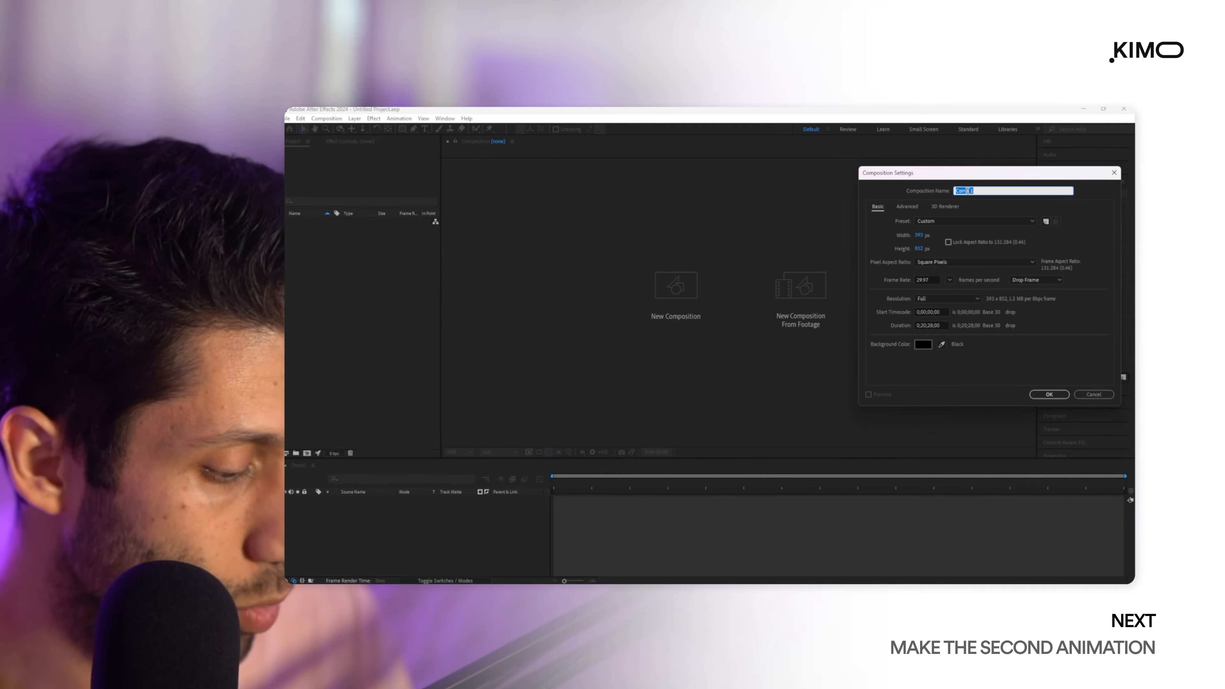
# - Create a composition named "Gradient animation" with a width and height of 1000 px
pyautogui.write('radient animation')
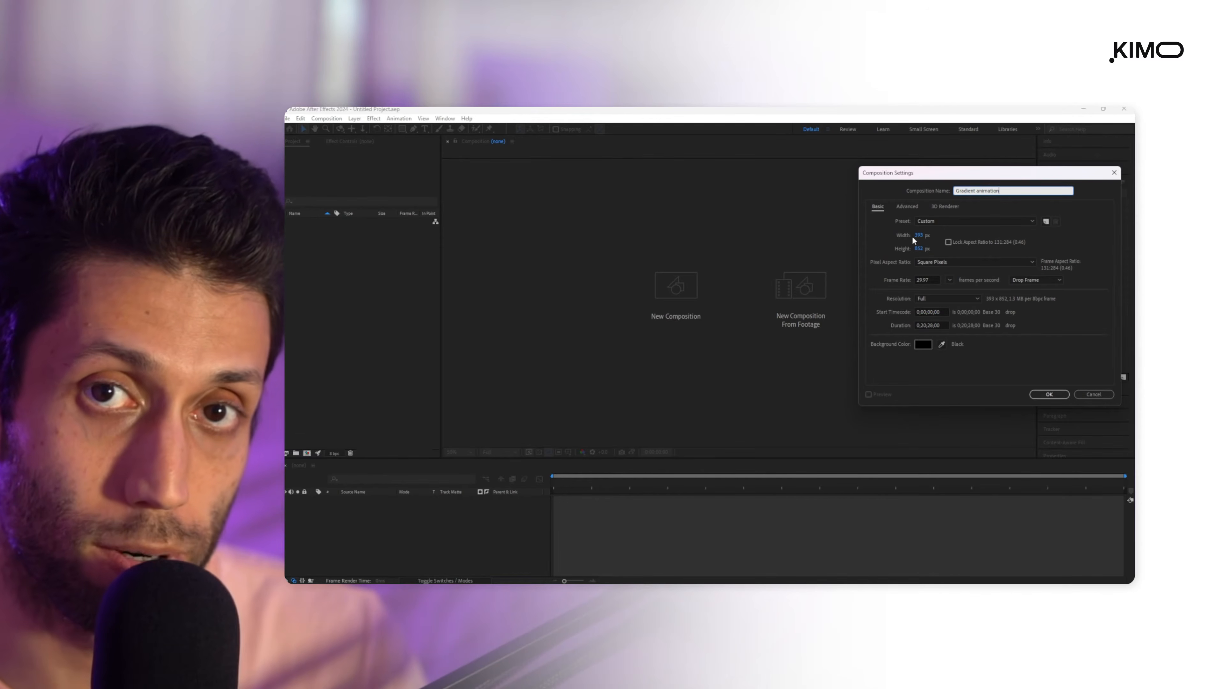
pyautogui.click(918, 235)
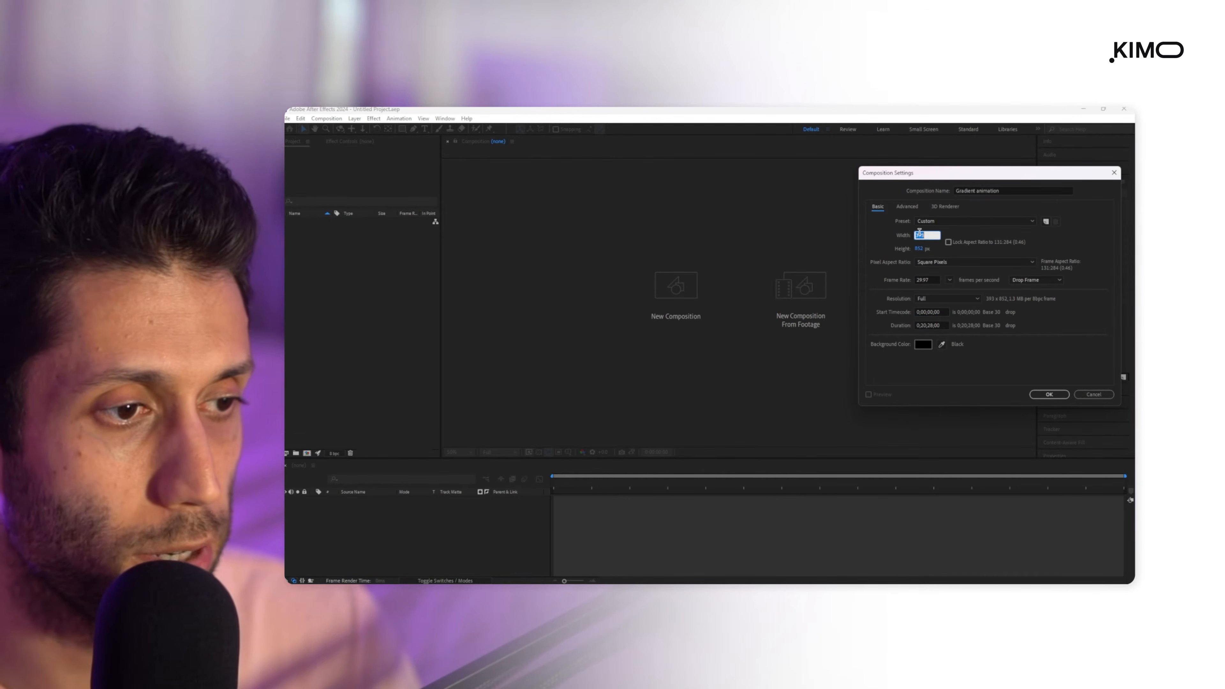
pyautogui.write('100')
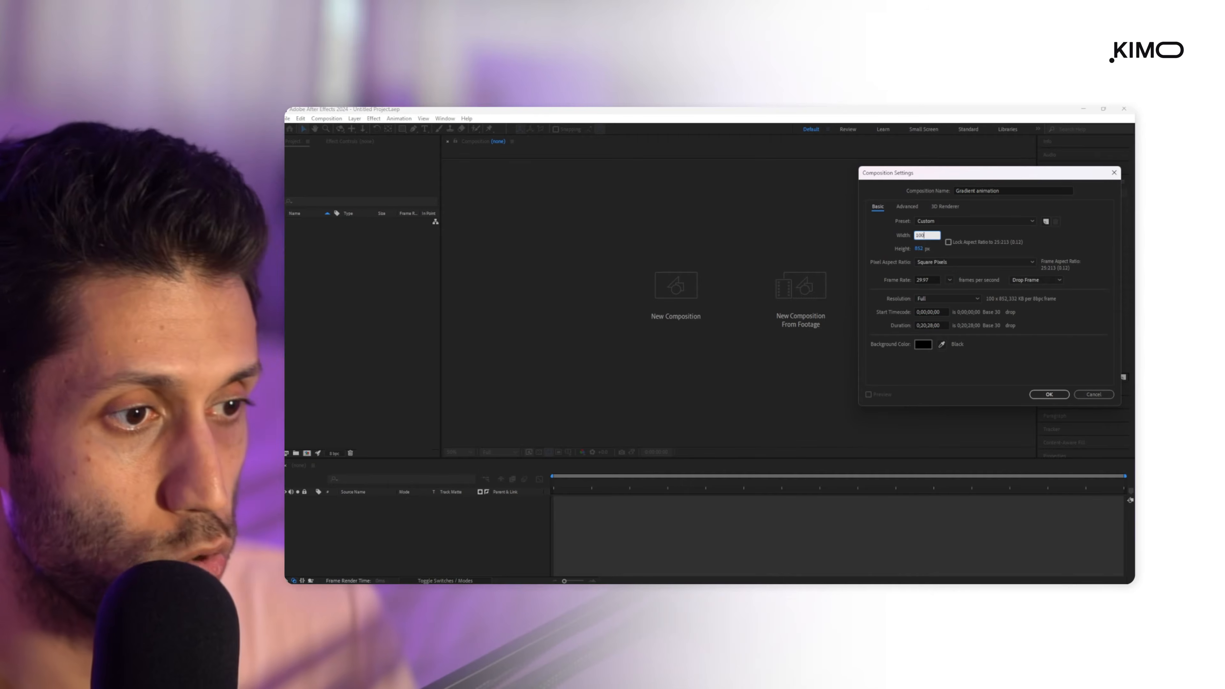
pyautogui.write('0')
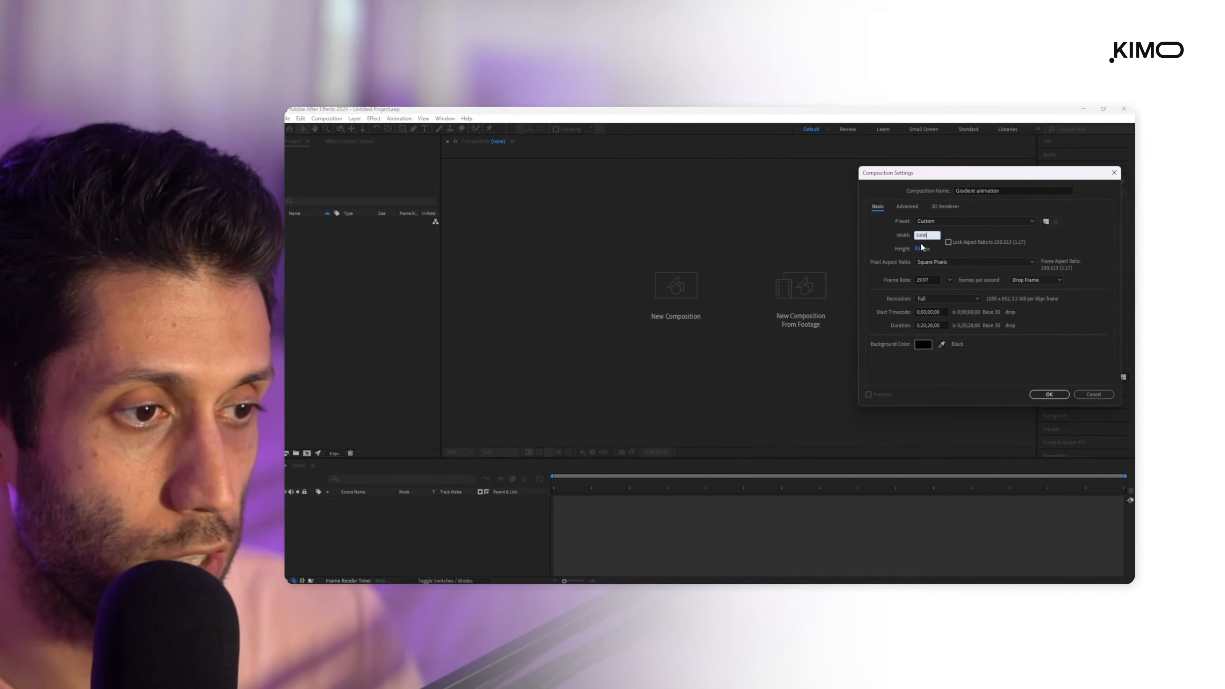
pyautogui.write('1000')
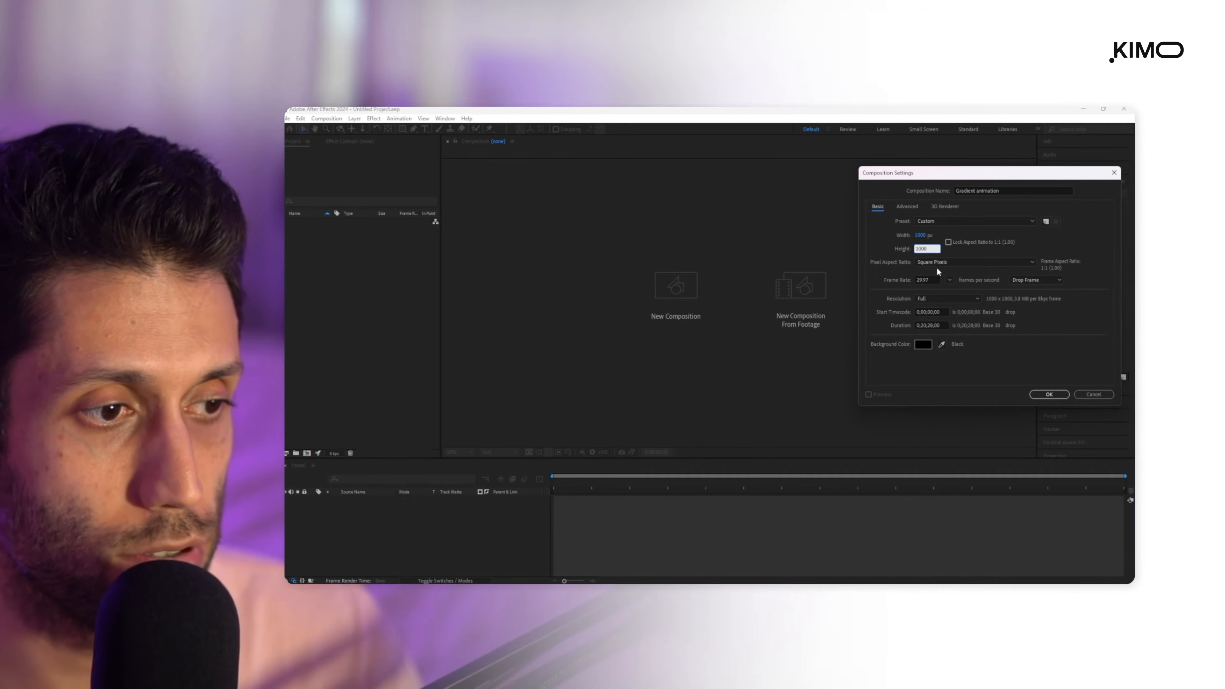
pyautogui.click(1038, 395)
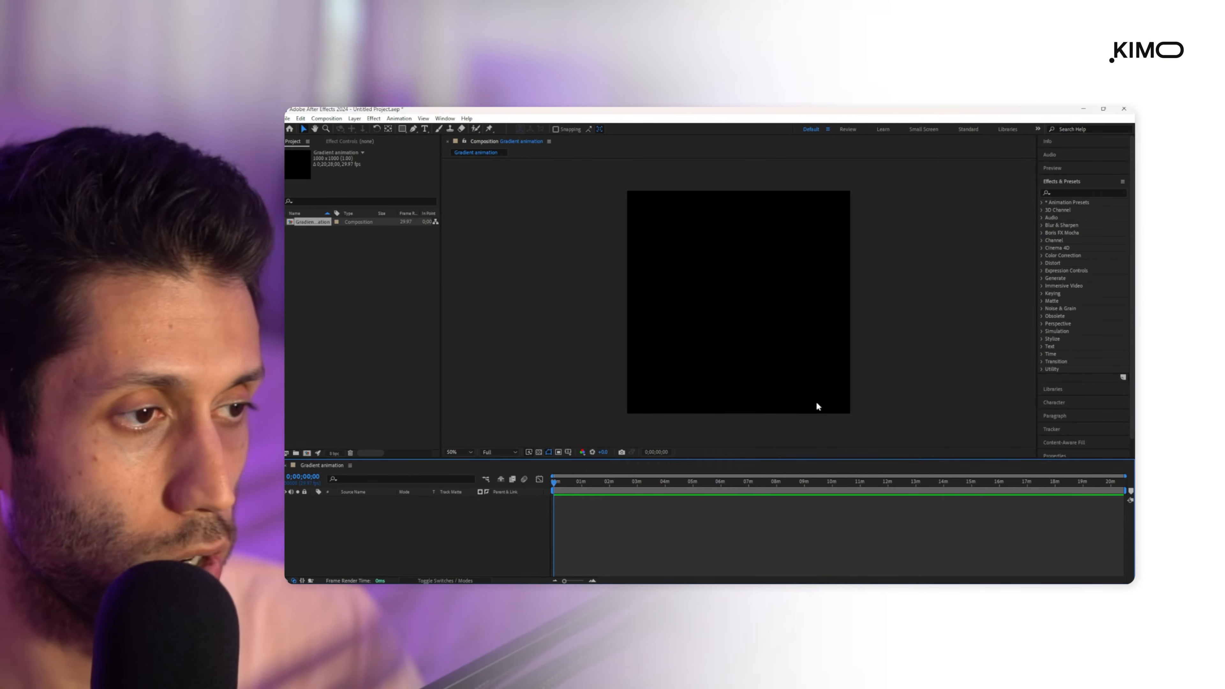
# - Add a white solid layer named "Main - gradient" to the composition
pyautogui.click(673, 431)
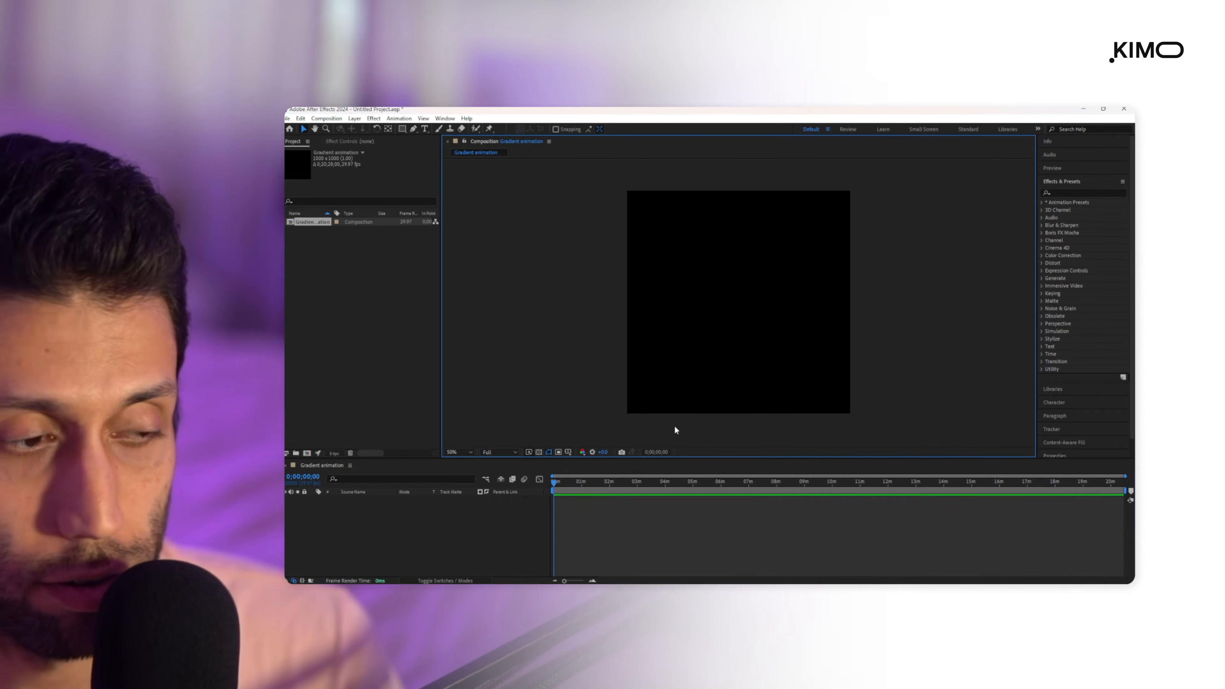
pyautogui.rightClick(647, 511)
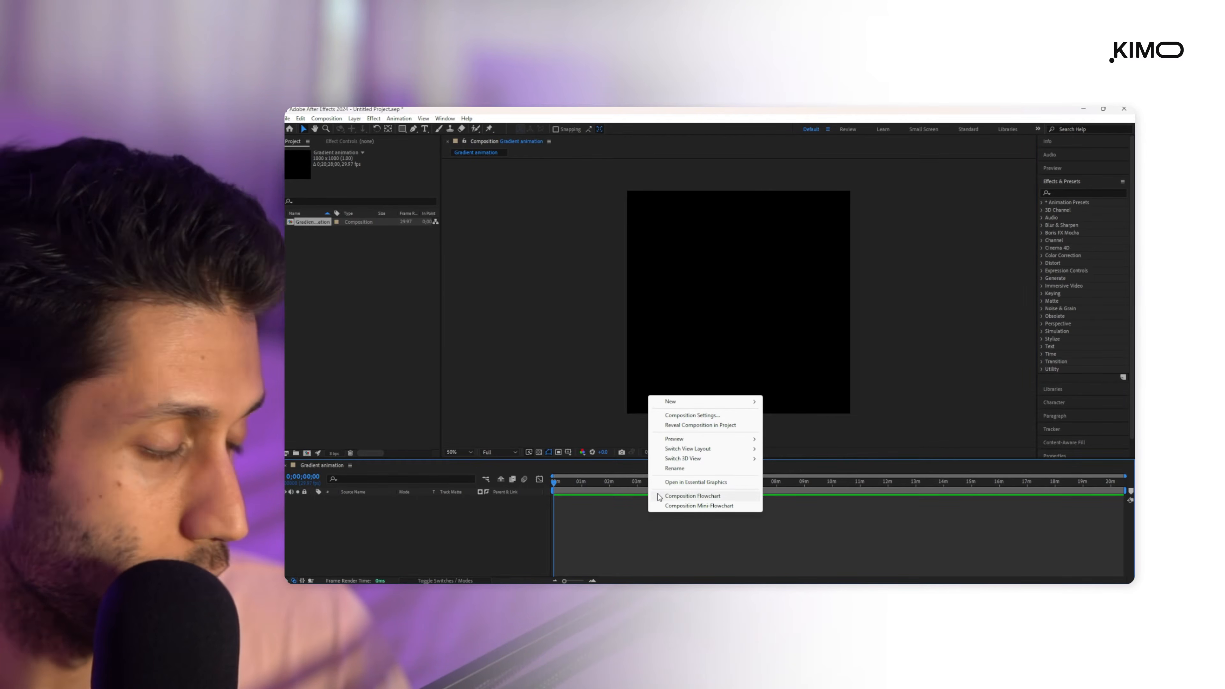
pyautogui.moveTo(702, 404)
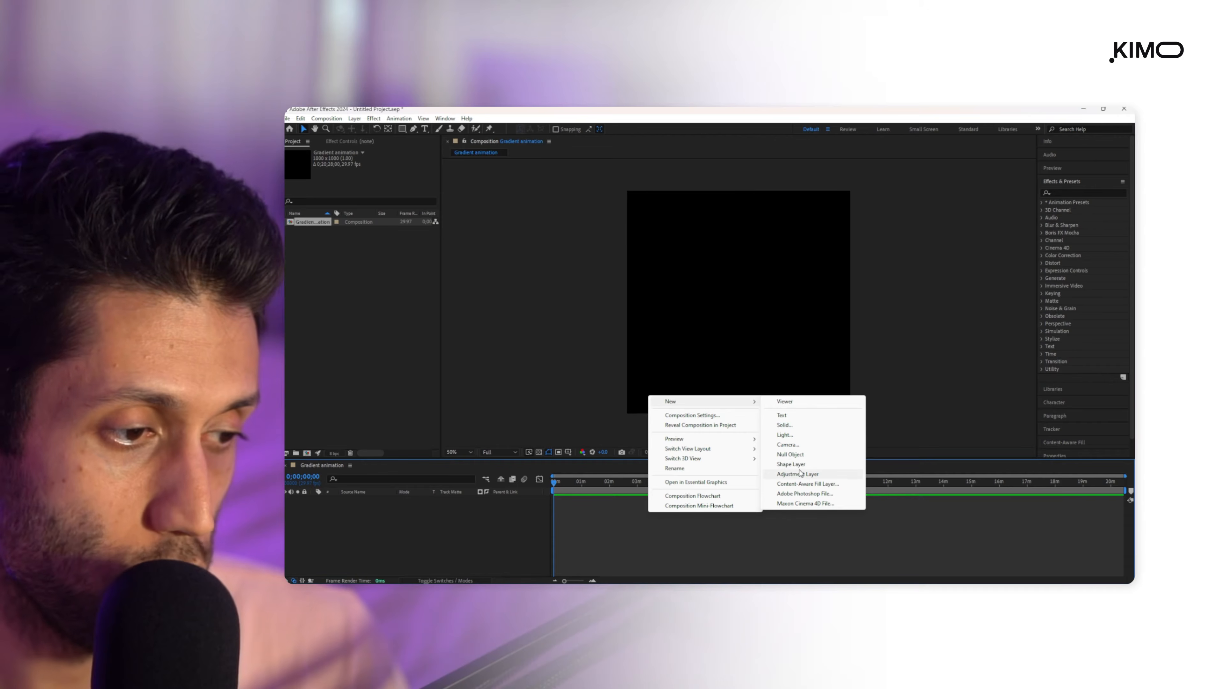
pyautogui.click(786, 425)
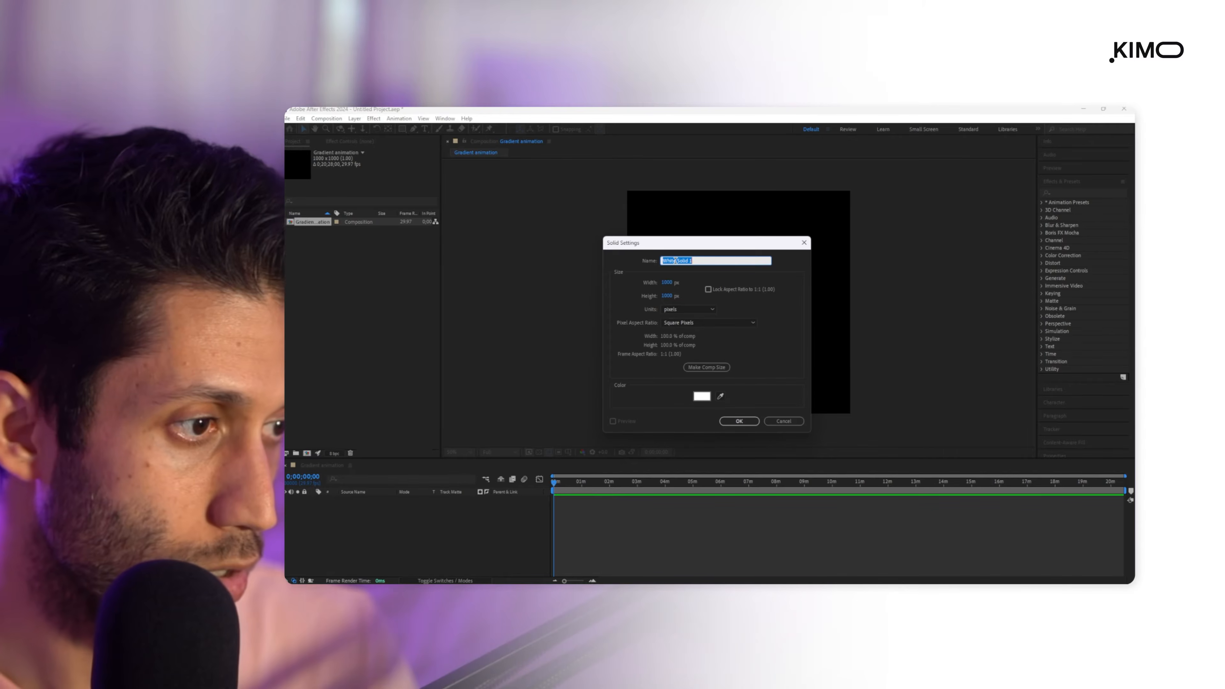
pyautogui.write('Main')
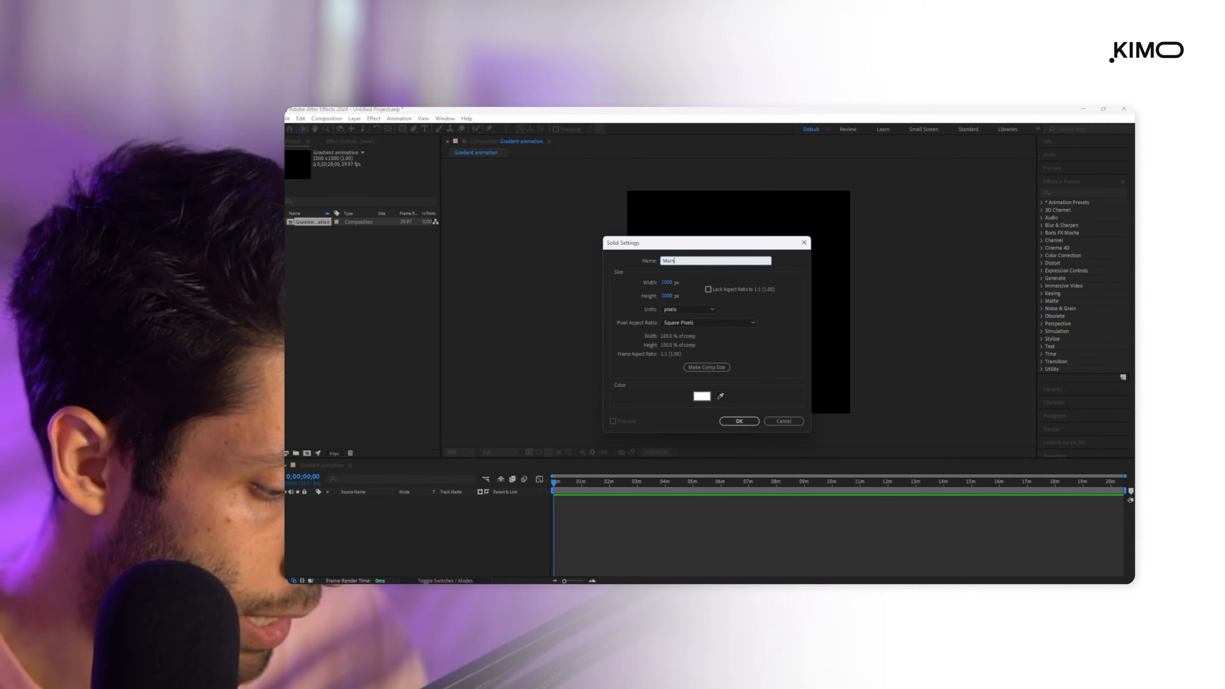
pyautogui.write(' - gradient')
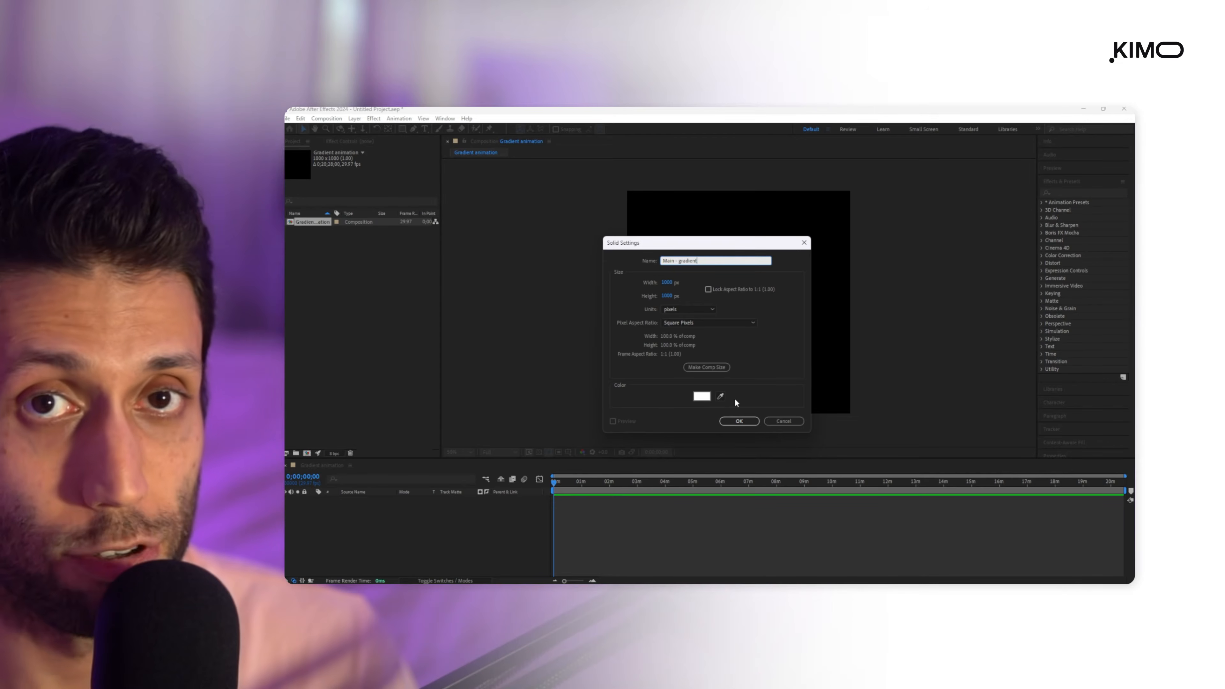
pyautogui.click(739, 421)
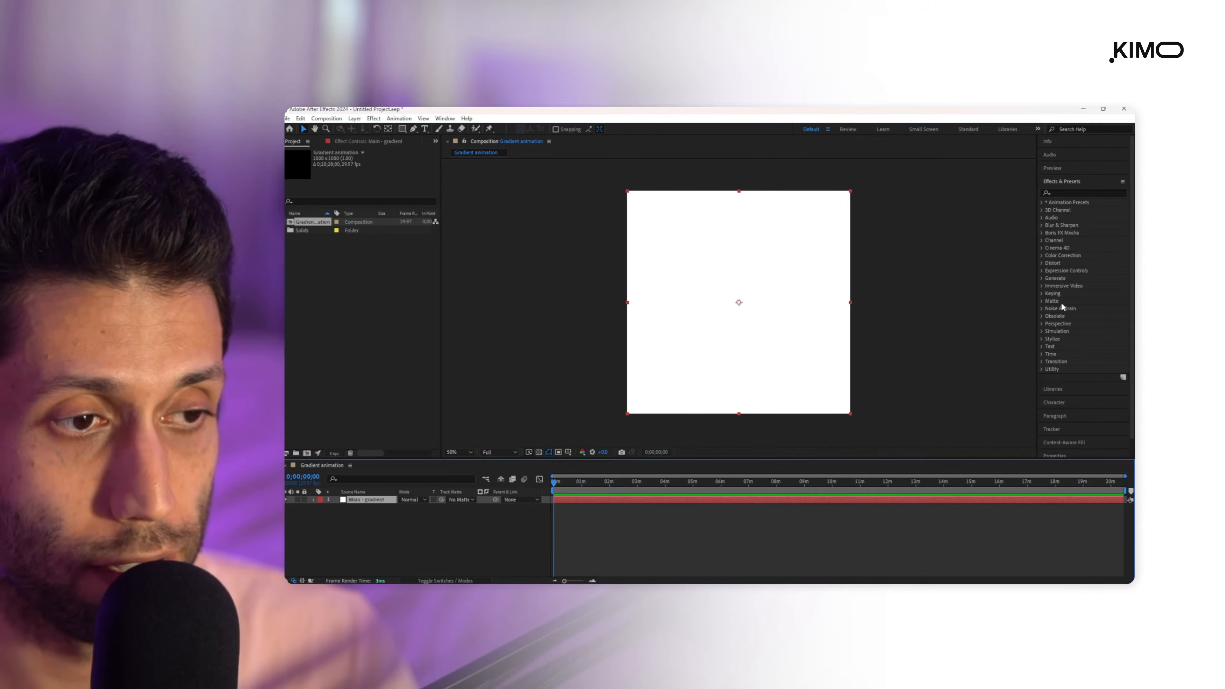
# - Find the 4-Color Gradient effect by searching for "gradient" and apply it to the Main - gradient layer
pyautogui.click(1063, 193)
pyautogui.write('g')
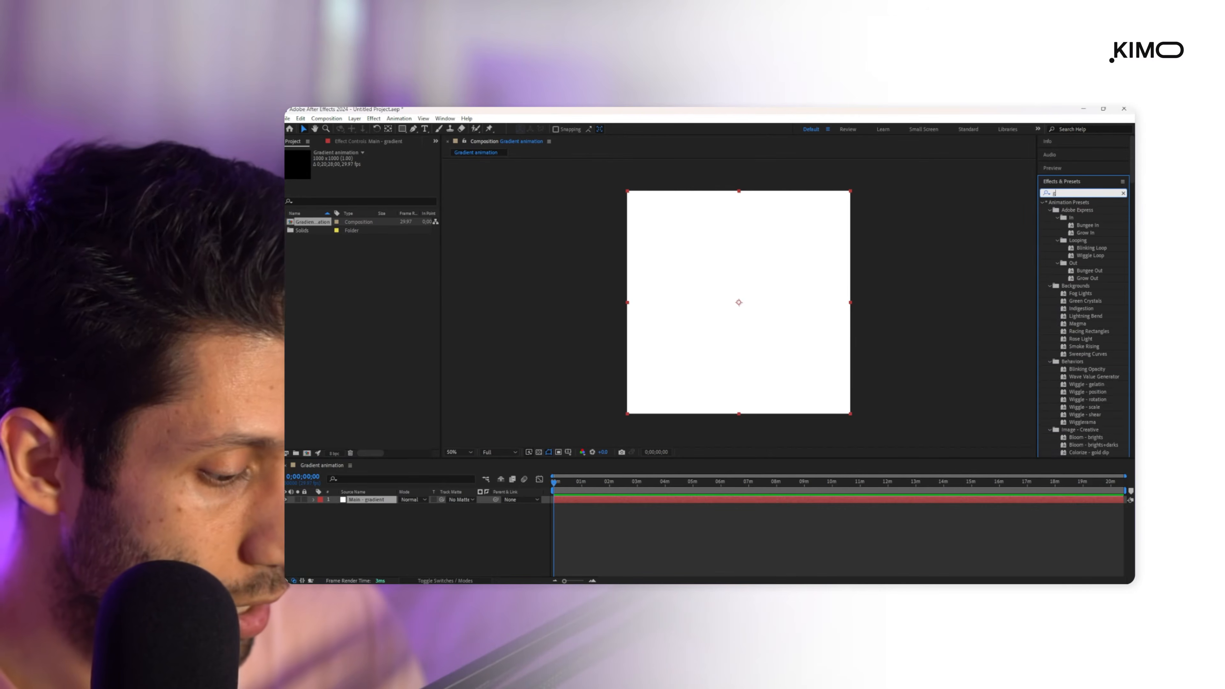
pyautogui.write('radient')
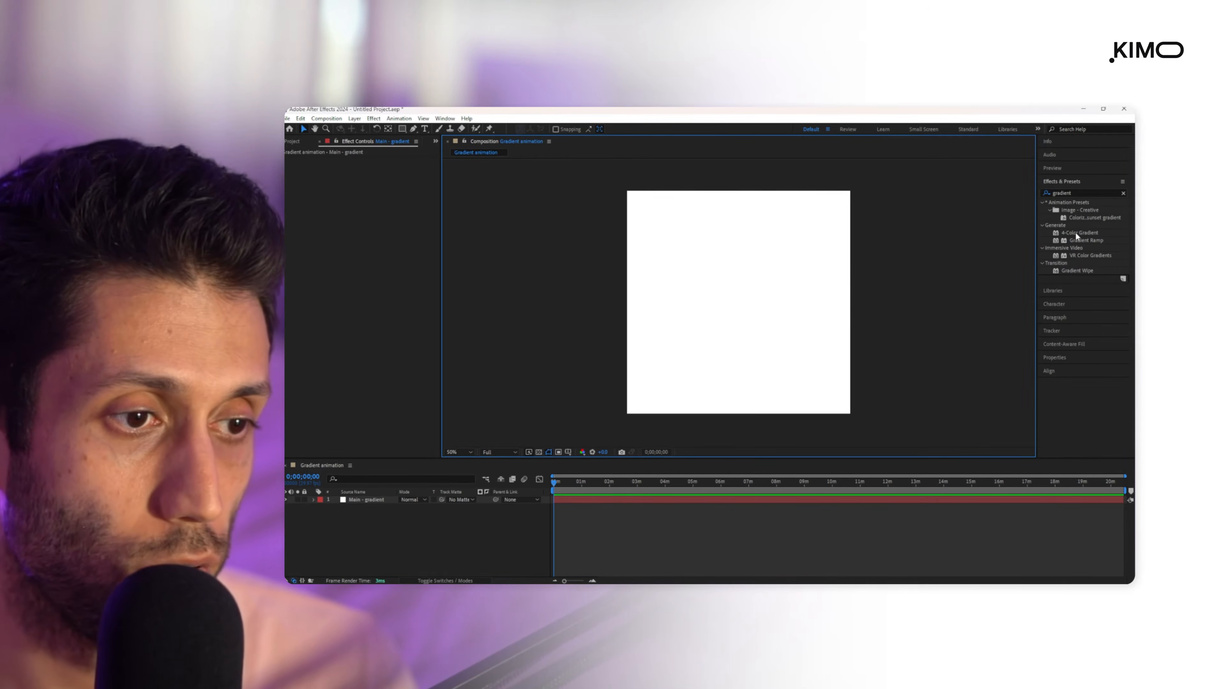
pyautogui.moveTo(1076, 233); pyautogui.dragTo(622, 503)
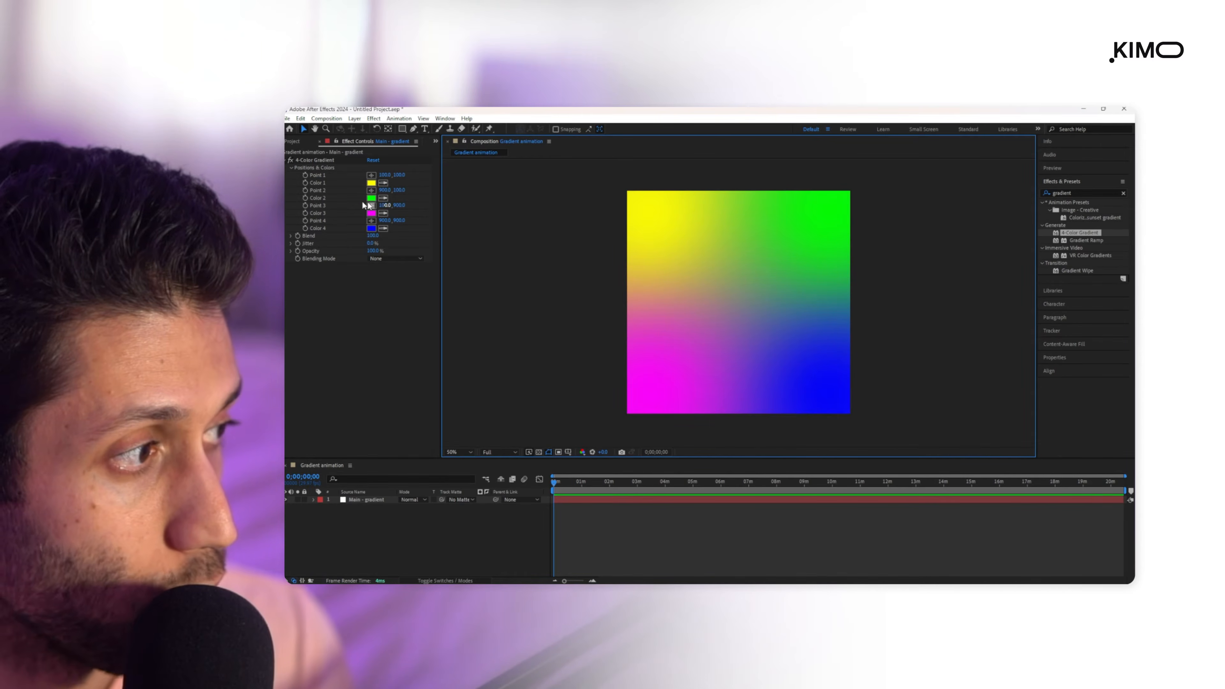
# - Move the gradient's Point 1 slightly inward to about 178, 138 and change Color 1 to a pinkish red
pyautogui.click(374, 175)
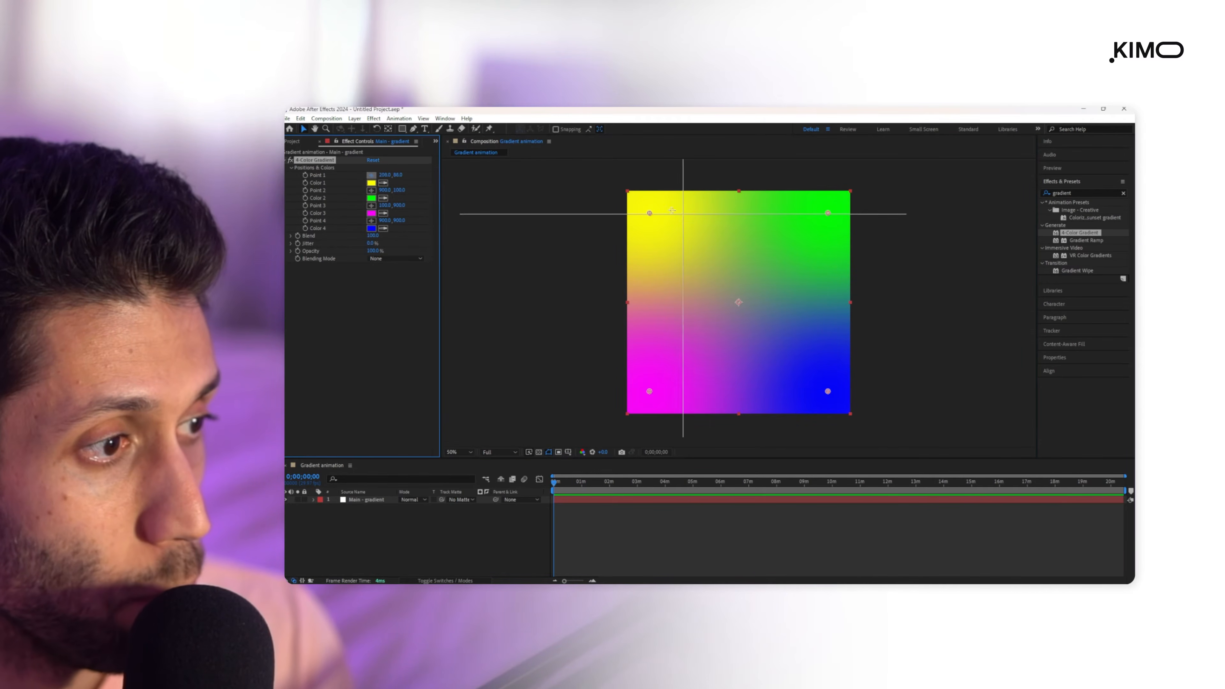
pyautogui.click(636, 230)
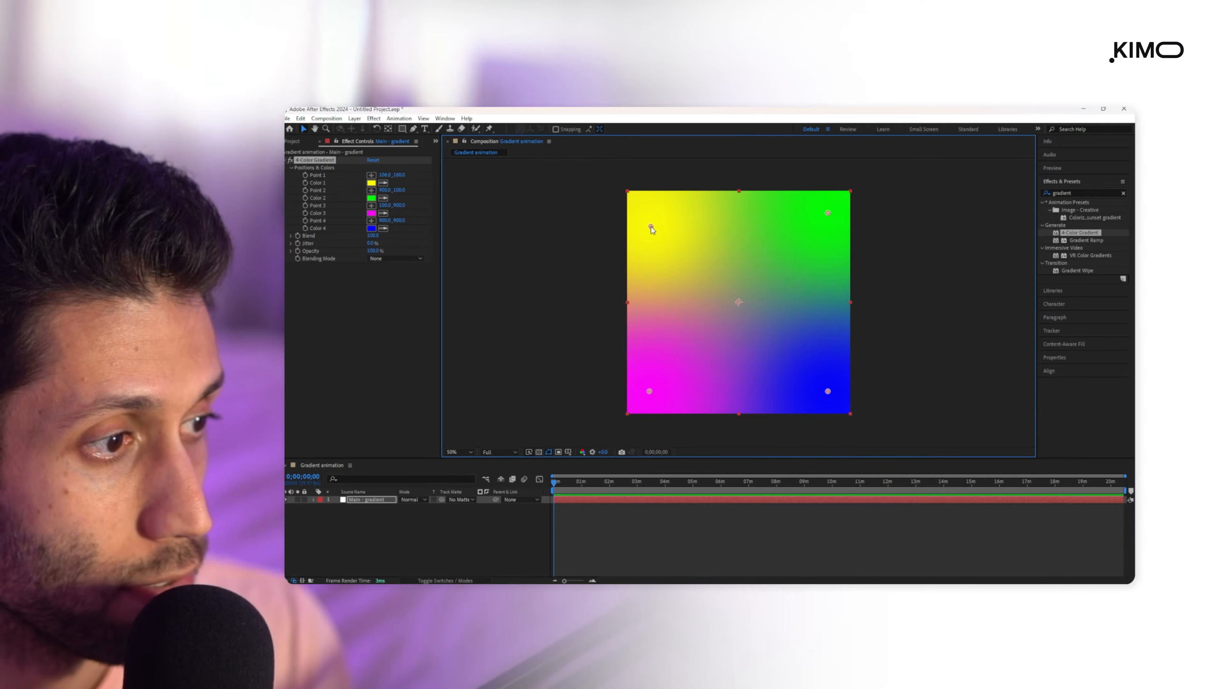
pyautogui.moveTo(637, 231); pyautogui.dragTo(666, 230)
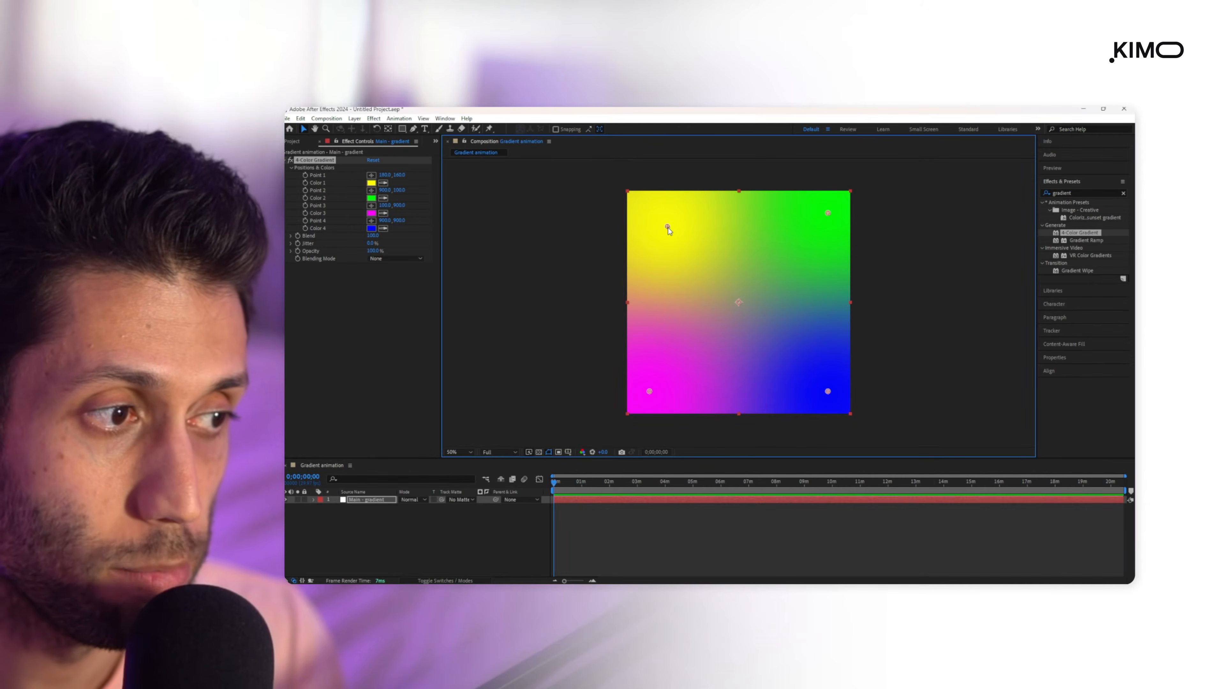
pyautogui.moveTo(667, 227); pyautogui.dragTo(667, 224)
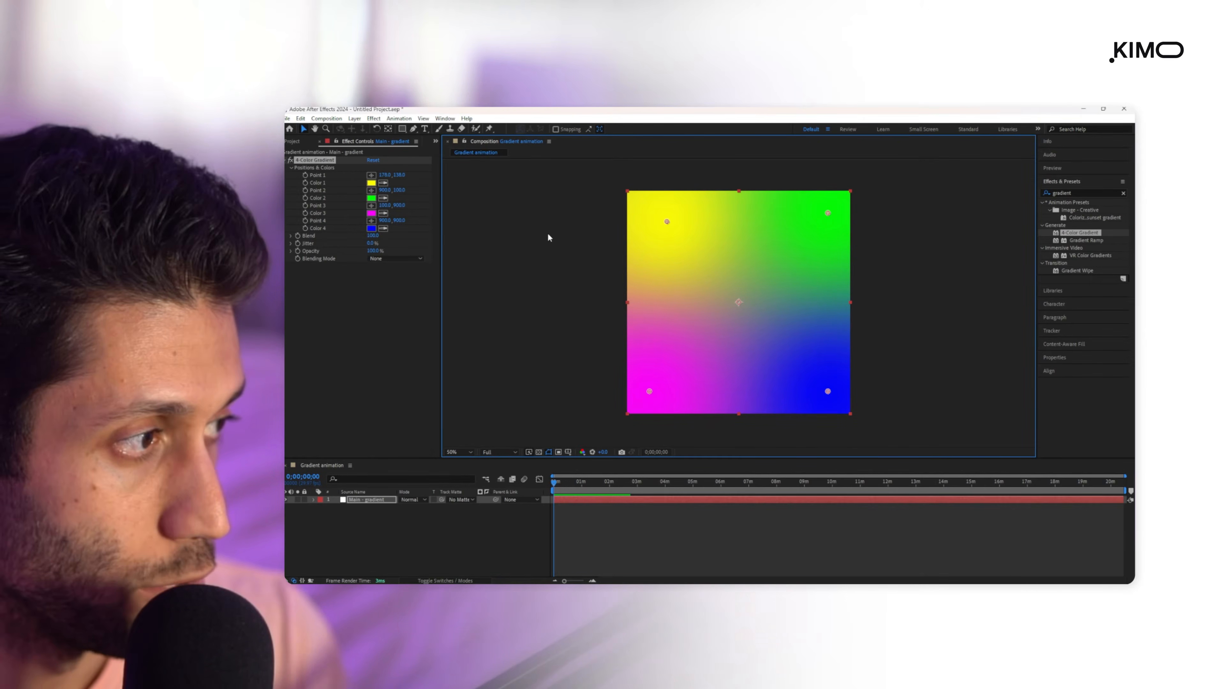
pyautogui.click(371, 183)
pyautogui.moveTo(1008, 317); pyautogui.dragTo(1010, 295)
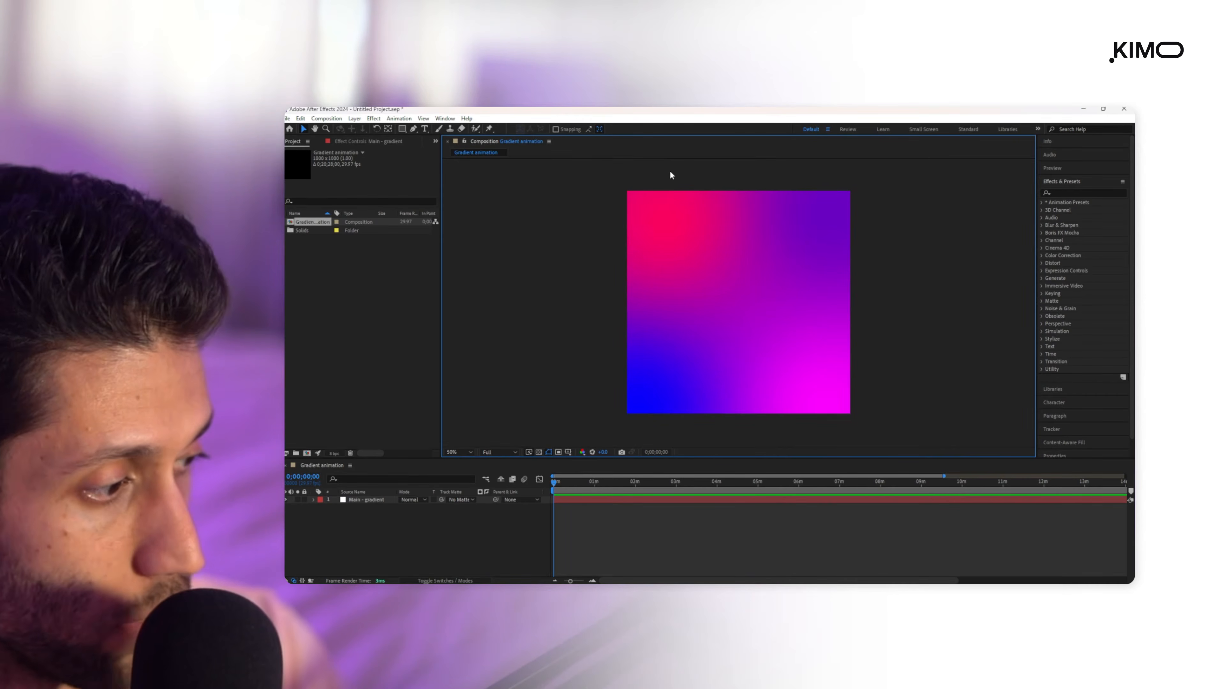
# - Set keyframes for Points 1 to 4 of the gradient at 0;00;00;00 and reveal them in the timeline
pyautogui.click(362, 142)
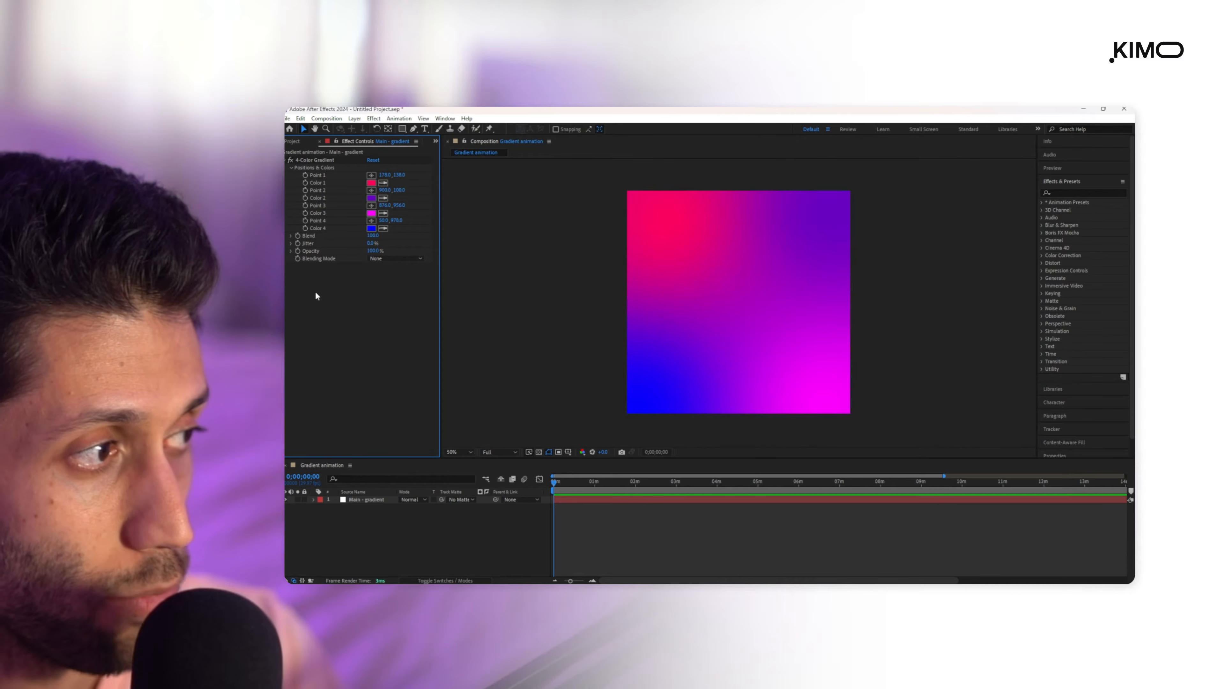
pyautogui.click(305, 174)
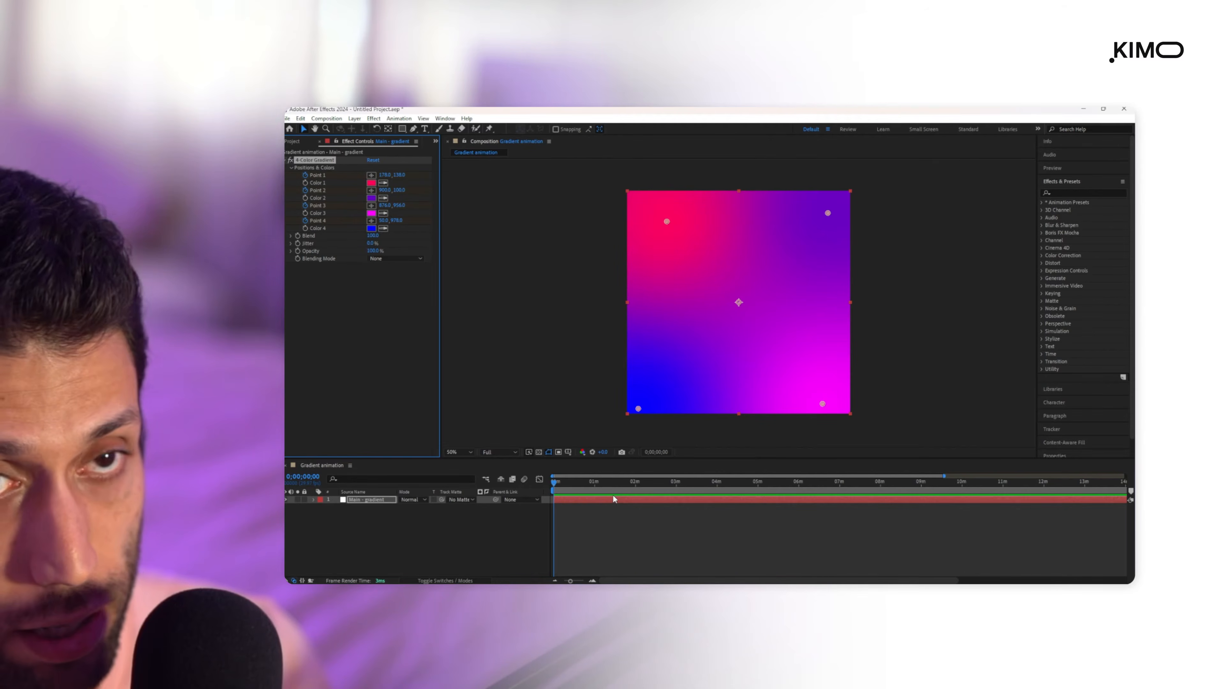
pyautogui.press('u')
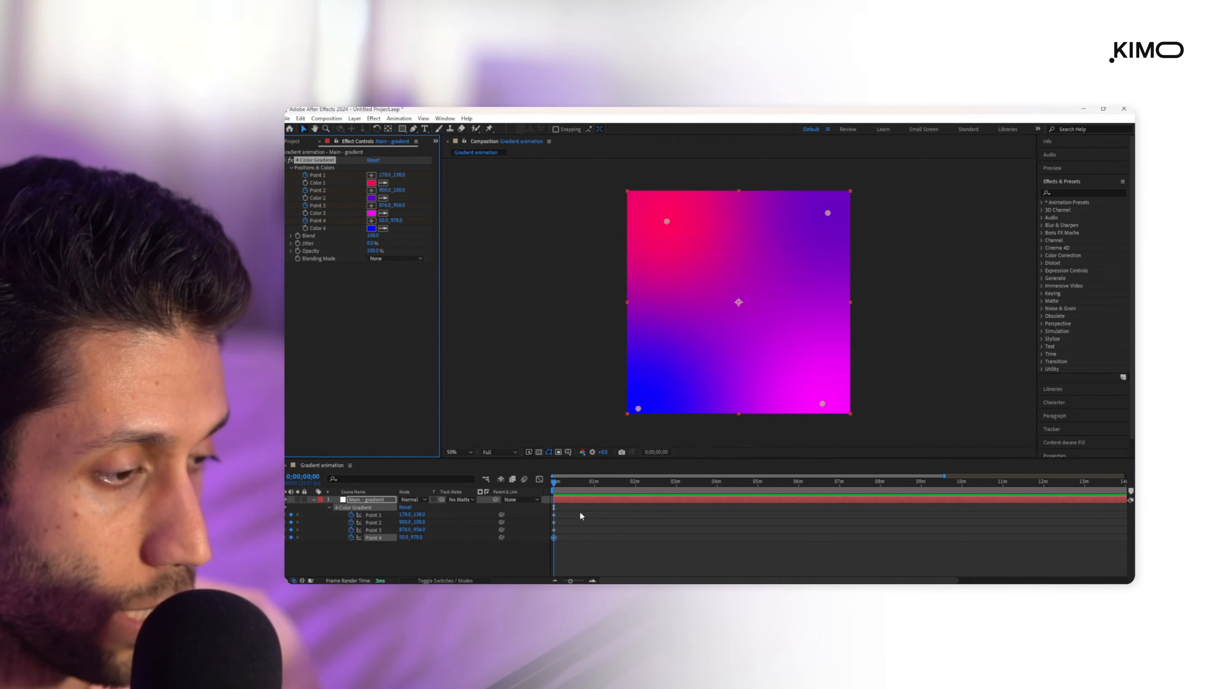
pyautogui.moveTo(562, 513); pyautogui.dragTo(551, 543)
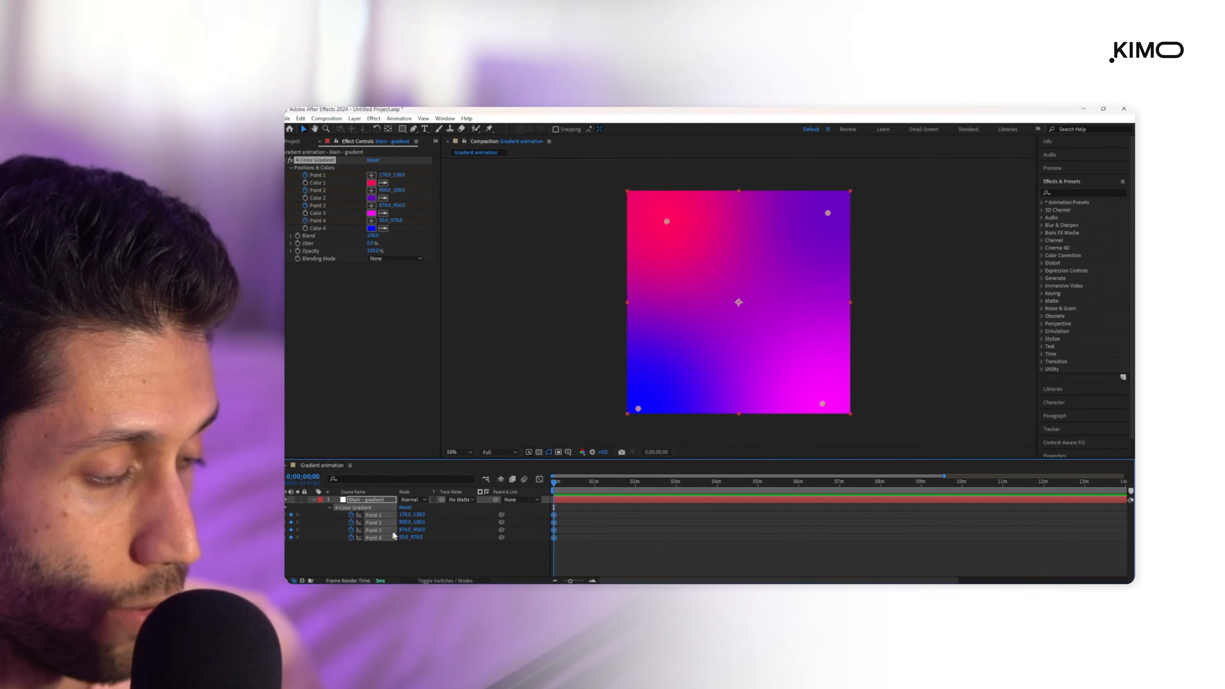
# - At 0;01;00;29, reposition the four gradient points: red lower-left, purple upper-left, magenta upper-right and blue lower-right
pyautogui.moveTo(554, 482); pyautogui.dragTo(597, 491)
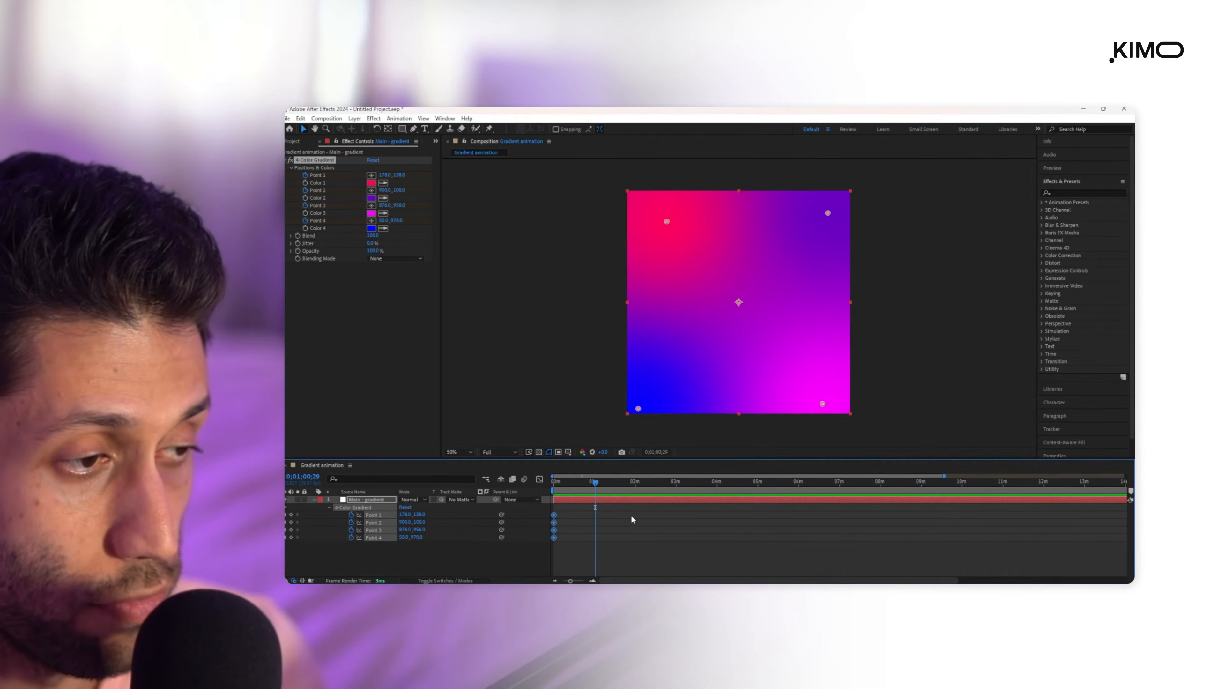
pyautogui.moveTo(668, 225)
pyautogui.mouseDown()
pyautogui.moveTo(644, 372)
pyautogui.moveTo(736, 405)
pyautogui.moveTo(817, 392)
pyautogui.moveTo(820, 402)
pyautogui.moveTo(815, 231)
pyautogui.moveTo(718, 210)
pyautogui.moveTo(651, 215)
pyautogui.mouseUp()
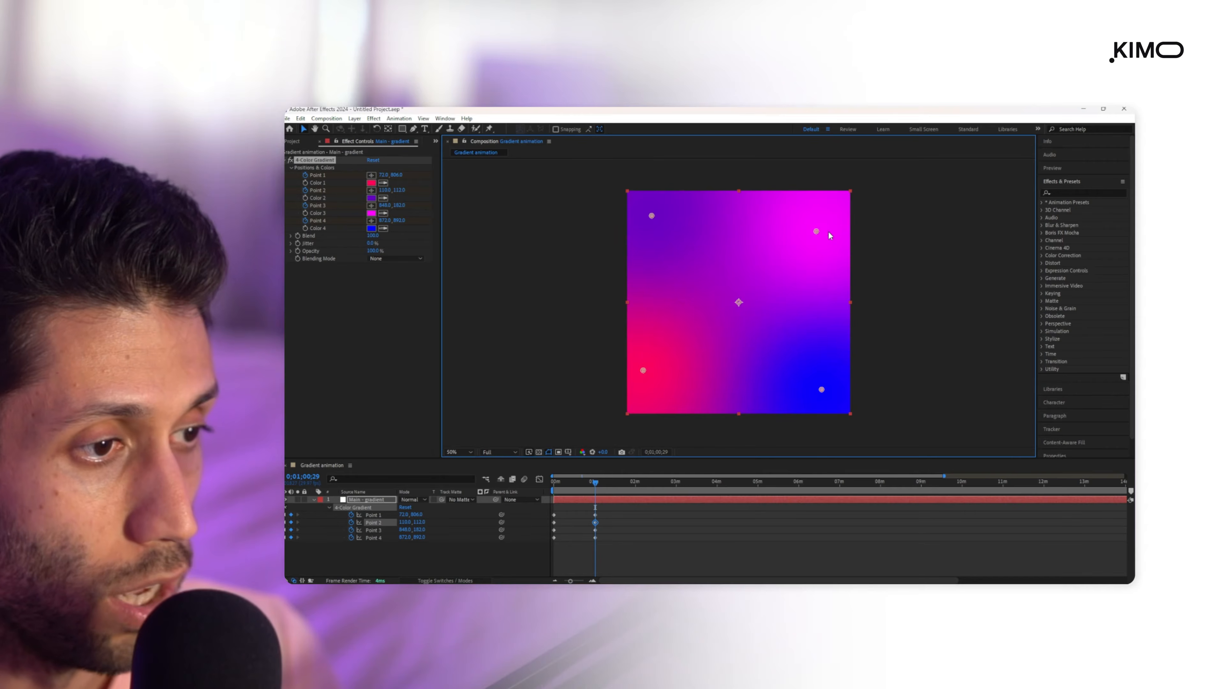
pyautogui.moveTo(816, 232); pyautogui.dragTo(818, 221)
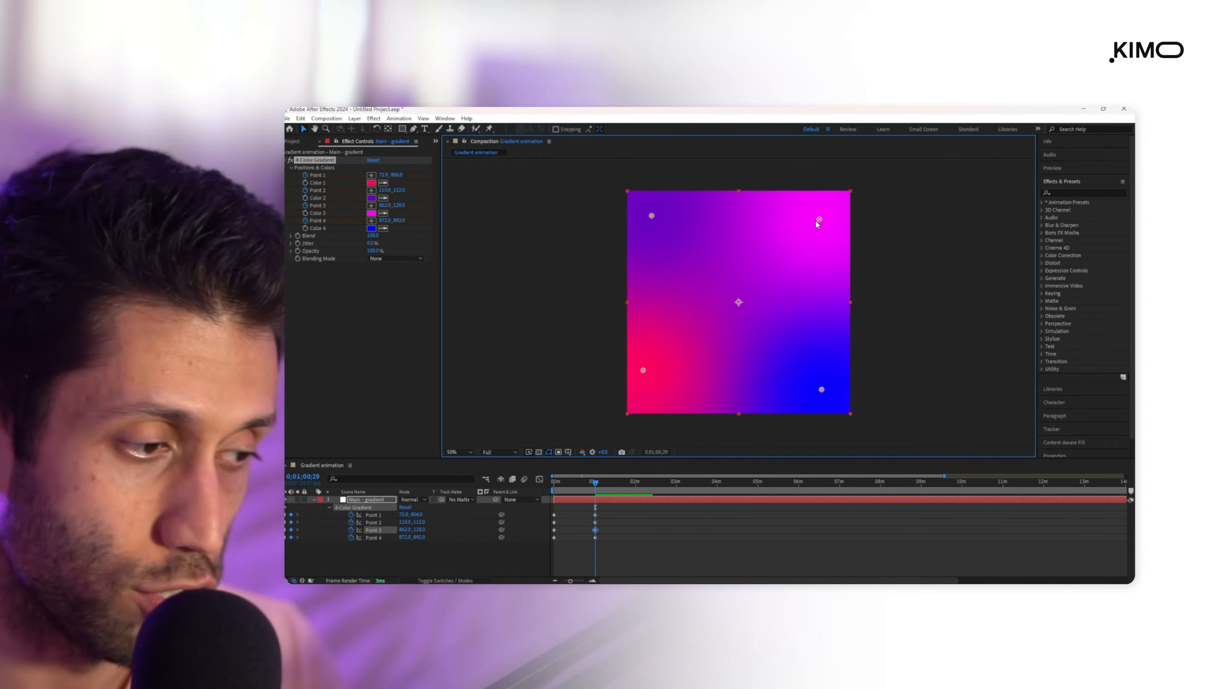
pyautogui.moveTo(582, 513); pyautogui.dragTo(602, 540)
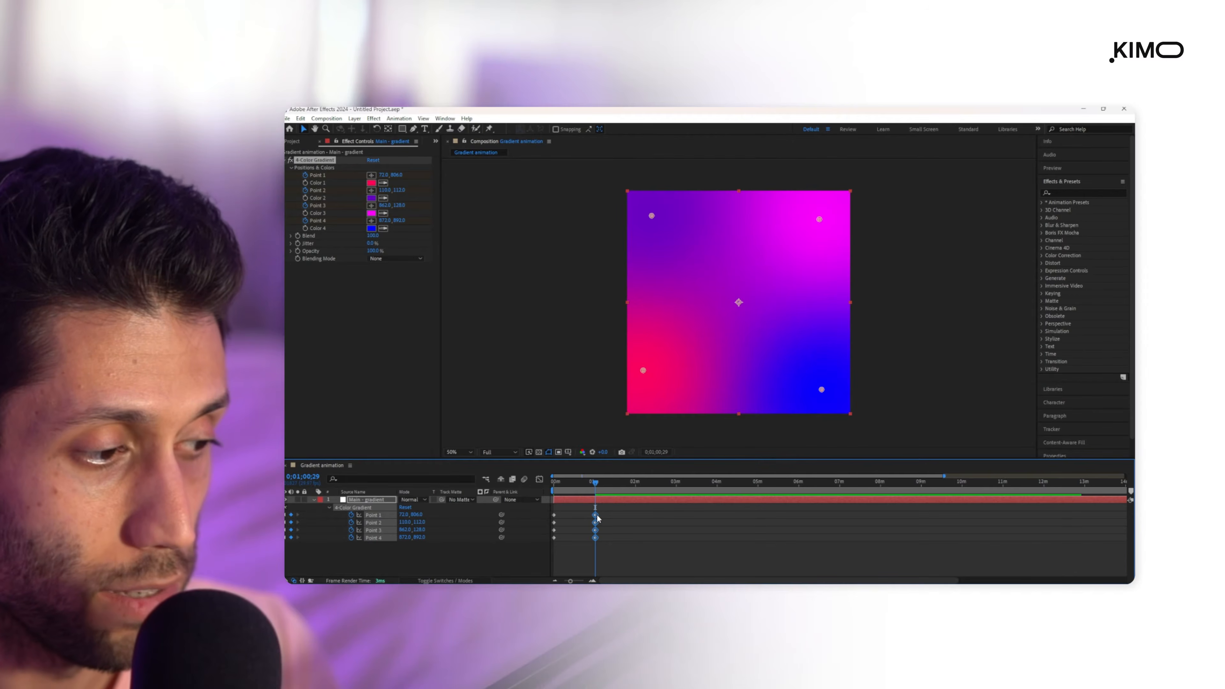
# - Preview the gradient animation from the start and lower the preview resolution to Quarter
pyautogui.moveTo(596, 482); pyautogui.dragTo(554, 485)
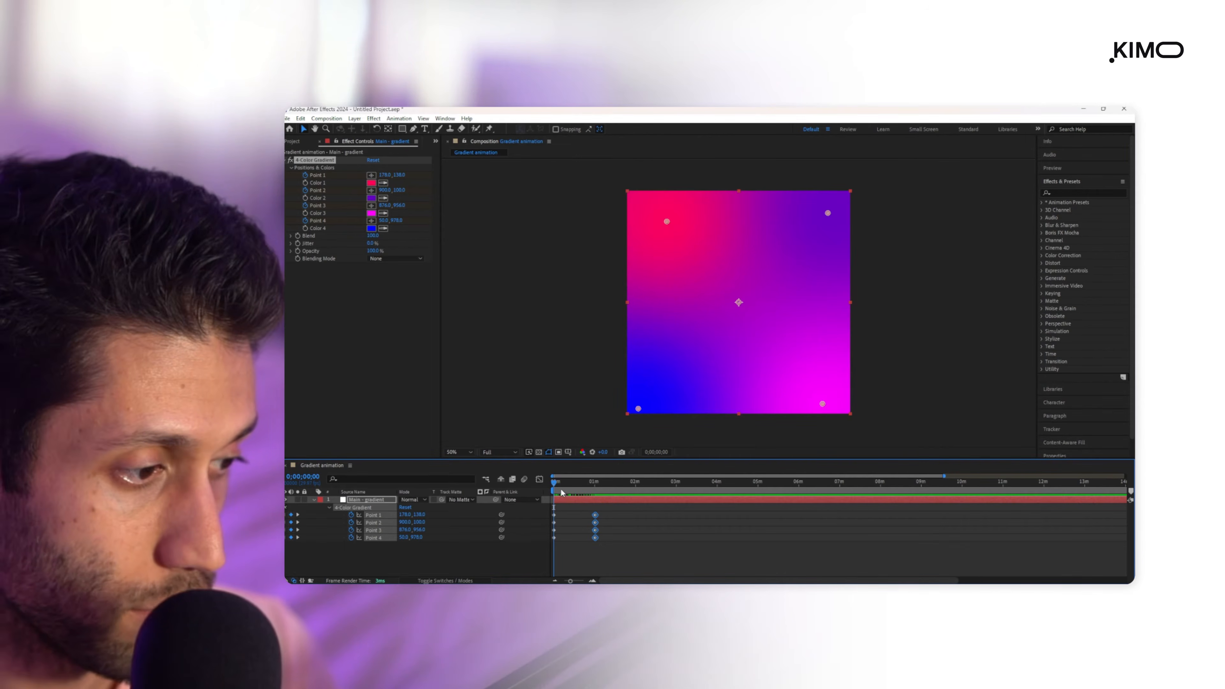
pyautogui.press('space')
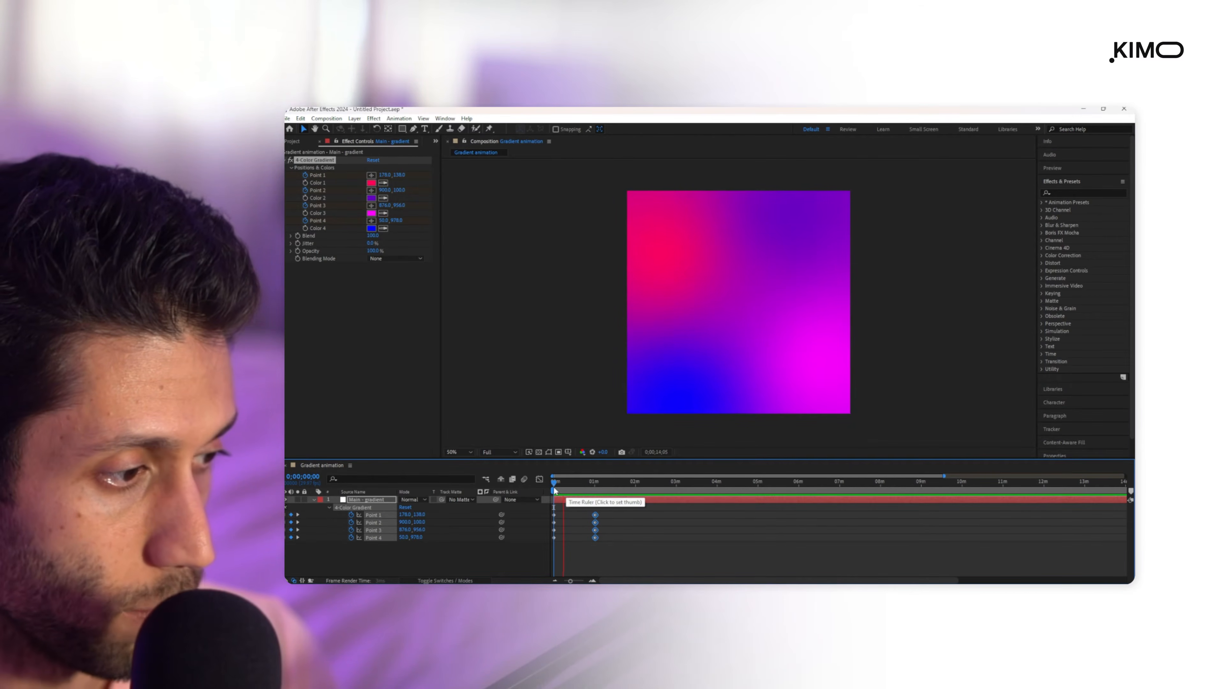
pyautogui.click(502, 454)
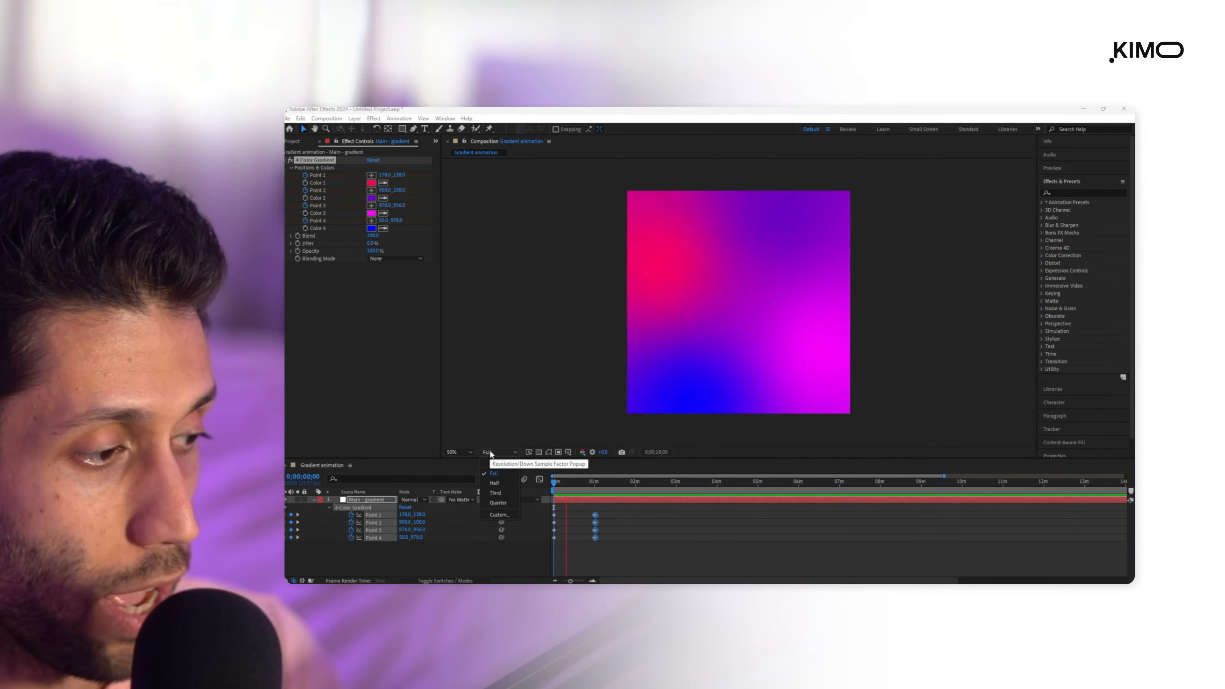
pyautogui.click(498, 503)
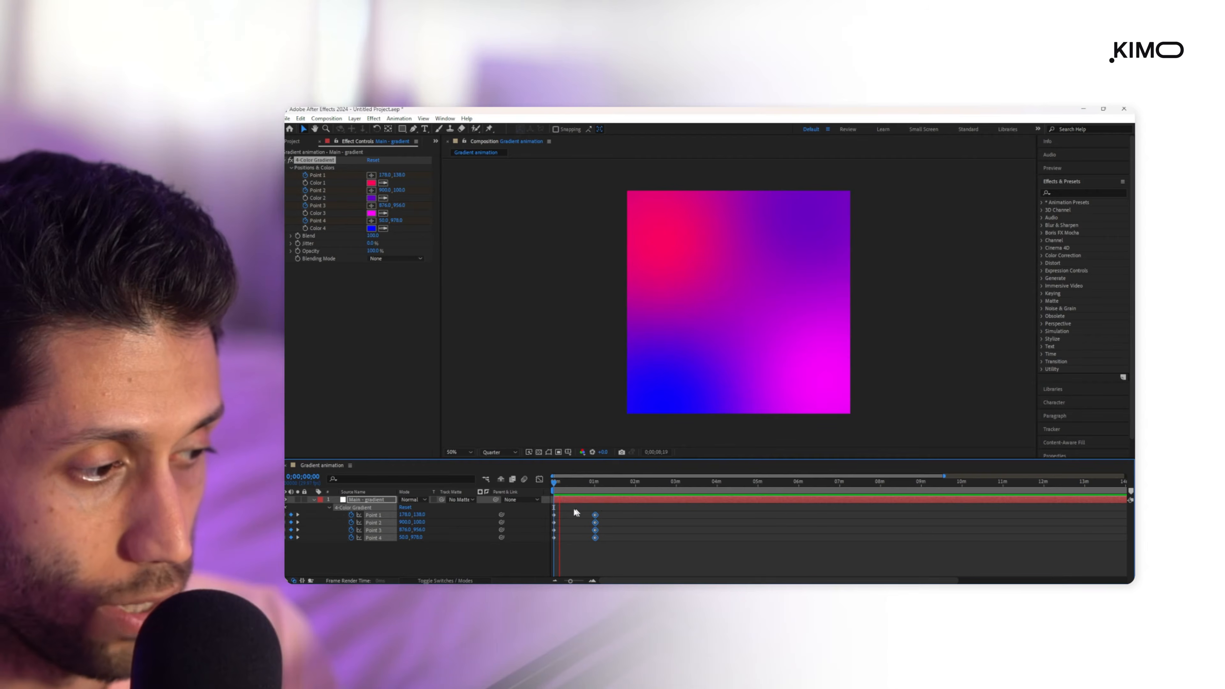
# - Move the second set of point keyframes earlier, to about 18 seconds, and return the playhead to the start
pyautogui.moveTo(570, 482)
pyautogui.mouseDown()
pyautogui.moveTo(611, 492)
pyautogui.moveTo(582, 490)
pyautogui.mouseUp()
pyautogui.moveTo(608, 510); pyautogui.dragTo(570, 523)
pyautogui.click(594, 514)
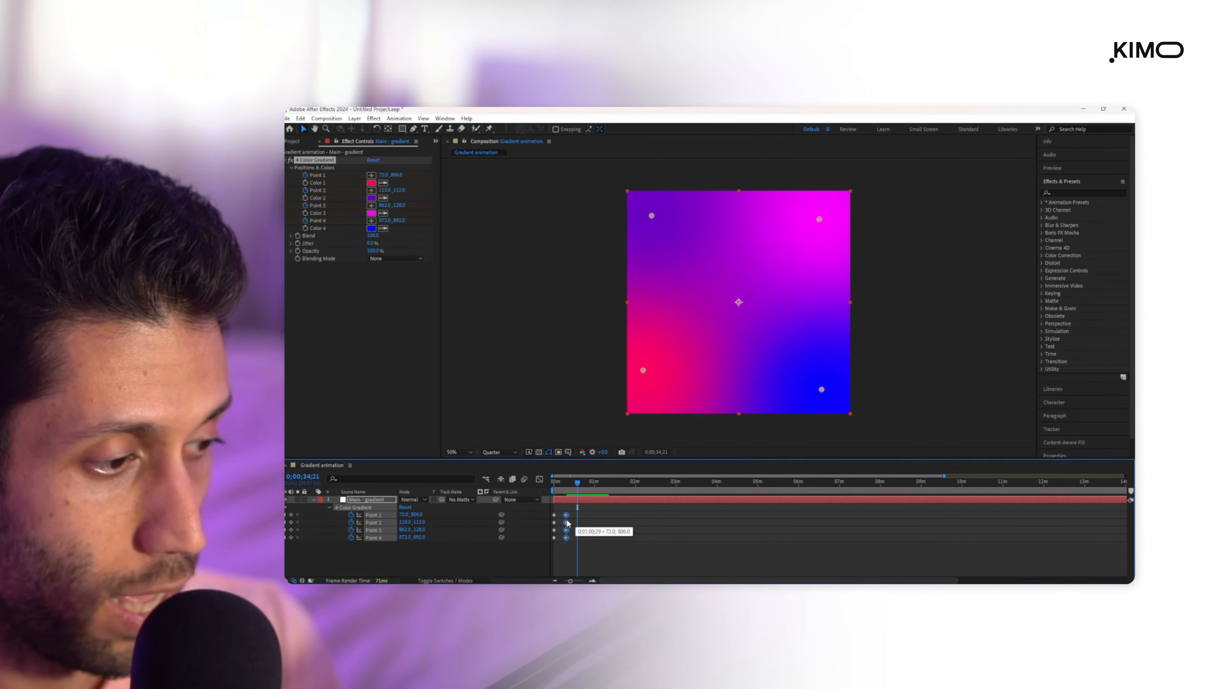
pyautogui.click(553, 484)
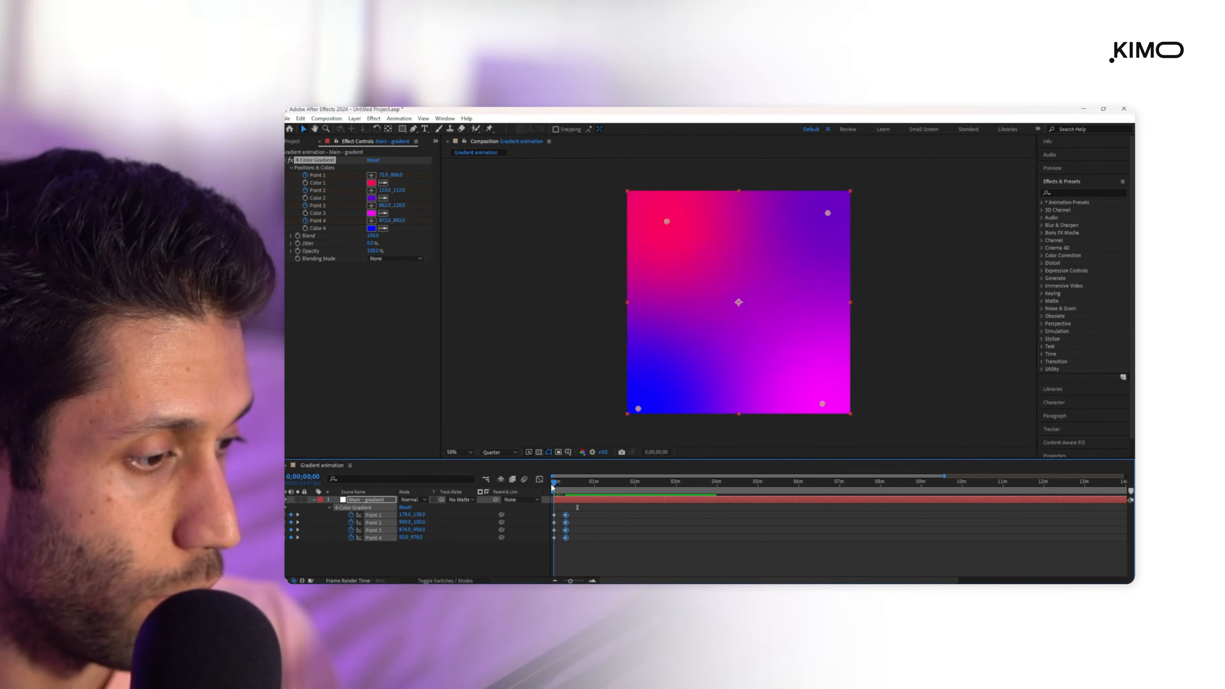
# - Move the second set of point keyframes to 15 seconds and preview the gradient animation from the start
pyautogui.moveTo(553, 485); pyautogui.dragTo(551, 525)
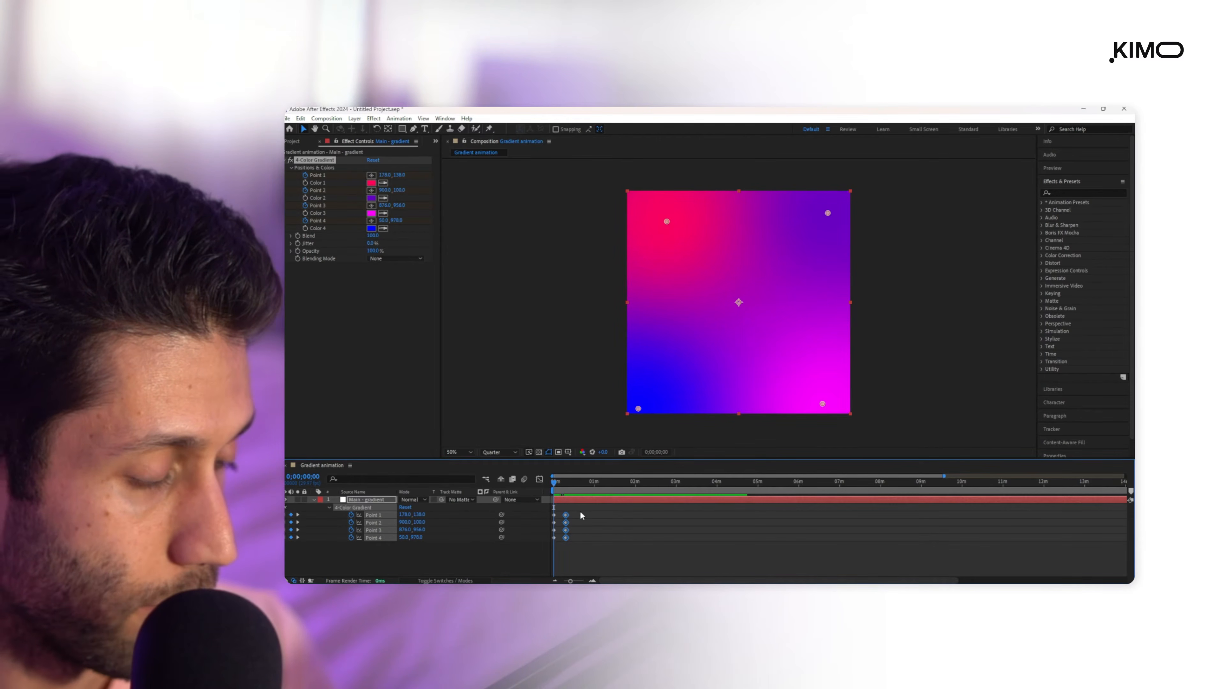
pyautogui.scroll(2, 580, 514)
pyautogui.scroll(5, 581, 517)
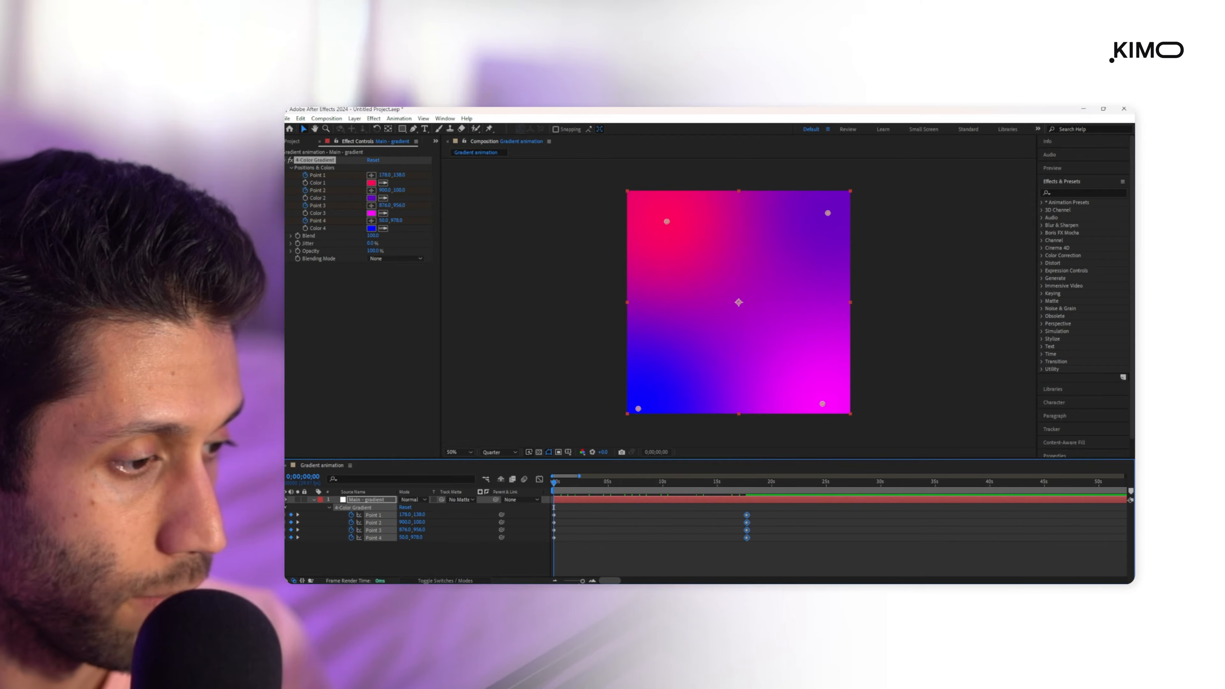
pyautogui.moveTo(554, 504); pyautogui.dragTo(718, 522)
pyautogui.press('space')
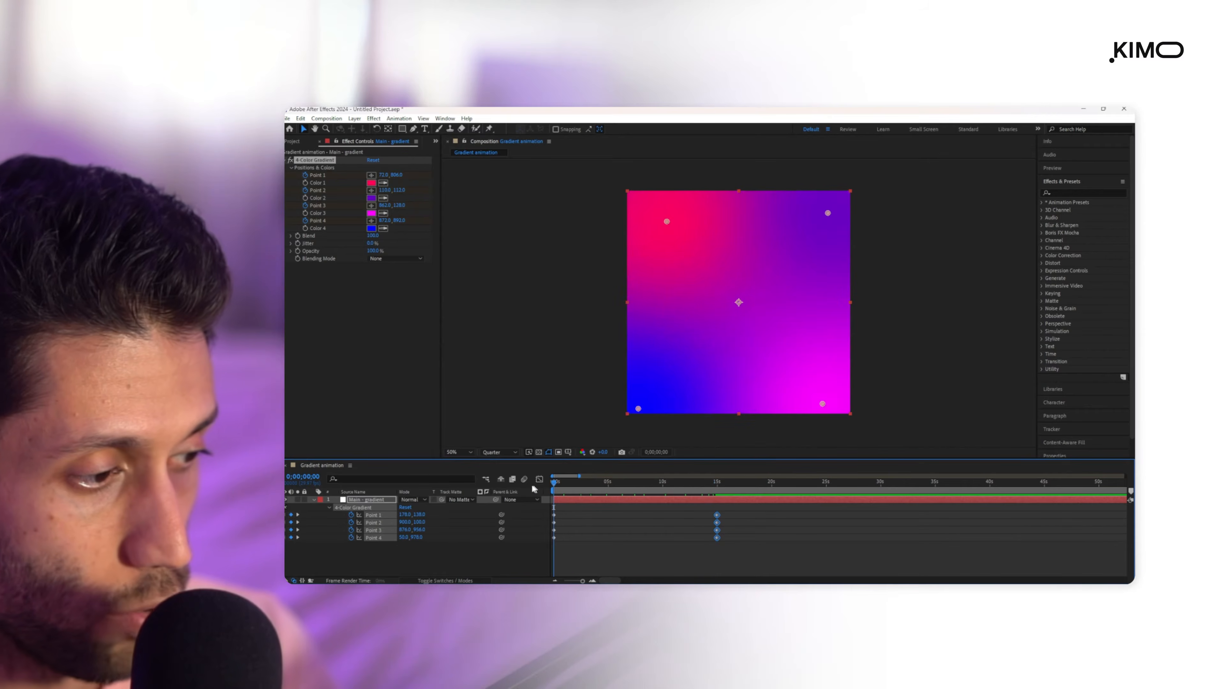
pyautogui.press('space')
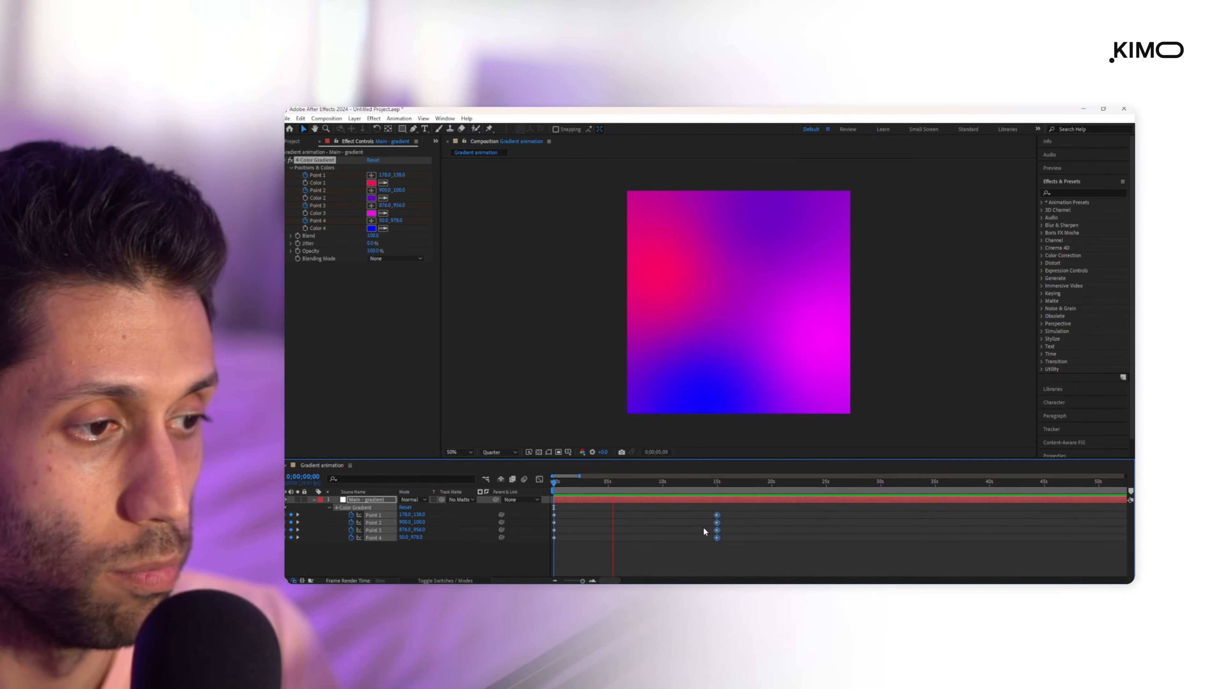
# - Speed up the first transition by moving the second set of point keyframes to 5 seconds, previewing it, and tightening it to about 2.5 seconds
pyautogui.moveTo(706, 526); pyautogui.dragTo(607, 515)
pyautogui.press('Home')
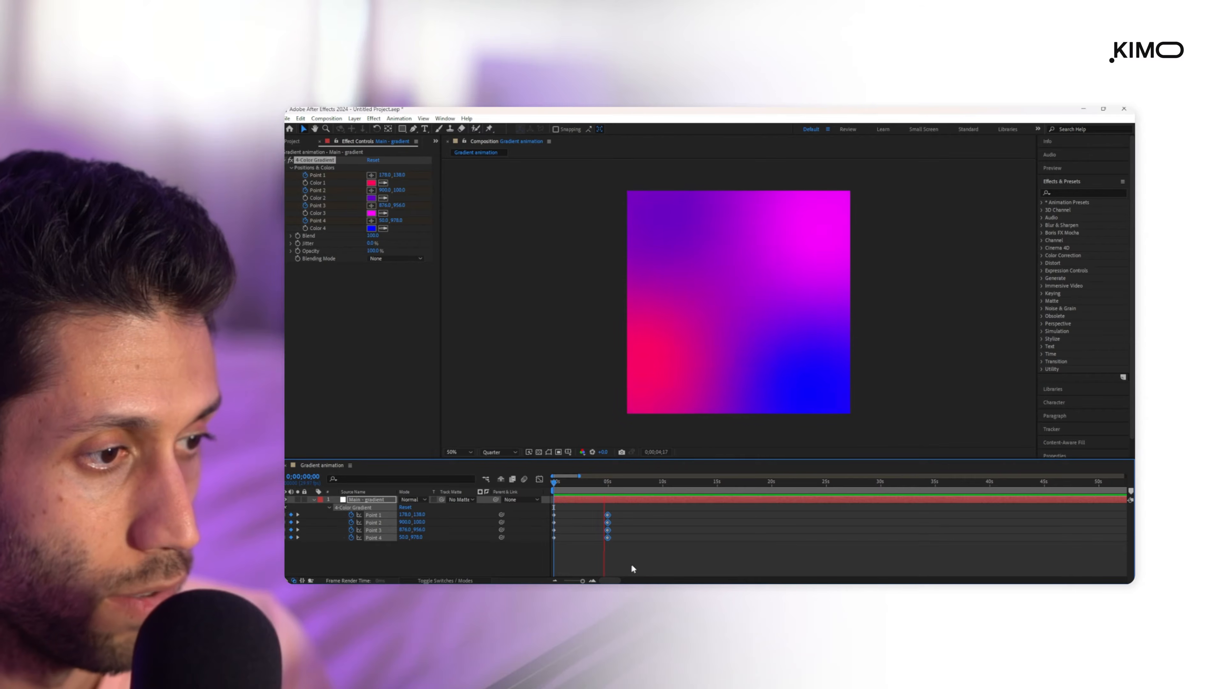
pyautogui.moveTo(607, 515); pyautogui.dragTo(544, 514)
pyautogui.press('space')
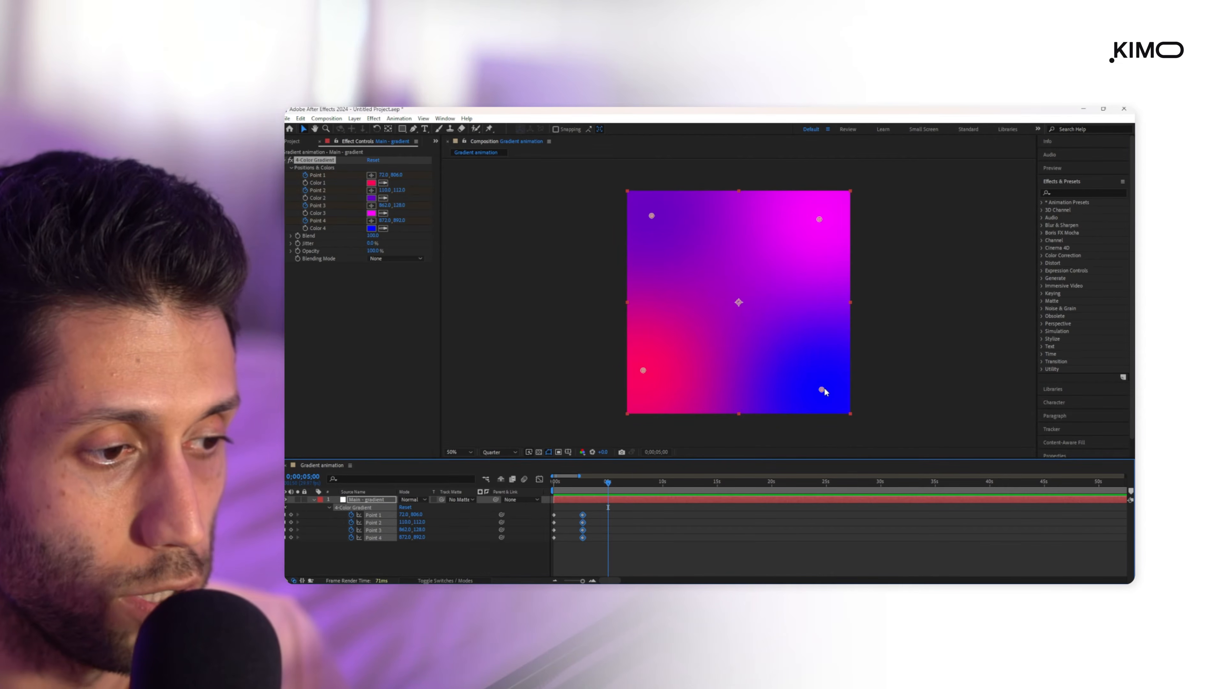
# - At 0;00;05;00, reposition the gradient points: blue upper-right, red lower-right, purple lower-left and magenta upper-left
pyautogui.moveTo(822, 390); pyautogui.dragTo(828, 244)
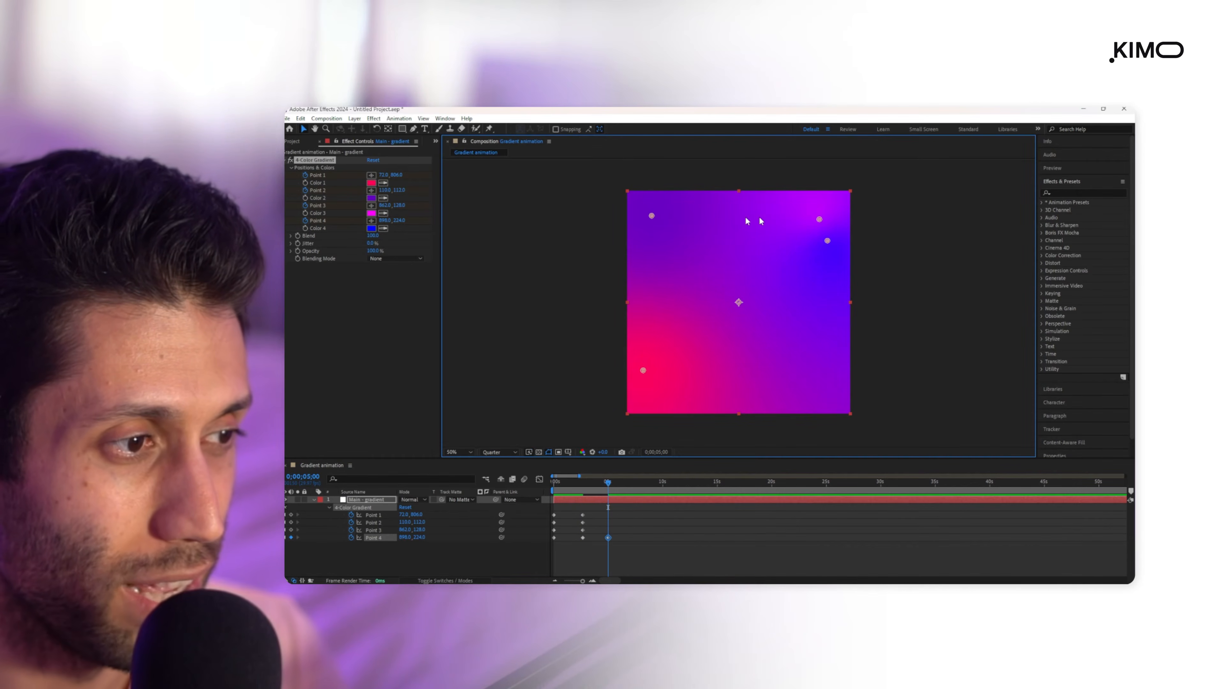
pyautogui.moveTo(643, 371); pyautogui.dragTo(808, 397)
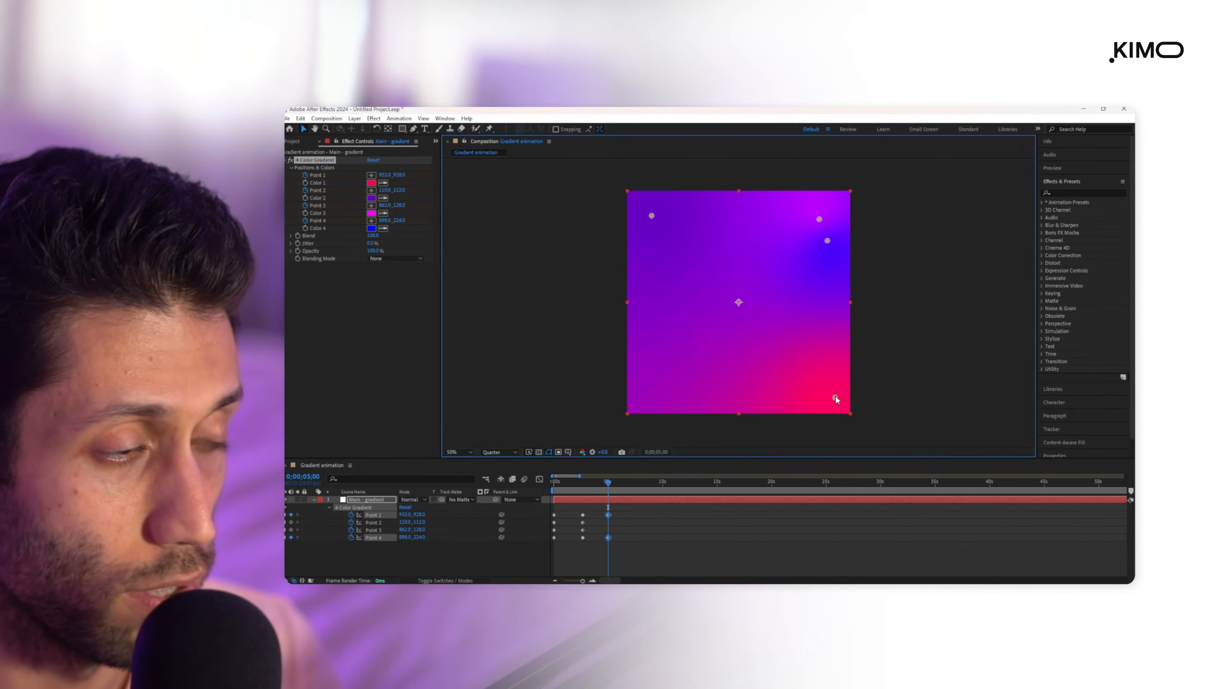
pyautogui.moveTo(651, 215); pyautogui.dragTo(662, 387)
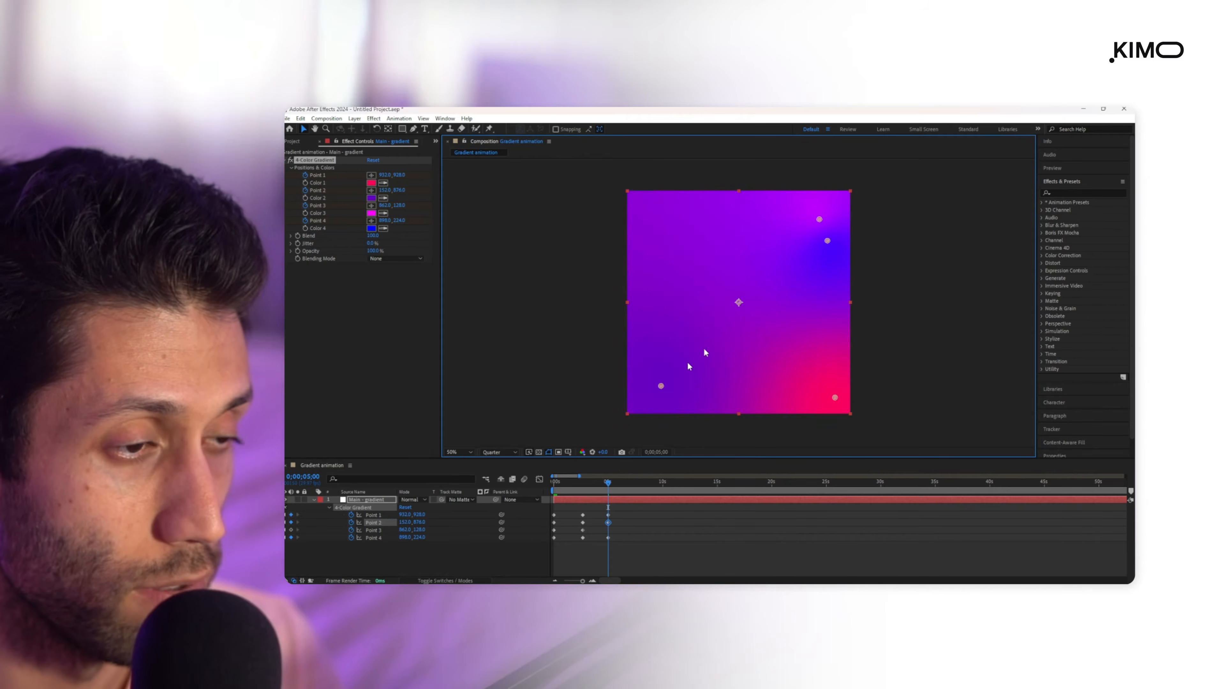
pyautogui.moveTo(819, 220); pyautogui.dragTo(663, 222)
pyautogui.moveTo(827, 241); pyautogui.dragTo(826, 220)
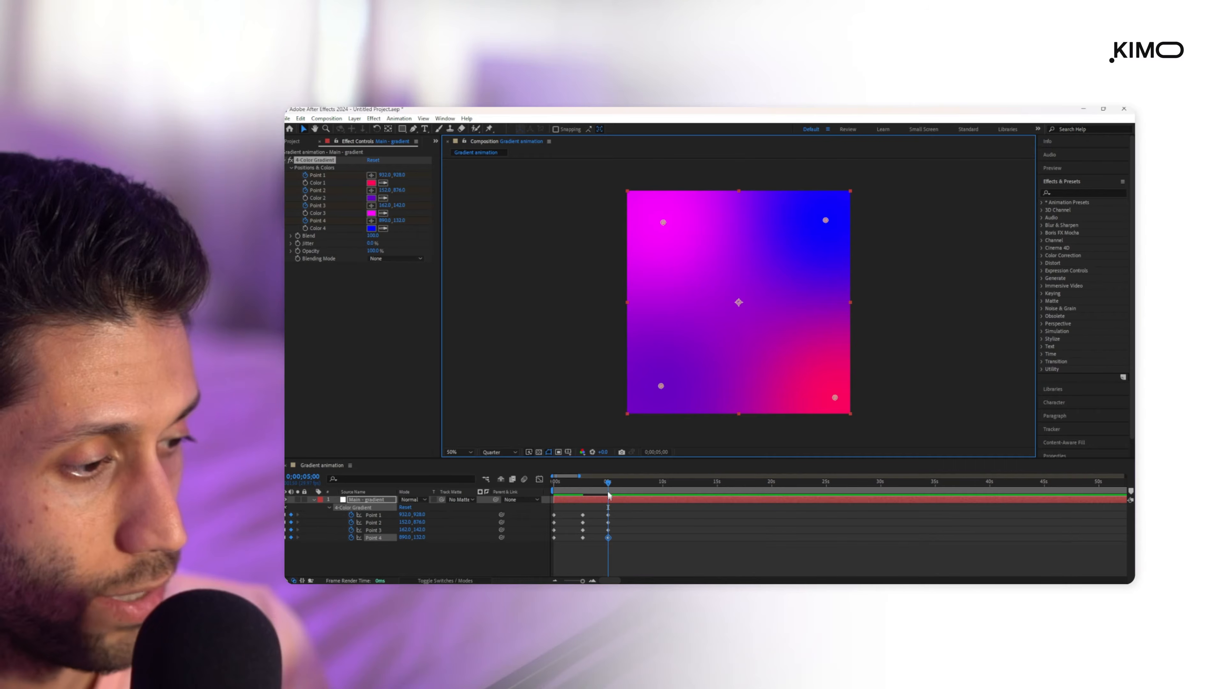
# - At 0;00;07;16, reposition the gradient points: purple lower-right, magenta lower-left, blue upper-left and red upper-right
pyautogui.moveTo(608, 486); pyautogui.dragTo(636, 488)
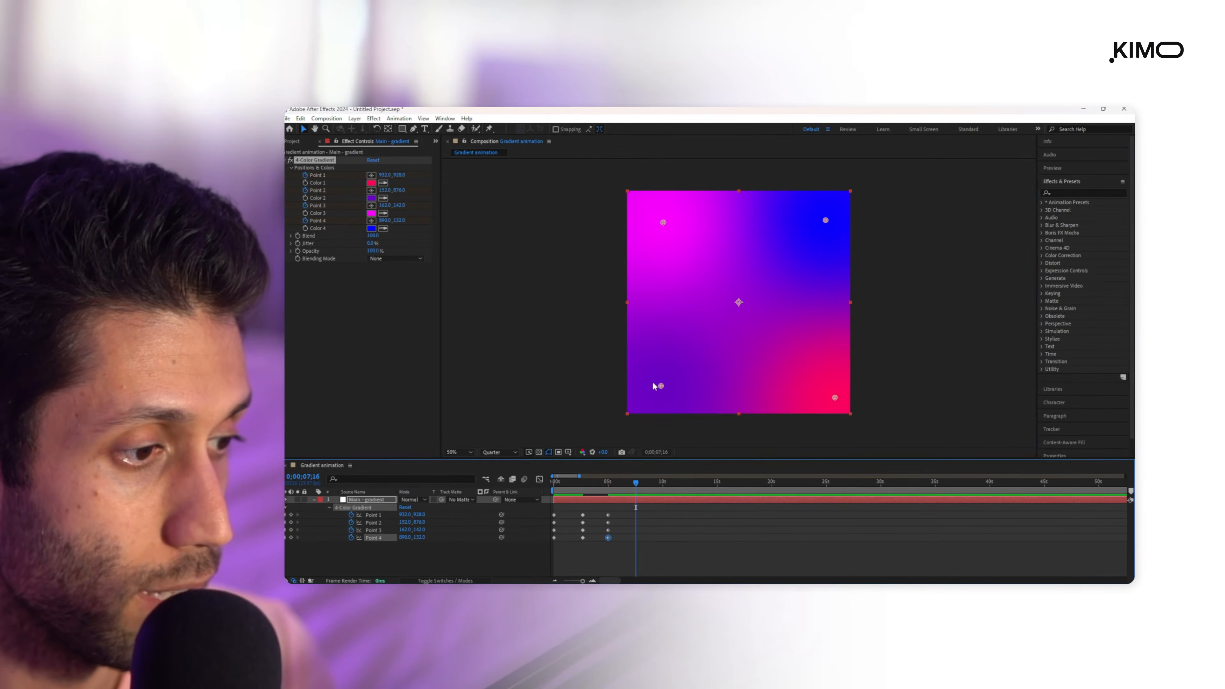
pyautogui.moveTo(661, 388); pyautogui.dragTo(828, 257)
pyautogui.moveTo(663, 223); pyautogui.dragTo(655, 394)
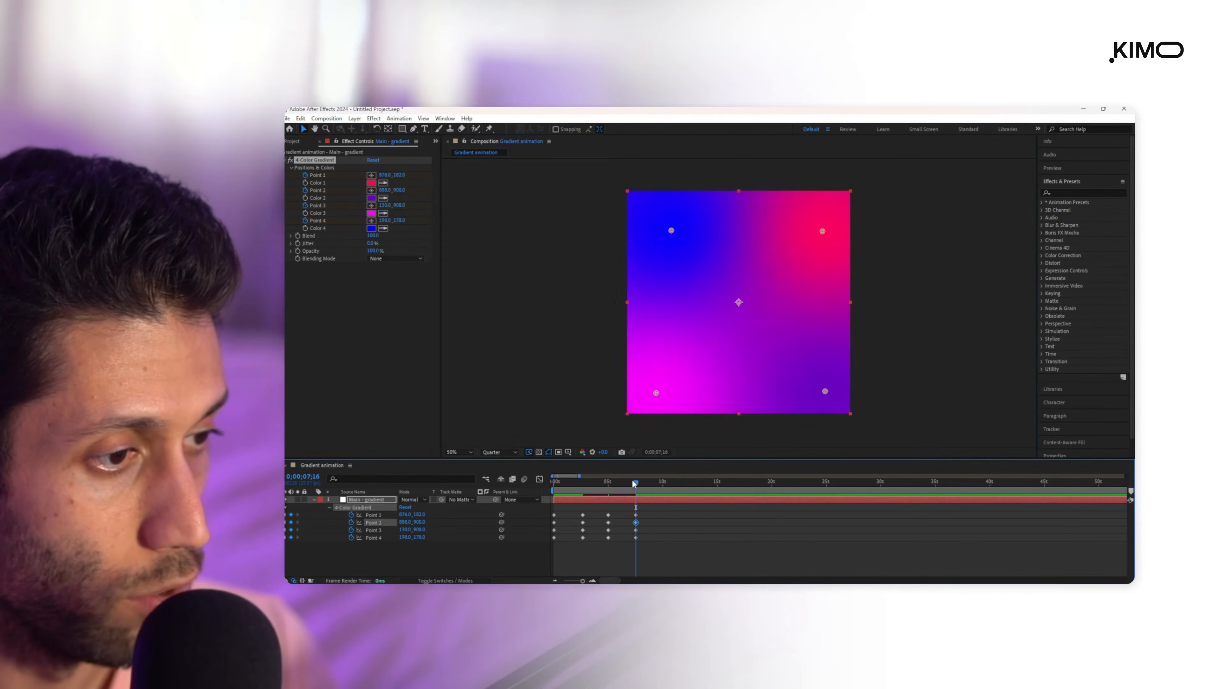
# - Copy the first set of keyframes for Points 1 to 4 and paste it at 0;00;10;06 to close the loop
pyautogui.moveTo(635, 482)
pyautogui.mouseDown()
pyautogui.moveTo(567, 482)
pyautogui.moveTo(650, 482)
pyautogui.mouseUp()
pyautogui.click(569, 519)
pyautogui.moveTo(569, 518)
pyautogui.mouseDown()
pyautogui.moveTo(550, 540)
pyautogui.moveTo(549, 518)
pyautogui.mouseUp()
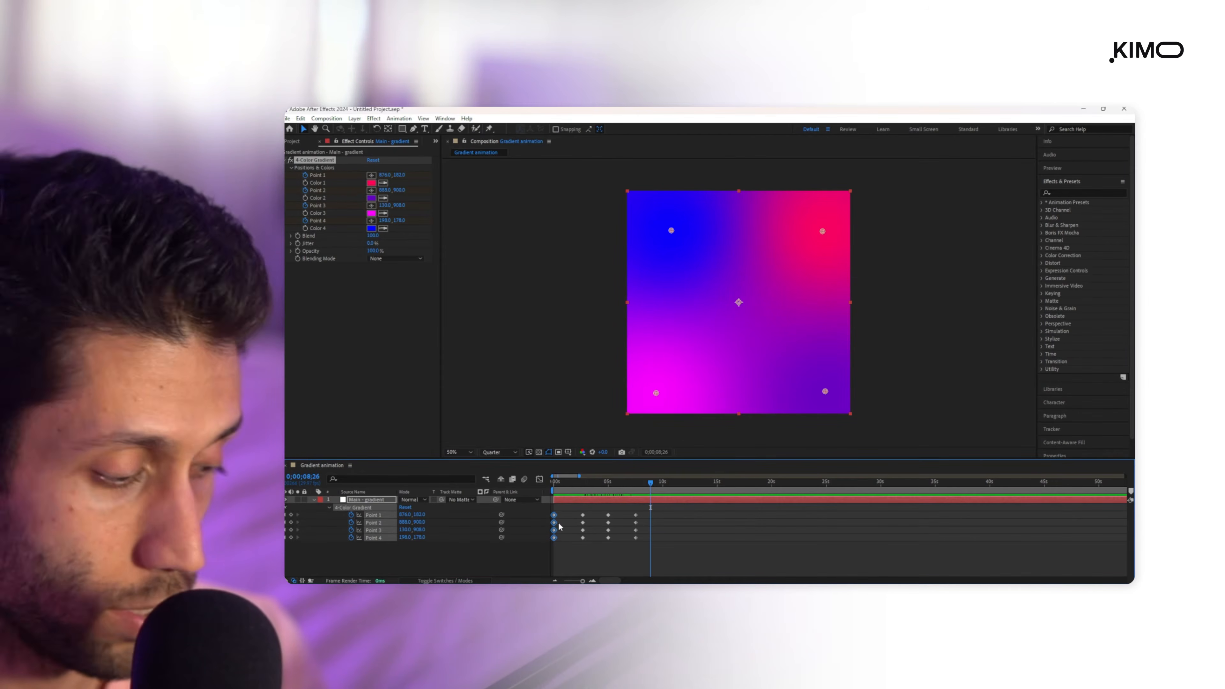
pyautogui.moveTo(650, 482); pyautogui.dragTo(663, 486)
pyautogui.hotkey('ctrl', 'v')
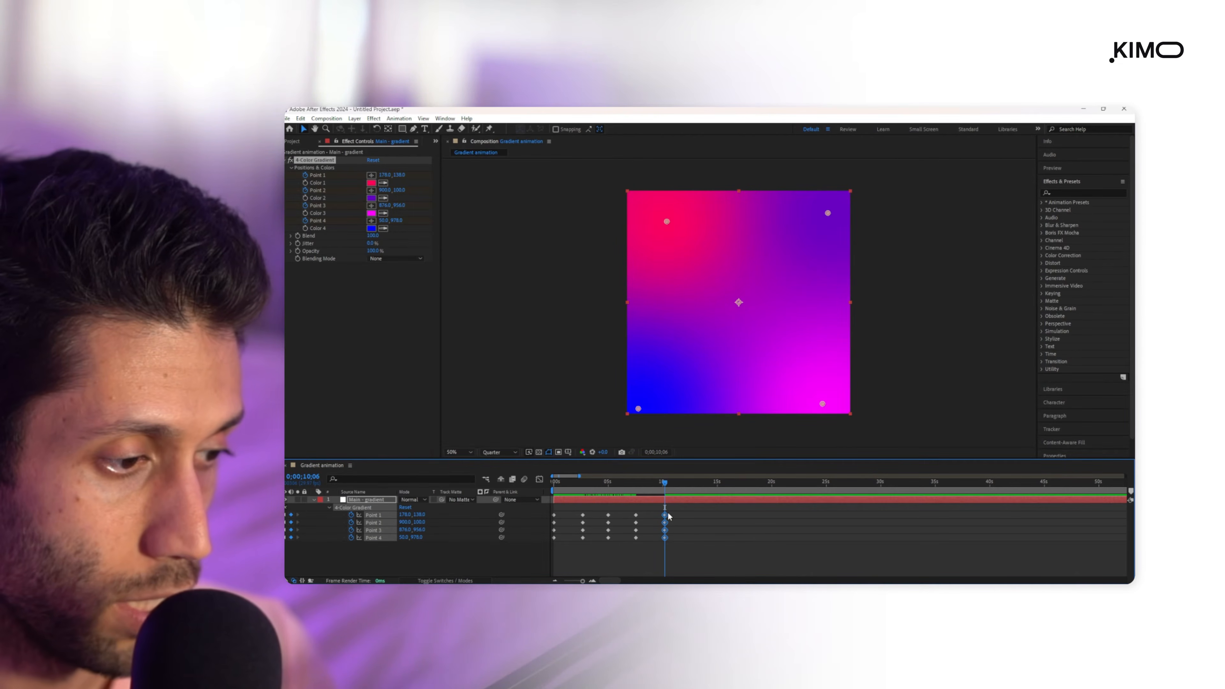
# - Move the pasted set of point keyframes back to 10 seconds
pyautogui.scroll(2, 661, 506)
pyautogui.moveTo(677, 483); pyautogui.dragTo(668, 522)
pyautogui.scroll(-2, 707, 540)
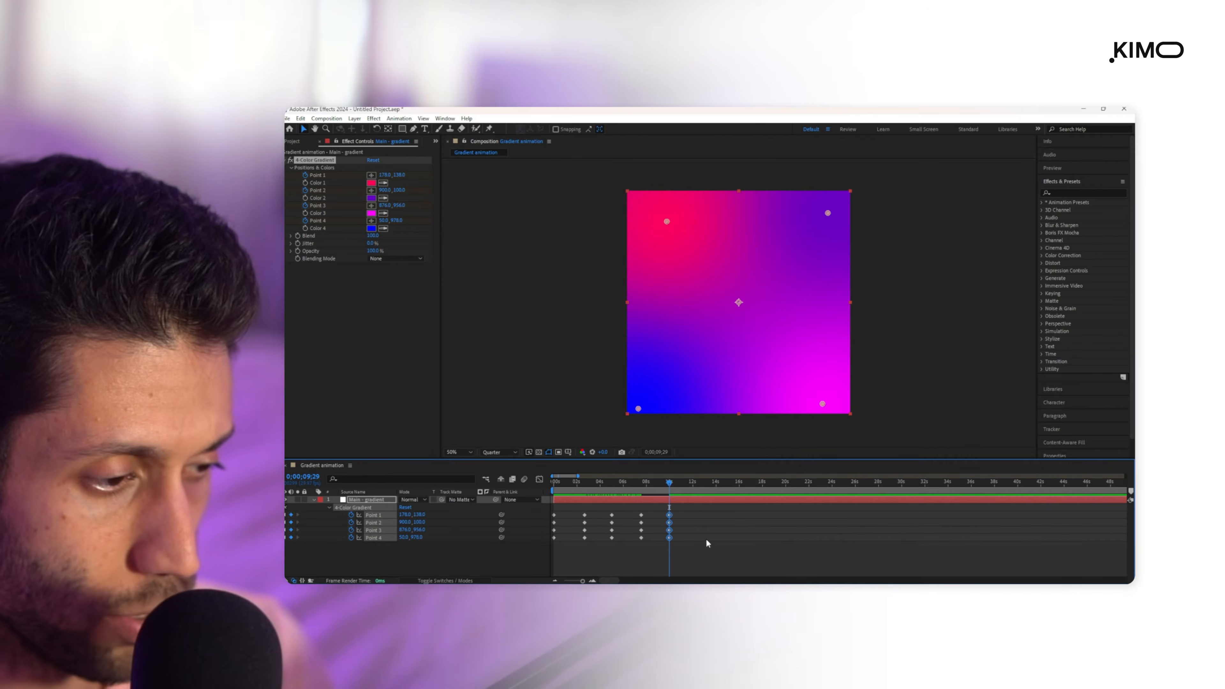
# - Preview the full gradient loop from the start, then place the playhead near the last set of keyframes
pyautogui.moveTo(670, 485); pyautogui.dragTo(582, 486)
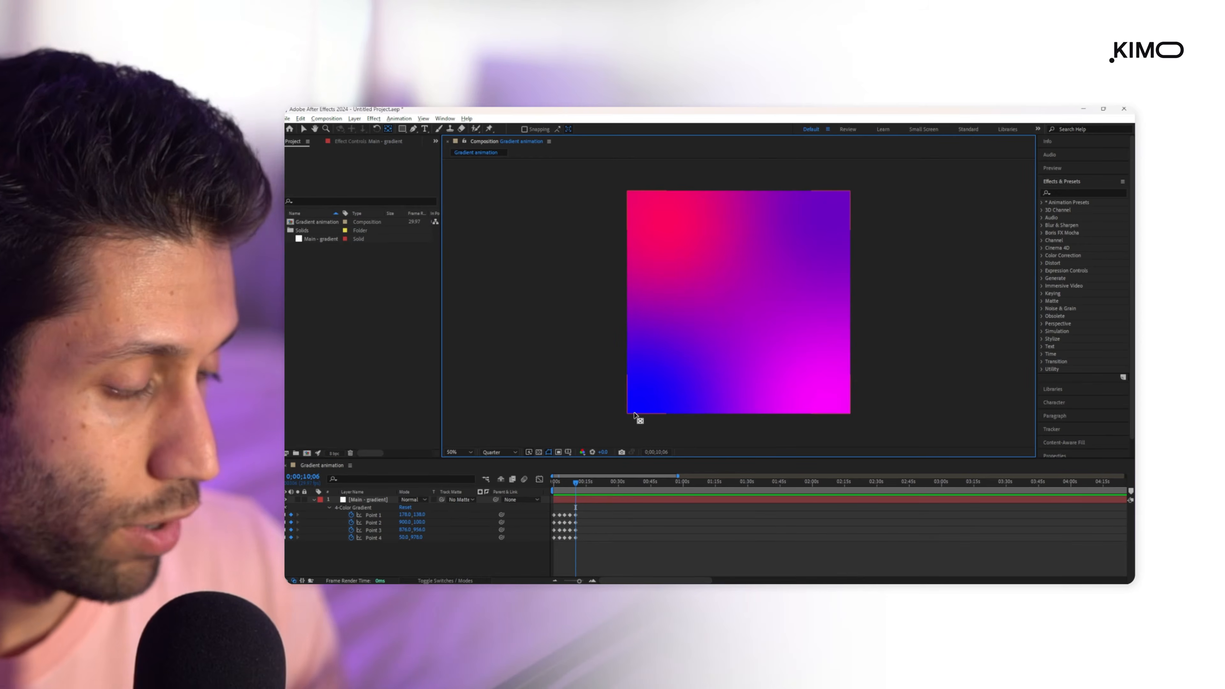
pyautogui.click(568, 488)
pyautogui.press('Home')
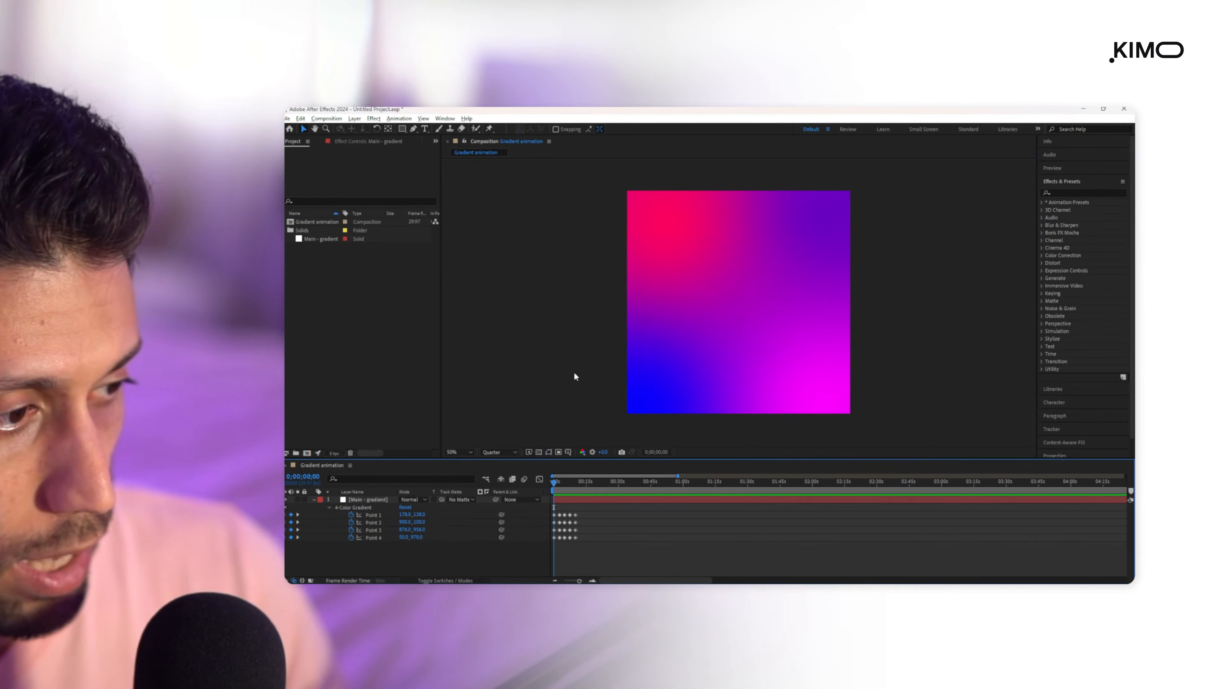
pyautogui.press('space')
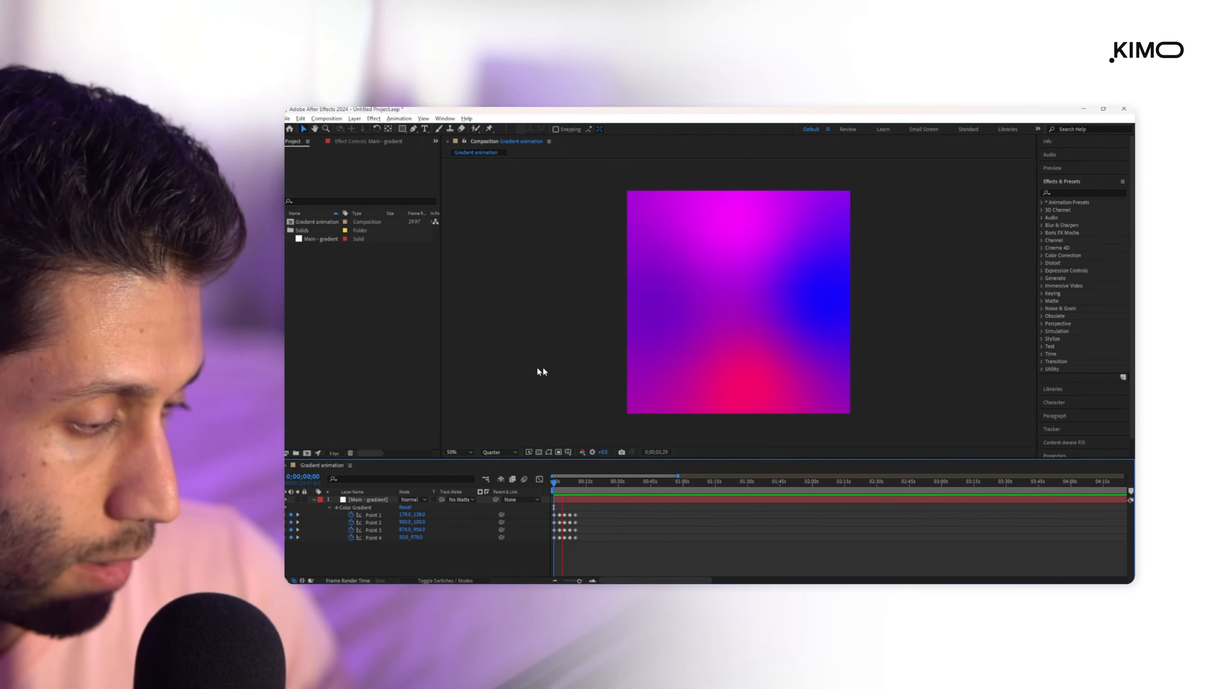
pyautogui.scroll(2, 567, 527)
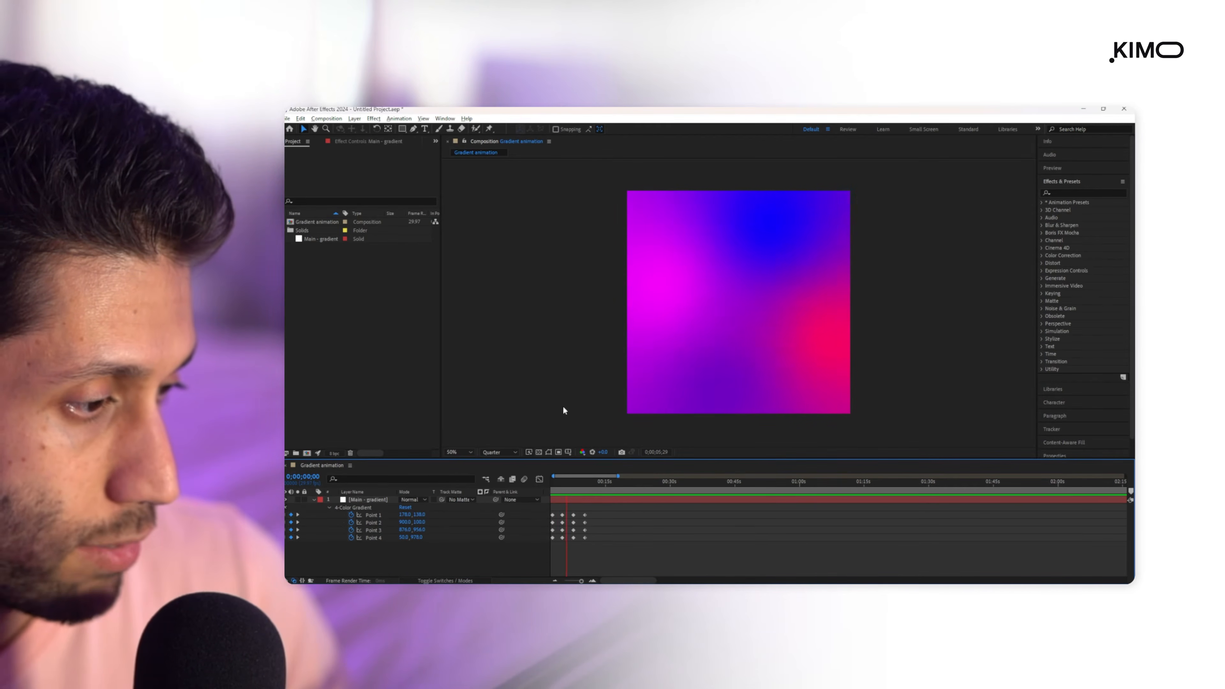
pyautogui.click(585, 487)
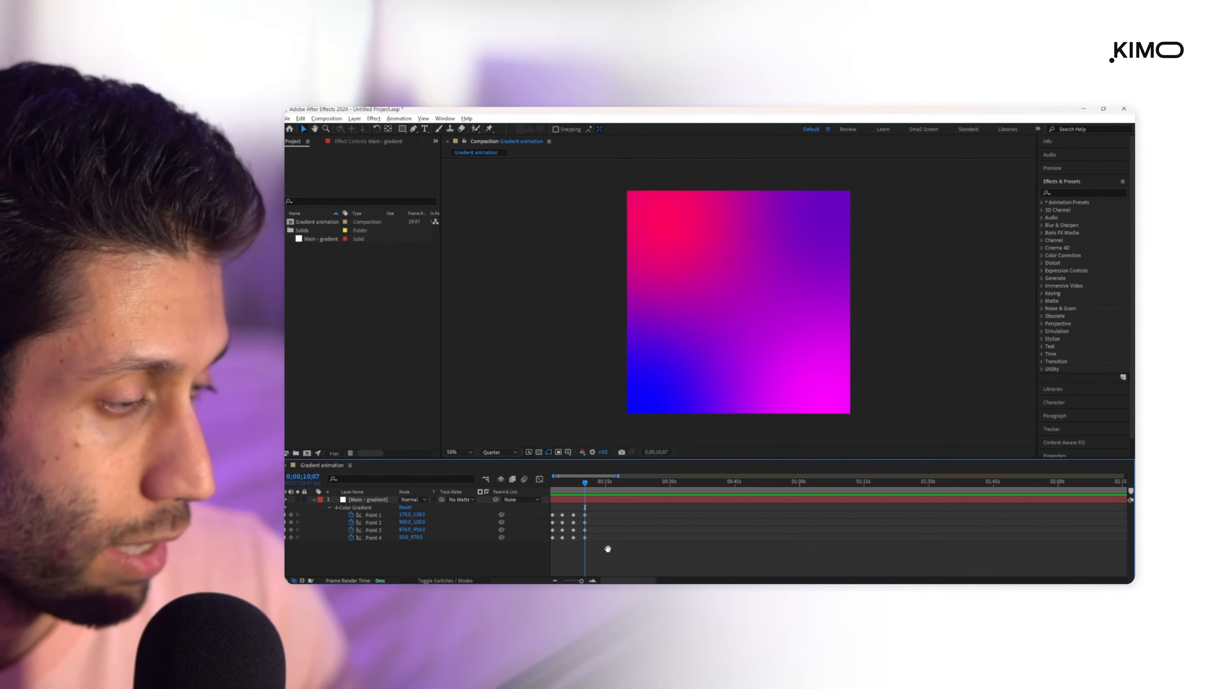
# - End the work area at 0;00;10;00, exactly on the last set of point keyframes
pyautogui.moveTo(582, 484); pyautogui.dragTo(804, 499)
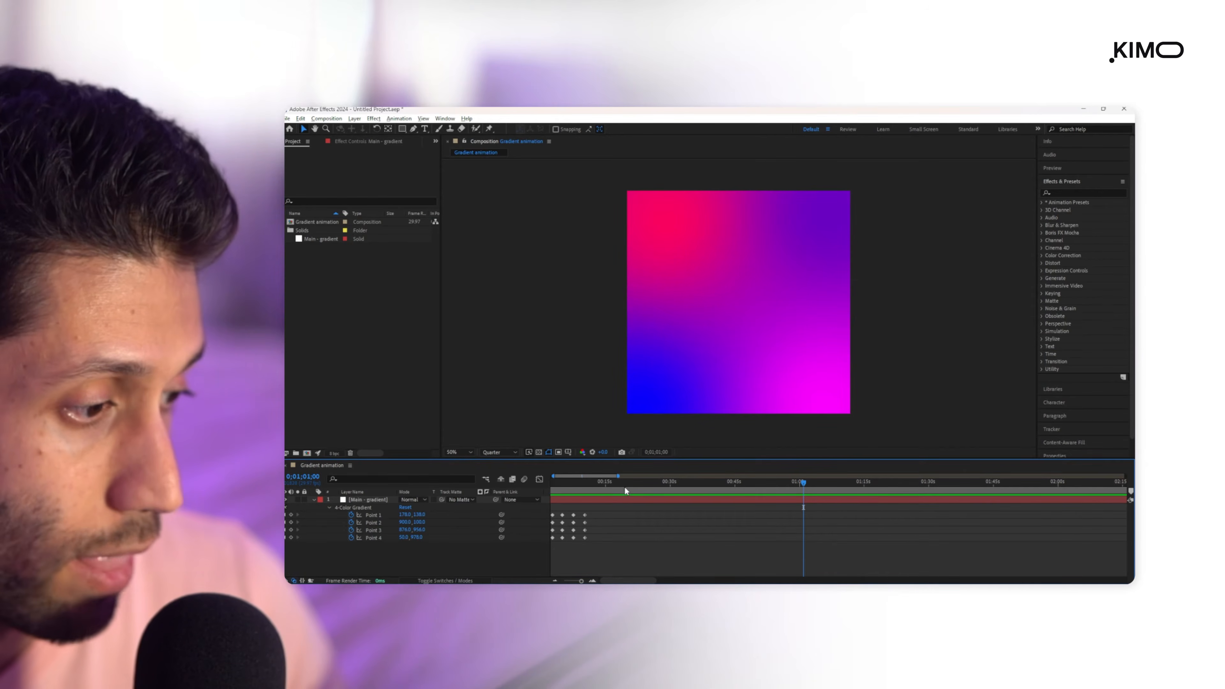
pyautogui.moveTo(623, 487); pyautogui.dragTo(589, 490)
pyautogui.moveTo(559, 398); pyautogui.dragTo(682, 376)
pyautogui.scroll(3, 589, 511)
pyautogui.scroll(1, 588, 511)
pyautogui.moveTo(584, 514); pyautogui.dragTo(773, 520)
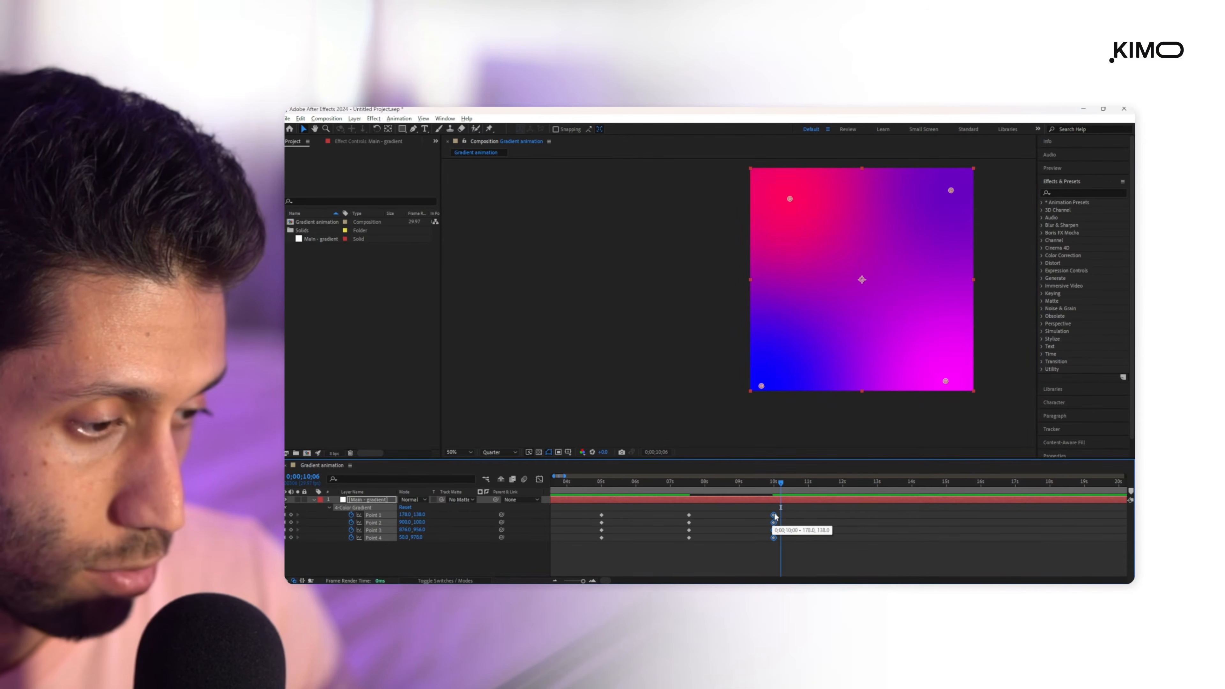
pyautogui.click(774, 483)
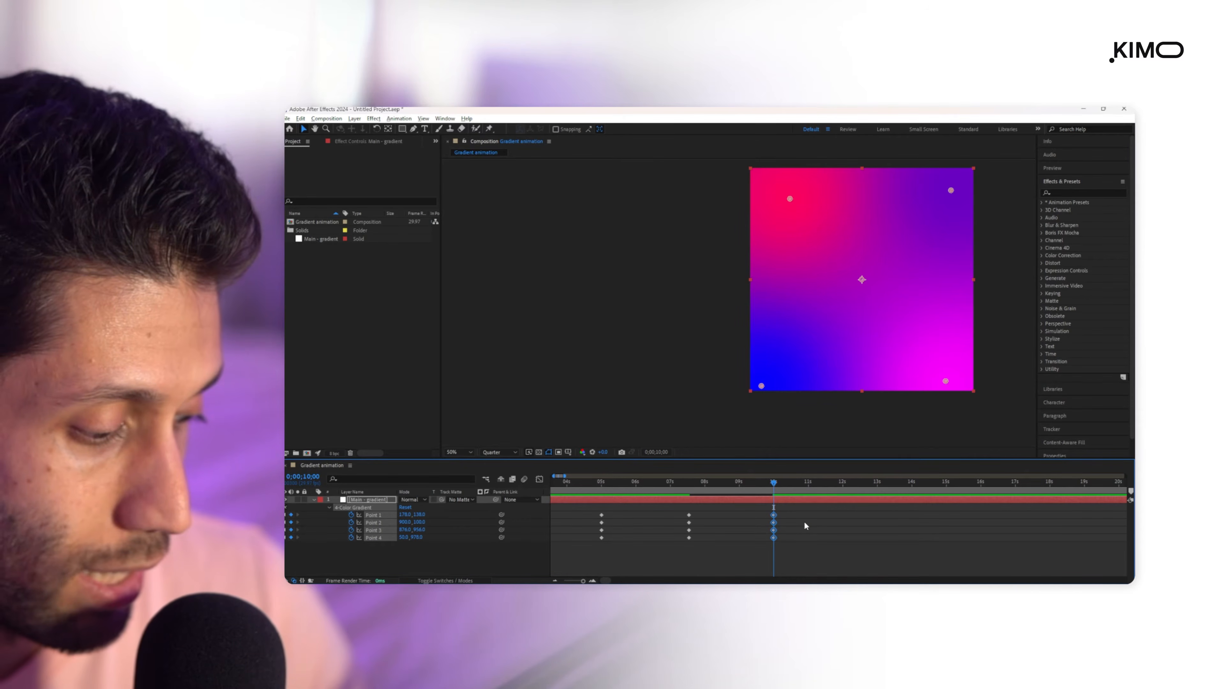
pyautogui.press('n')
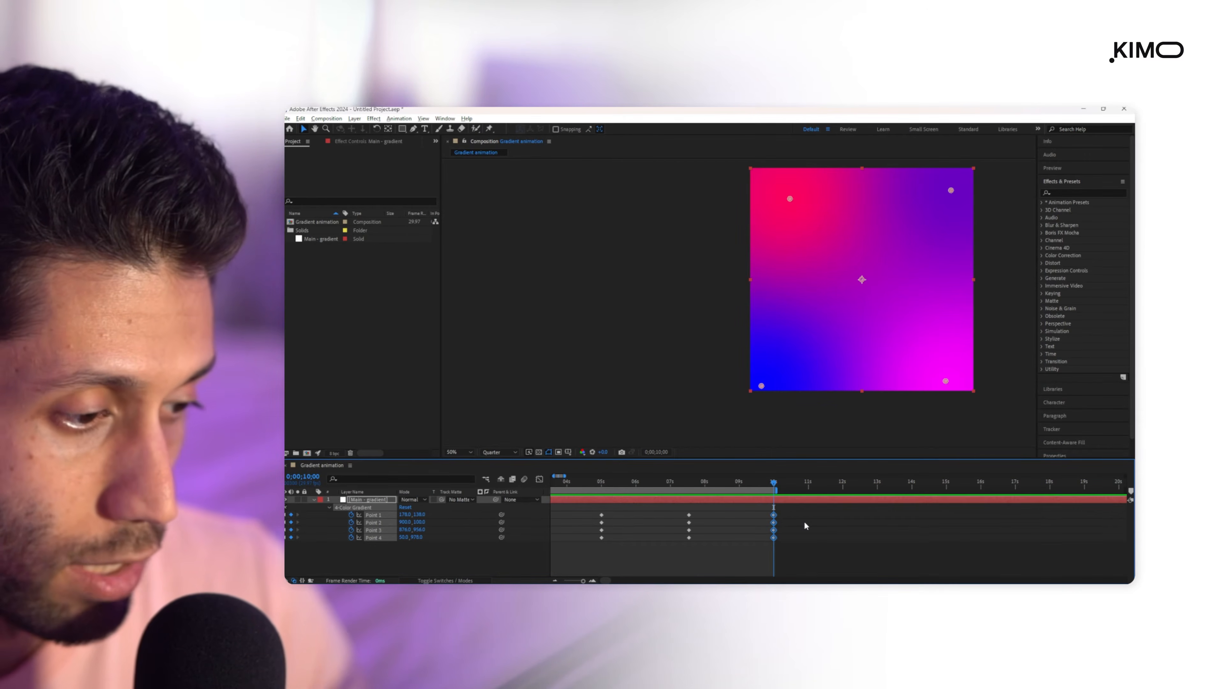
# - Check the work area end against the last keyframes and trim the composition to the work area
pyautogui.press('-')
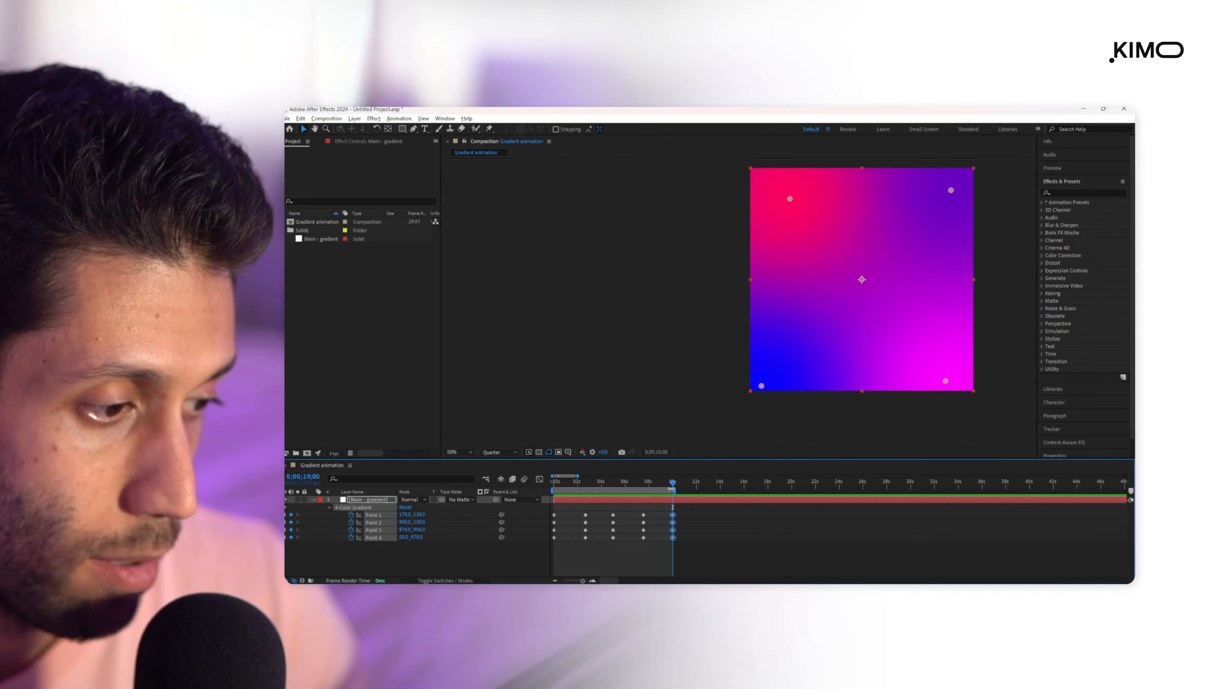
pyautogui.scroll(5, 672, 490)
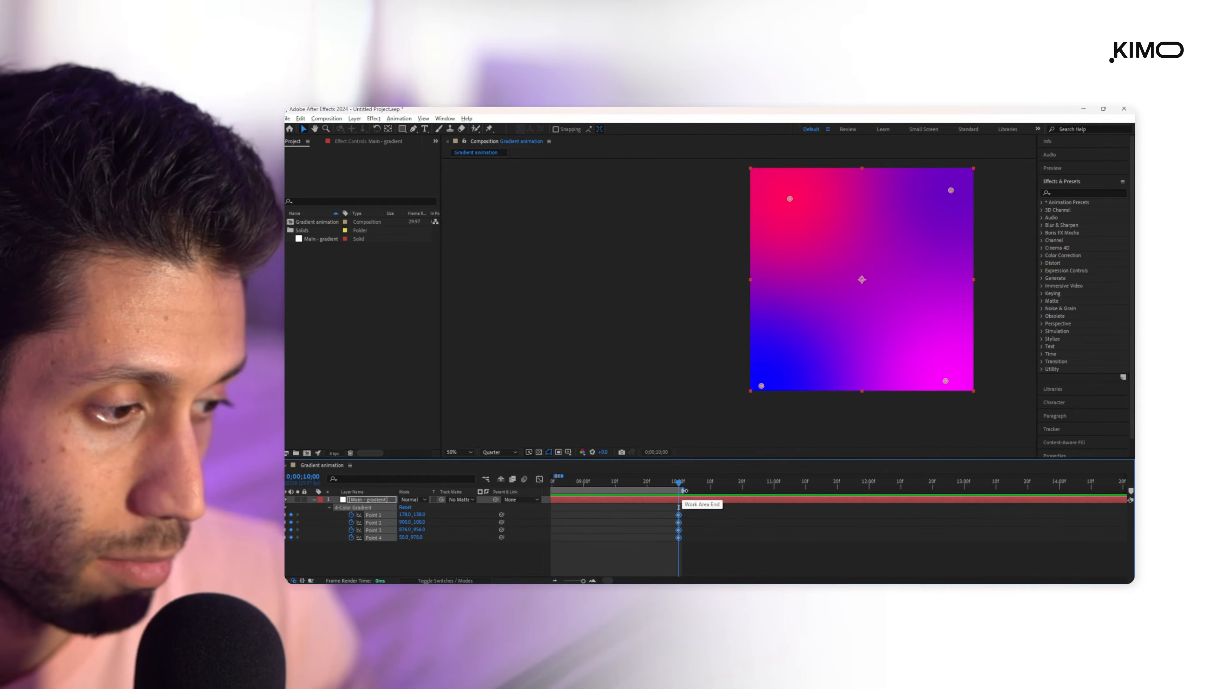
pyautogui.scroll(1, 687, 495)
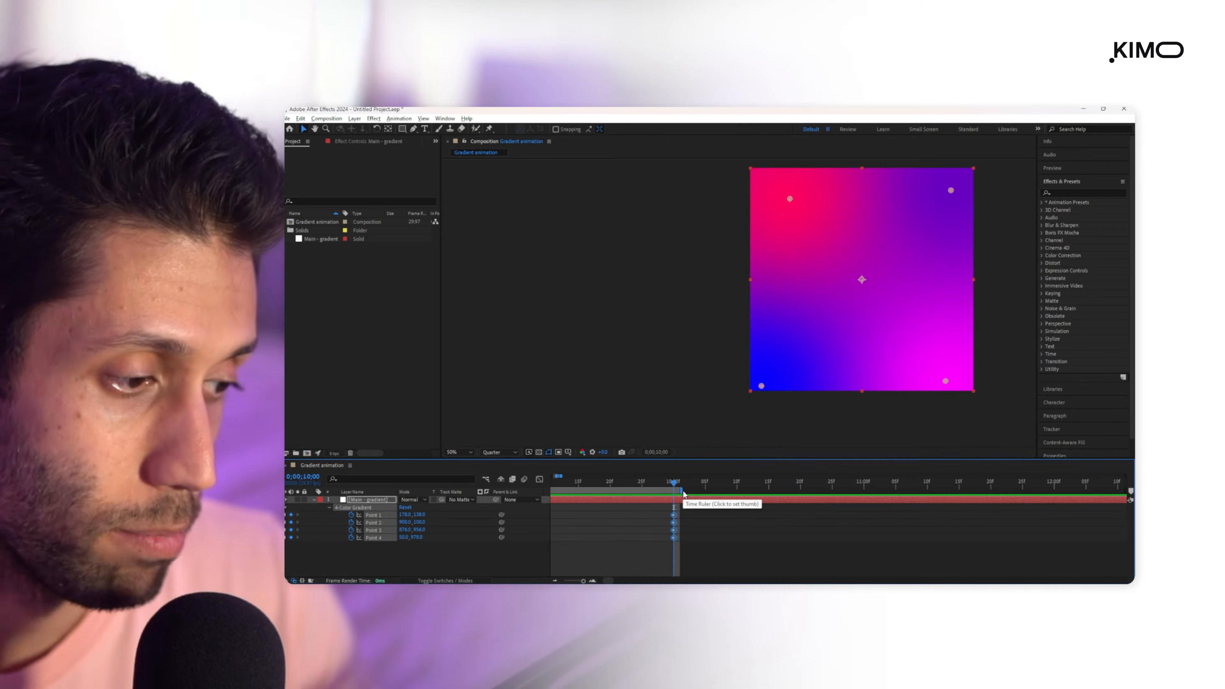
pyautogui.scroll(-1, 650, 513)
pyautogui.scroll(-2, 583, 514)
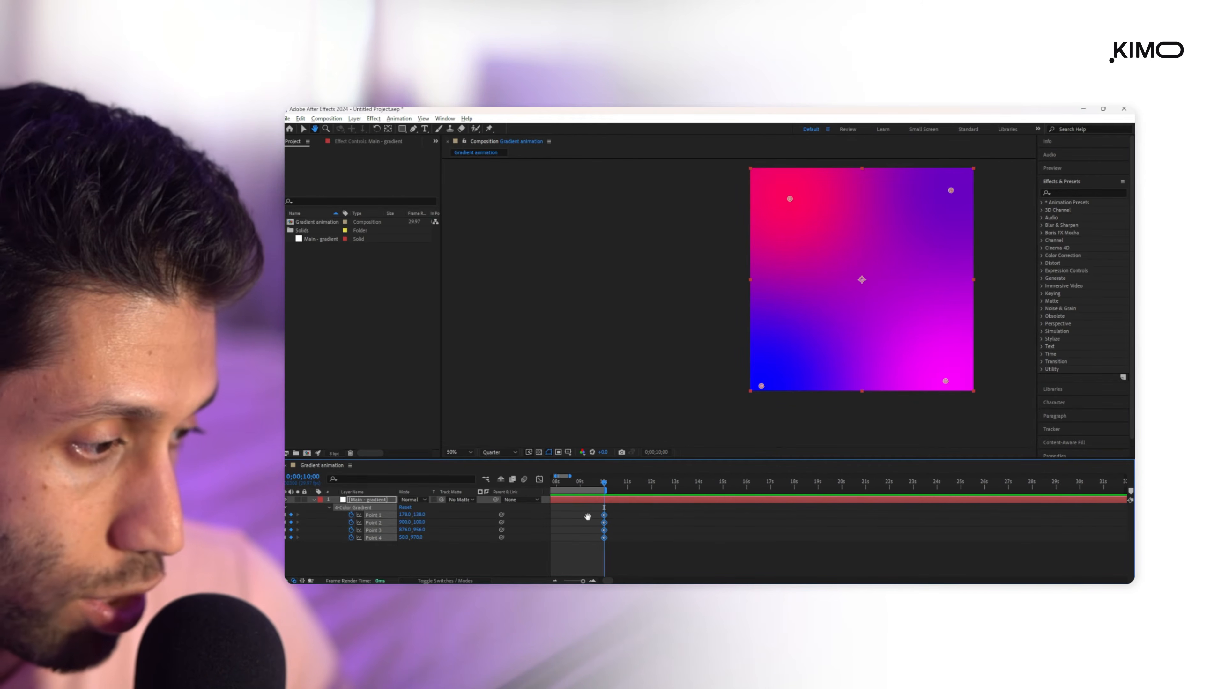
pyautogui.scroll(-2, 714, 526)
pyautogui.moveTo(714, 526); pyautogui.dragTo(716, 526)
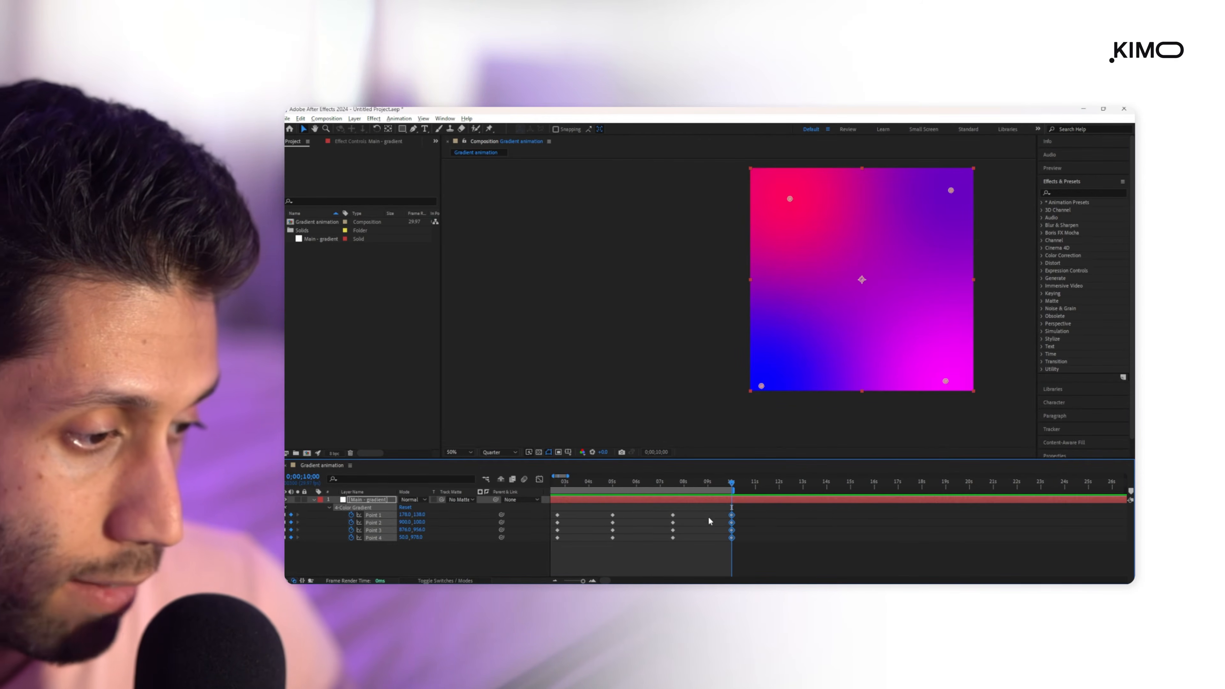
pyautogui.rightClick(713, 492)
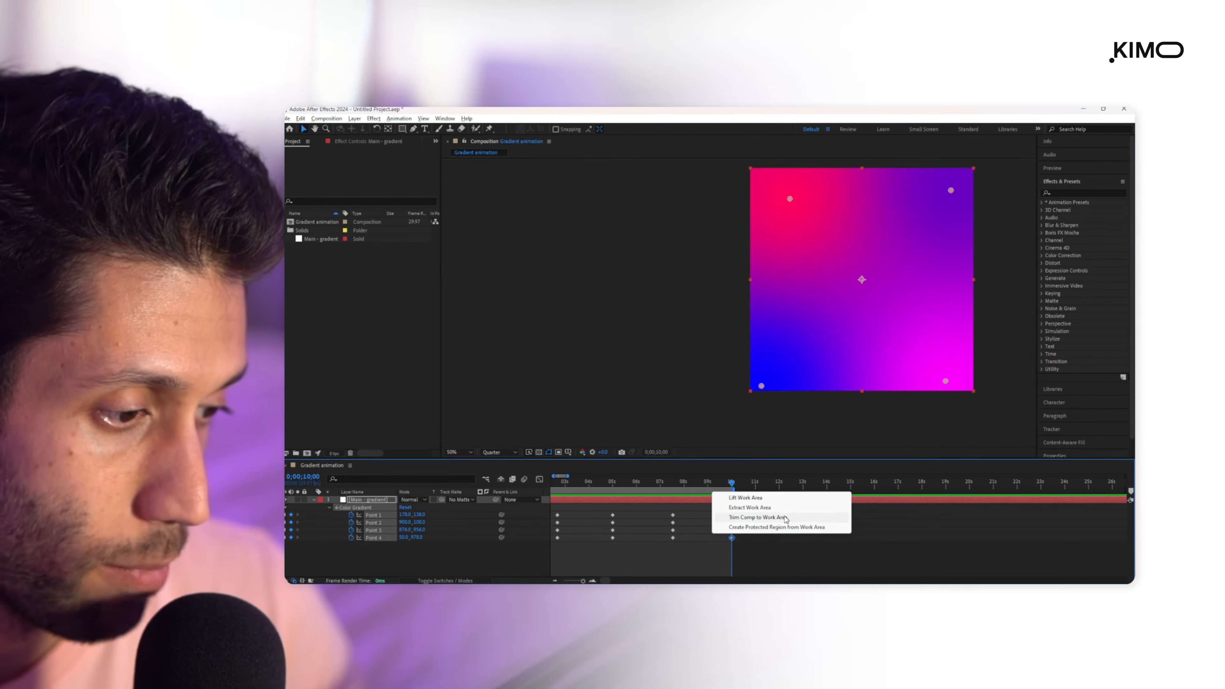
pyautogui.click(783, 517)
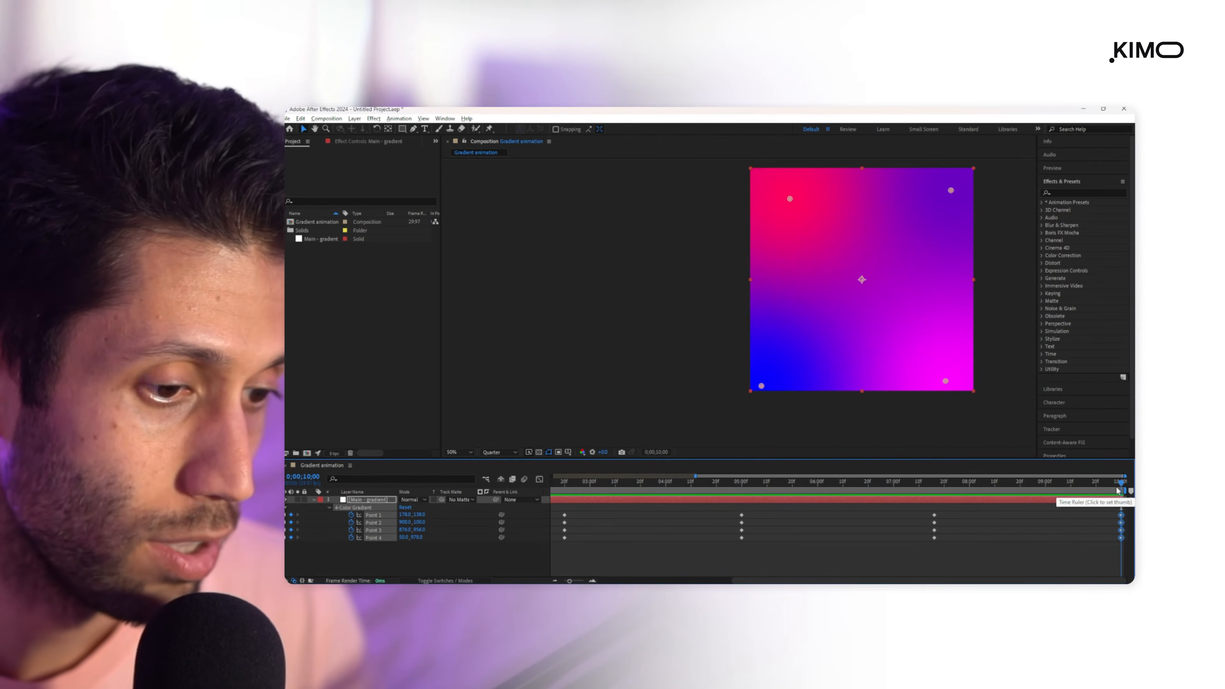
# - Preview the trimmed gradient animation and scrub around the fourth set of point keyframes
pyautogui.moveTo(1120, 483); pyautogui.dragTo(980, 495)
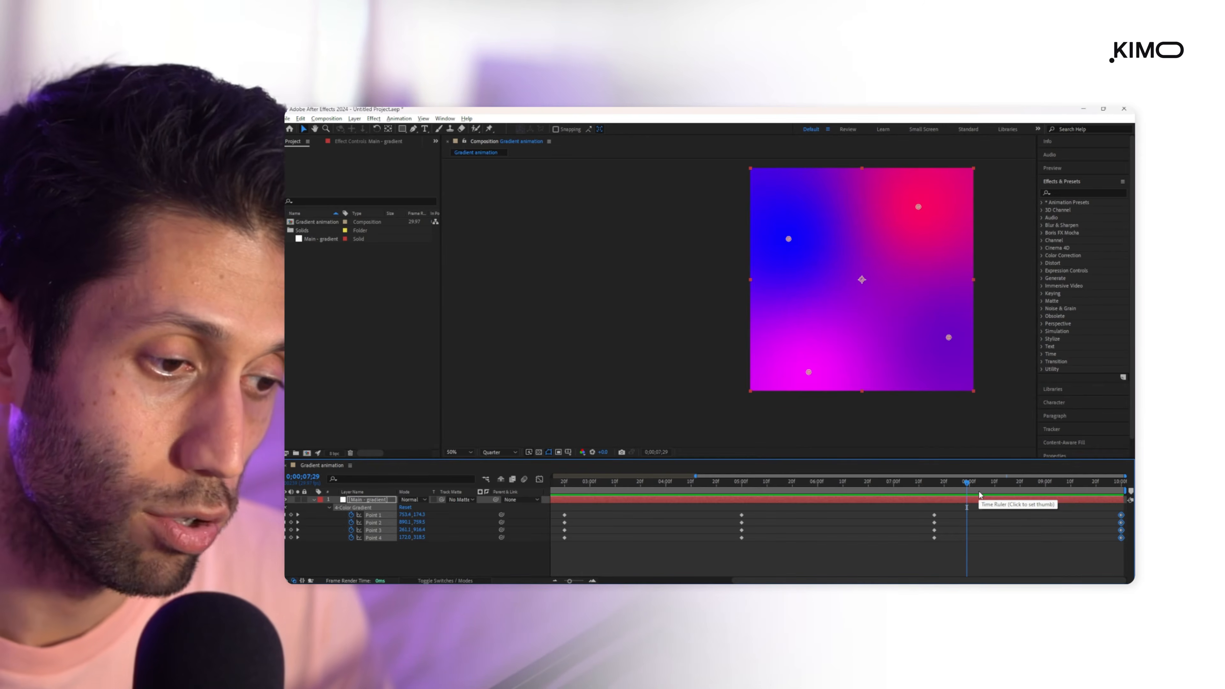
pyautogui.press('space')
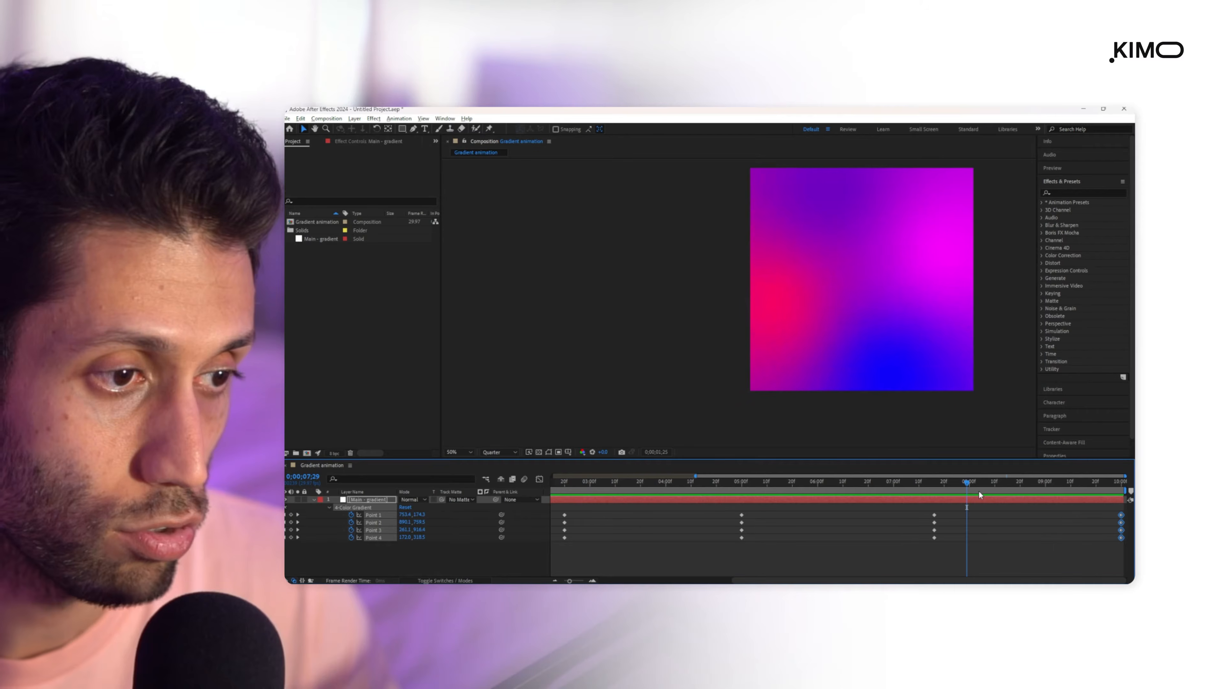
pyautogui.press('space')
pyautogui.click(937, 482)
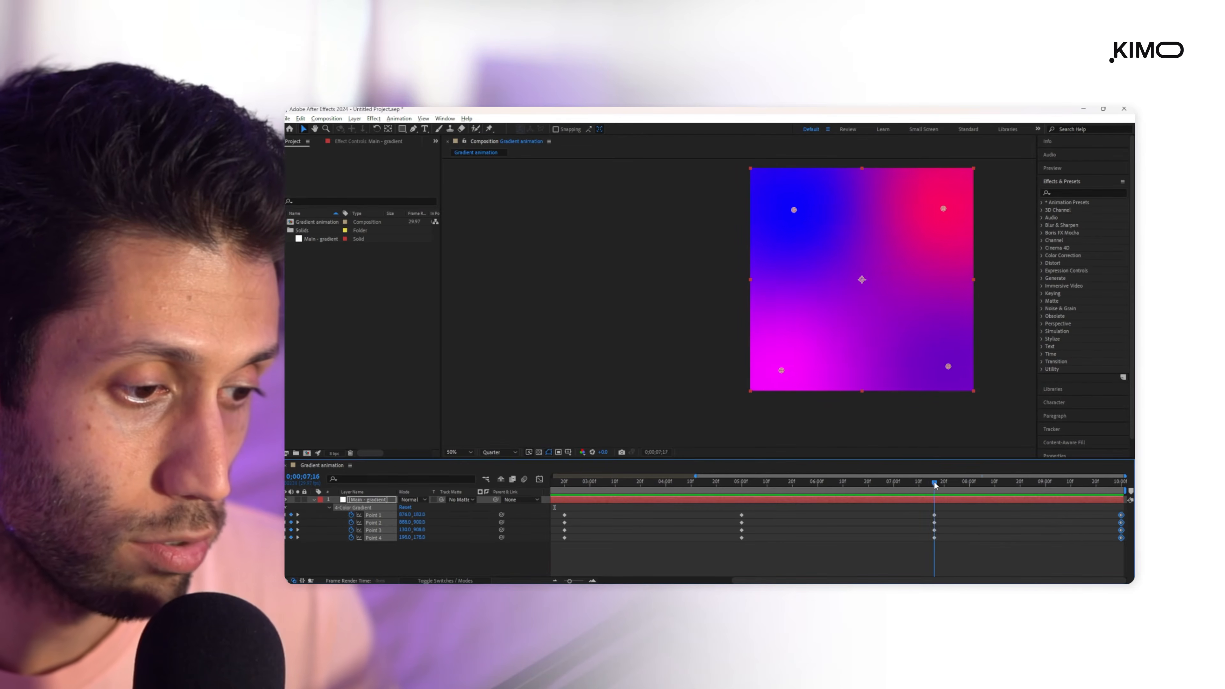
pyautogui.moveTo(937, 483); pyautogui.dragTo(930, 484)
pyautogui.scroll(-2, 933, 529)
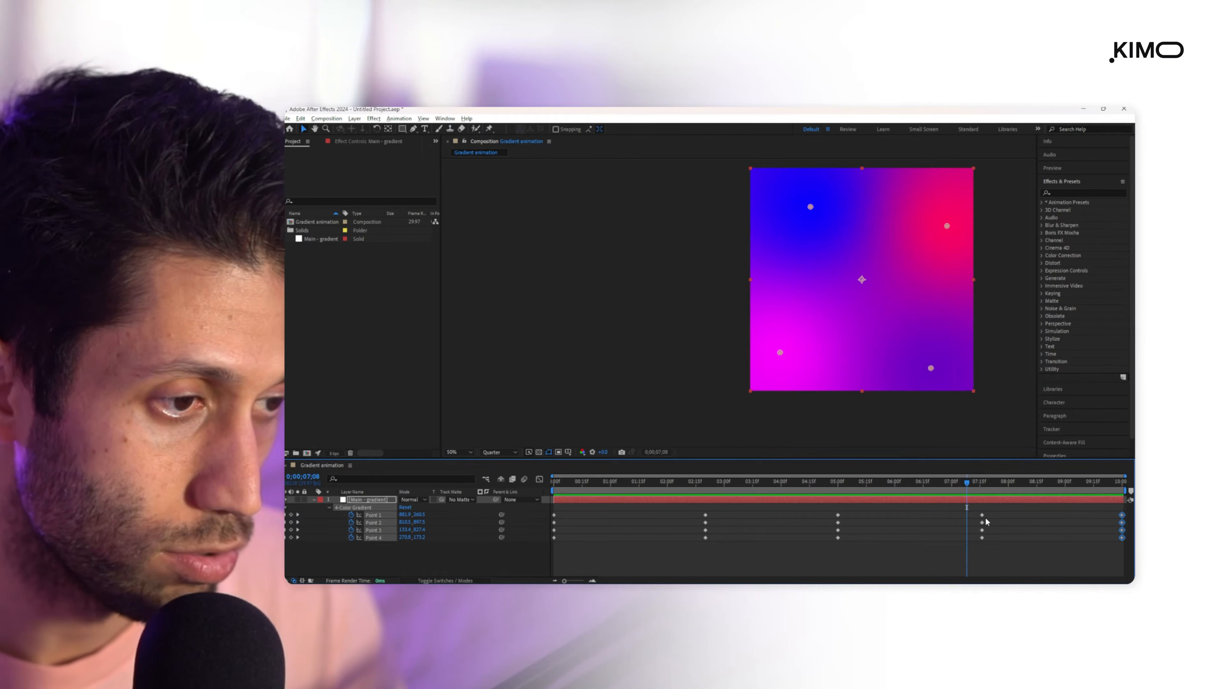
# - Create a new 1000 x 1000 px, 50-second composition and rename the two compositions "First animation" and "Second animation"
pyautogui.press('space')
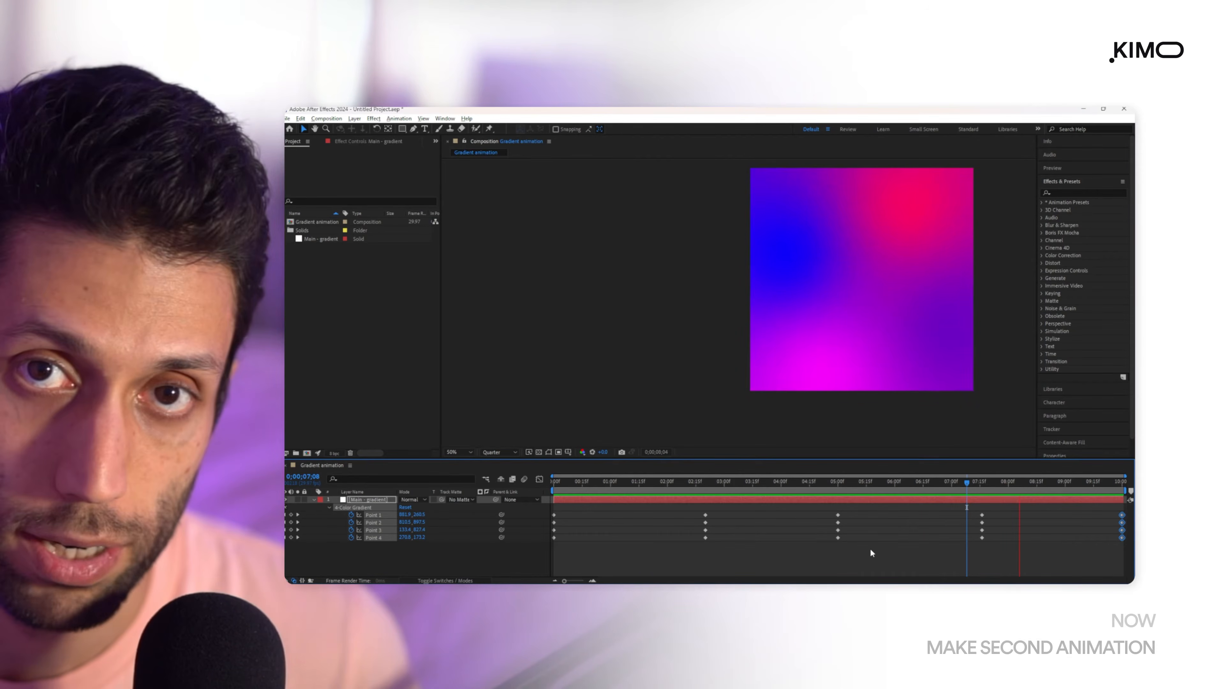
pyautogui.click(566, 339)
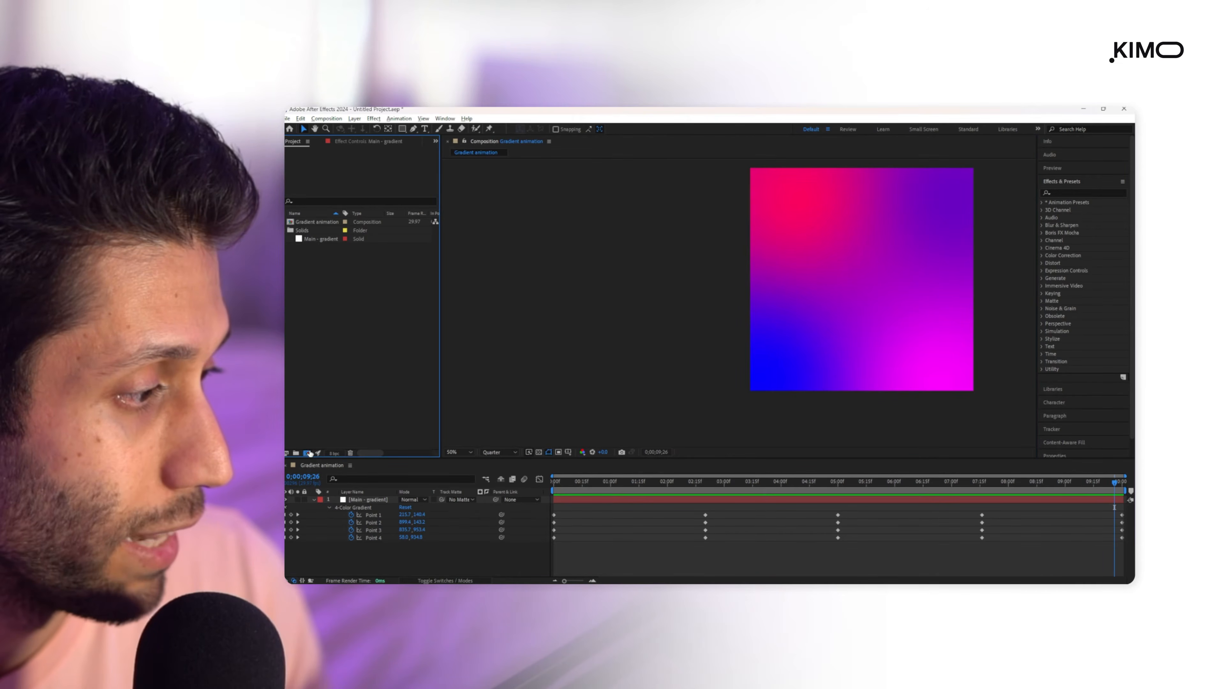
pyautogui.hotkey('ctrl', 'n')
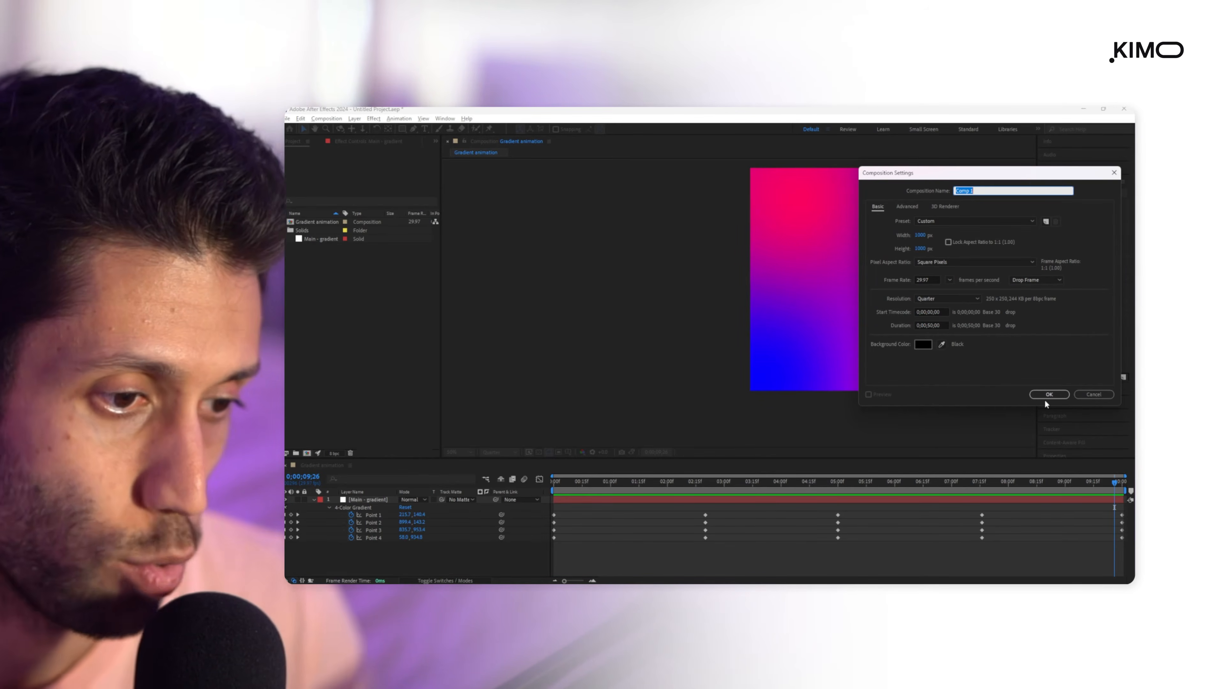
pyautogui.click(1044, 396)
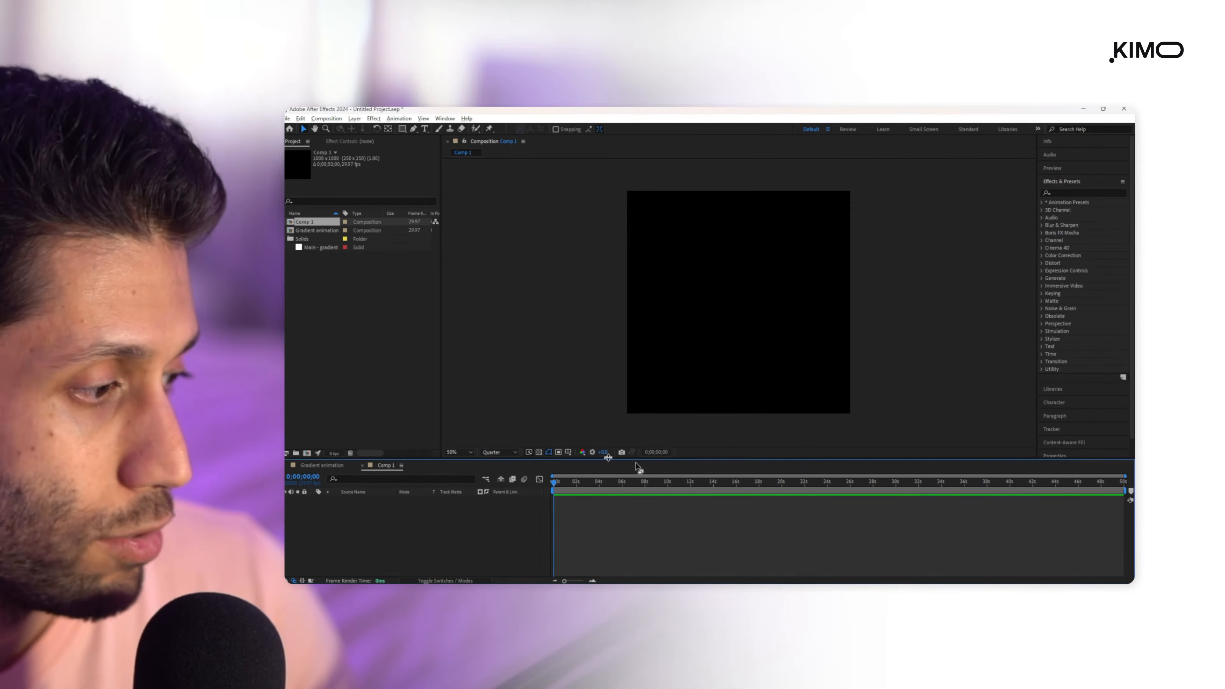
pyautogui.rightClick(297, 227)
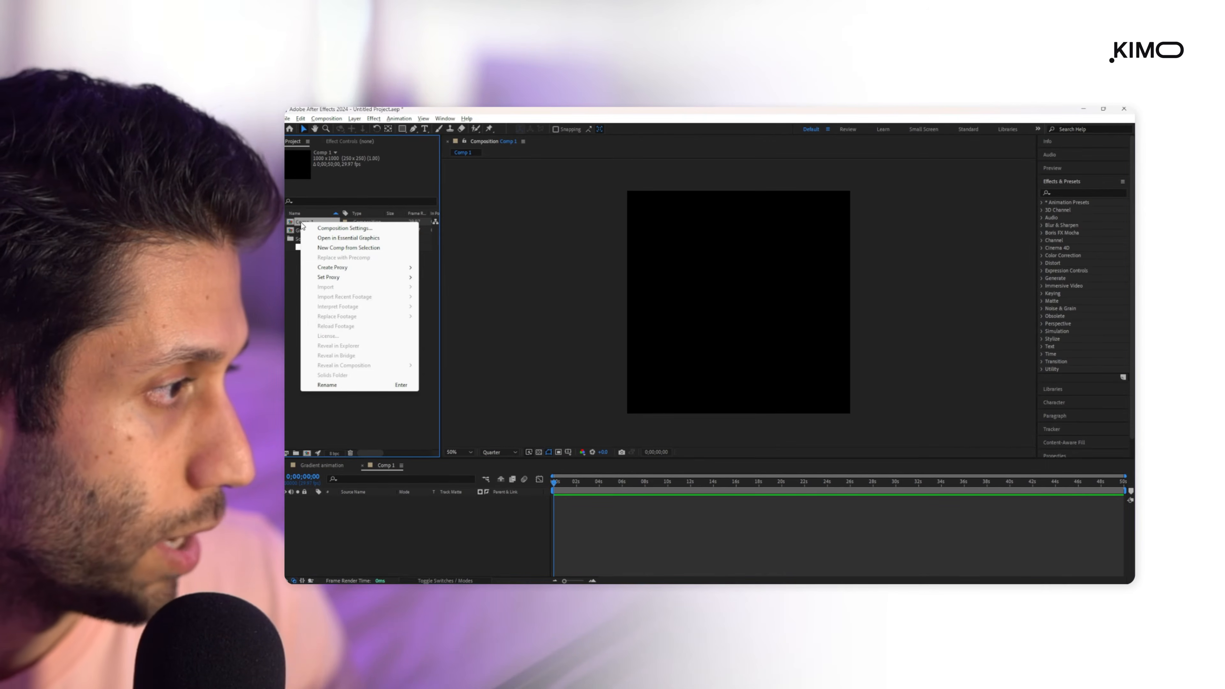
pyautogui.click(340, 383)
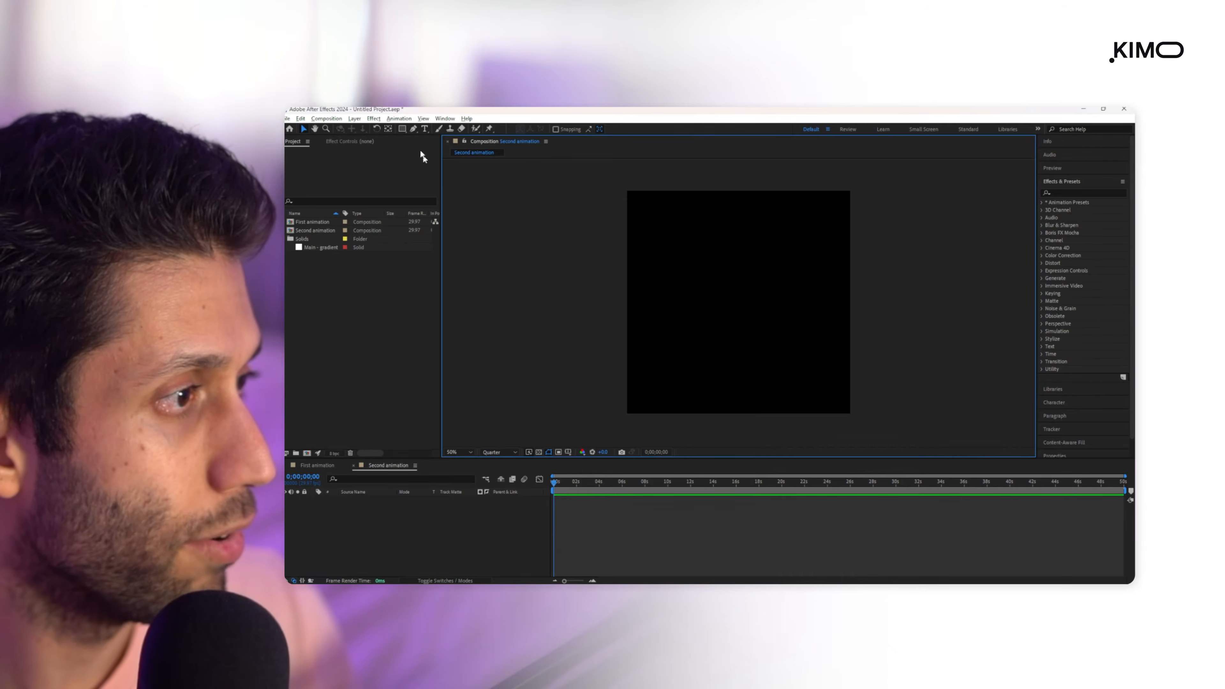
# - Draw a small white square near the middle of the Second animation composition and set the preview resolution to Full
pyautogui.click(405, 130)
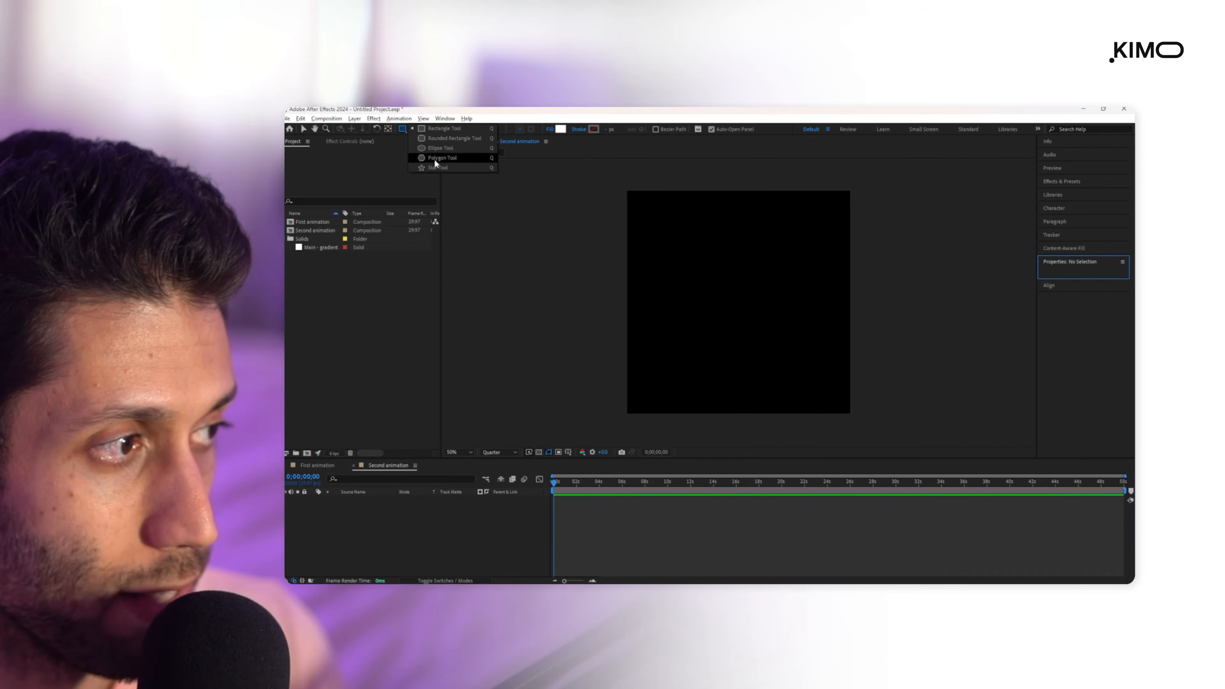
pyautogui.click(409, 129)
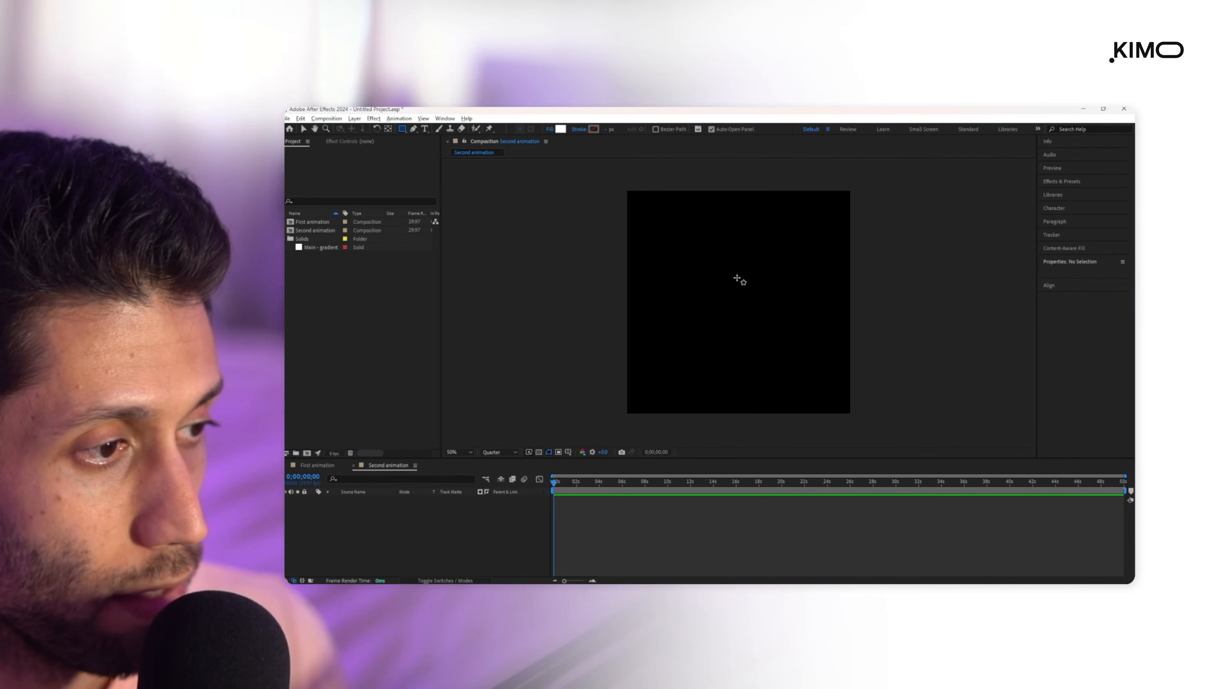
pyautogui.moveTo(719, 283)
pyautogui.mouseDown()
pyautogui.moveTo(758, 316)
pyautogui.moveTo(738, 288)
pyautogui.mouseUp()
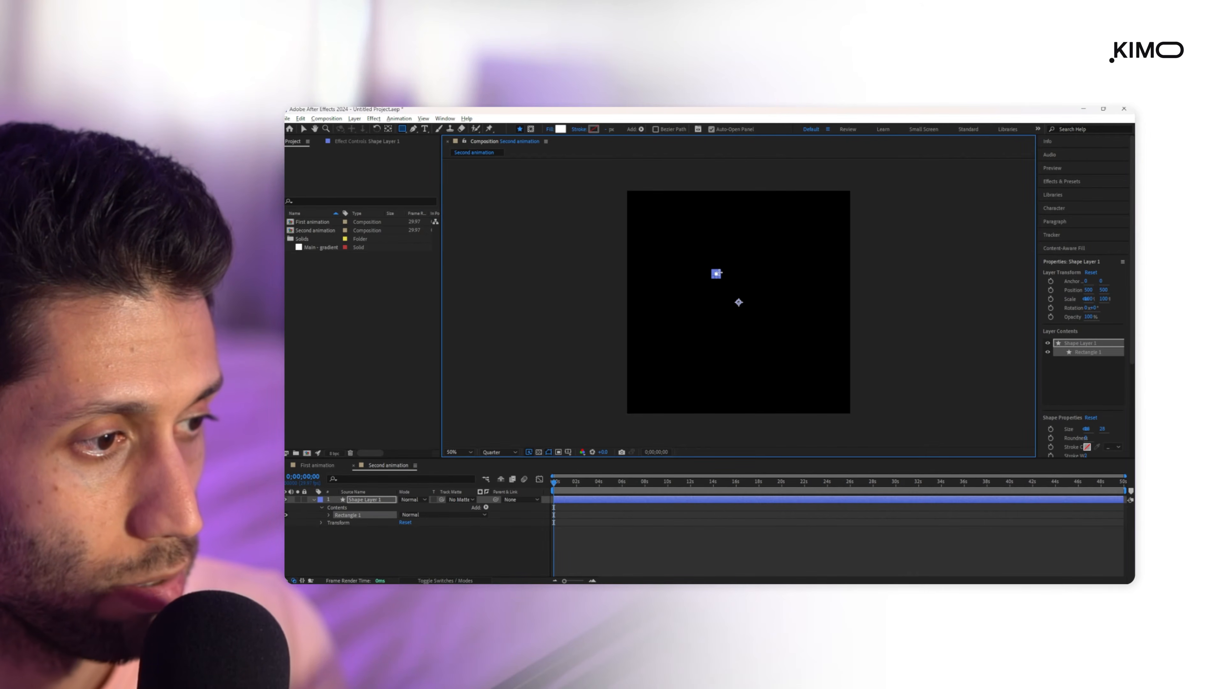
pyautogui.press('.')
pyautogui.click(502, 451)
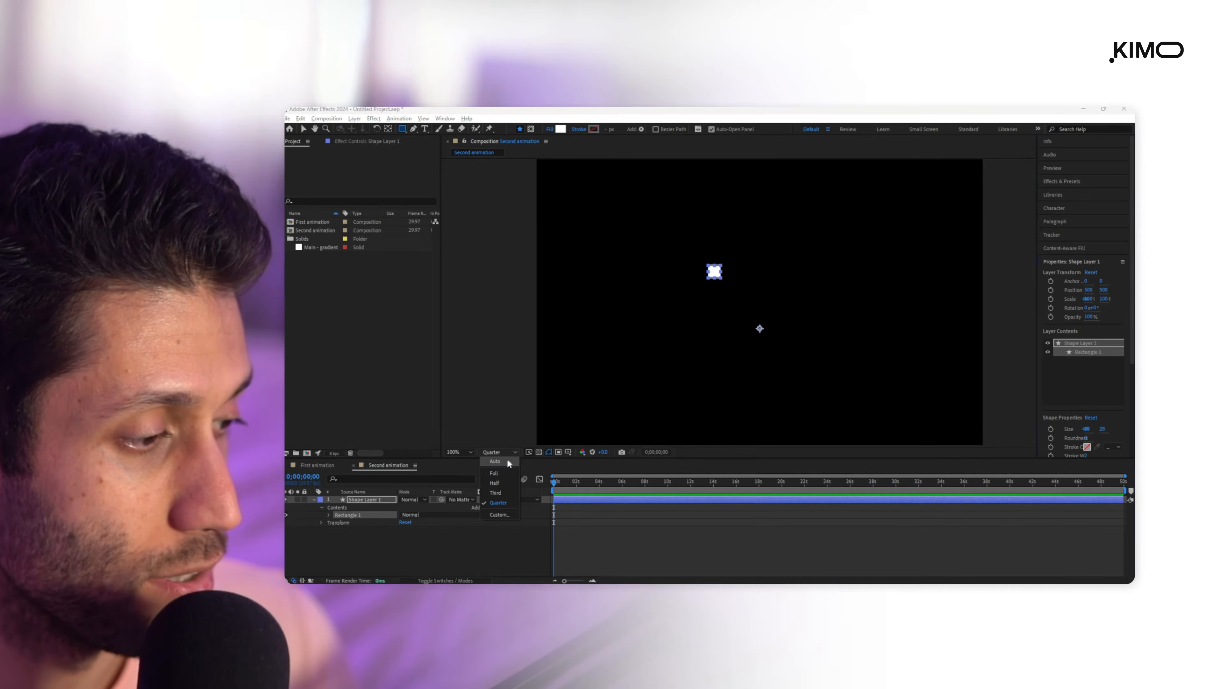
pyautogui.click(496, 473)
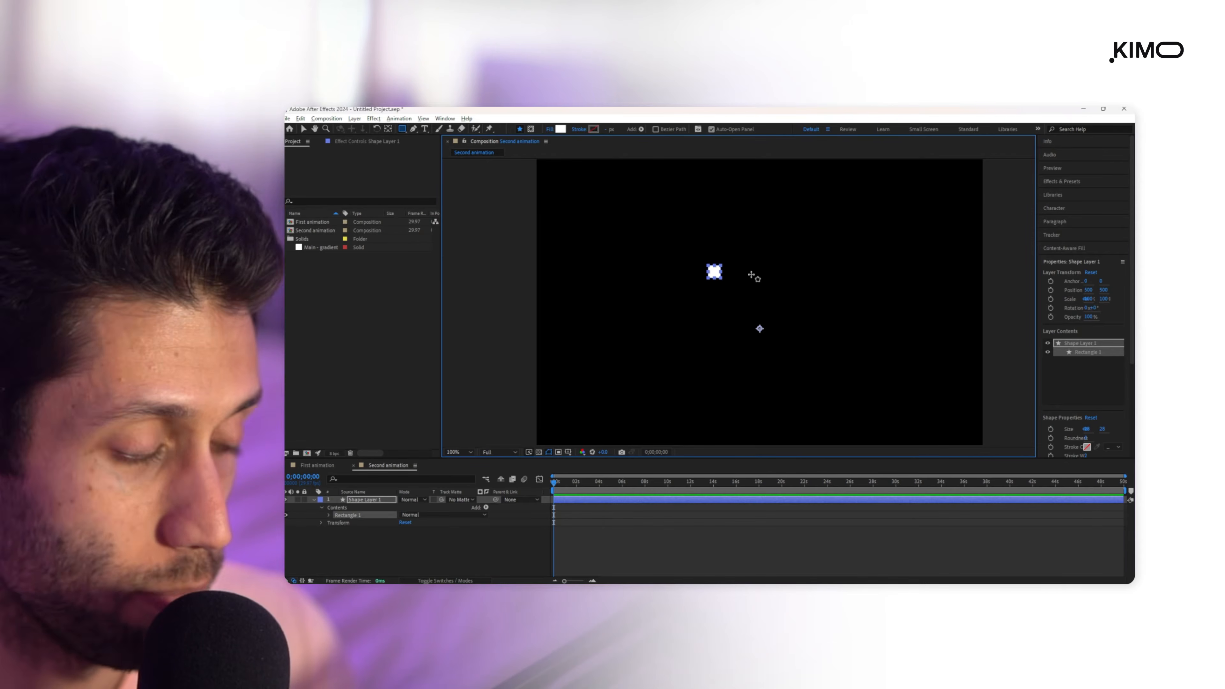
# - Move the shape layer's anchor point onto the centre of the small square
pyautogui.press('v')
pyautogui.click(719, 508)
pyautogui.click(719, 498)
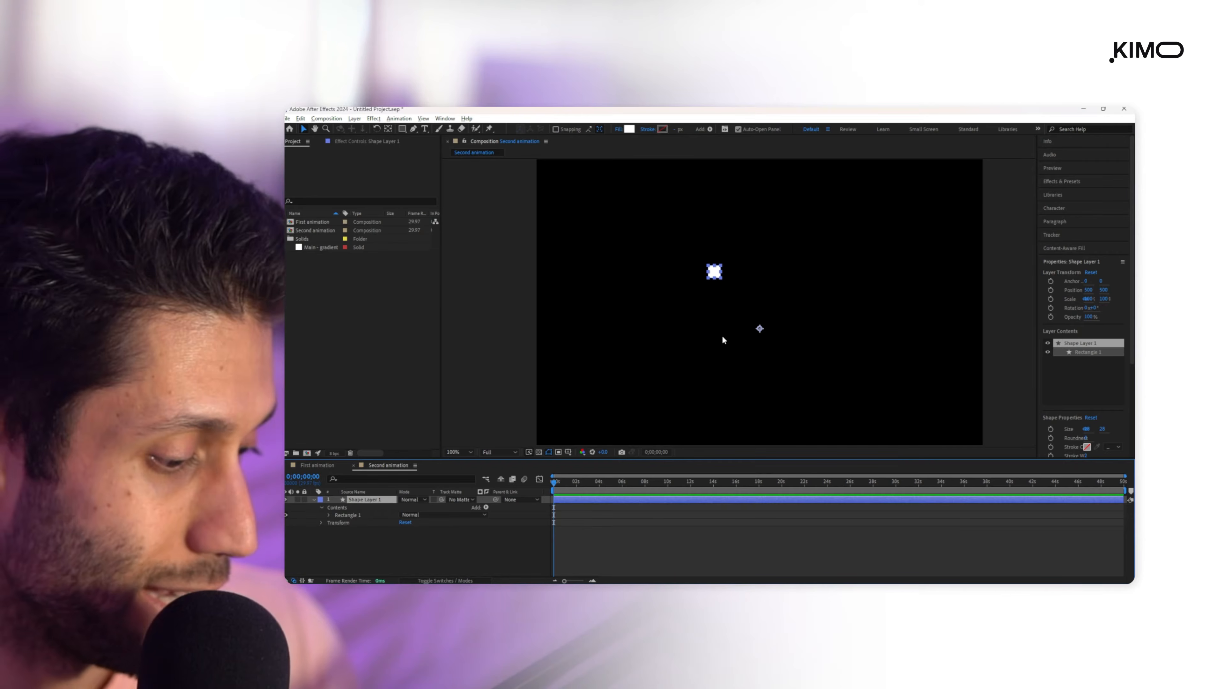
pyautogui.press('y')
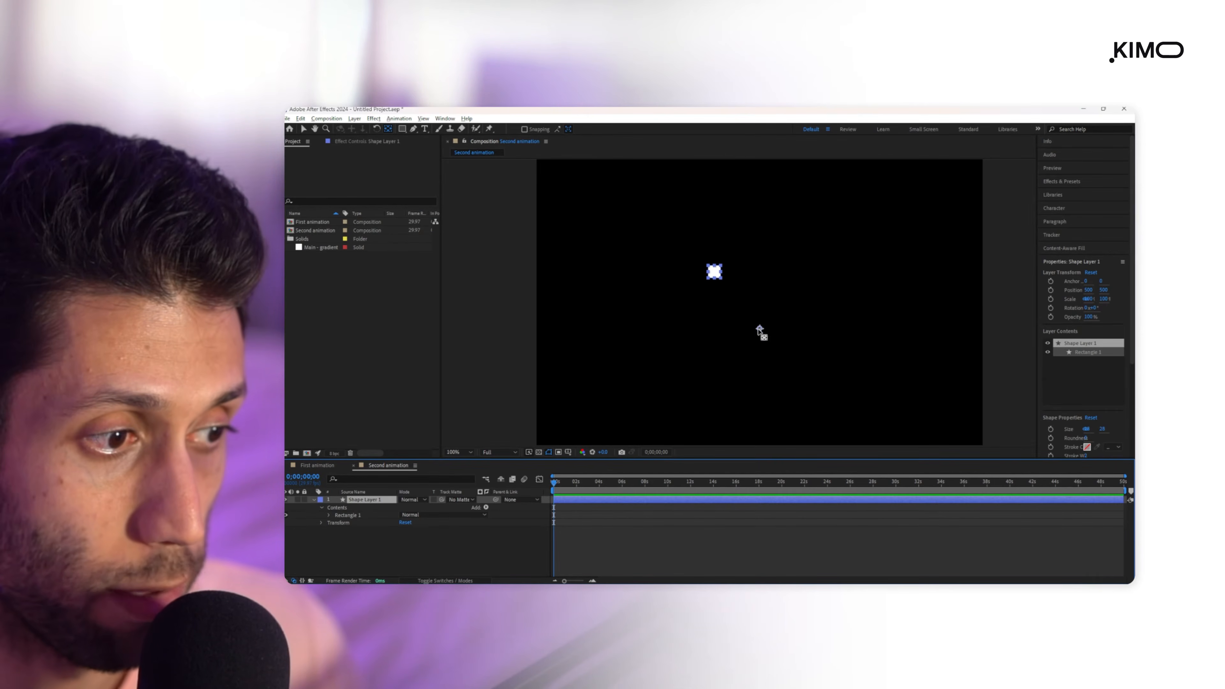
pyautogui.moveTo(760, 330); pyautogui.dragTo(716, 275)
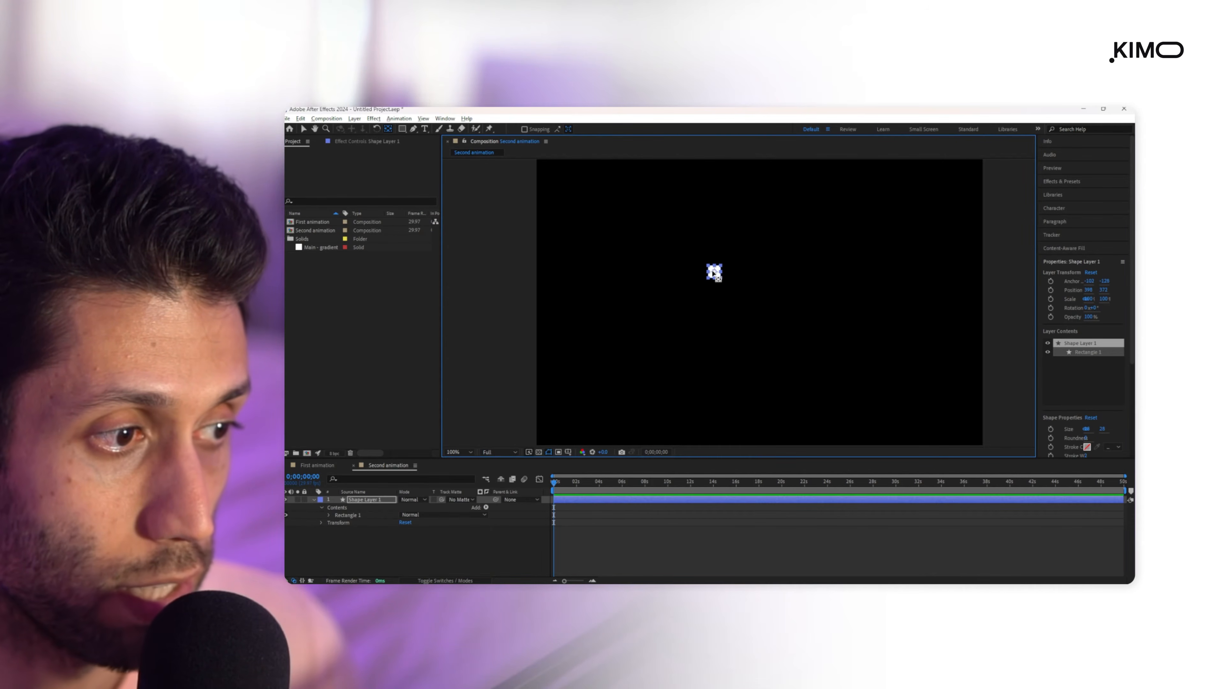
pyautogui.scroll(4, 712, 272)
pyautogui.scroll(-4, 738, 302)
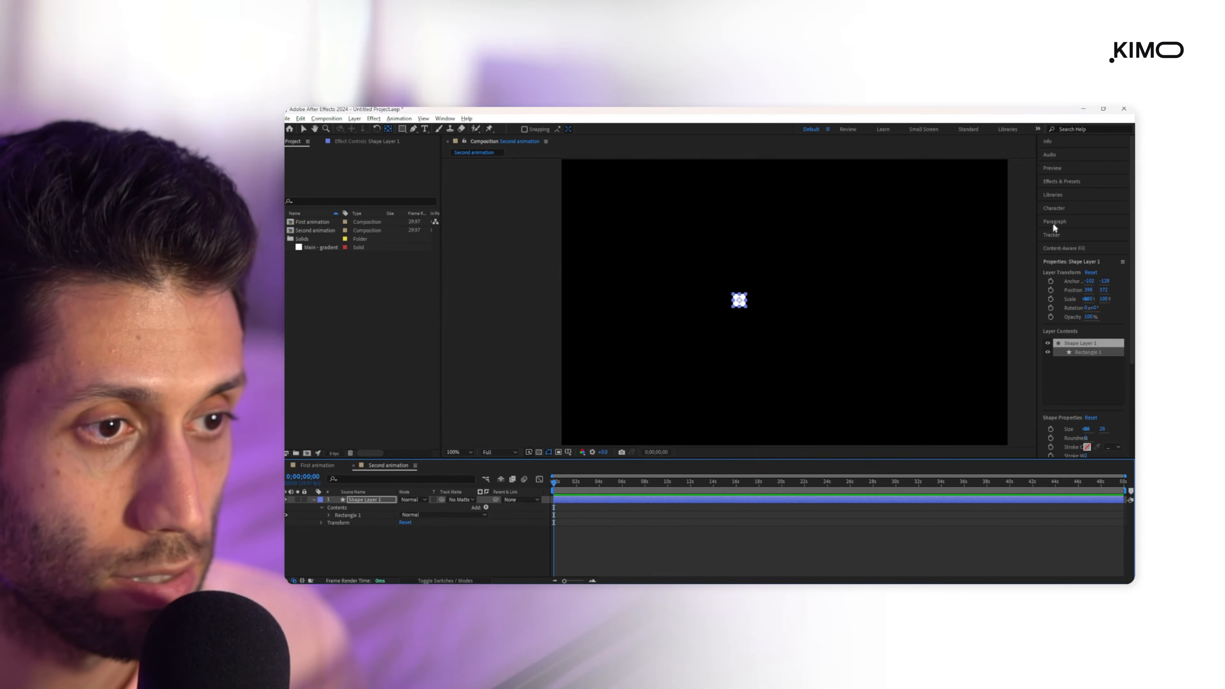
# - Align the shape layer to the horizontal and vertical centre of the composition
pyautogui.scroll(-3, 1071, 384)
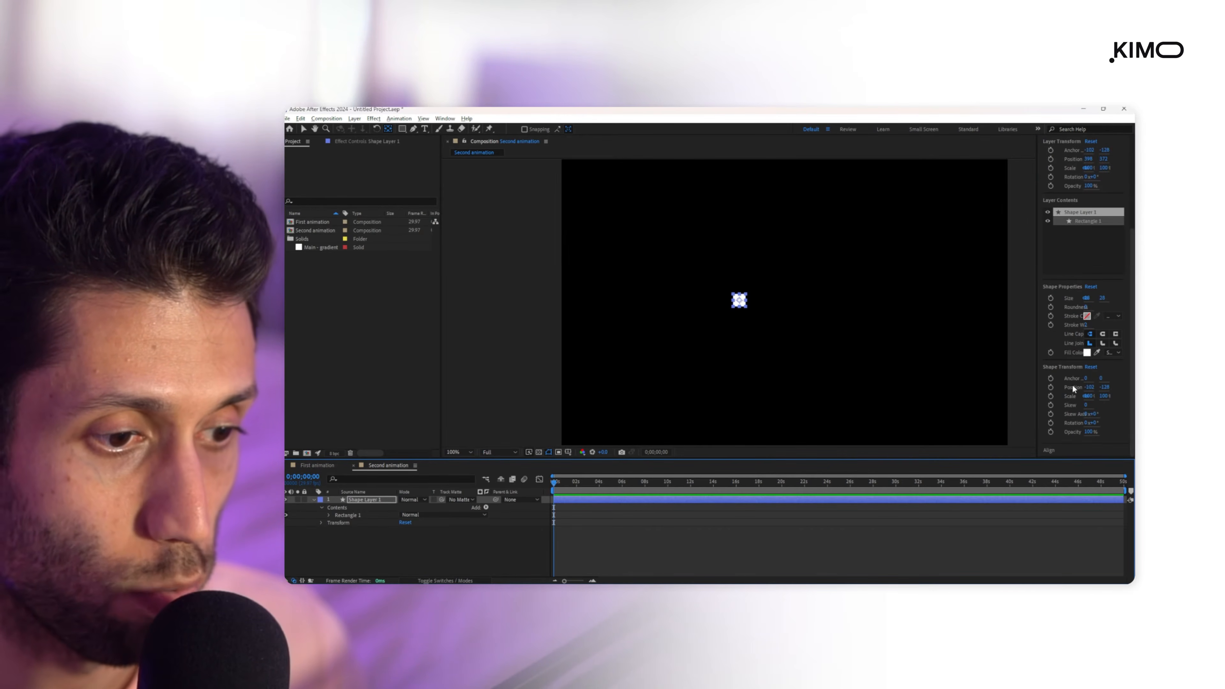
pyautogui.click(1048, 449)
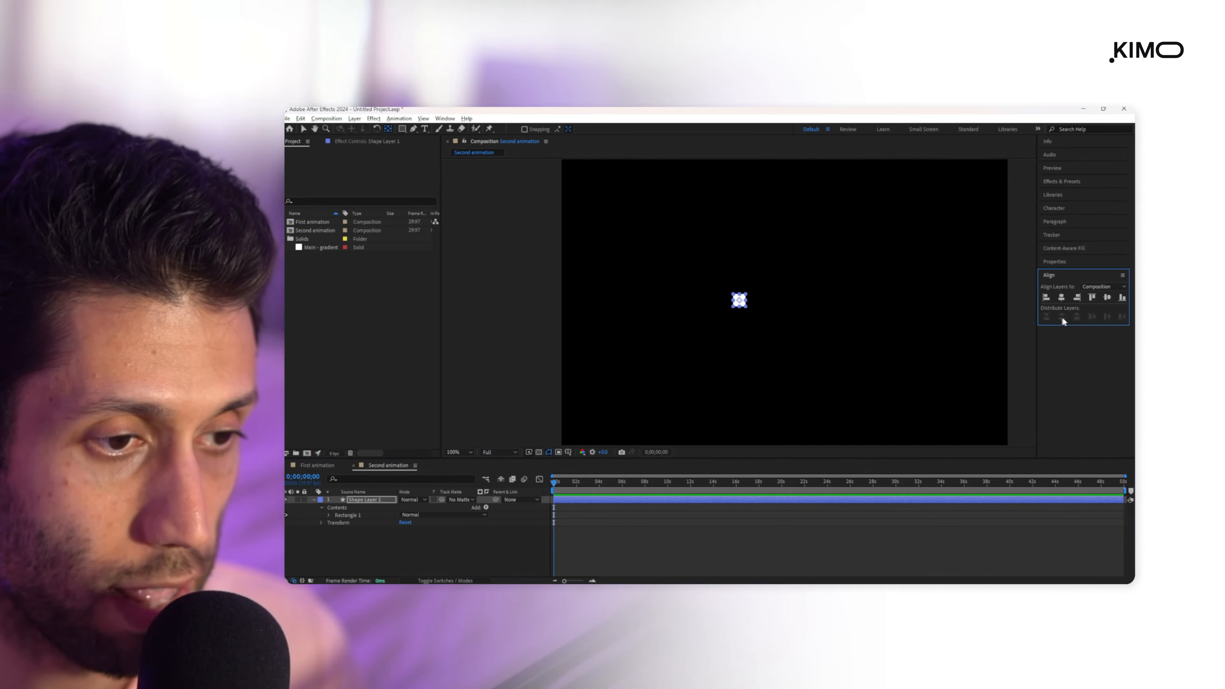
pyautogui.click(1060, 298)
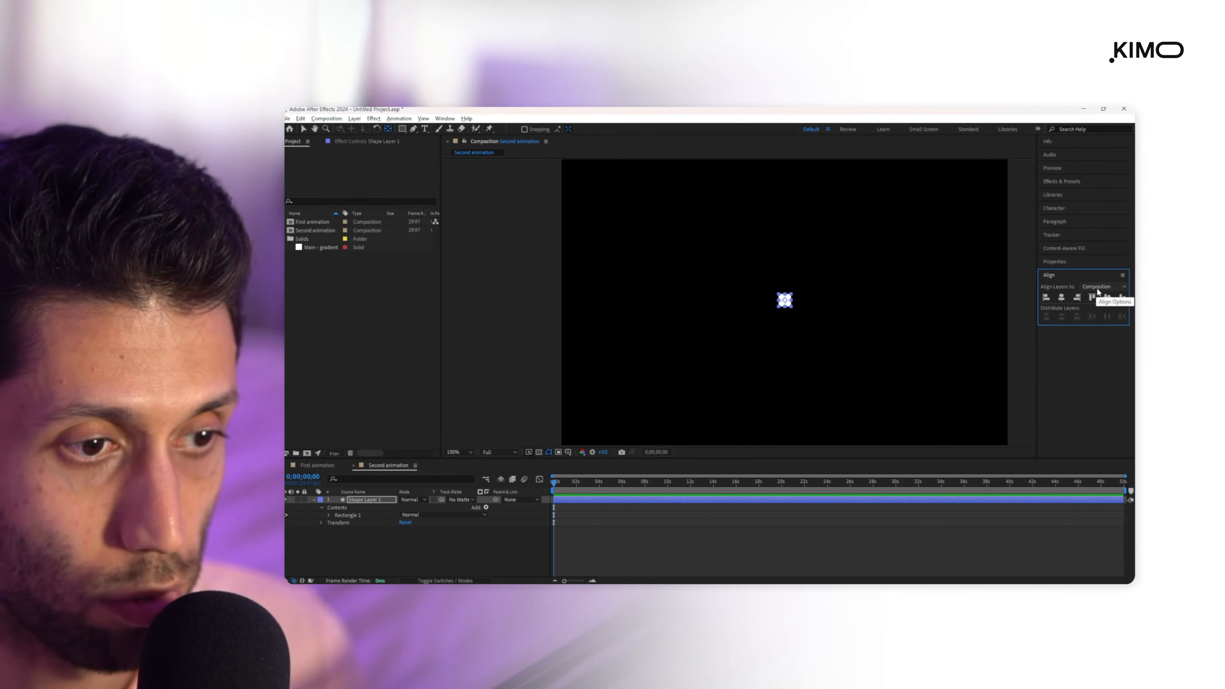
pyautogui.scroll(-2, 818, 348)
pyautogui.scroll(-2, 818, 346)
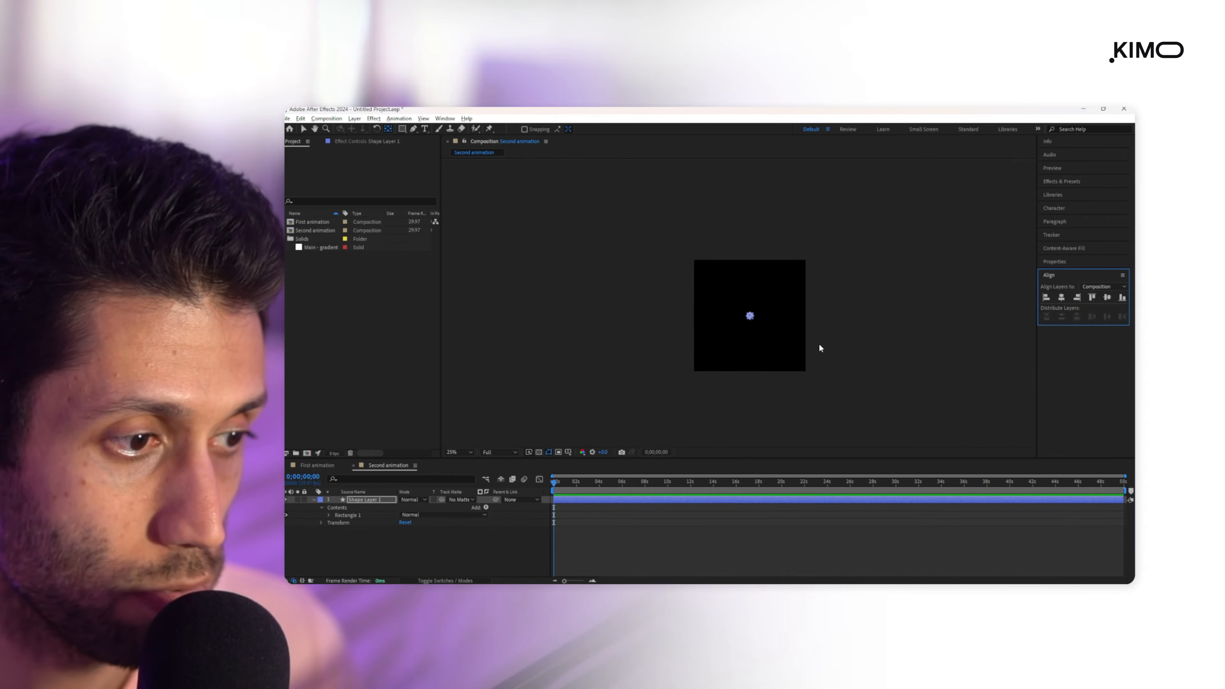
pyautogui.scroll(4, 749, 321)
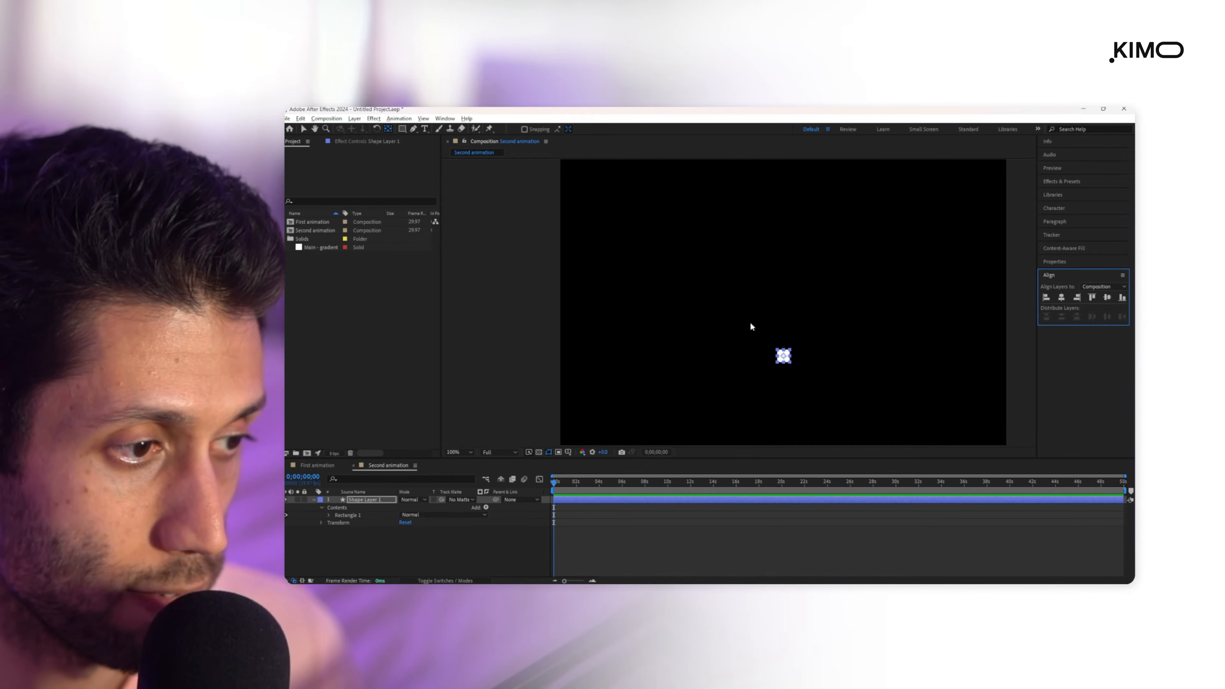
# - Start keyframes for the shape layer's Anchor Point, Position, Scale, Rotation and Opacity at 0;00;00;00
pyautogui.click(566, 526)
pyautogui.click(560, 499)
pyautogui.click(321, 507)
pyautogui.click(321, 515)
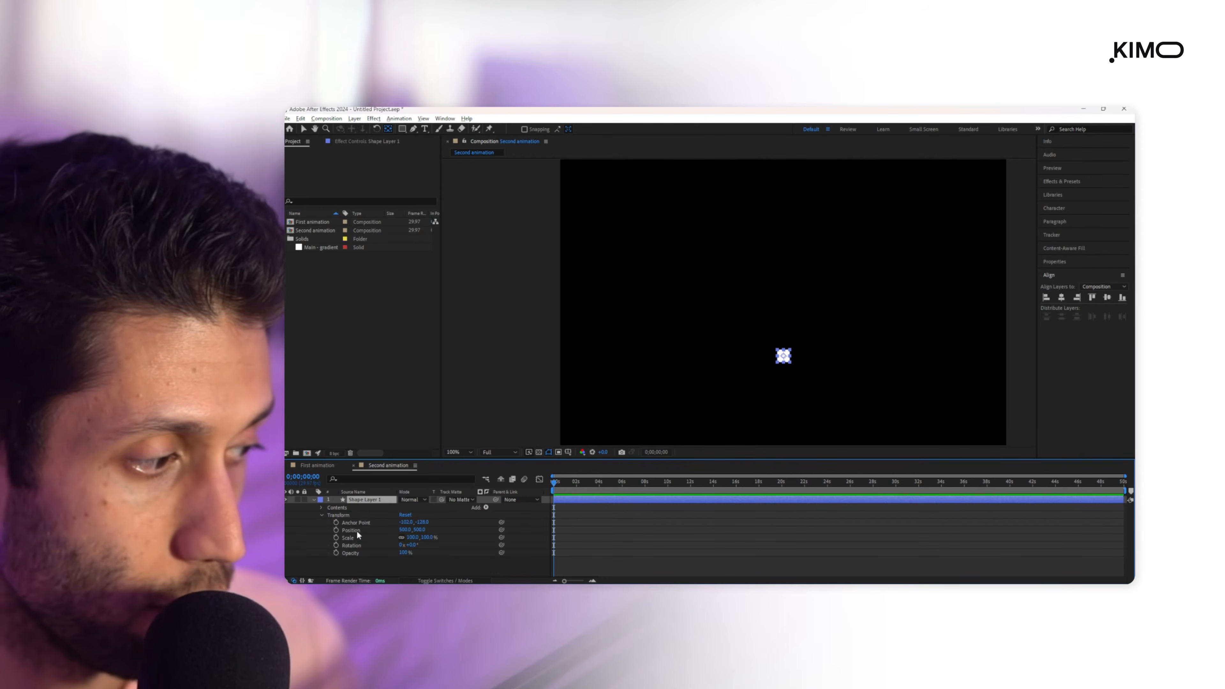
pyautogui.click(335, 521)
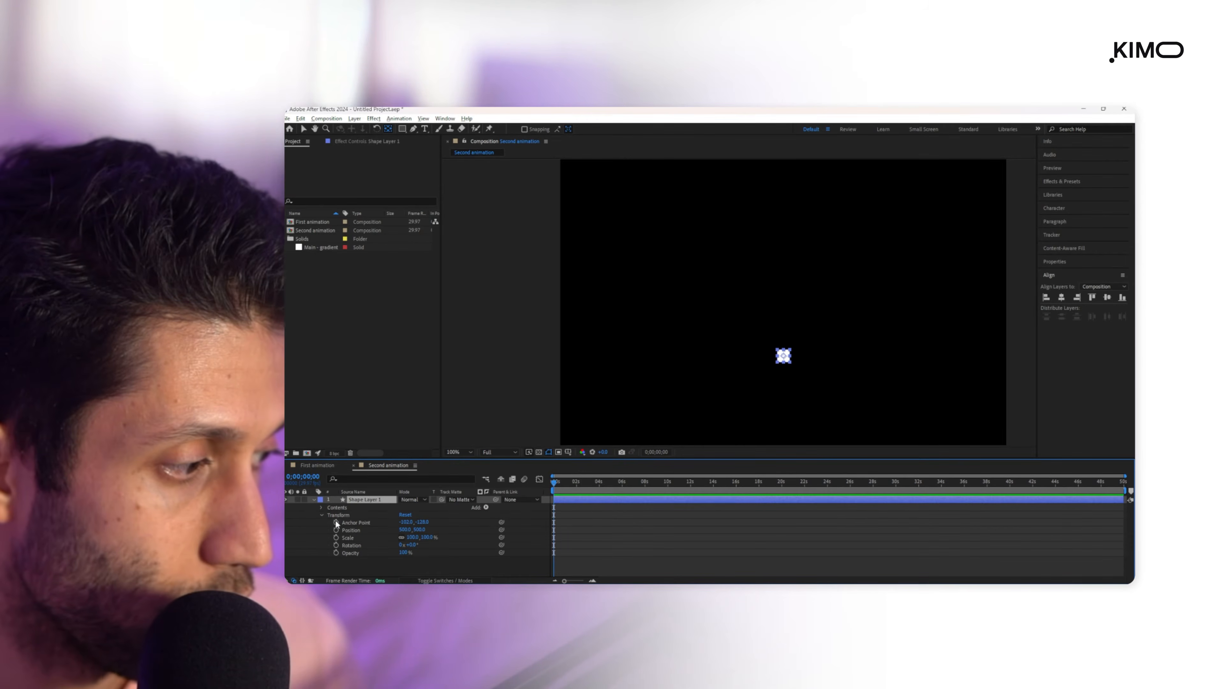
pyautogui.click(335, 529)
pyautogui.click(335, 537)
pyautogui.click(335, 545)
pyautogui.click(335, 553)
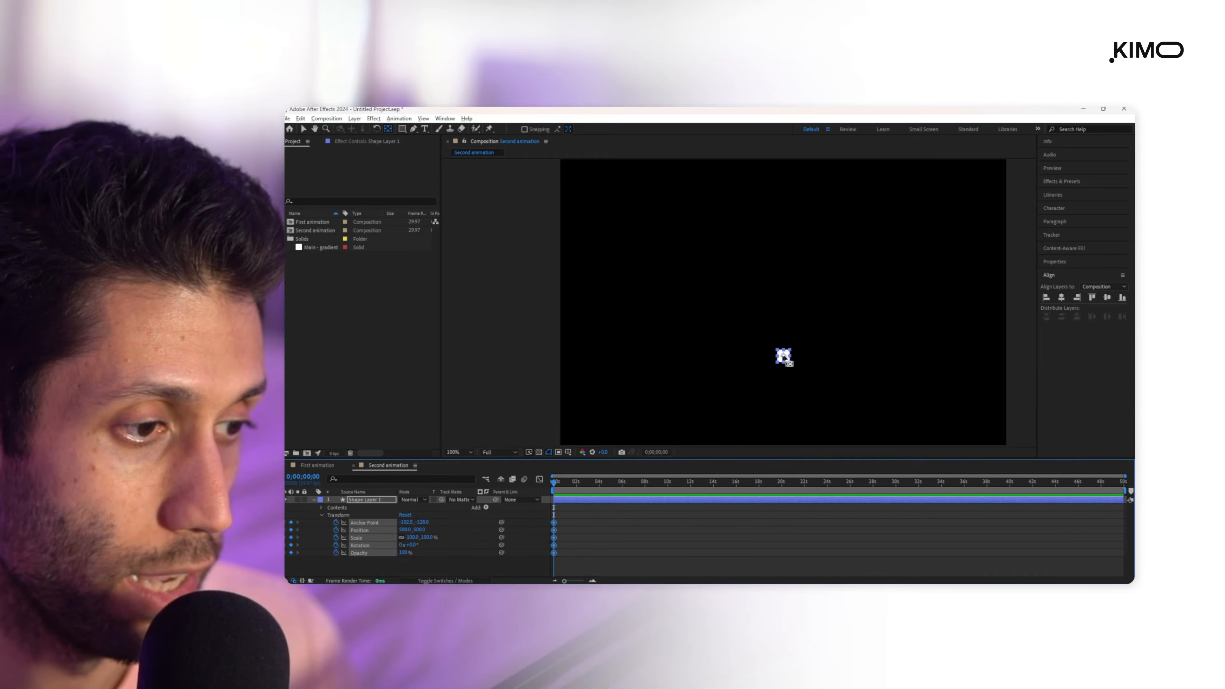
# - Keyframe the square's position at 0;00;04;00 by moving it diagonally up and to the right to about 785, 320
pyautogui.moveTo(561, 486); pyautogui.dragTo(600, 486)
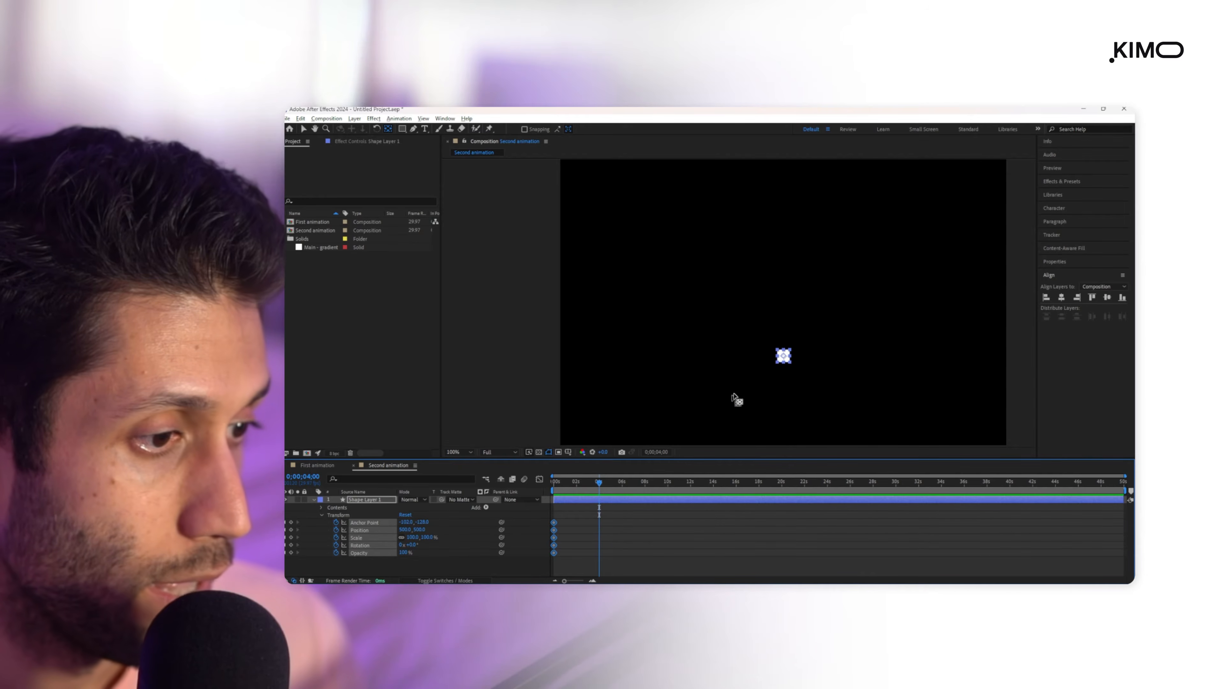
pyautogui.press('v')
pyautogui.moveTo(790, 350); pyautogui.dragTo(840, 326)
pyautogui.hotkey('ctrl', 'z')
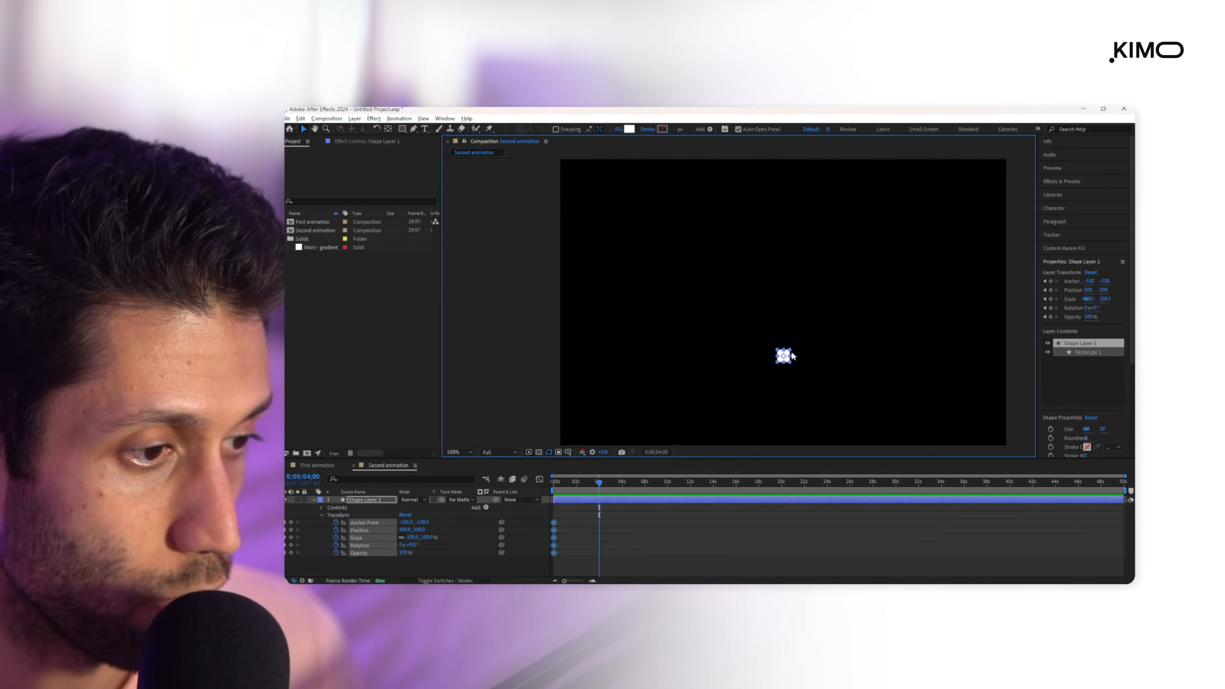
pyautogui.moveTo(788, 355); pyautogui.dragTo(914, 274)
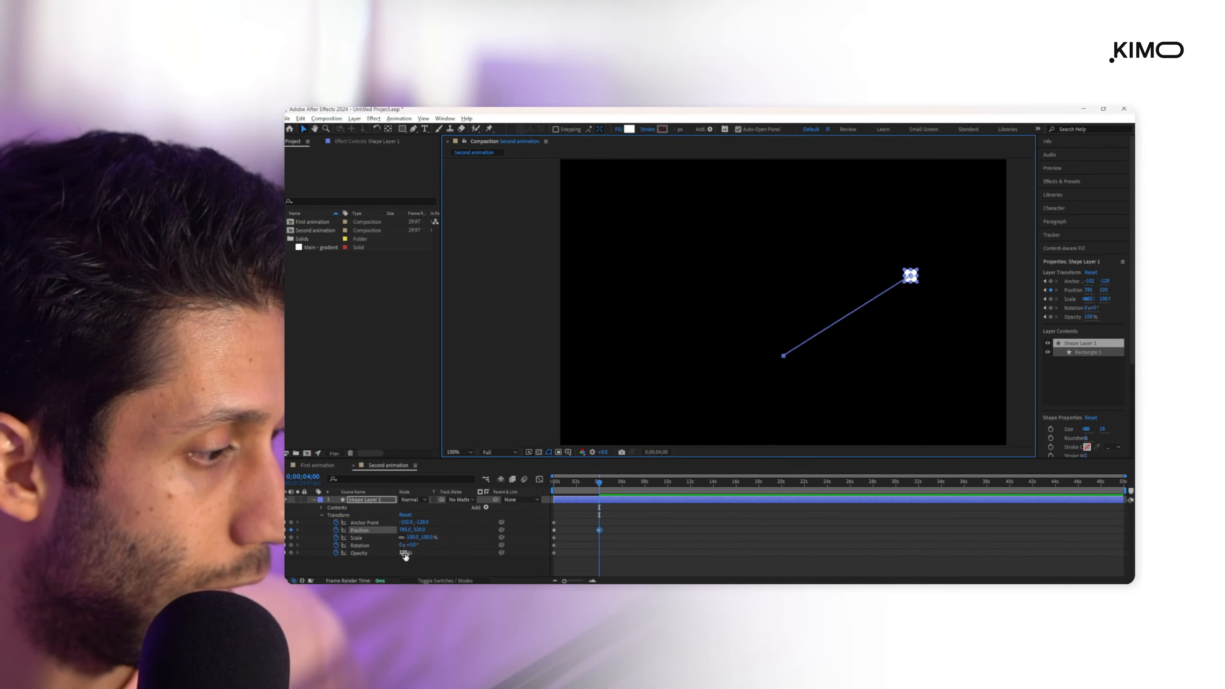
# - At 0;00;04;00, keyframe the square's opacity at 0%, reduce its scale to about 60% and rotate it clockwise
pyautogui.moveTo(404, 553); pyautogui.dragTo(391, 555)
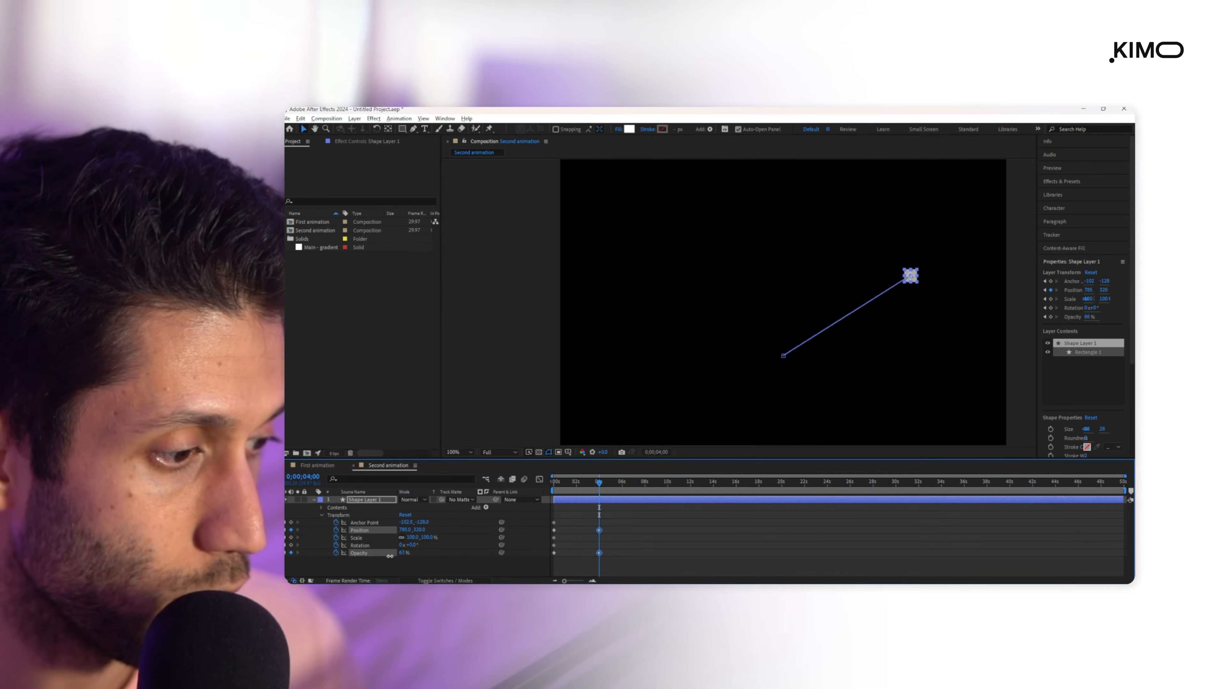
pyautogui.moveTo(310, 556); pyautogui.dragTo(294, 560)
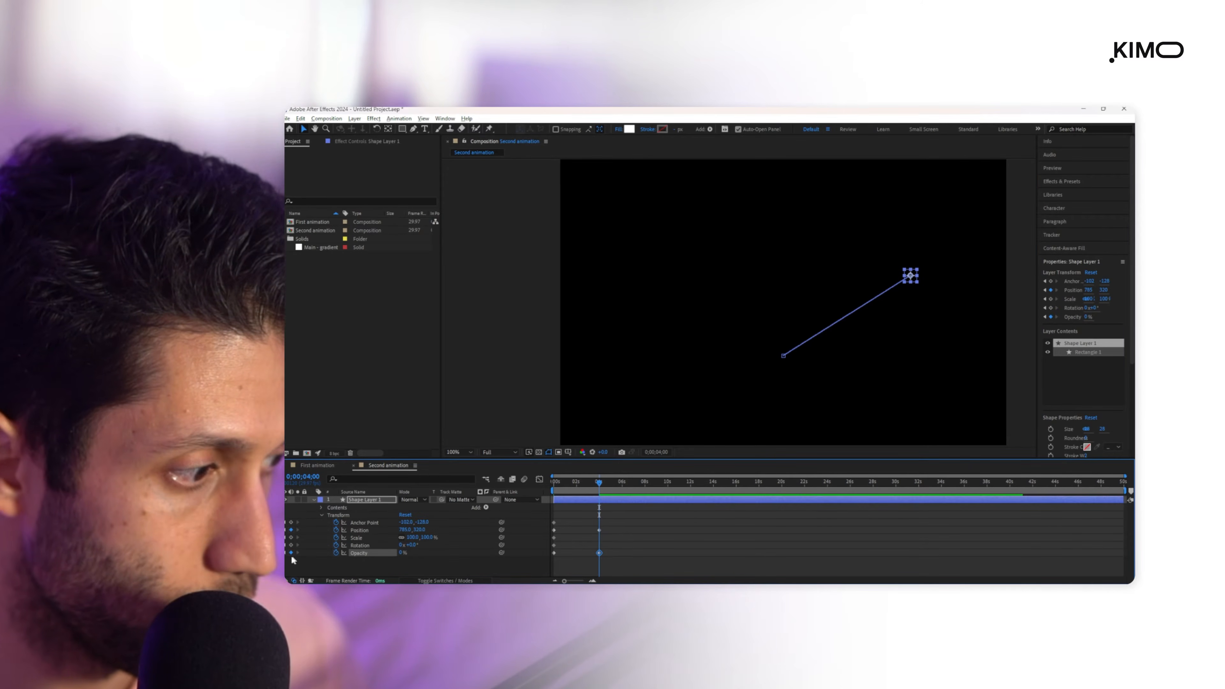
pyautogui.moveTo(410, 537)
pyautogui.mouseDown()
pyautogui.moveTo(392, 537)
pyautogui.moveTo(427, 542)
pyautogui.mouseUp()
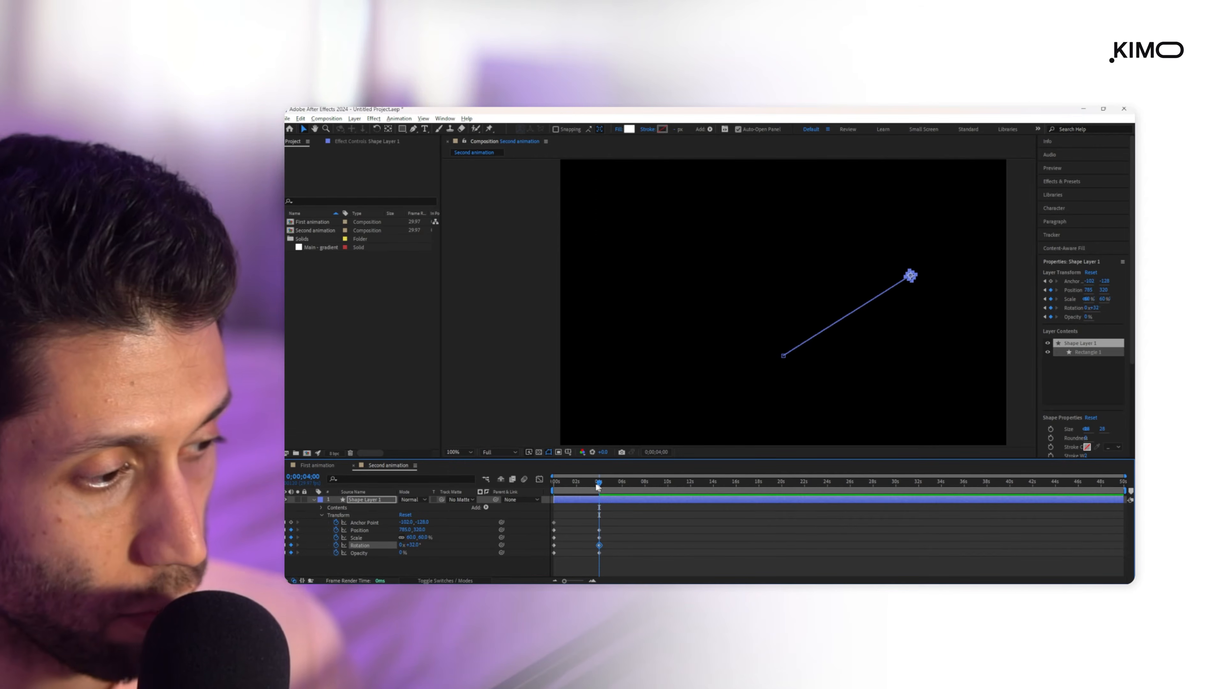
# - Preview the square's animation from the start and move its end keyframes from 4 seconds to 2 seconds
pyautogui.moveTo(598, 482); pyautogui.dragTo(554, 482)
pyautogui.press('space')
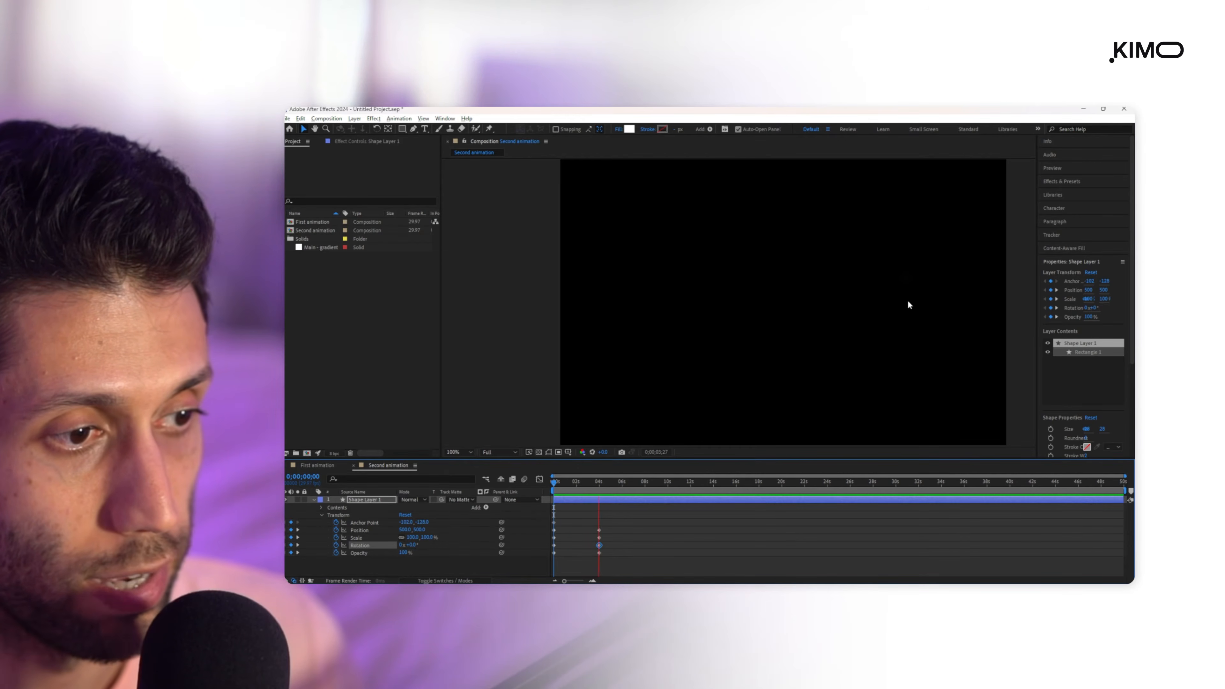
pyautogui.press('space')
pyautogui.scroll(1, 588, 536)
pyautogui.hscroll(-2, 626, 531)
pyautogui.moveTo(634, 484); pyautogui.dragTo(600, 526)
pyautogui.moveTo(592, 480); pyautogui.dragTo(532, 489)
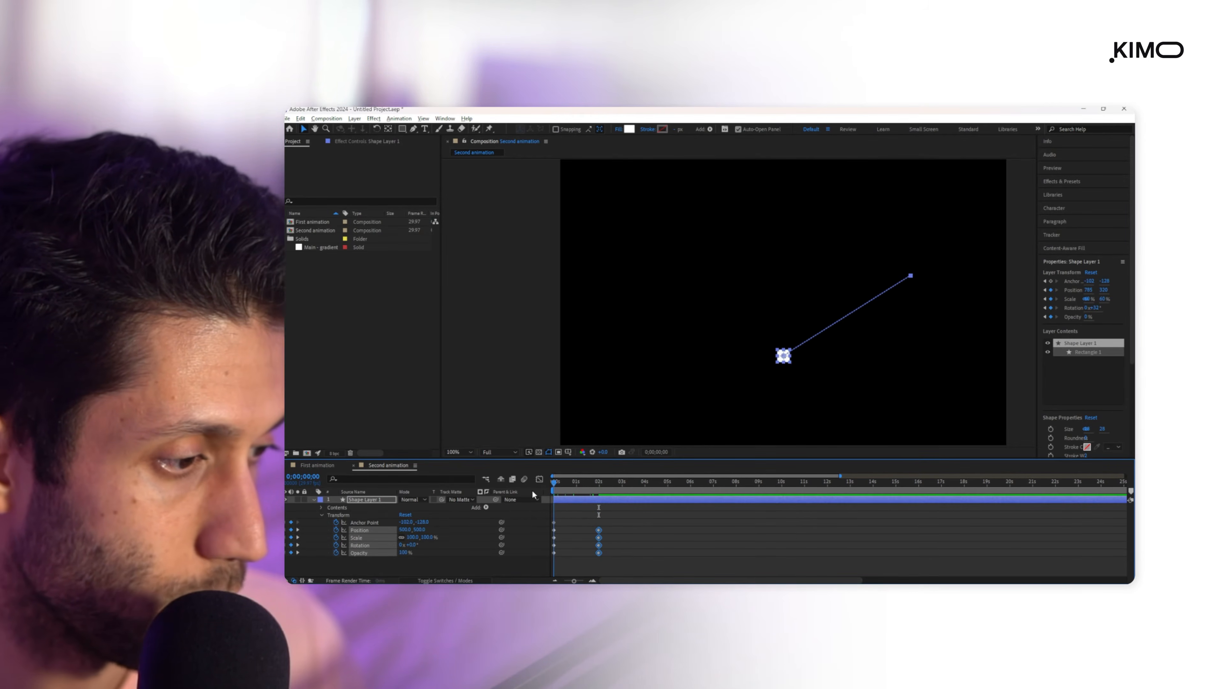
pyautogui.click(600, 547)
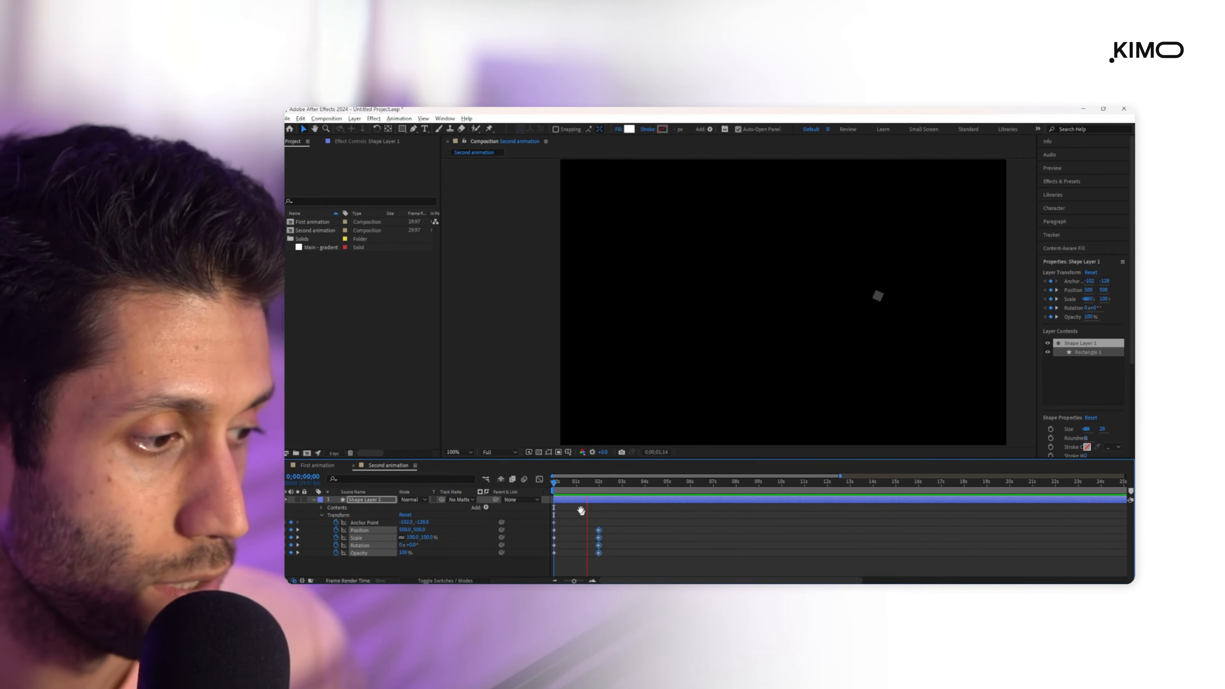
# - Shift the square's end keyframes earlier, to slightly before 1 second, and preview the faster motion from the start
pyautogui.press('space')
pyautogui.moveTo(599, 529); pyautogui.dragTo(574, 531)
pyautogui.press('Home')
pyautogui.press('space')
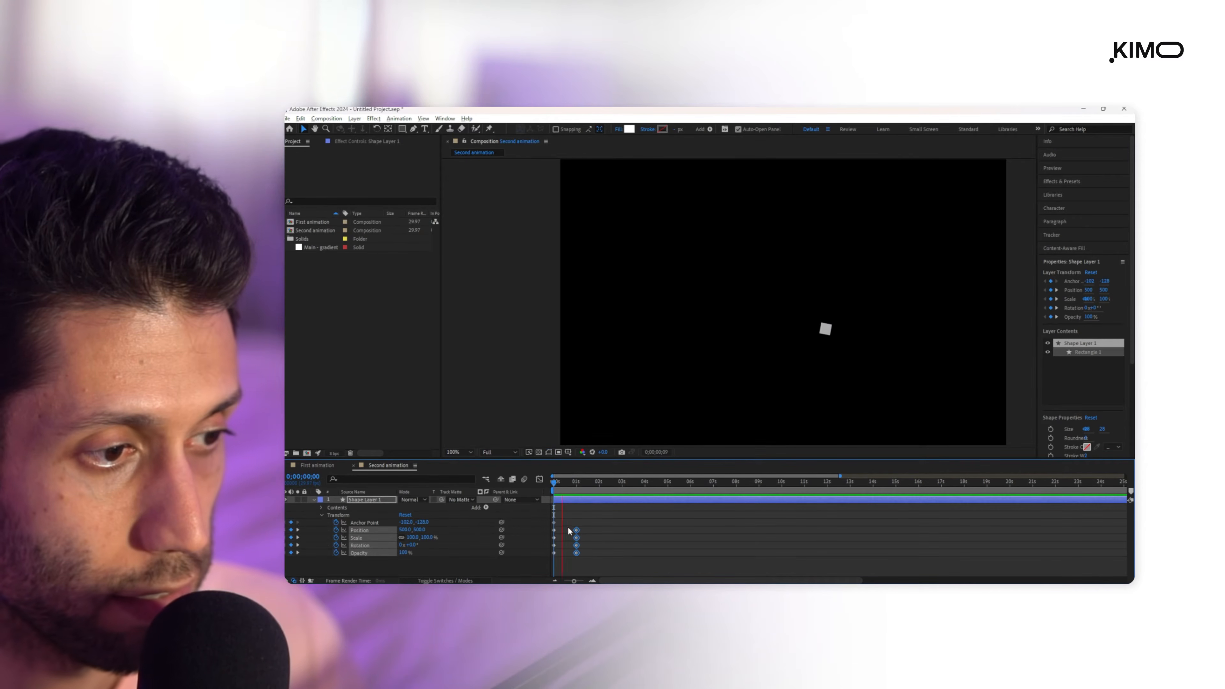
pyautogui.press('space')
pyautogui.moveTo(576, 530); pyautogui.dragTo(571, 531)
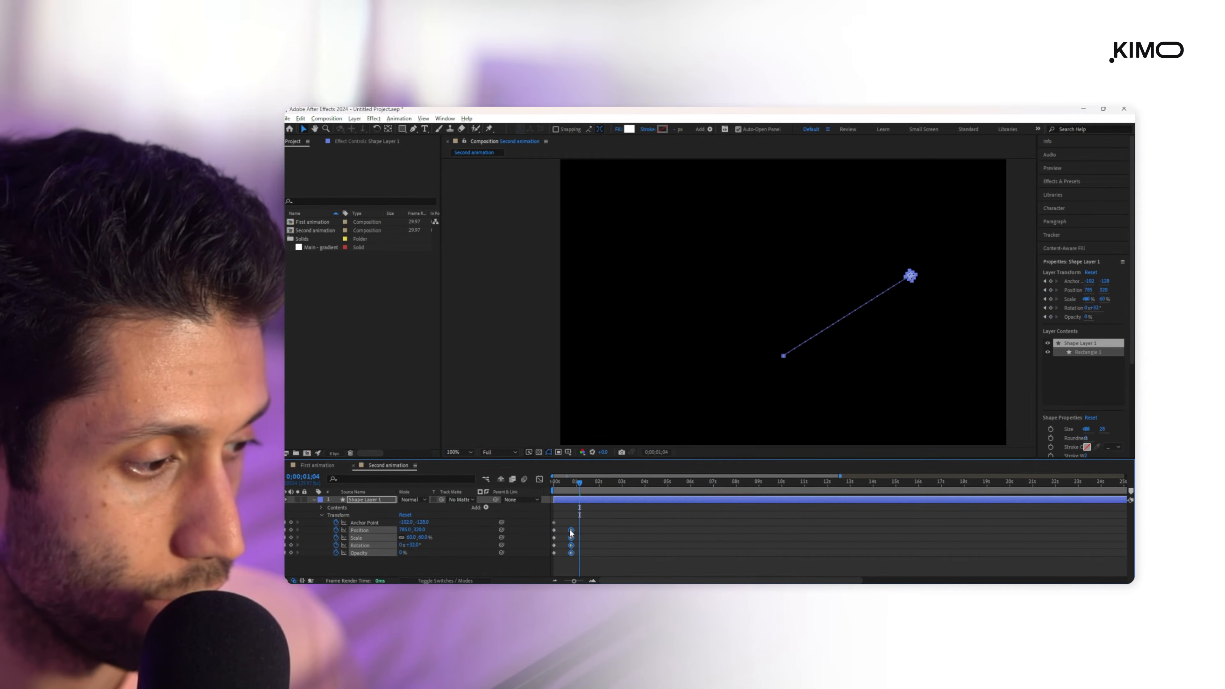
pyautogui.moveTo(564, 482); pyautogui.dragTo(535, 485)
pyautogui.press('space')
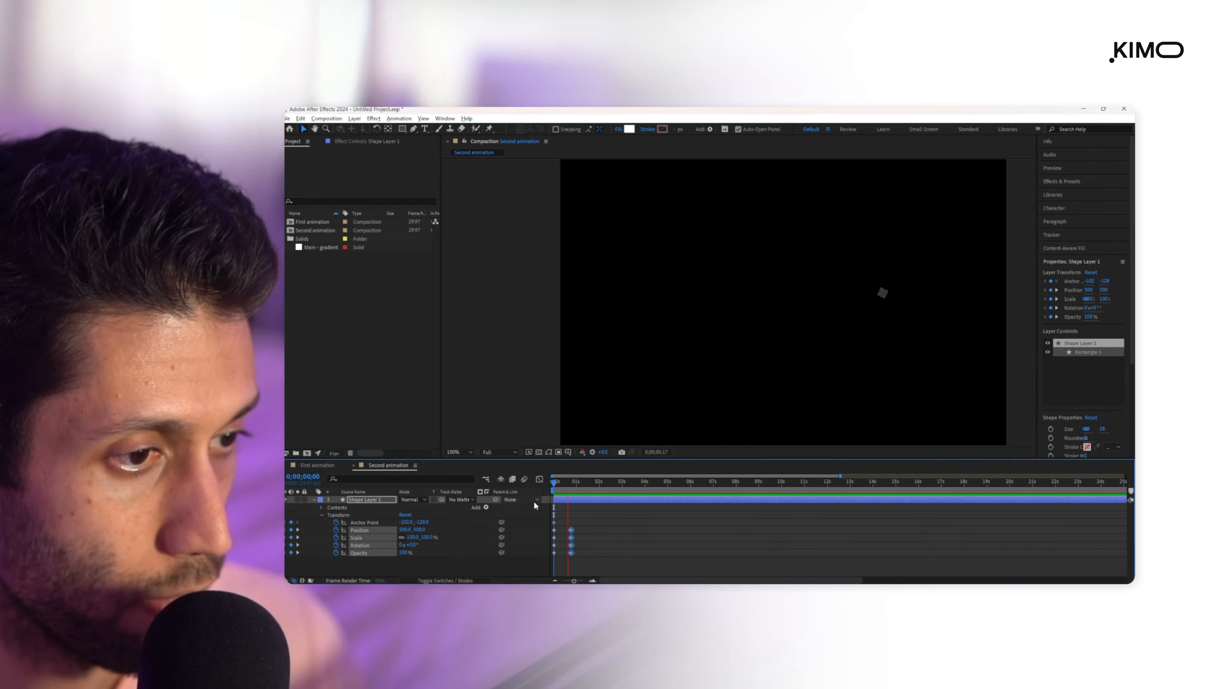
# - Shift the square's end keyframes earlier, to about frame 15, and preview the motion from the start
pyautogui.press('space')
pyautogui.moveTo(569, 491); pyautogui.dragTo(566, 529)
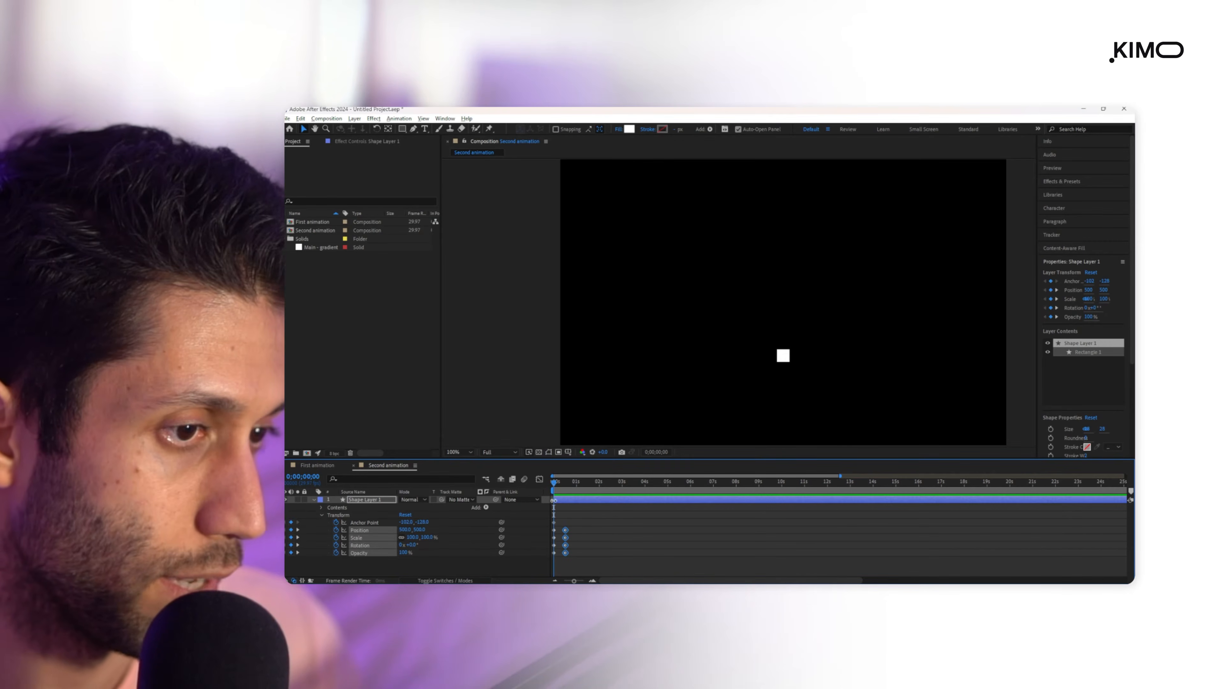
pyautogui.press('space')
pyautogui.click(576, 551)
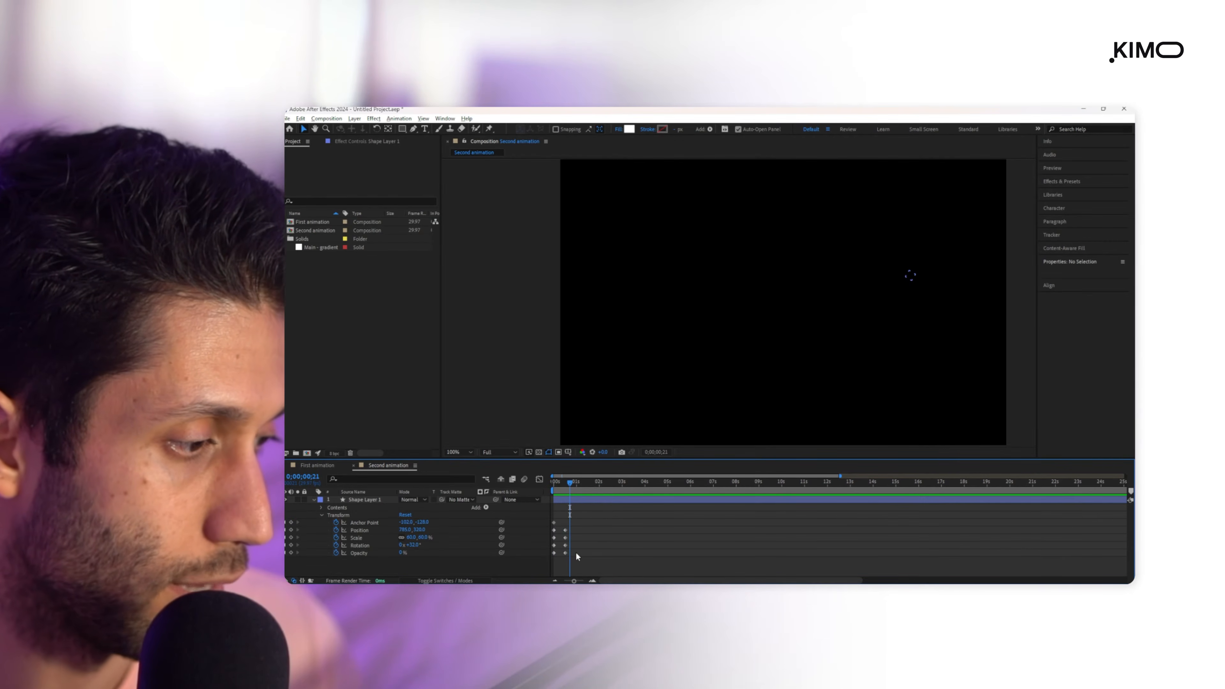
# - Delay the square's first opacity keyframe to about frame 8 so the fade starts mid-motion, and preview it from the start
pyautogui.scroll(3, 565, 553)
pyautogui.moveTo(592, 541); pyautogui.dragTo(753, 537)
pyautogui.press('v')
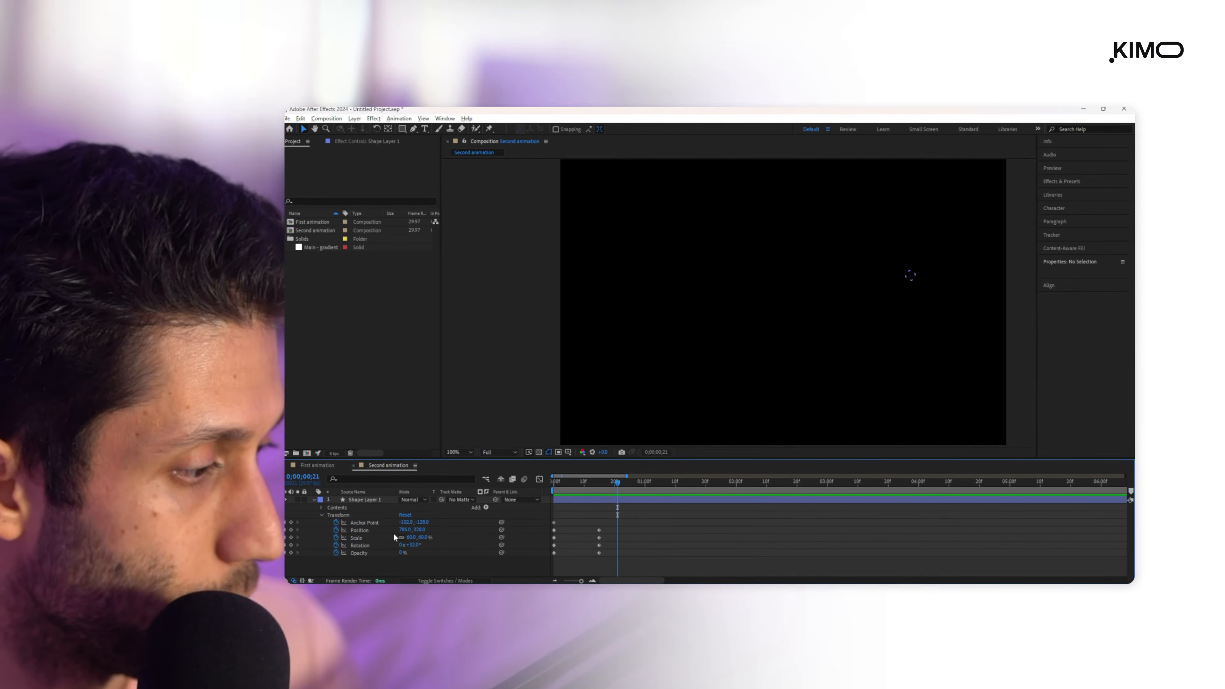
pyautogui.click(364, 553)
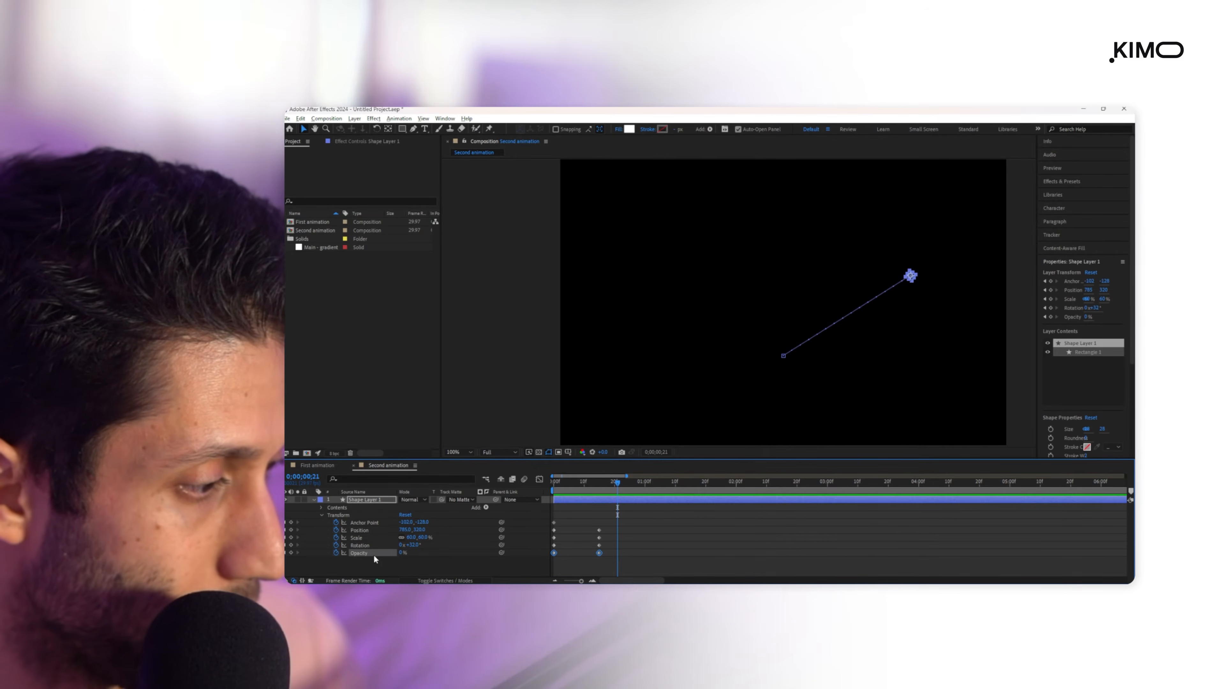
pyautogui.click(554, 560)
pyautogui.click(553, 553)
pyautogui.moveTo(562, 556); pyautogui.dragTo(573, 556)
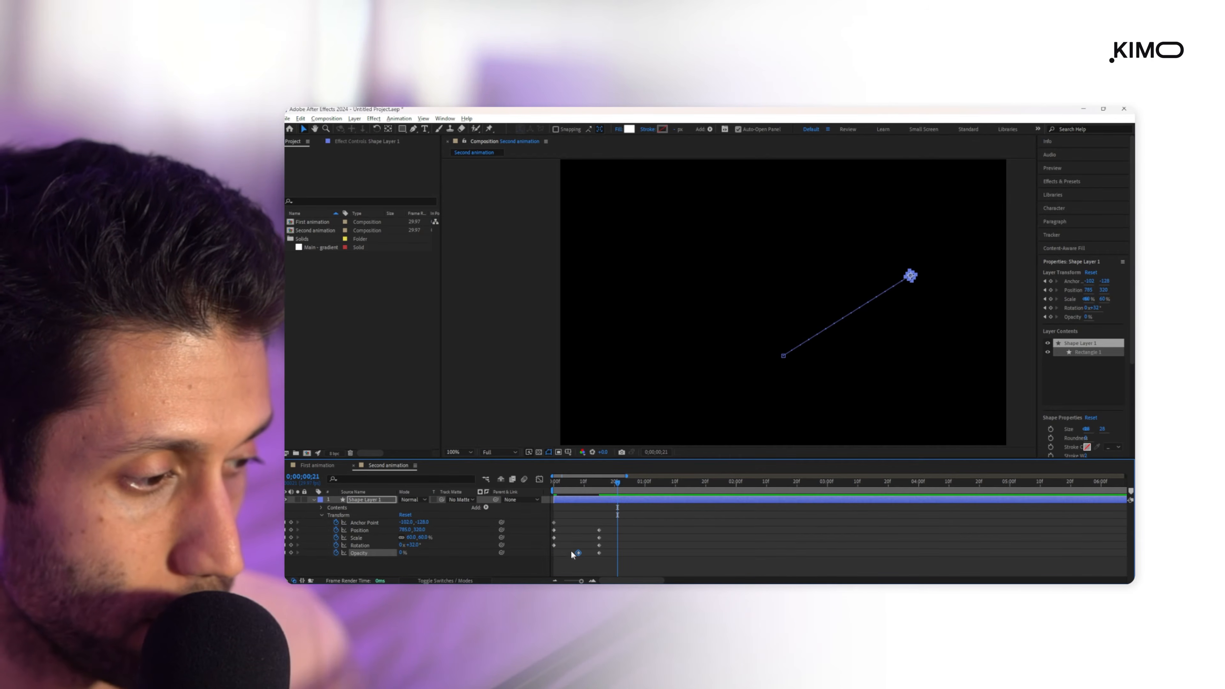
pyautogui.moveTo(587, 485); pyautogui.dragTo(537, 482)
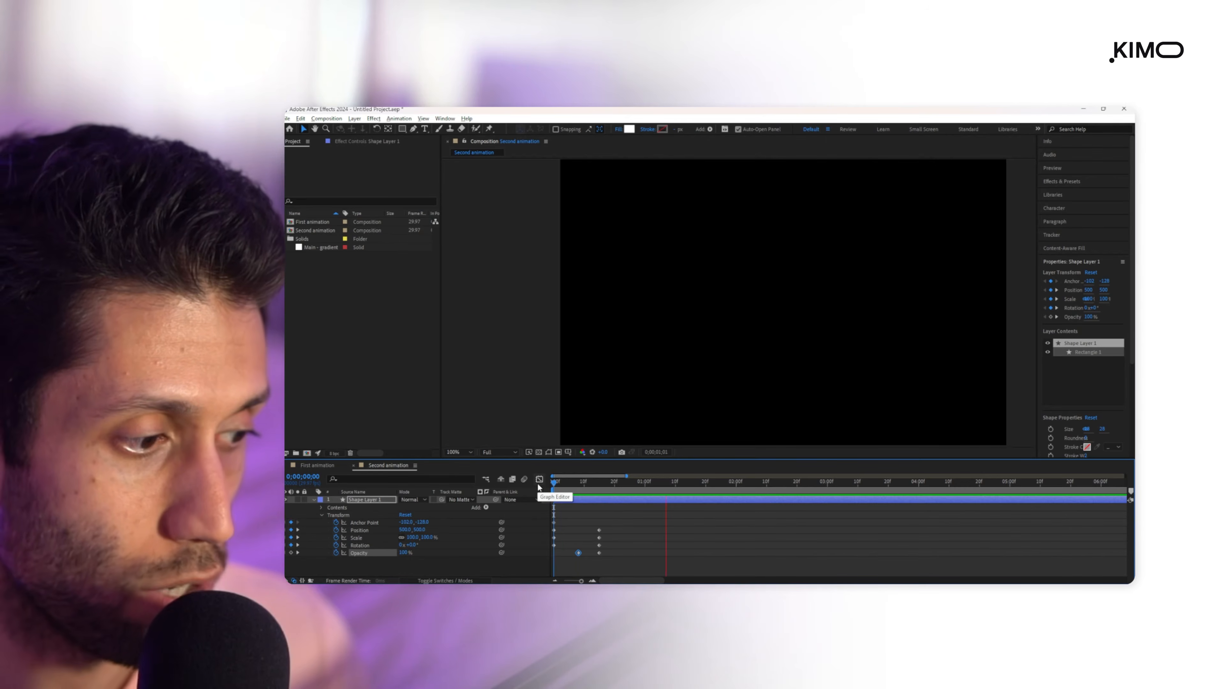
pyautogui.press('space')
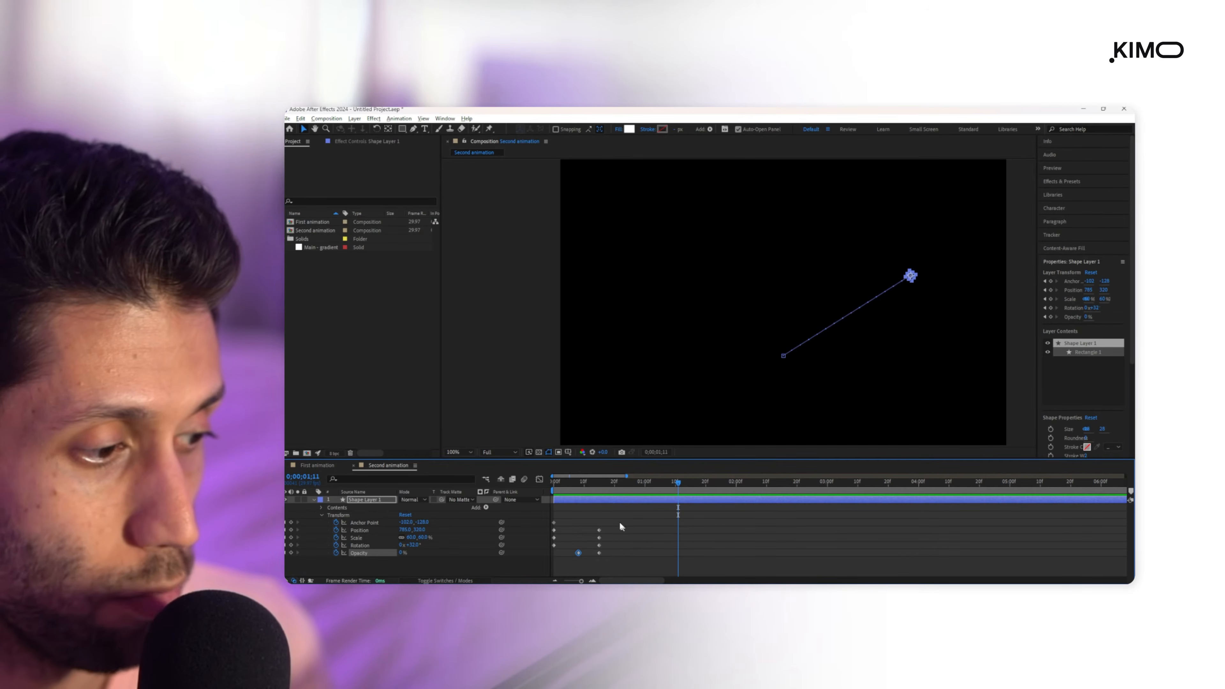
# - Apply Easy Ease to all the square's transform keyframes, move the end keyframes to 0;00;00;26 and preview the result
pyautogui.moveTo(616, 517); pyautogui.dragTo(558, 564)
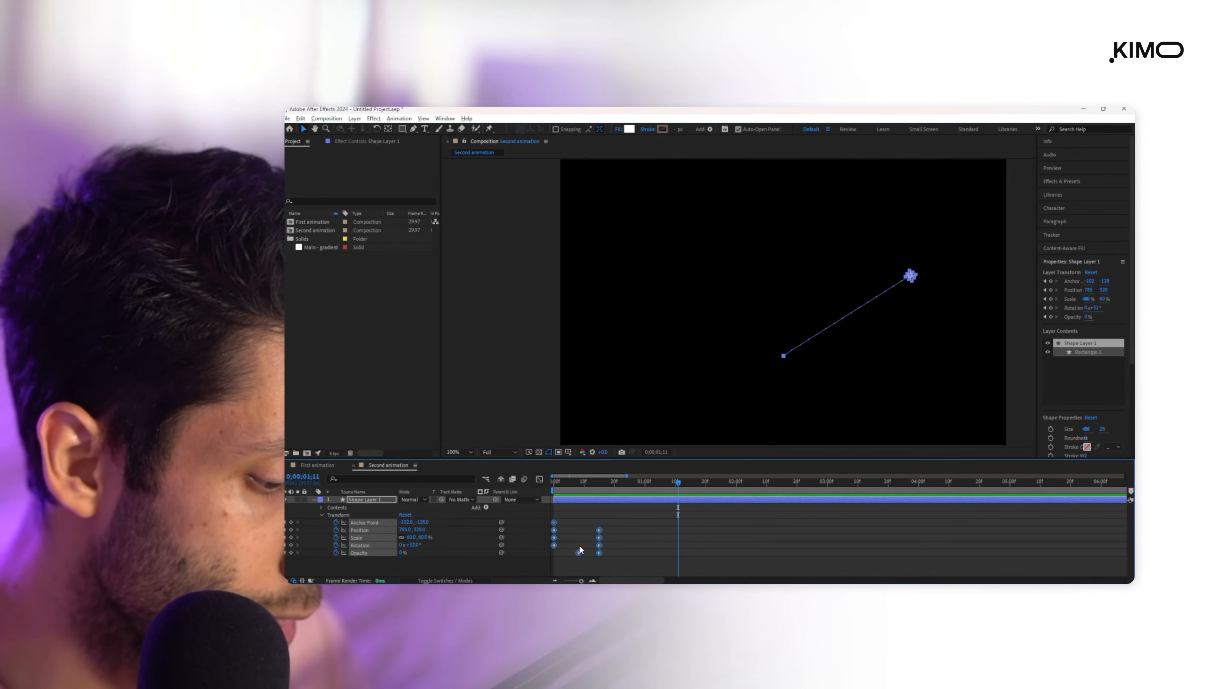
pyautogui.press('F9')
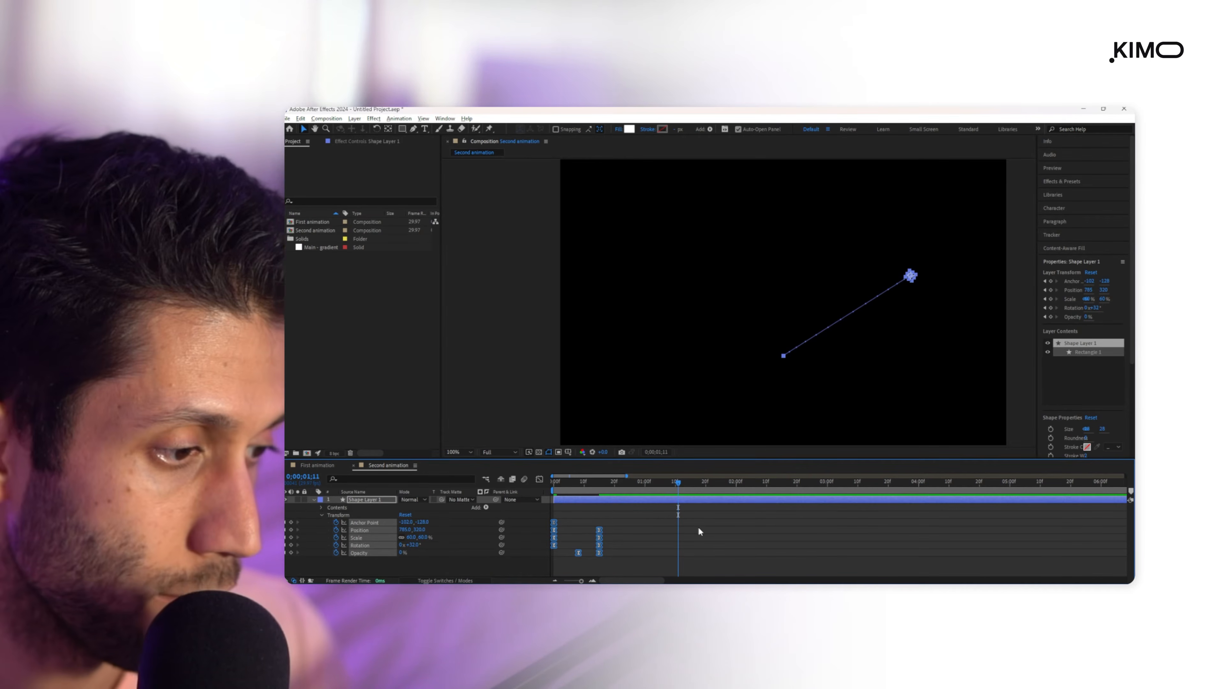
pyautogui.press('space')
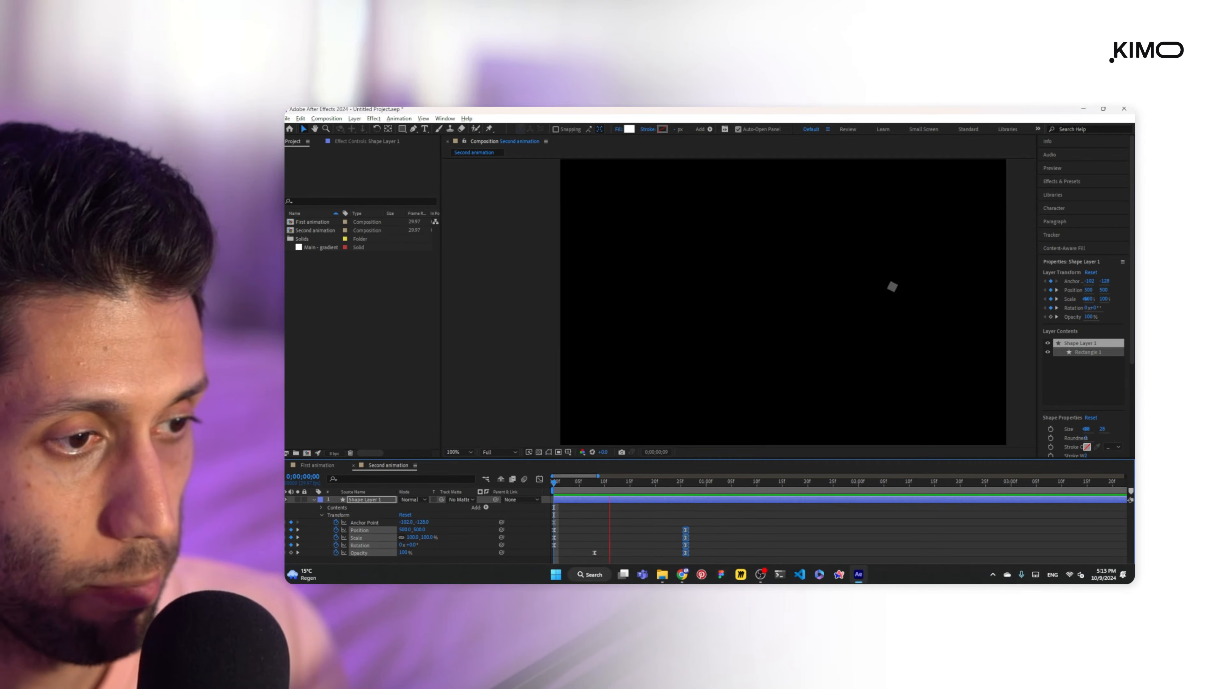
pyautogui.click(625, 480)
pyautogui.press('Home')
pyautogui.press('space')
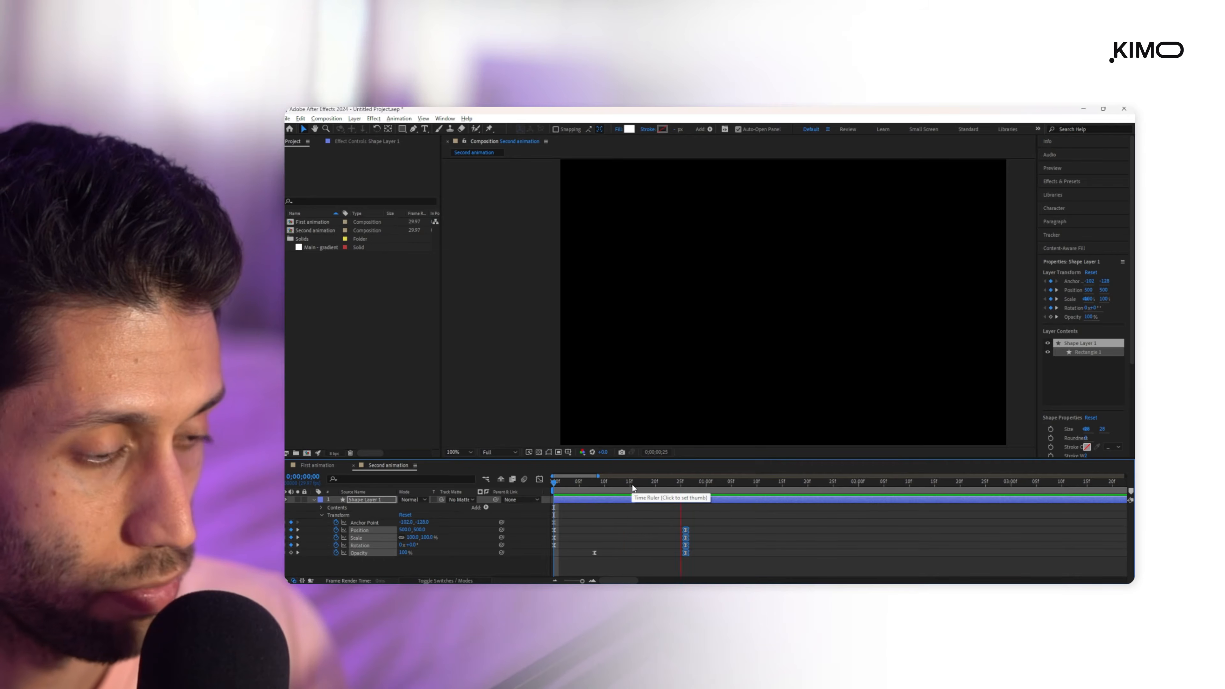
# - Trim the end of the square's layer to its last keyframes at 0;00;00;26 and scrub back through the motion
pyautogui.click(685, 481)
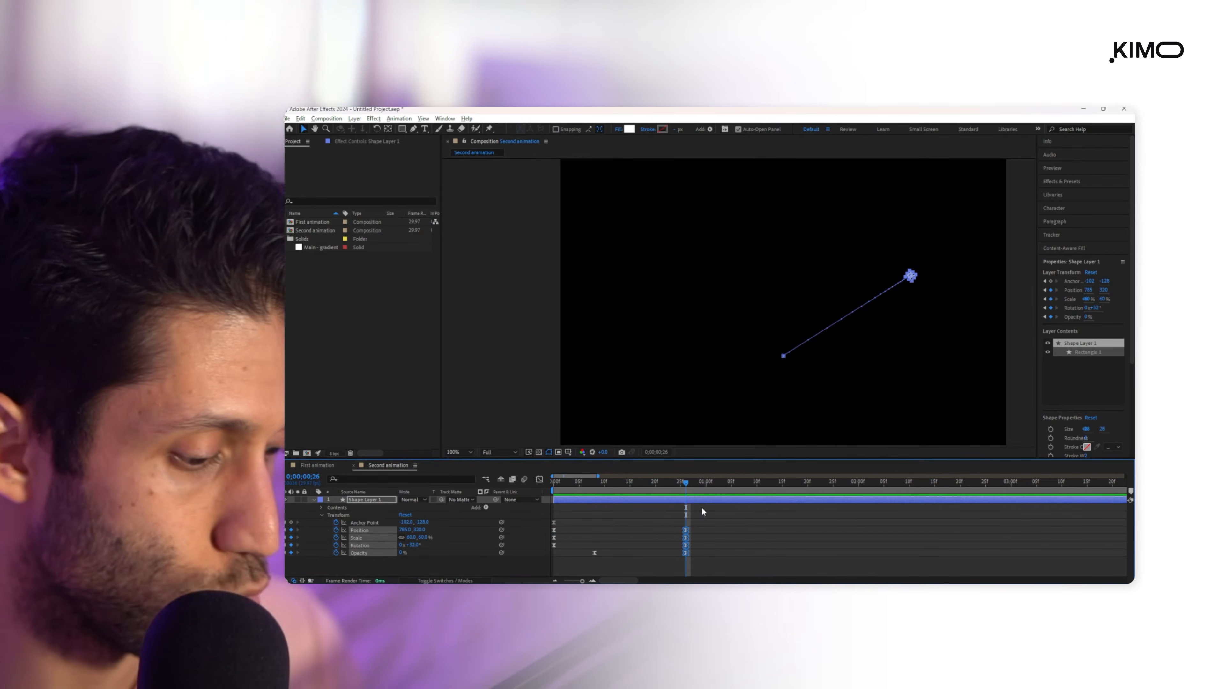
pyautogui.hotkey('alt', ']')
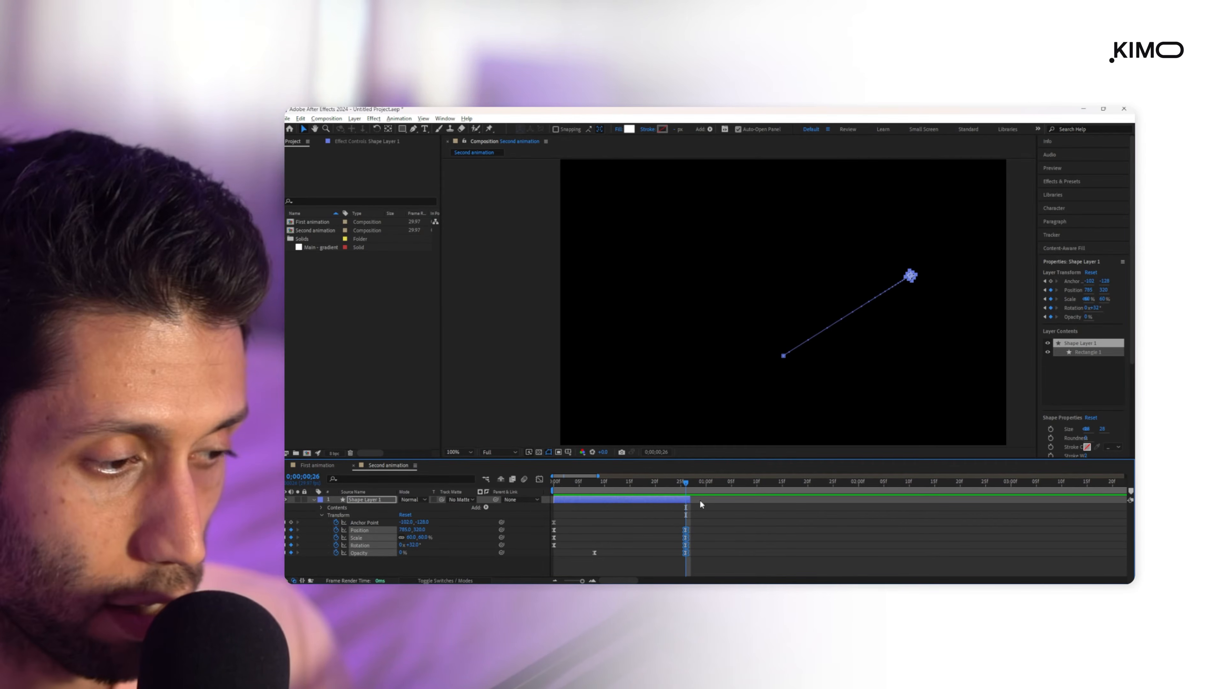
pyautogui.moveTo(685, 482)
pyautogui.mouseDown()
pyautogui.moveTo(622, 492)
pyautogui.moveTo(668, 499)
pyautogui.mouseUp()
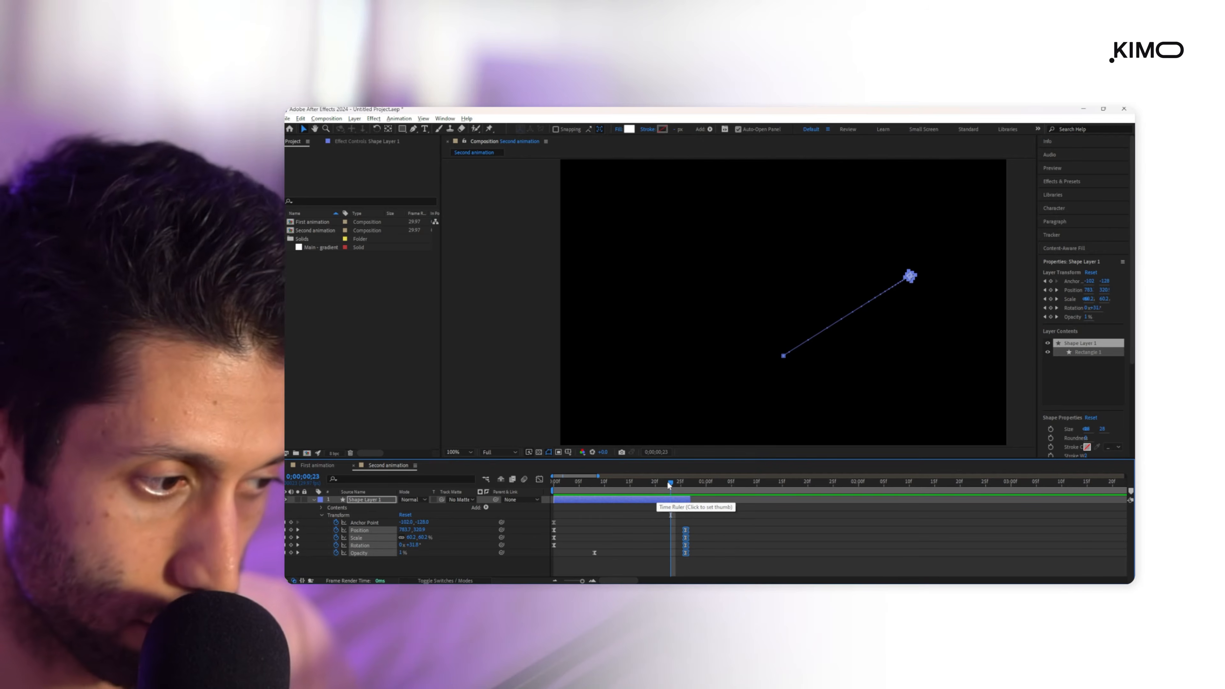
pyautogui.moveTo(670, 484); pyautogui.dragTo(611, 499)
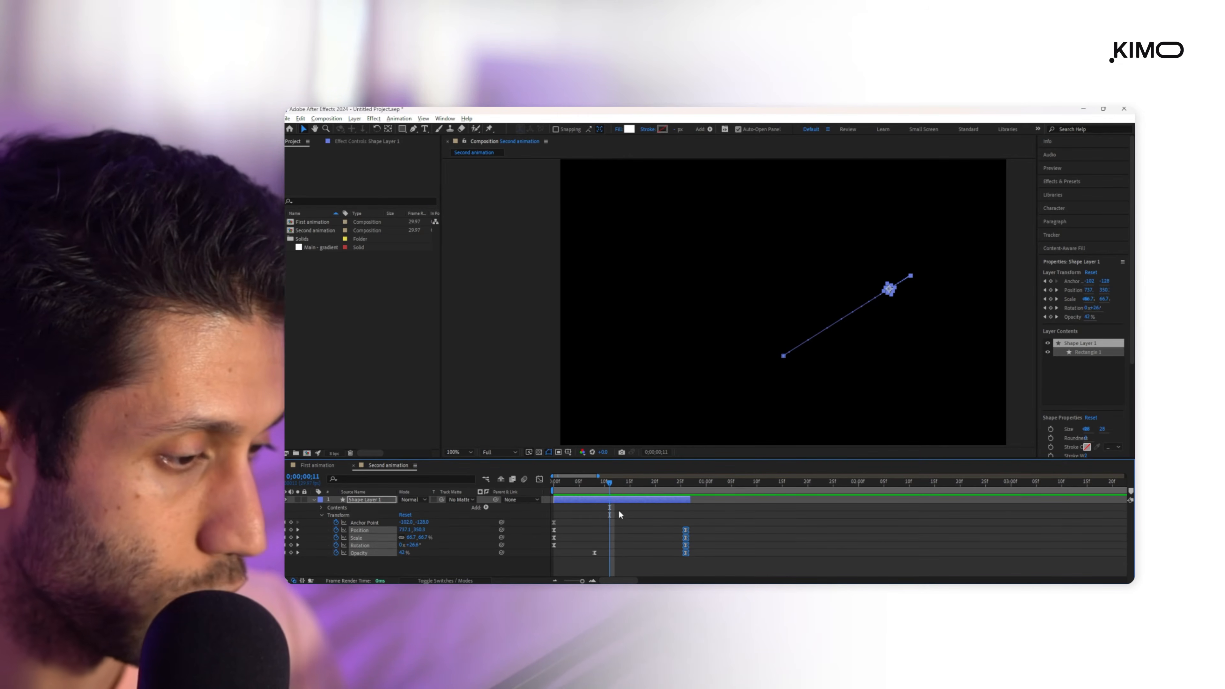
# - Duplicate the square's layer and move the copy's end position at 0;00;00;26 to the composition's upper left, about 193, 320
pyautogui.hotkey('ctrl', 'd')
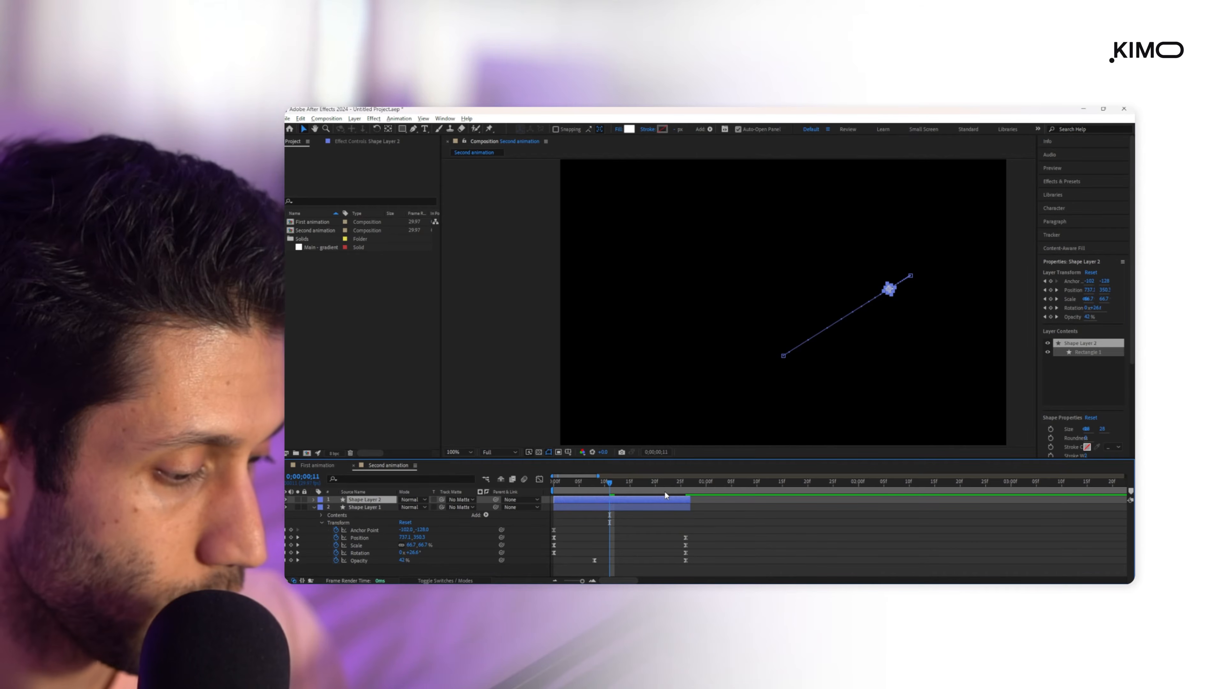
pyautogui.press('u')
pyautogui.click(681, 492)
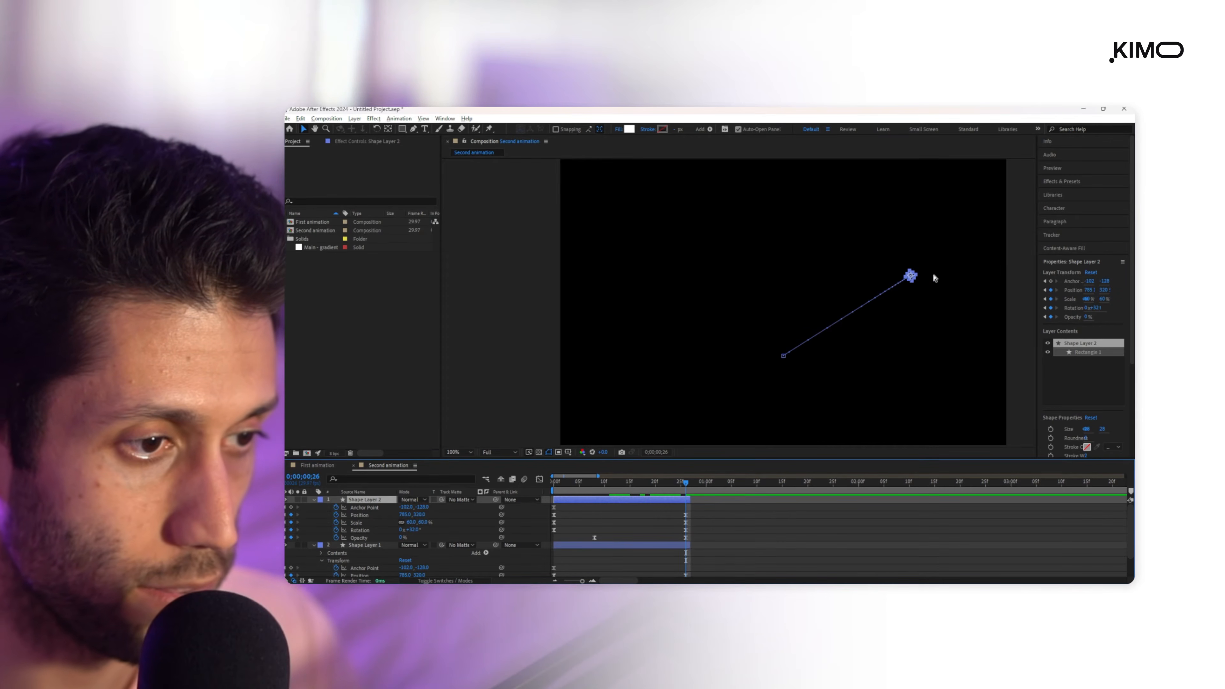
pyautogui.press('.')
pyautogui.moveTo(894, 278); pyautogui.dragTo(686, 310)
pyautogui.moveTo(880, 284); pyautogui.dragTo(700, 260)
pyautogui.press('space')
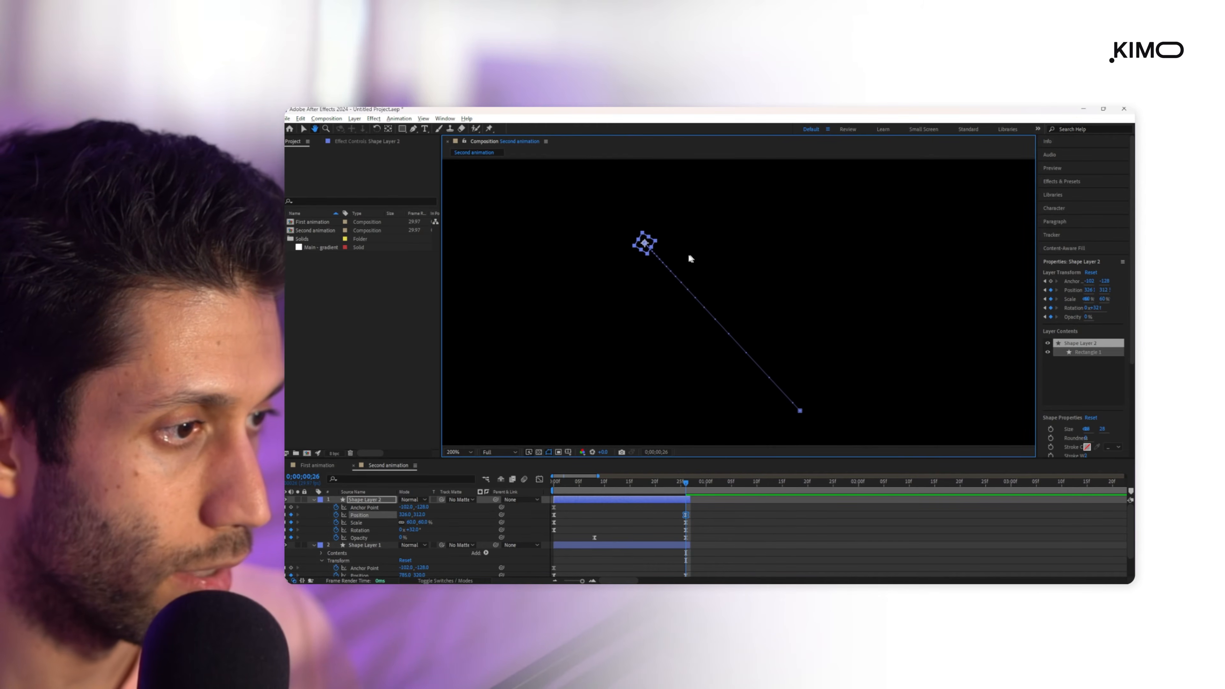
pyautogui.moveTo(630, 239); pyautogui.dragTo(524, 247)
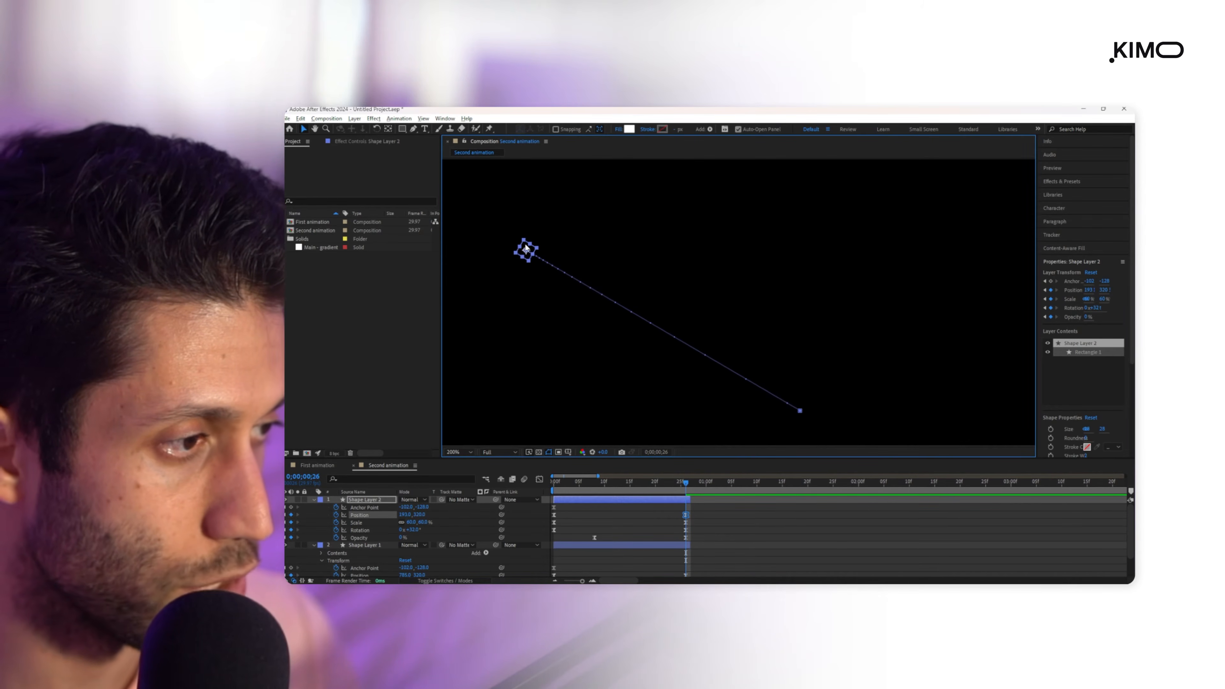
pyautogui.press(',')
pyautogui.press(',')
pyautogui.press('.')
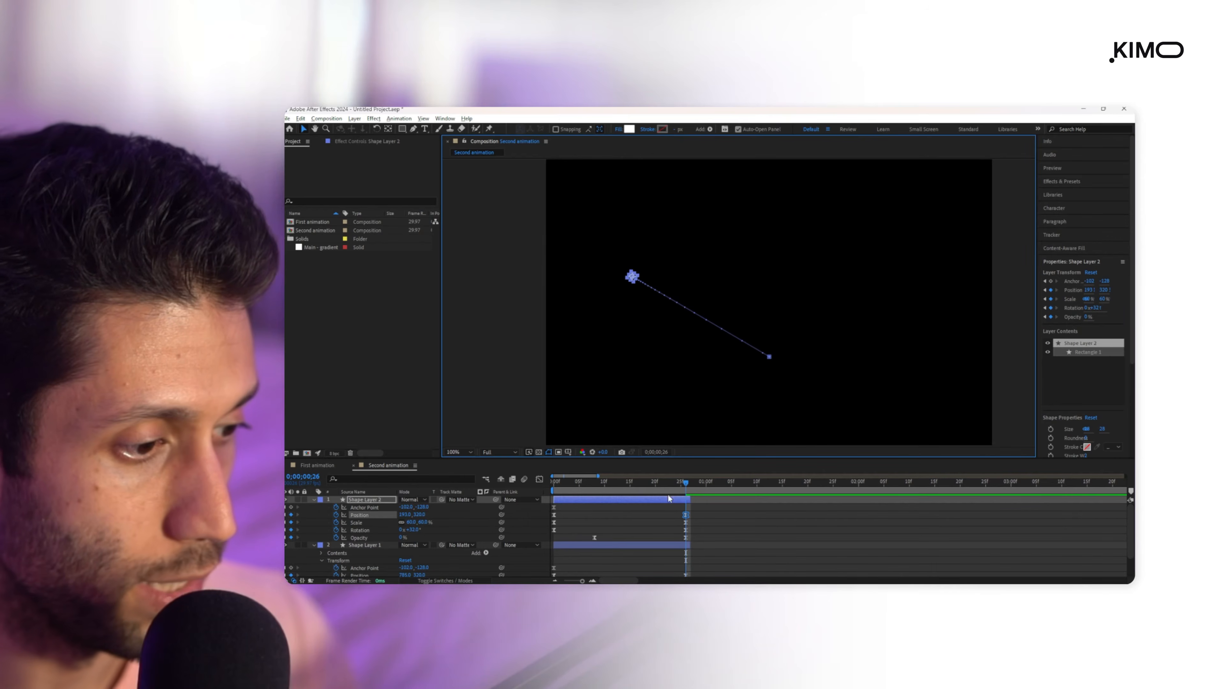
# - Scrub the two-square animation, delay the duplicated square's layer by about 2 frames and preview the offset timing
pyautogui.click(683, 485)
pyautogui.press('space')
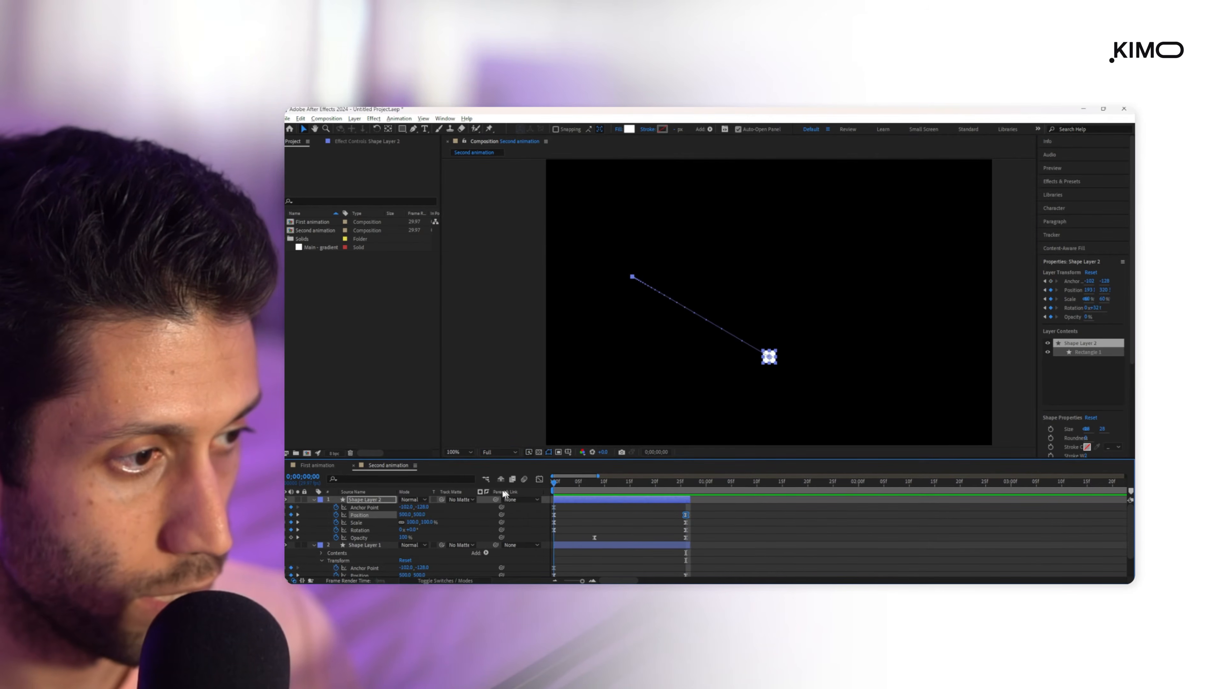
pyautogui.click(599, 486)
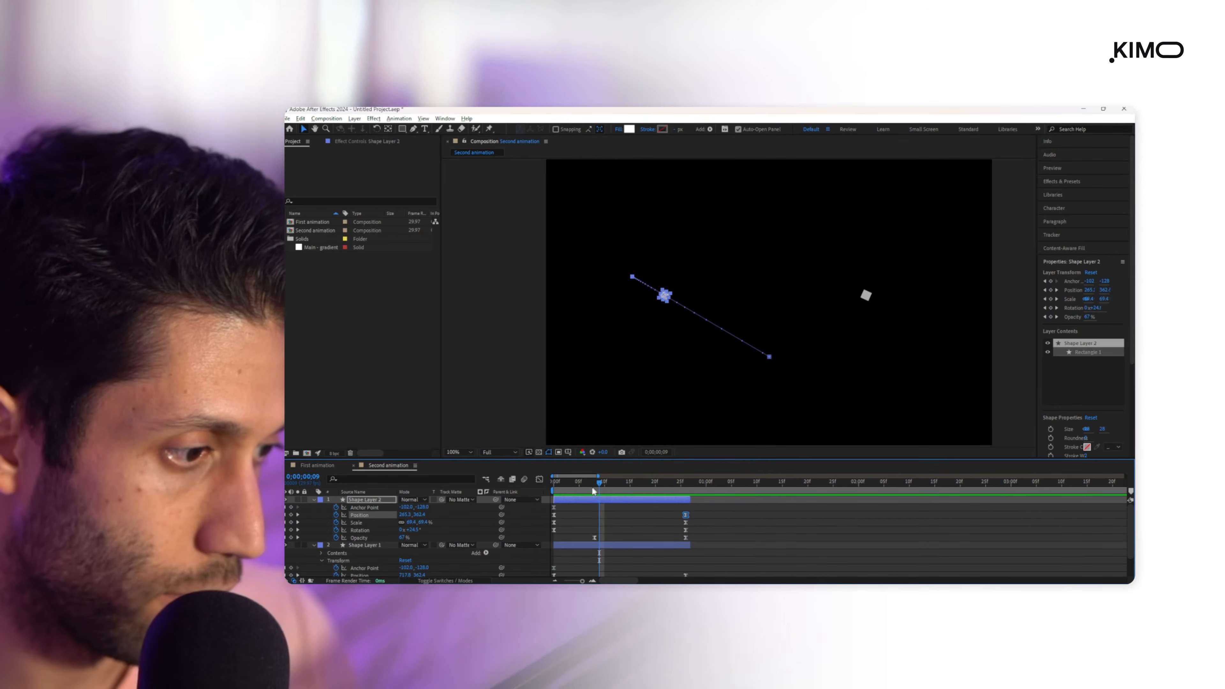
pyautogui.click(568, 507)
pyautogui.moveTo(570, 497); pyautogui.dragTo(581, 497)
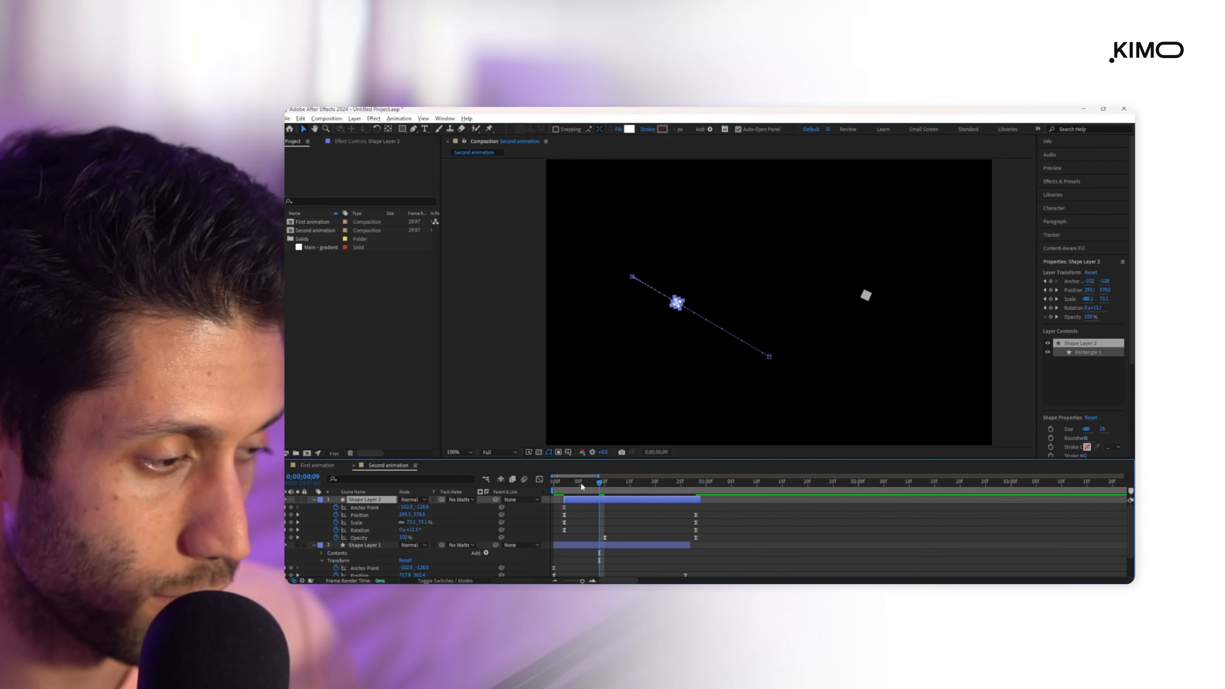
pyautogui.press('space')
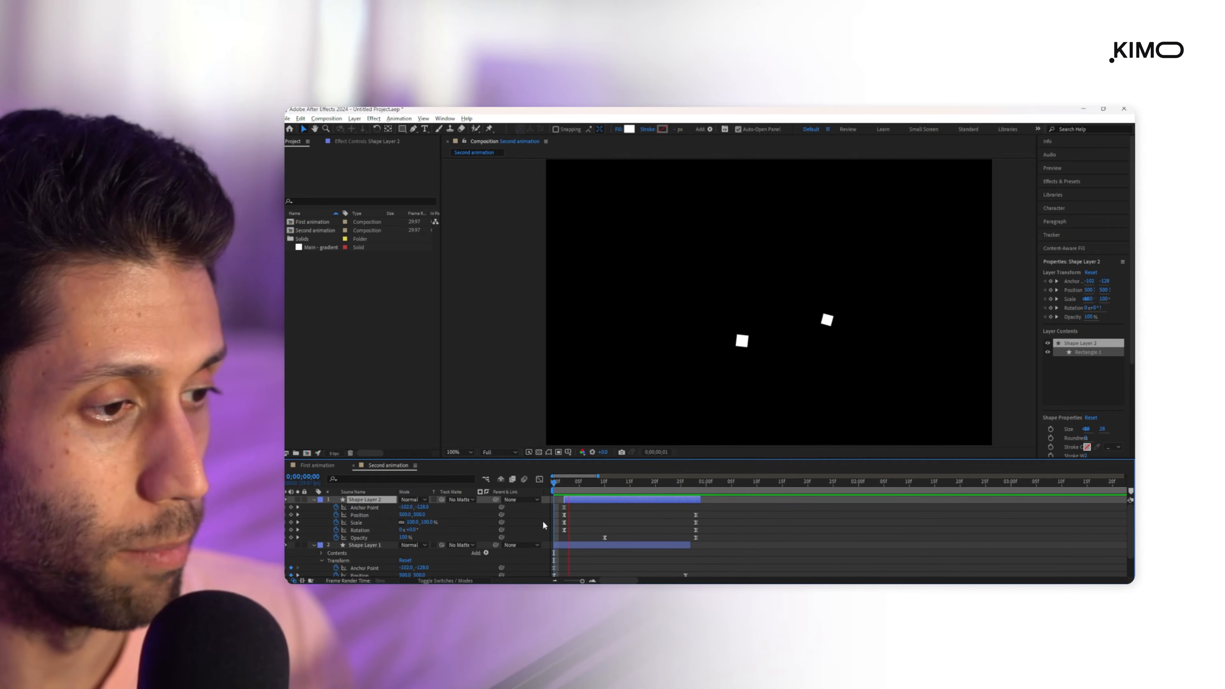
# - Duplicate the second square's layer, shift the new copy about 4 frames later and show its keyframes at 0;00;01;02
pyautogui.hotkey('ctrl', 'd')
pyautogui.moveTo(641, 499); pyautogui.dragTo(715, 486)
pyautogui.press('u')
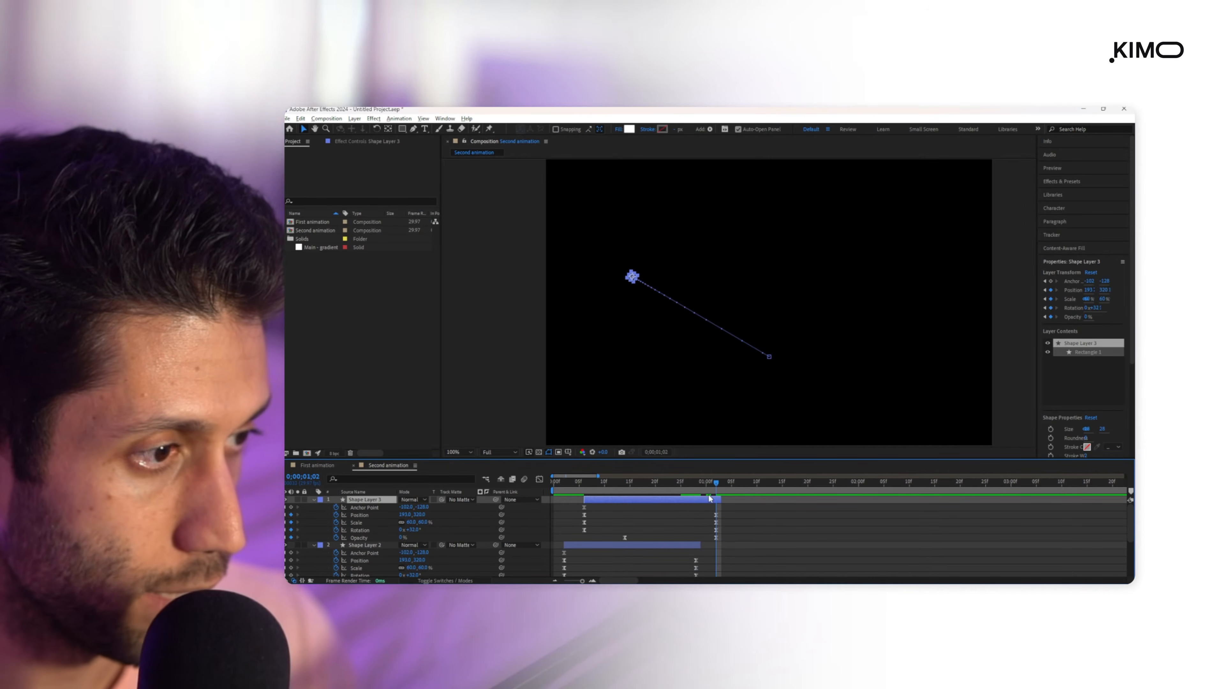
# - Move the third square's end position at 0;00;01;02 to the composition's lower left, about 240, 725
pyautogui.scroll(2, 570, 262)
pyautogui.moveTo(524, 249); pyautogui.dragTo(608, 424)
pyautogui.scroll(-2, 607, 425)
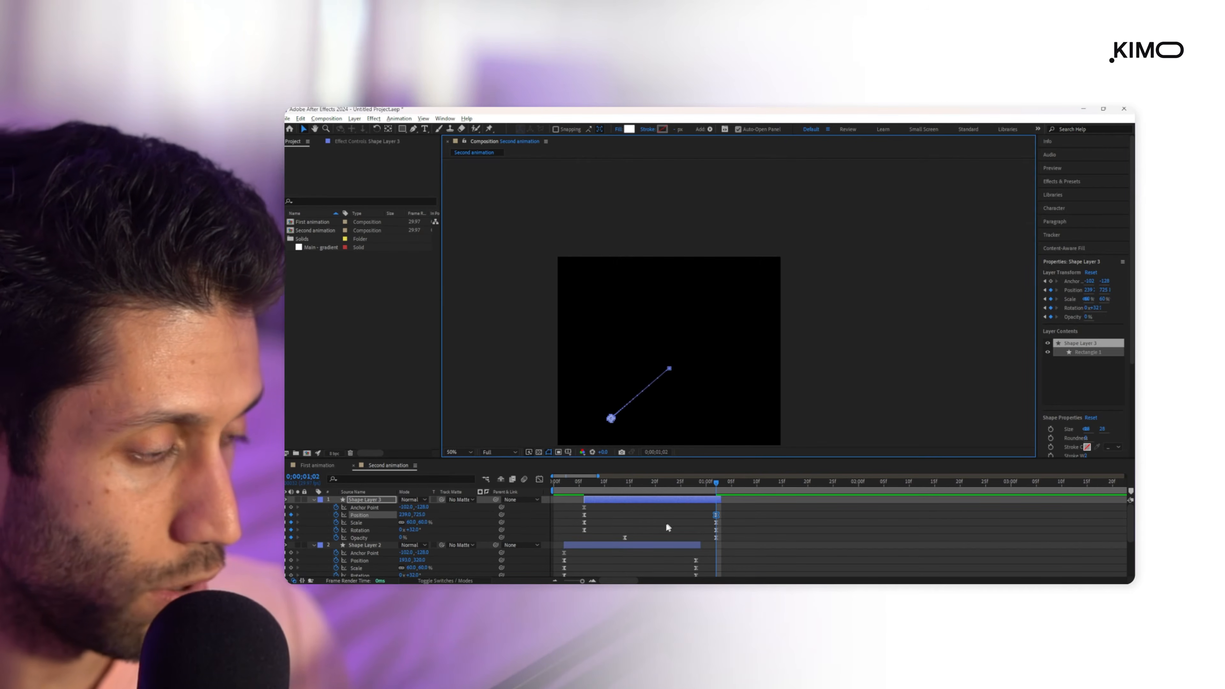
# - Increase the end rotation of the third square and, at 0;00;00;28, of the second square
pyautogui.moveTo(413, 529); pyautogui.dragTo(450, 537)
pyautogui.moveTo(703, 484); pyautogui.dragTo(696, 484)
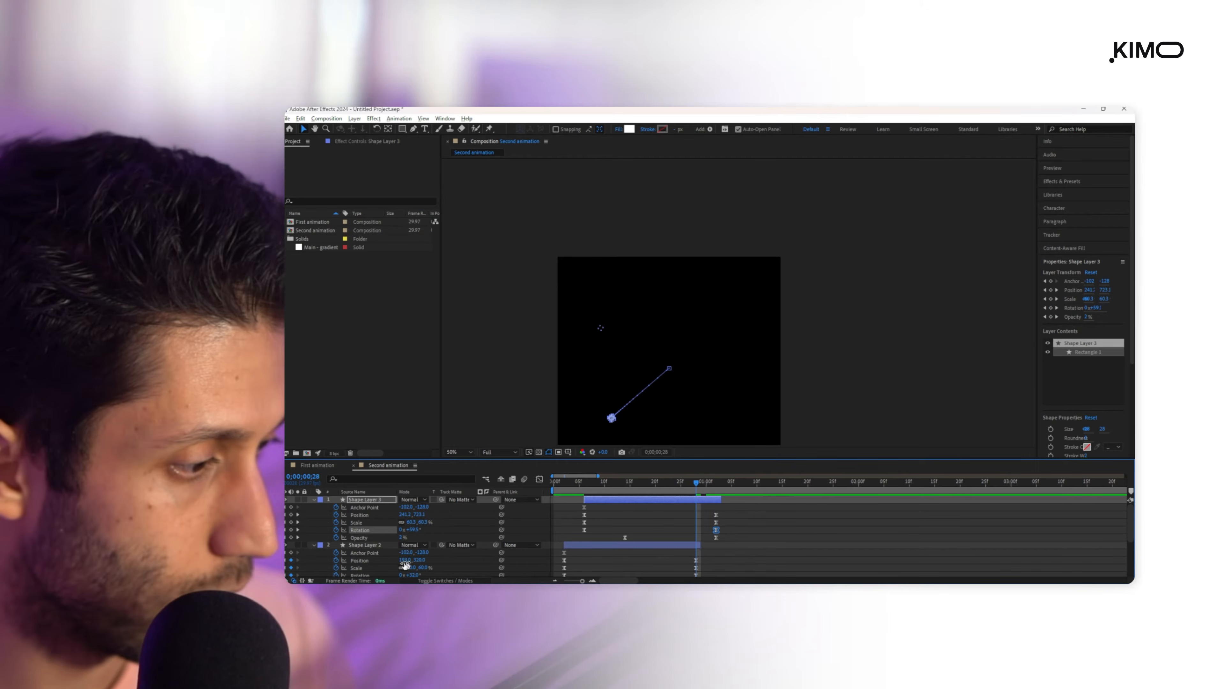
pyautogui.moveTo(407, 575); pyautogui.dragTo(419, 574)
pyautogui.click(574, 545)
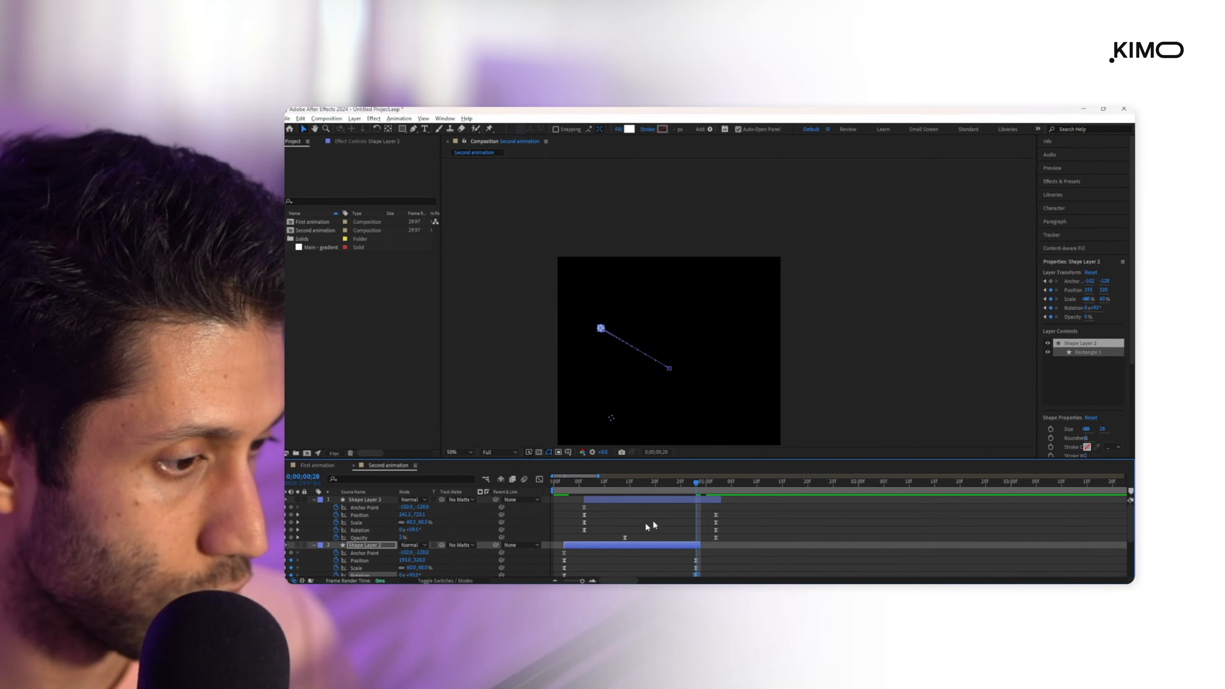
# - Preview the burst animation with all of its shape layers from the start
pyautogui.press('space')
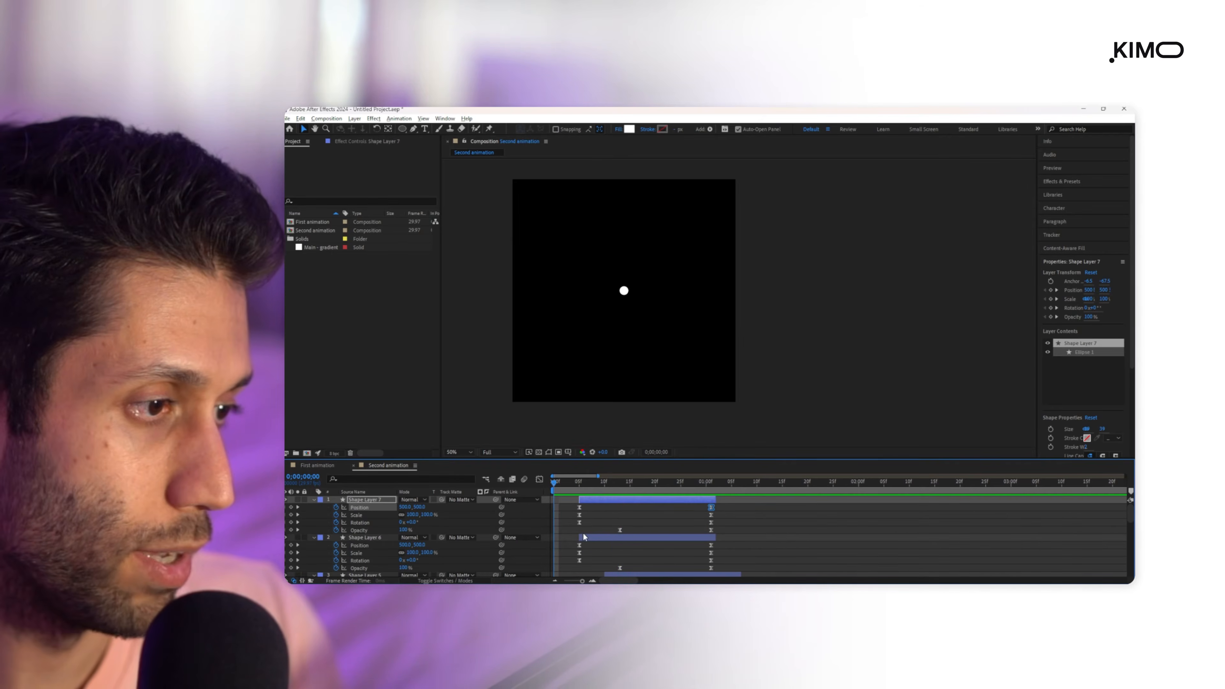
pyautogui.press('space')
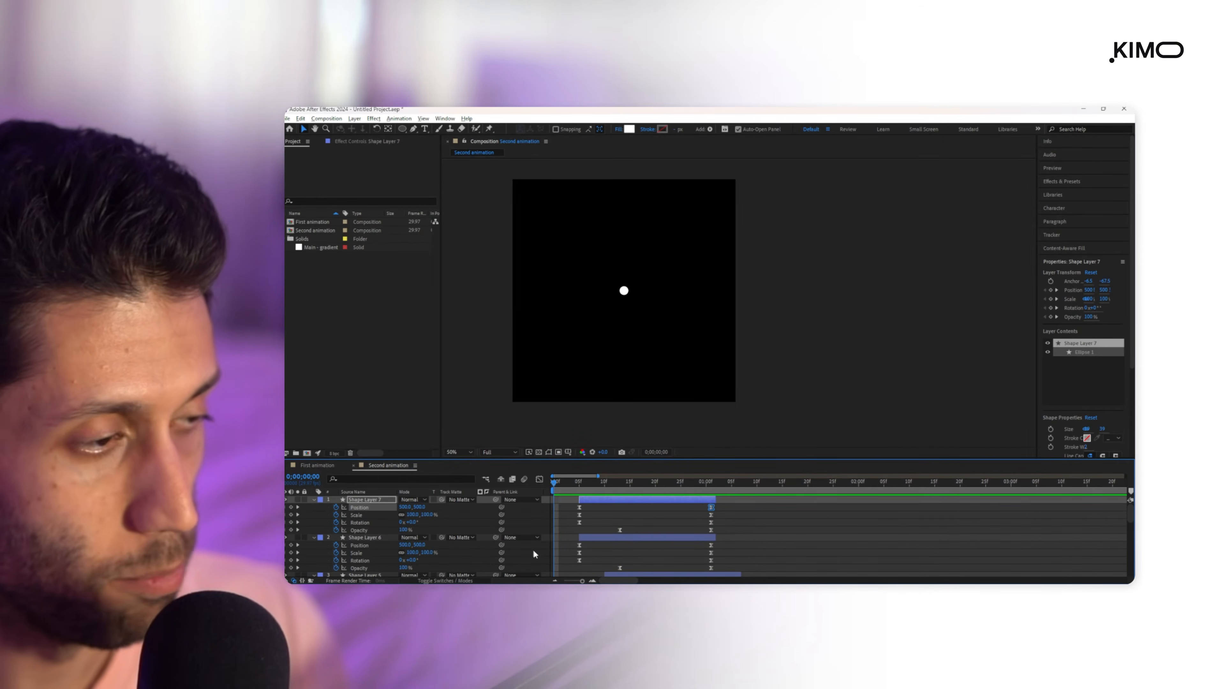
pyautogui.press('space')
pyautogui.press('space')
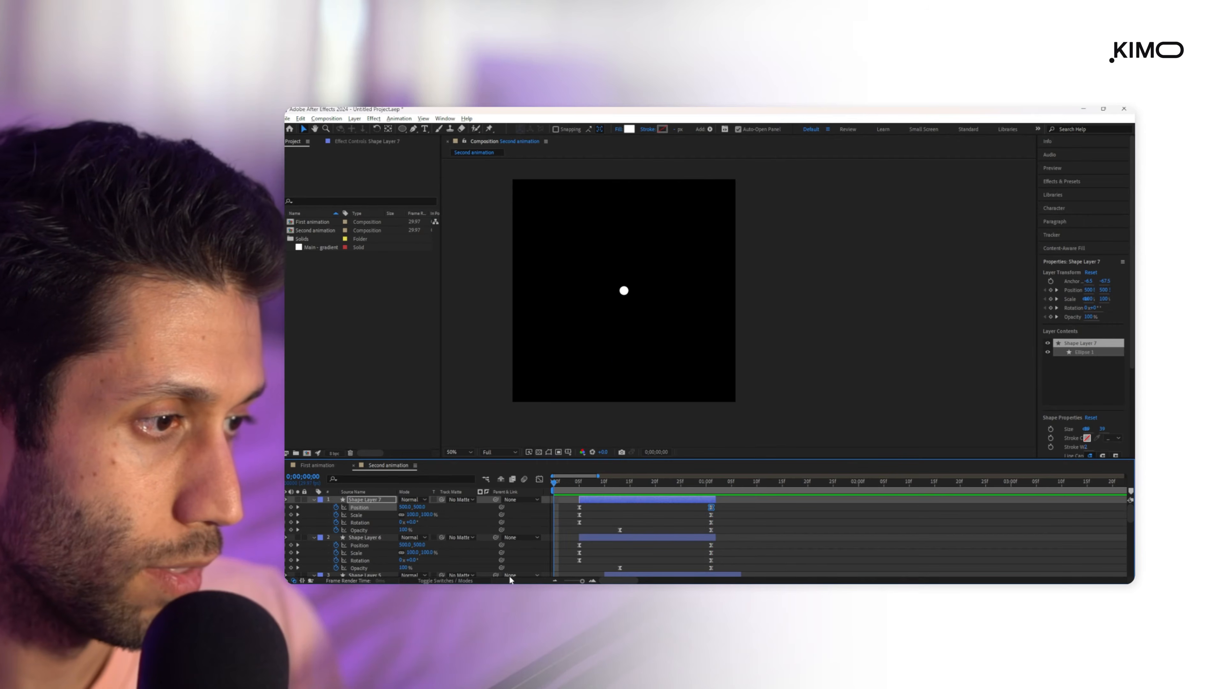
# - Scrub through the burst animation and set the end of the work area at 0;00;01;05
pyautogui.press('space')
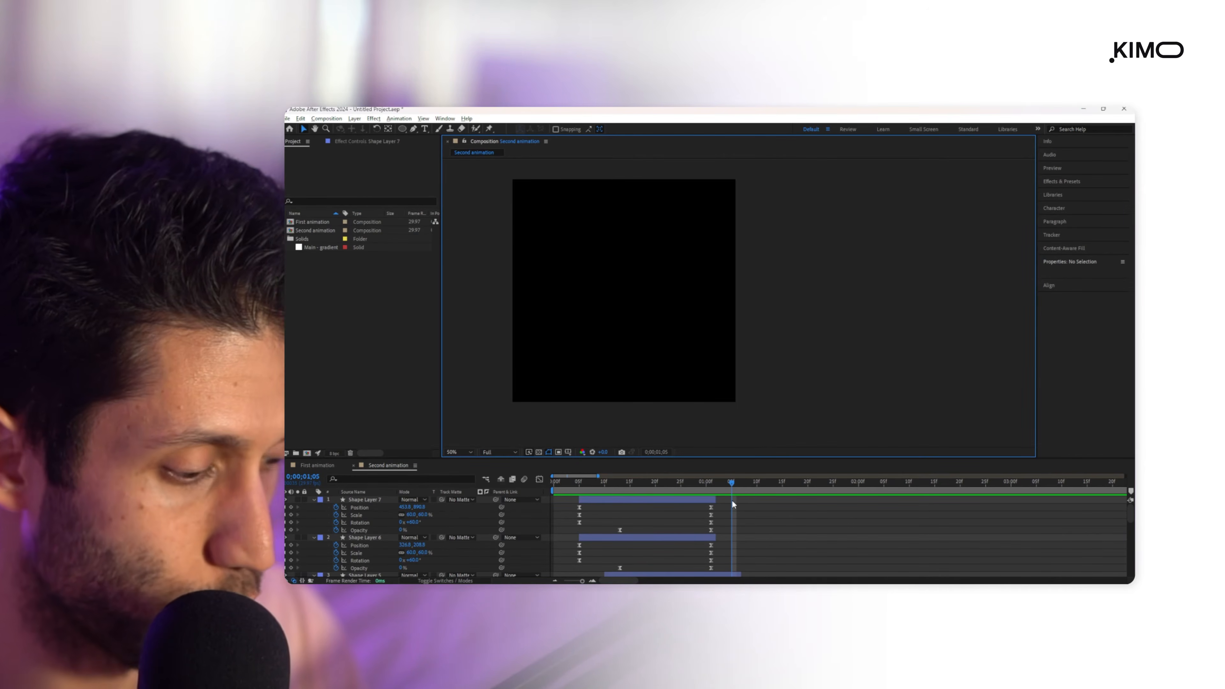
pyautogui.press('space')
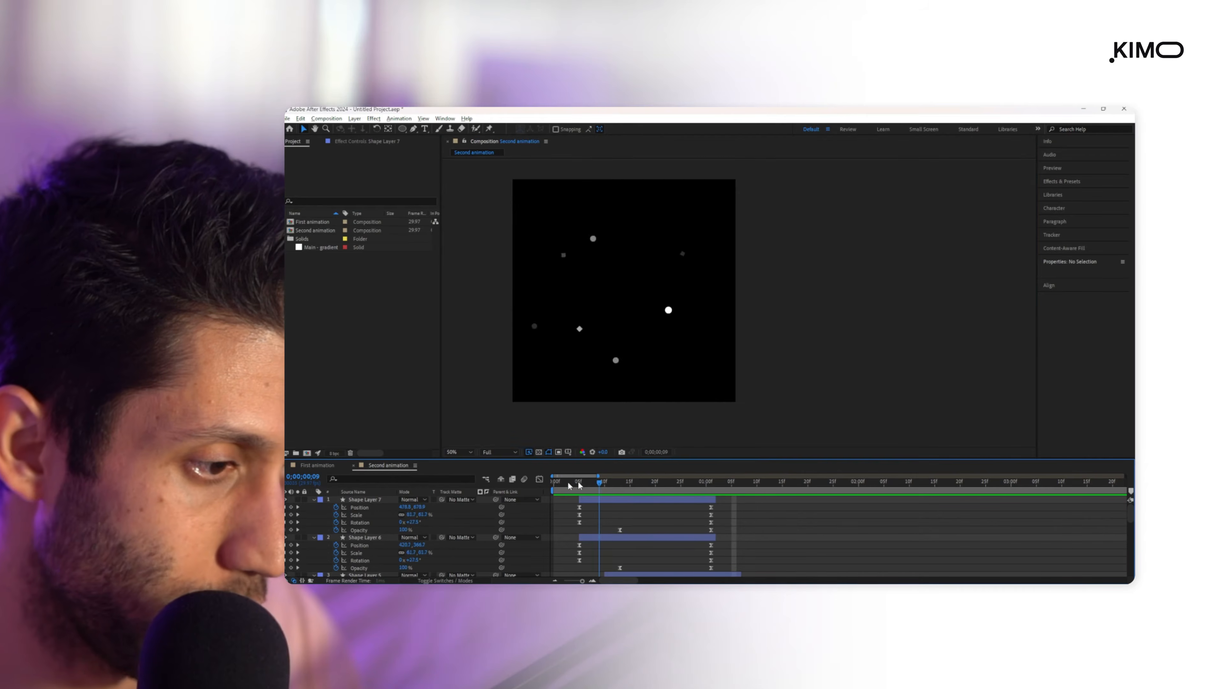
pyautogui.moveTo(711, 501)
pyautogui.mouseDown()
pyautogui.moveTo(856, 499)
pyautogui.moveTo(707, 494)
pyautogui.moveTo(731, 494)
pyautogui.mouseUp()
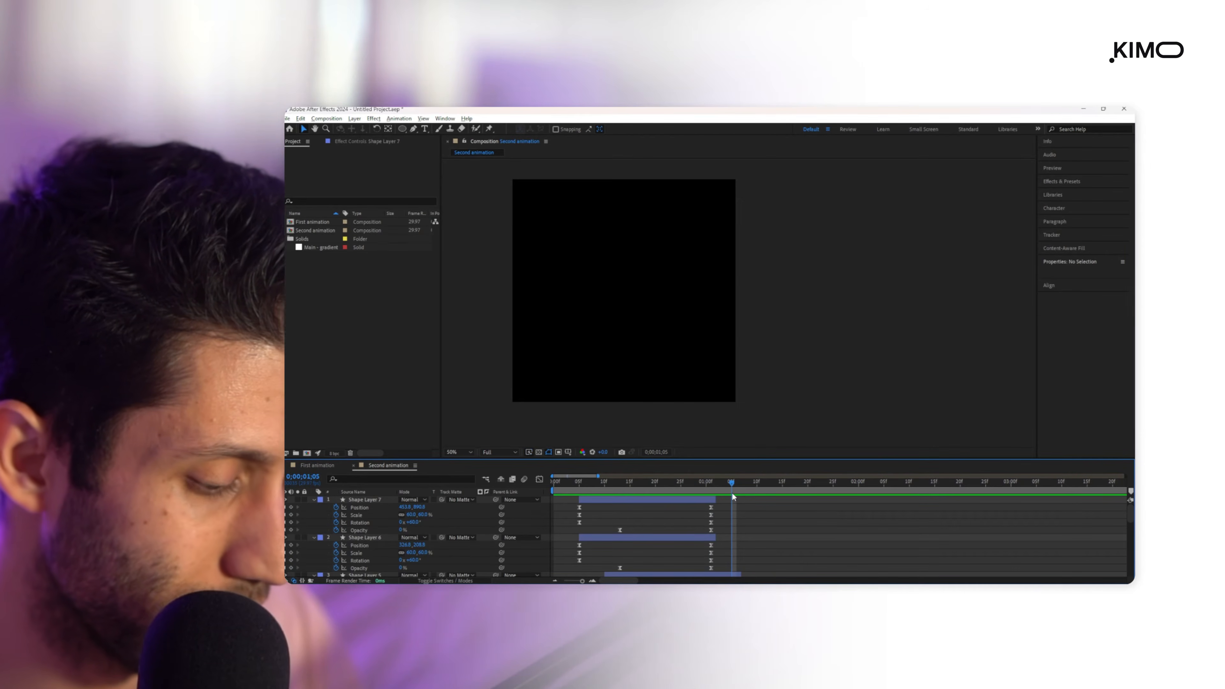
pyautogui.press('n')
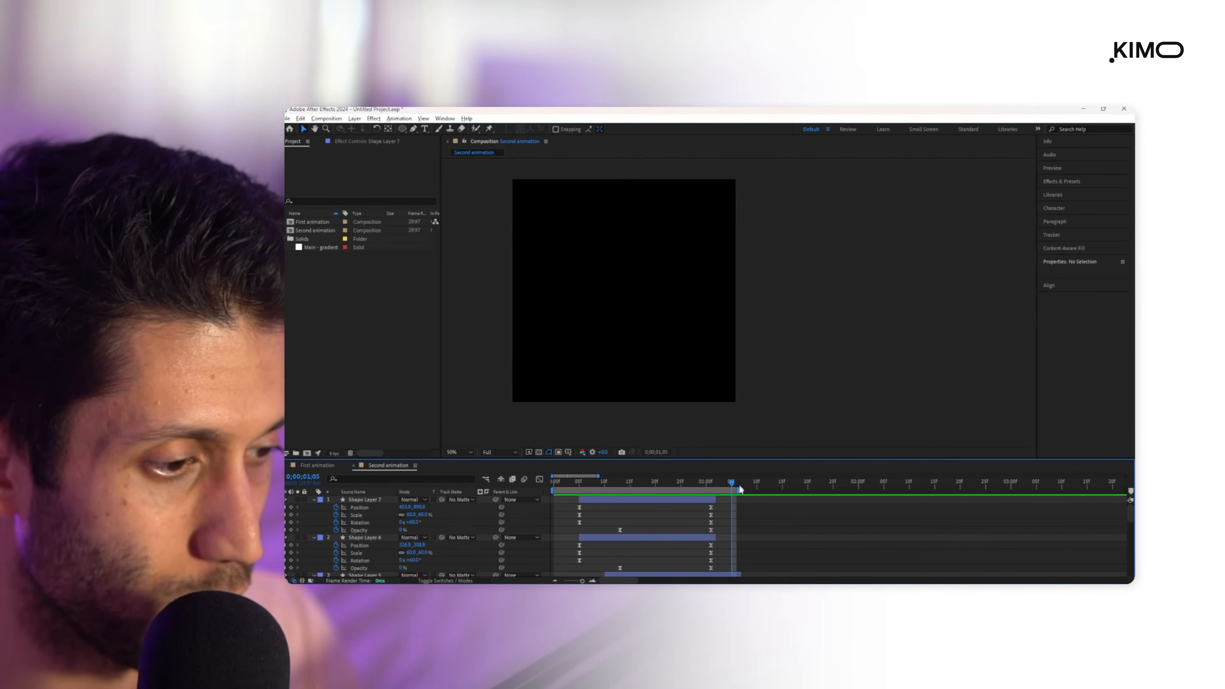
# - Trim the second composition to its work area and scrub back through the burst
pyautogui.scroll(3, 738, 486)
pyautogui.scroll(-4, 724, 497)
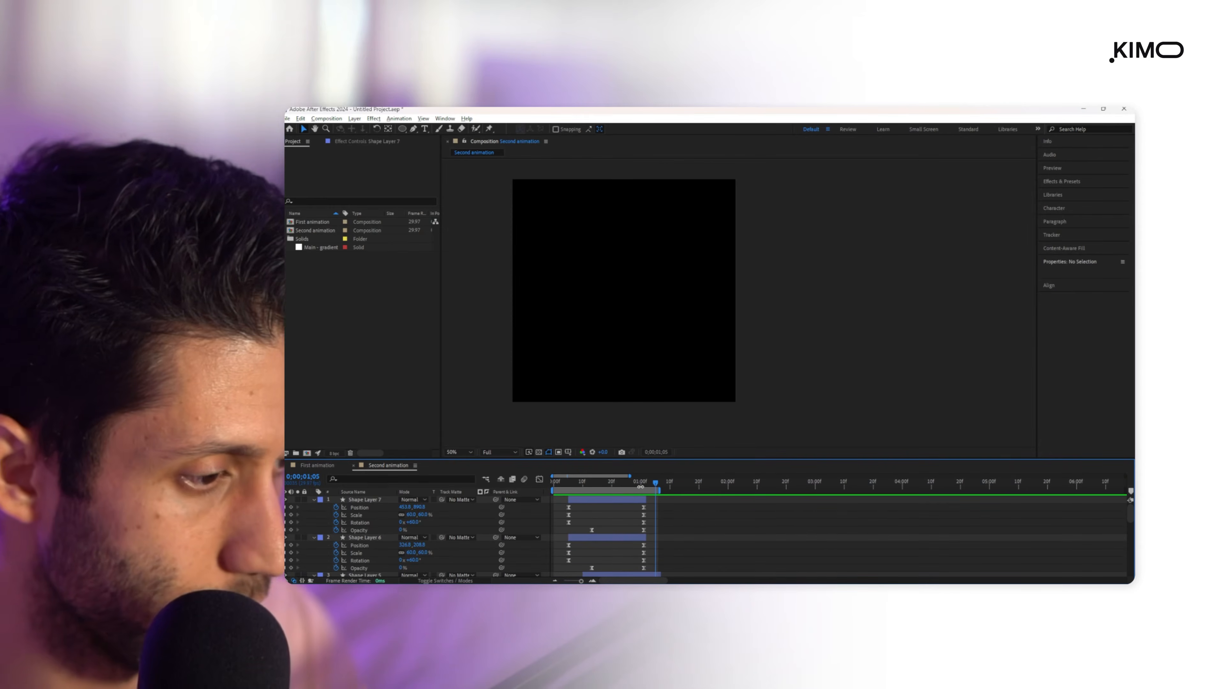
pyautogui.rightClick(640, 490)
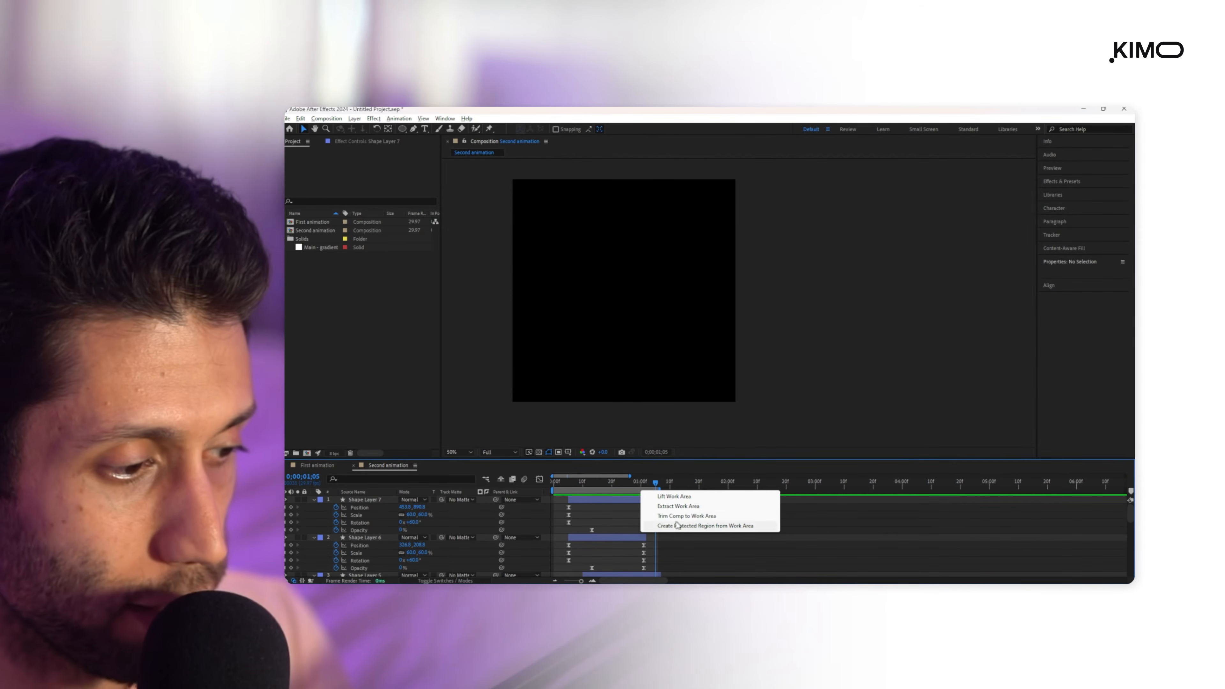
pyautogui.click(675, 516)
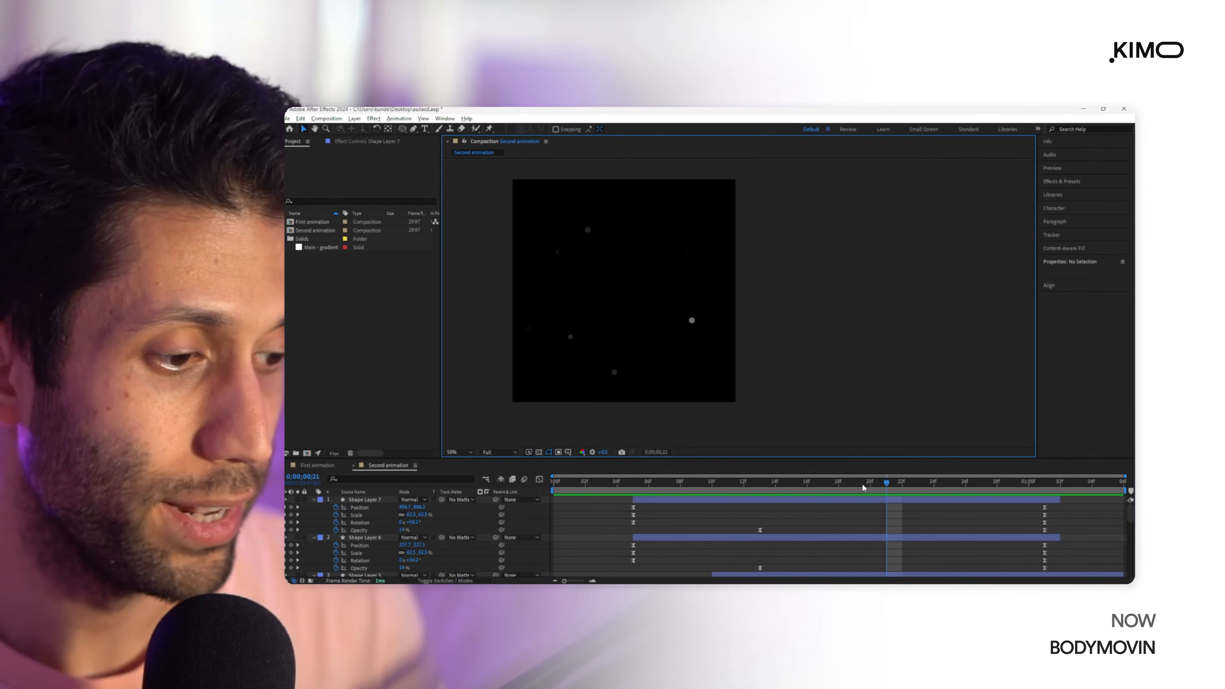
pyautogui.moveTo(861, 483); pyautogui.dragTo(759, 501)
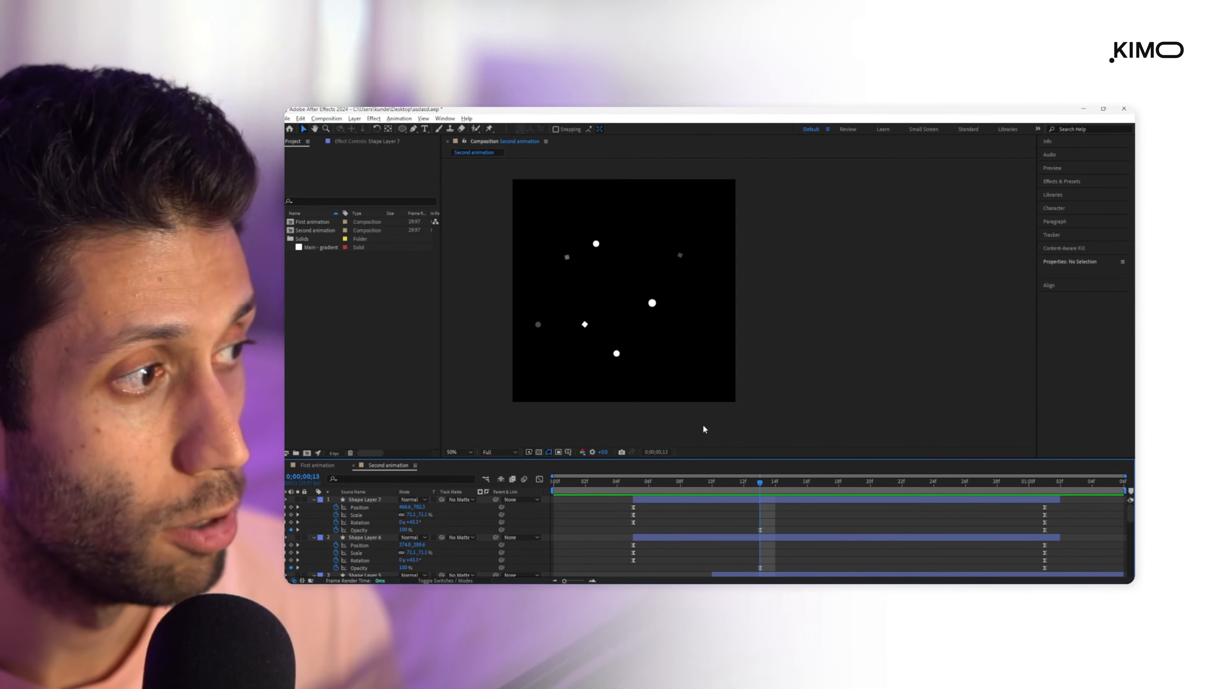
# - Render the Second animation composition with the Bodymovin extension and close the extension
pyautogui.click(423, 119)
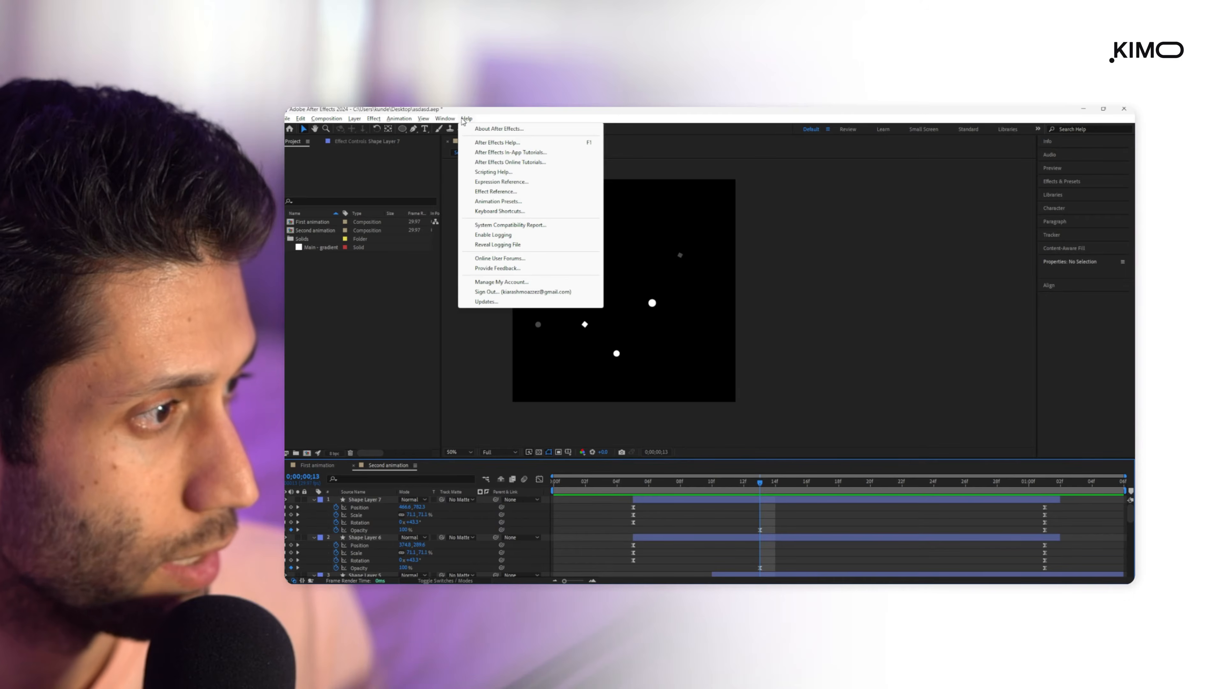
pyautogui.moveTo(454, 170)
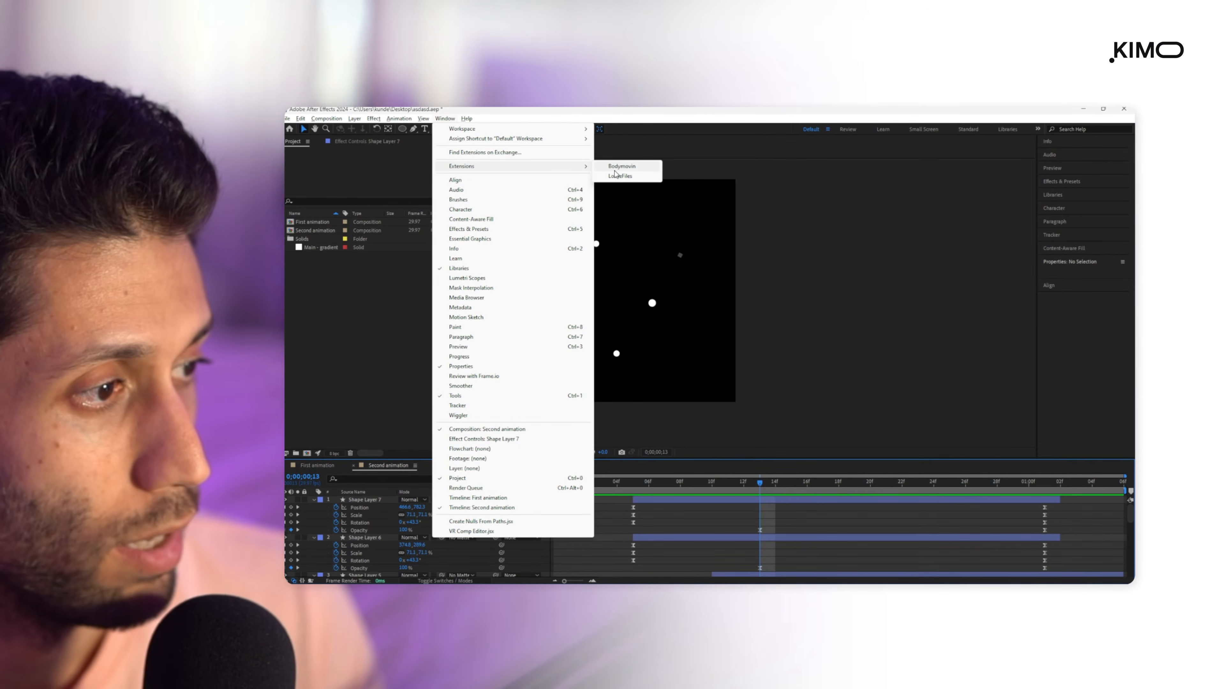
pyautogui.click(624, 168)
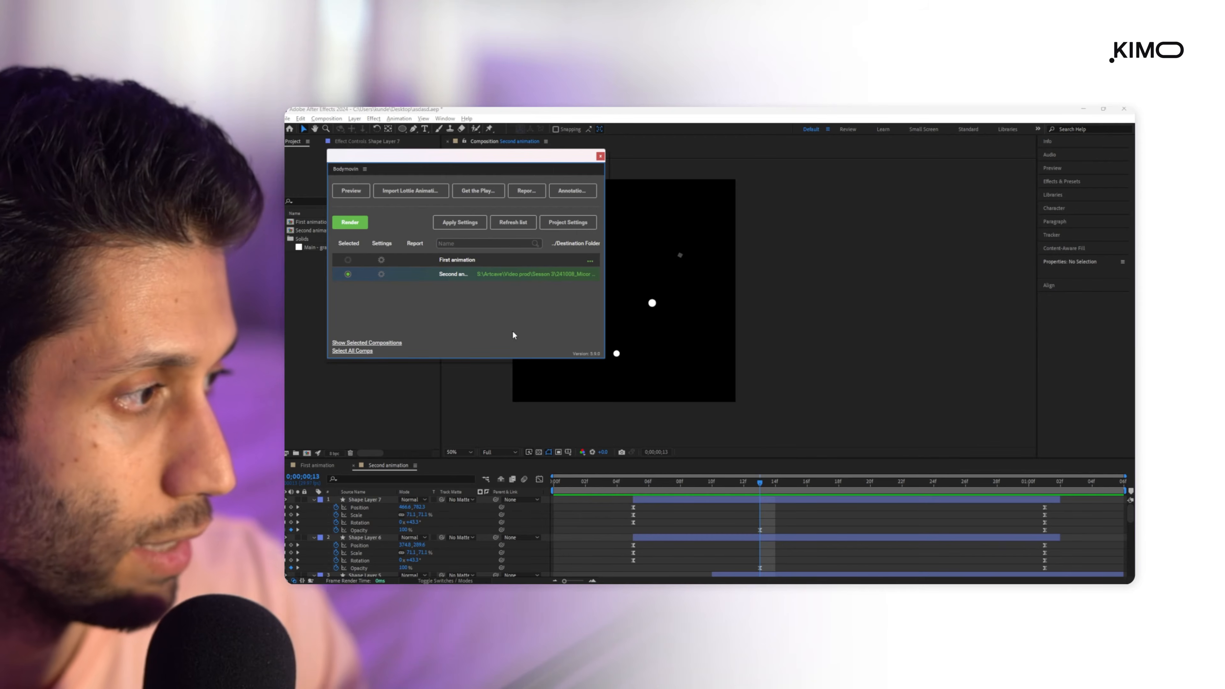
pyautogui.click(350, 223)
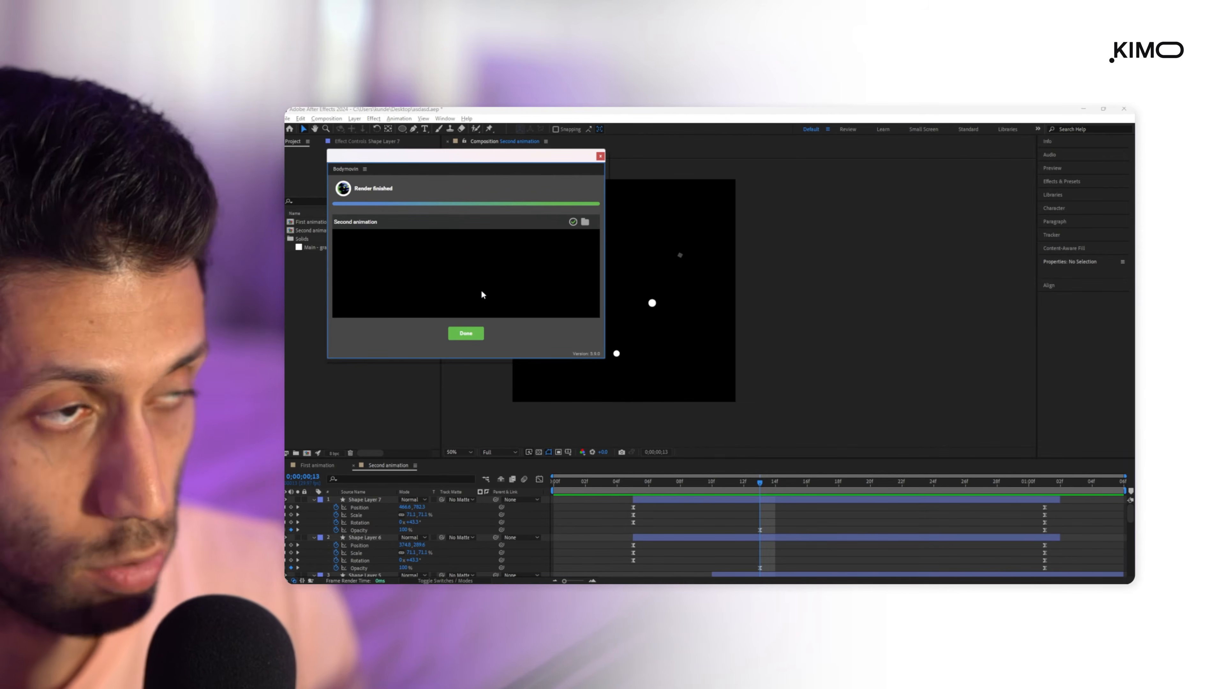
pyautogui.click(465, 333)
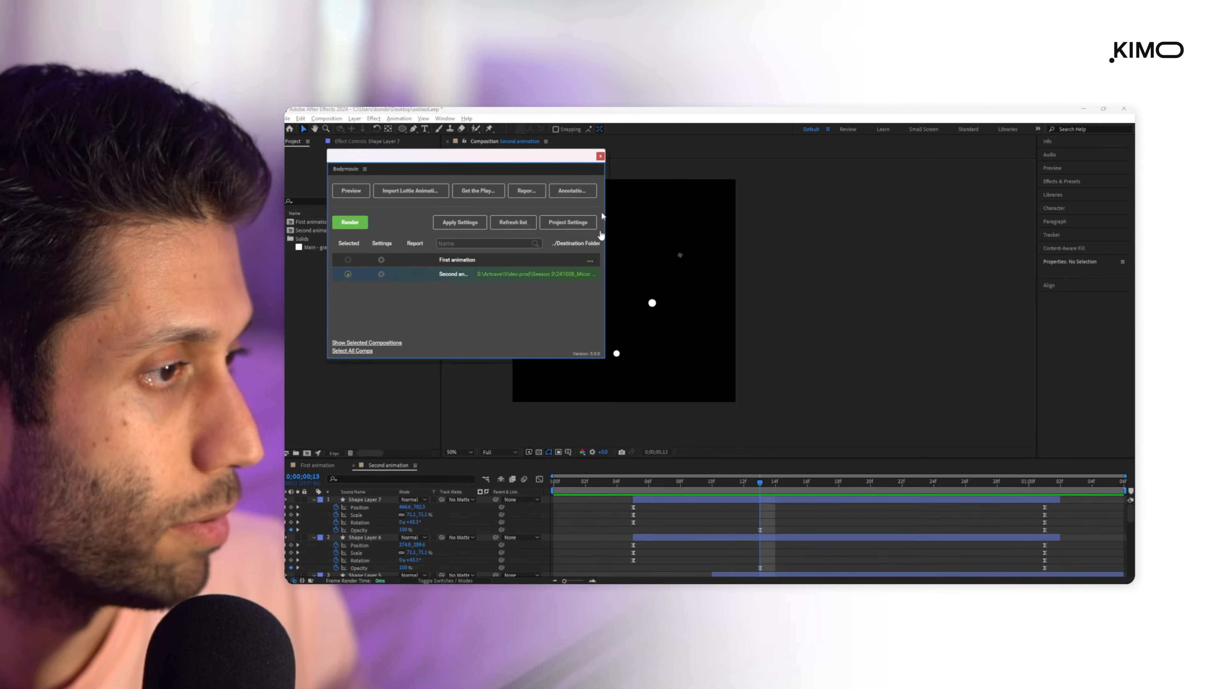
pyautogui.click(601, 157)
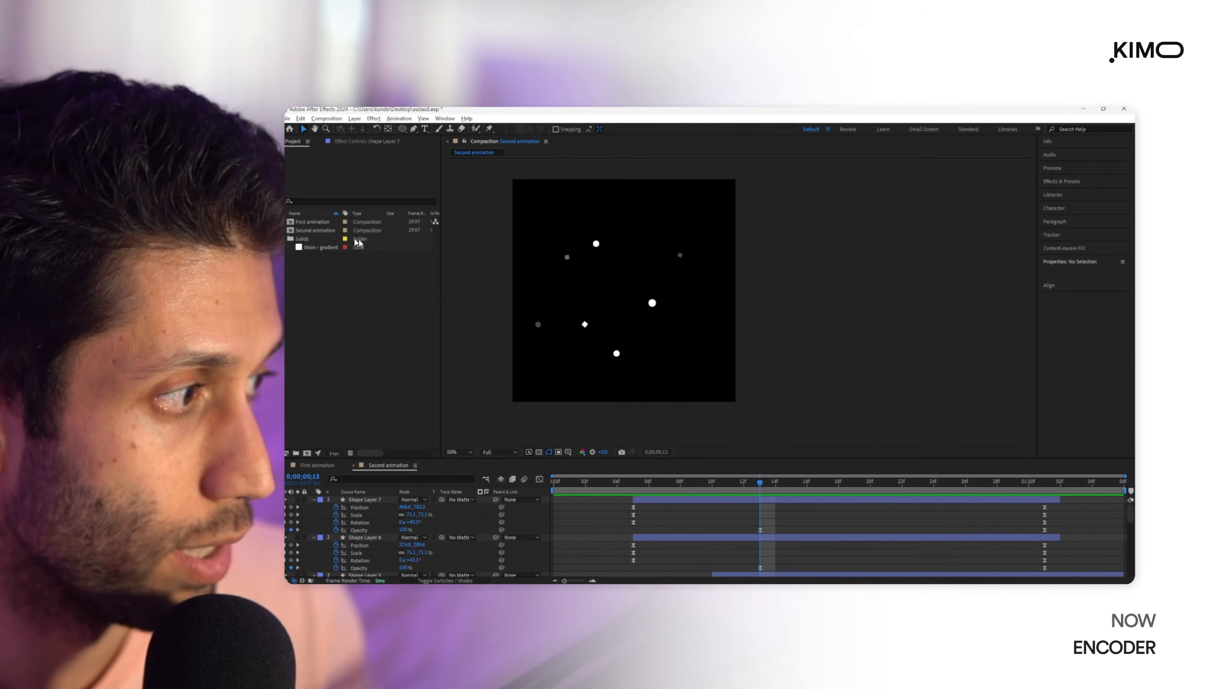
# - Open the First animation composition, scrub to its middle keyframes and send it to the Adobe Media Encoder queue
pyautogui.click(309, 223)
pyautogui.doubleClick(308, 223)
pyautogui.moveTo(701, 483); pyautogui.dragTo(835, 471)
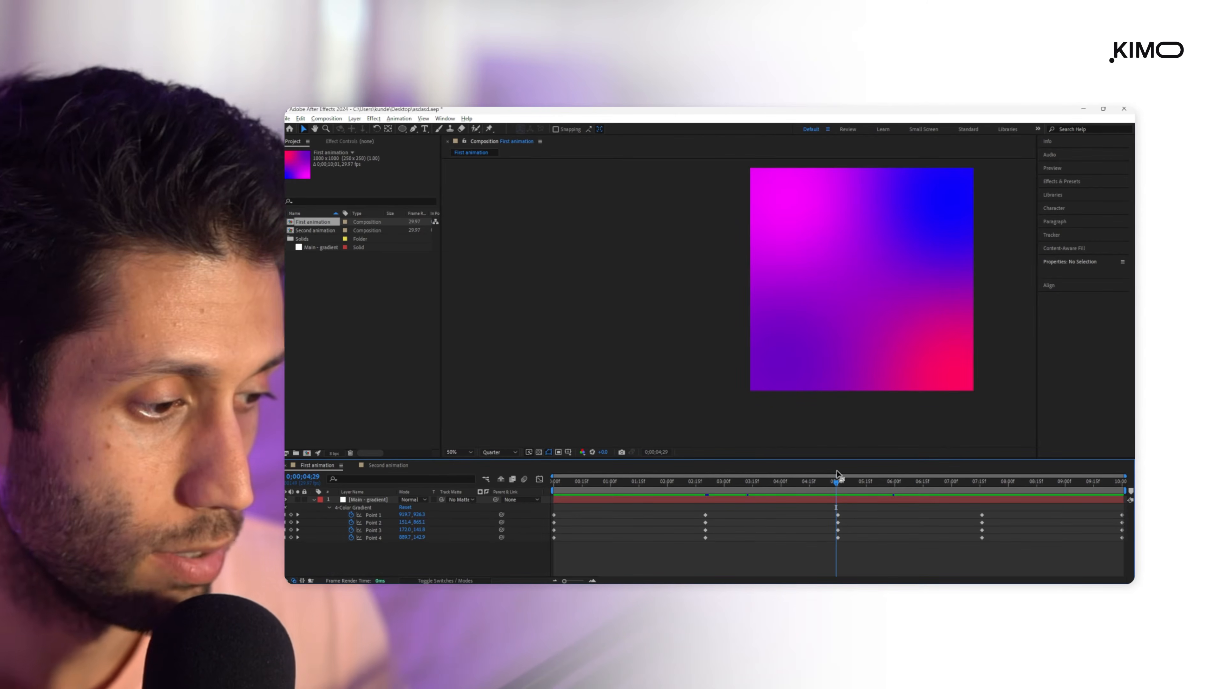
pyautogui.click(289, 119)
pyautogui.moveTo(332, 266)
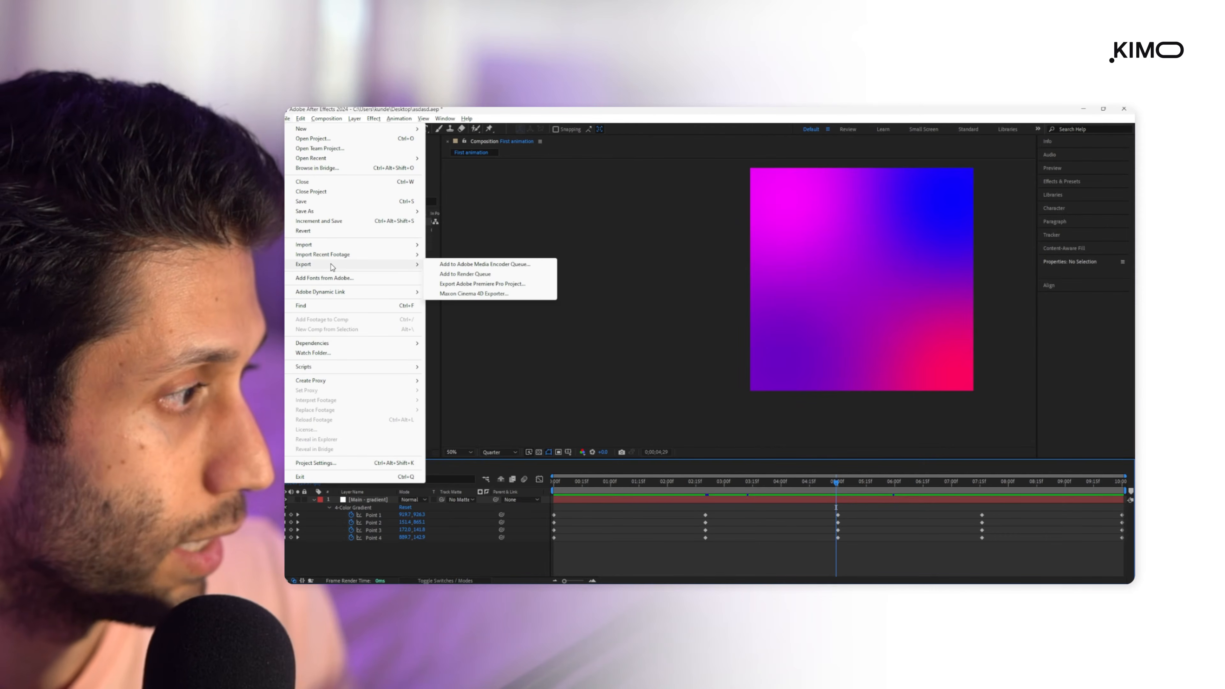
pyautogui.click(499, 265)
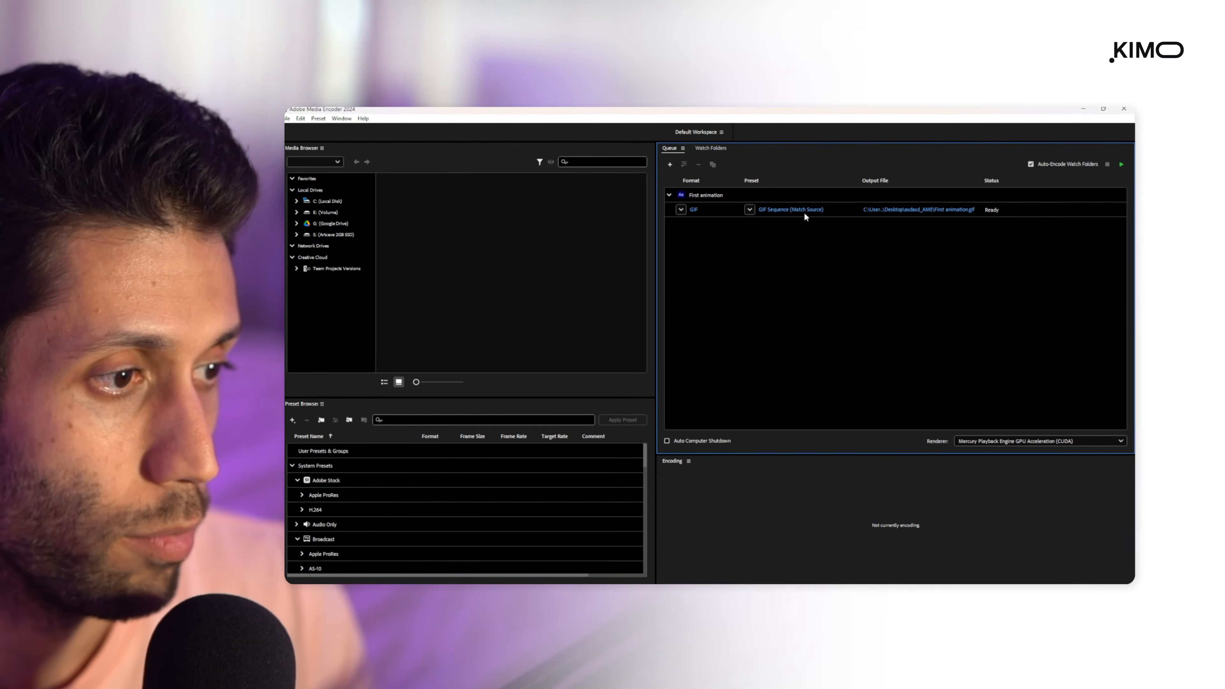
# - Set the queued First animation to H.264 with the Match Source - High bitrate preset and start encoding
pyautogui.click(683, 210)
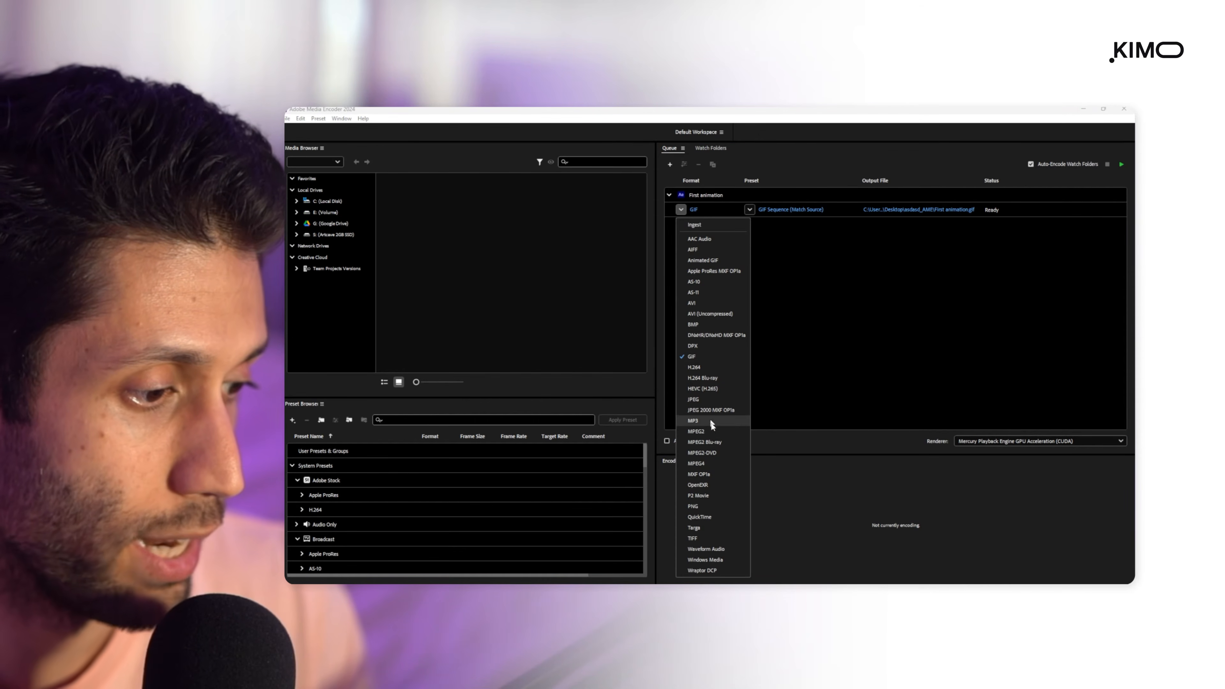
pyautogui.click(710, 366)
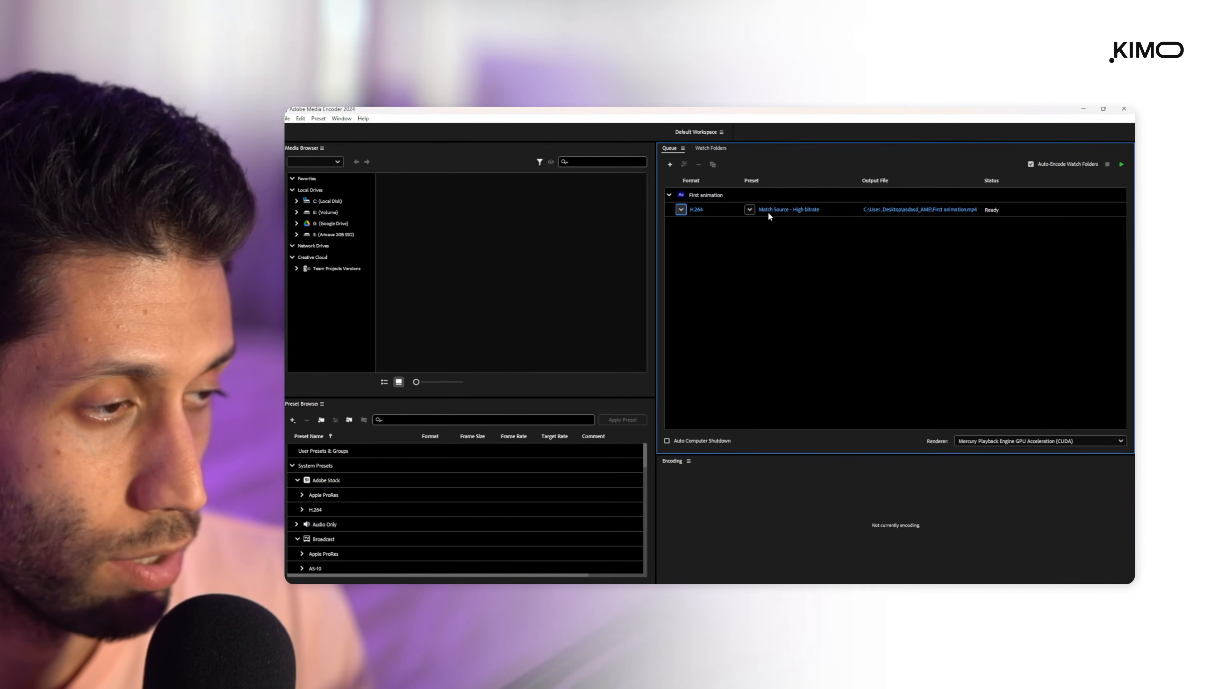
pyautogui.moveTo(789, 209)
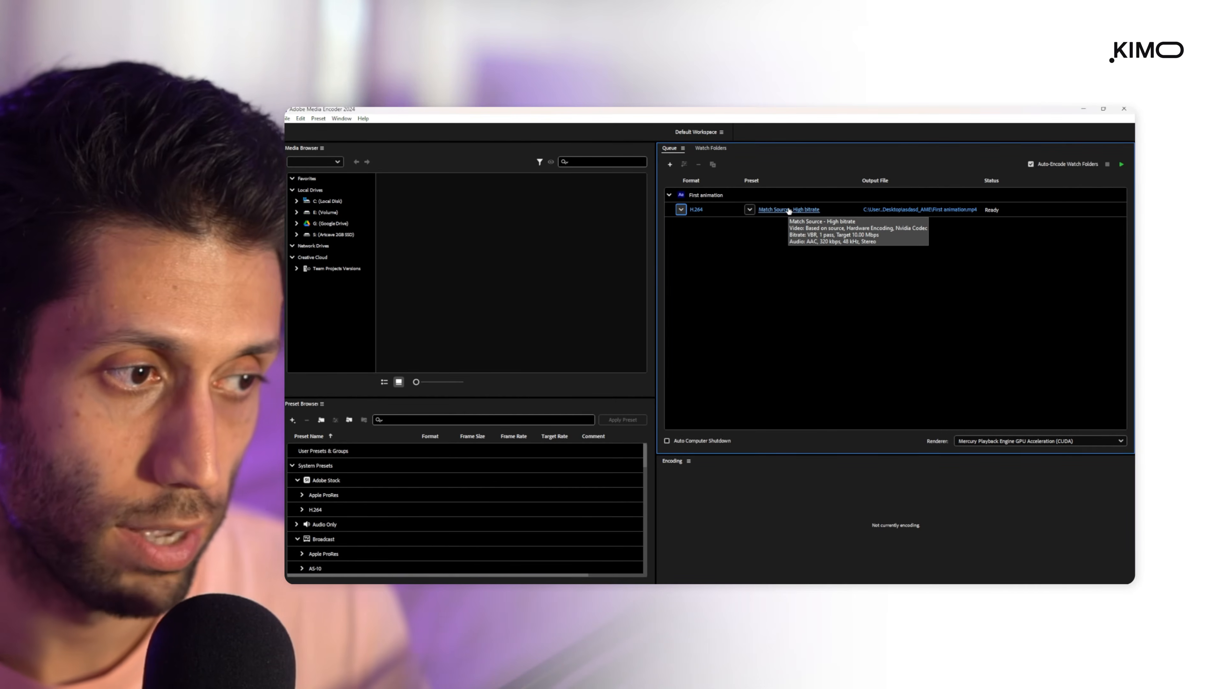
pyautogui.click(1121, 165)
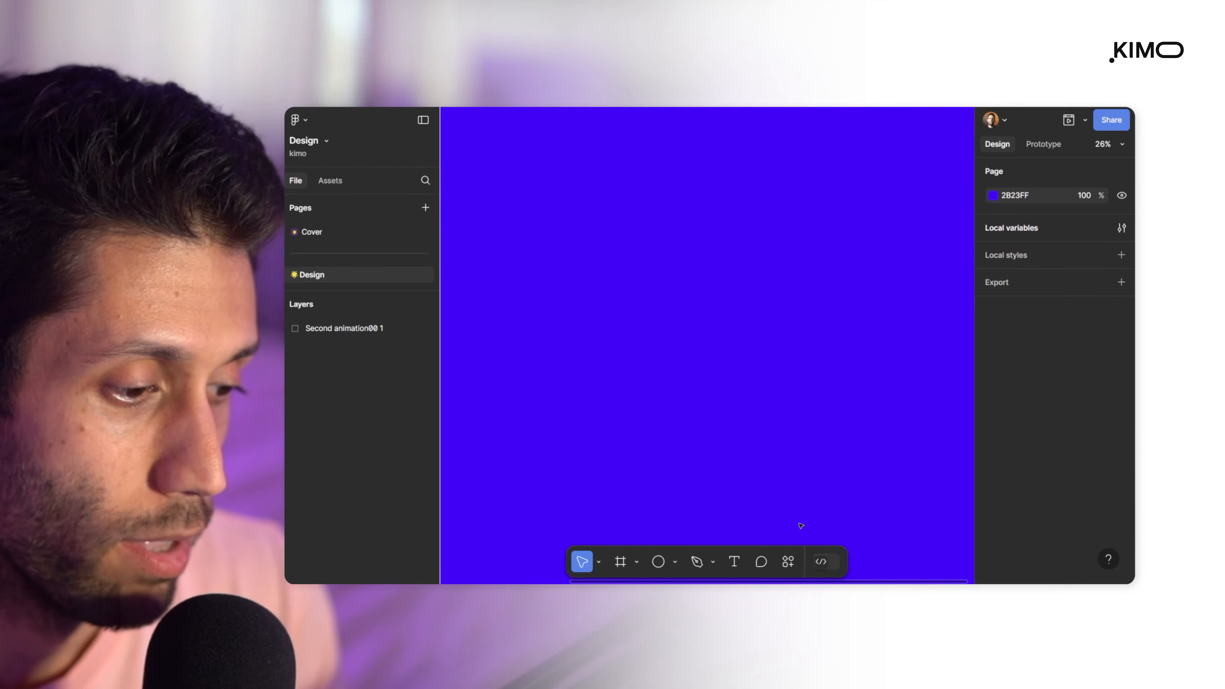
# - Switch to Figma, run the LottieFiles plugin and import the Lottie file of the second animation
pyautogui.click(791, 563)
pyautogui.click(623, 385)
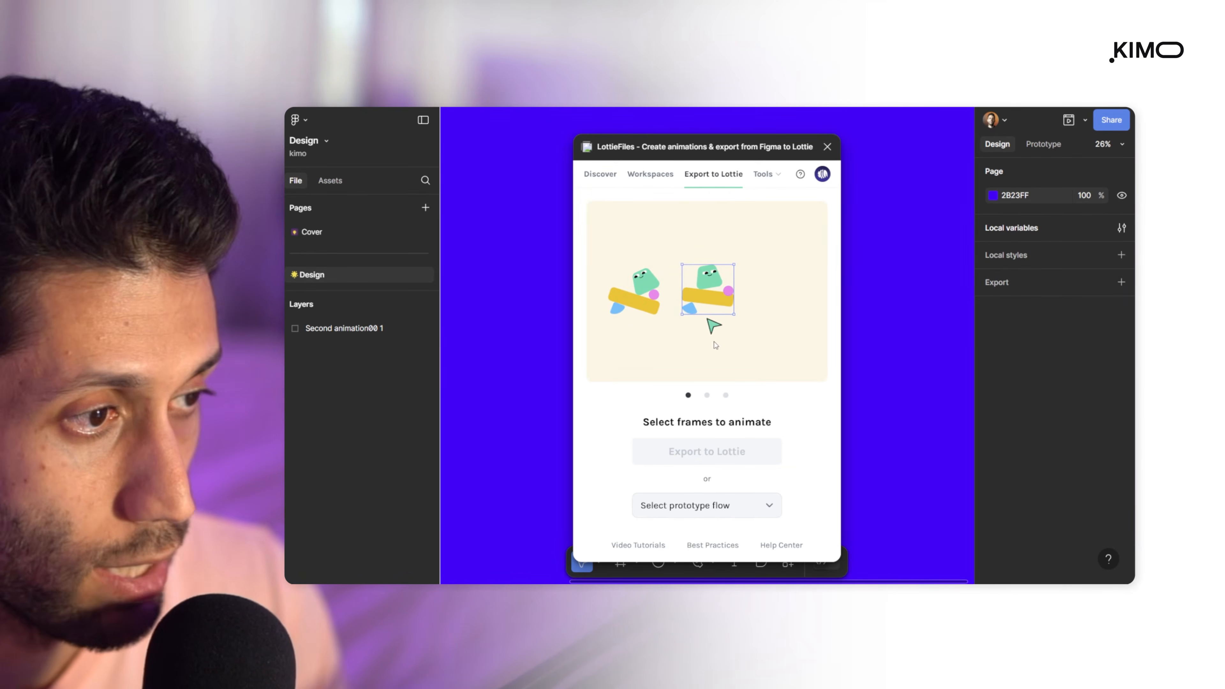
pyautogui.click(776, 179)
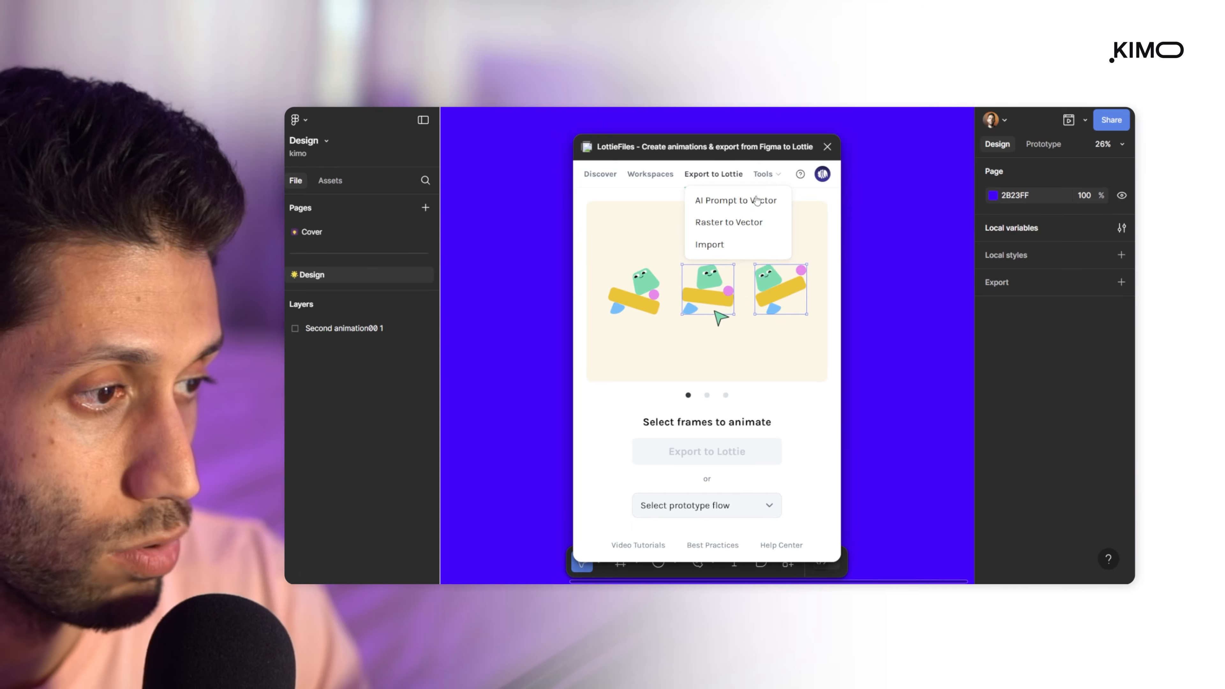
pyautogui.click(724, 244)
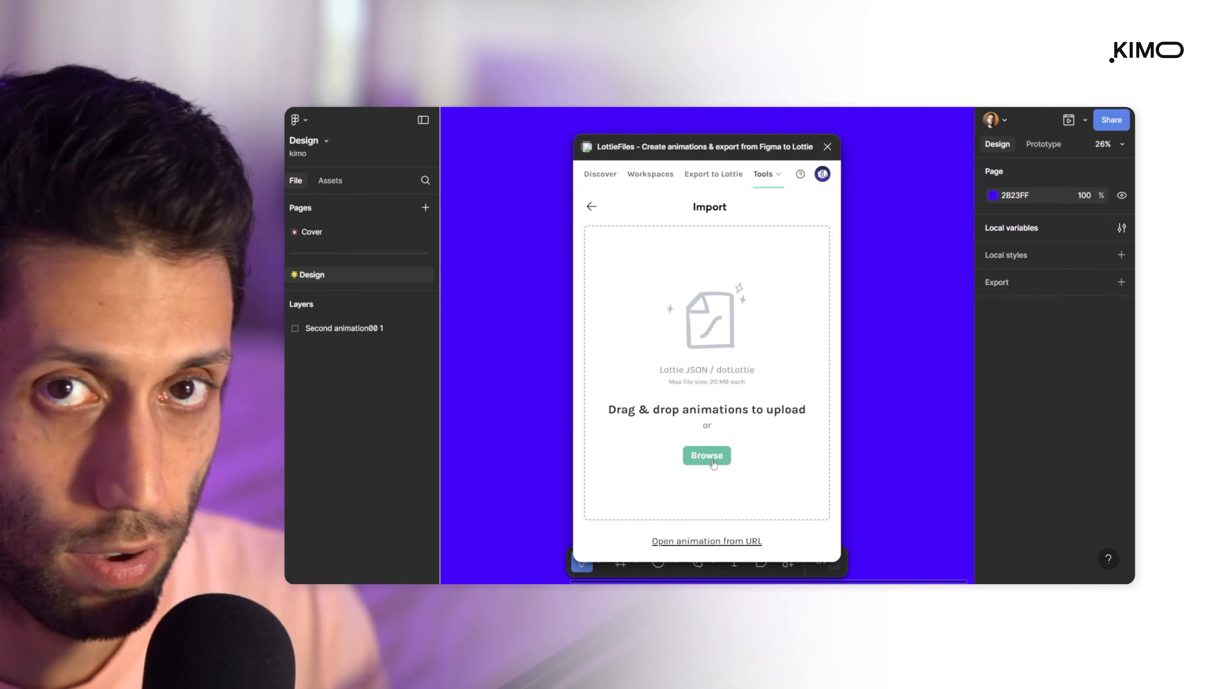
pyautogui.click(707, 455)
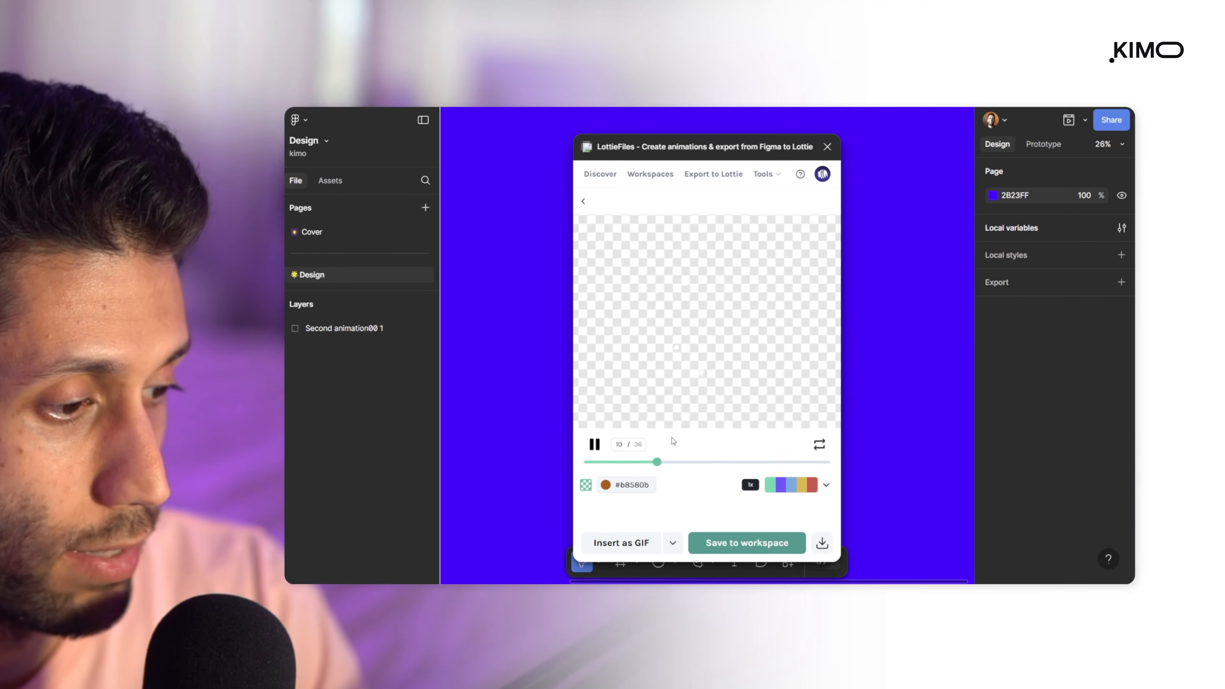
# - Try a solid brown background behind the imported animation and restore the transparent one
pyautogui.click(605, 484)
pyautogui.click(708, 348)
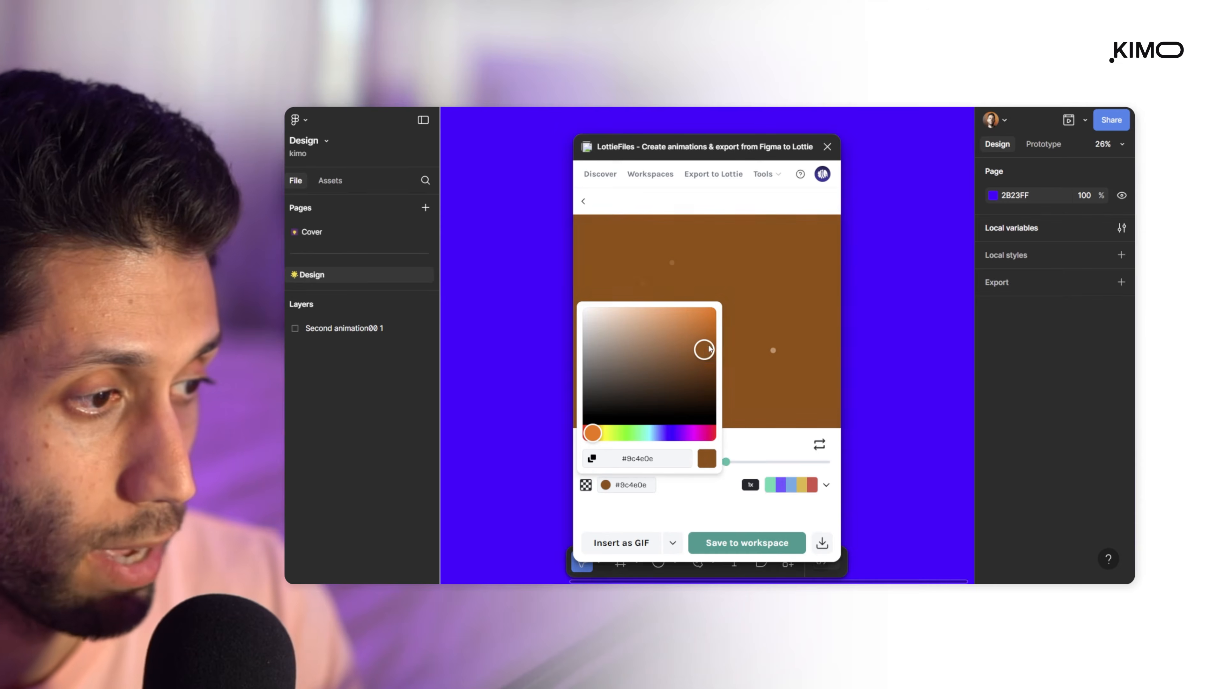
pyautogui.click(586, 486)
pyautogui.click(586, 486)
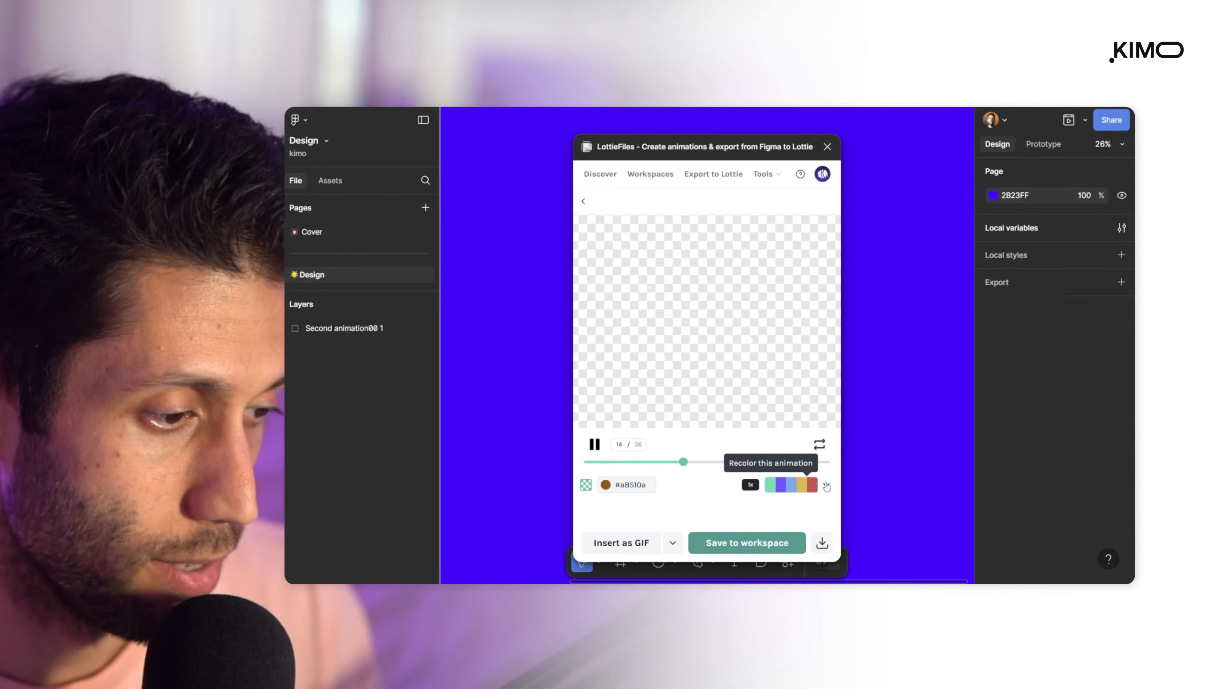
# - Set the animation's playback speed to 0.5x, try several preset palettes and recolour it with the red one
pyautogui.click(750, 485)
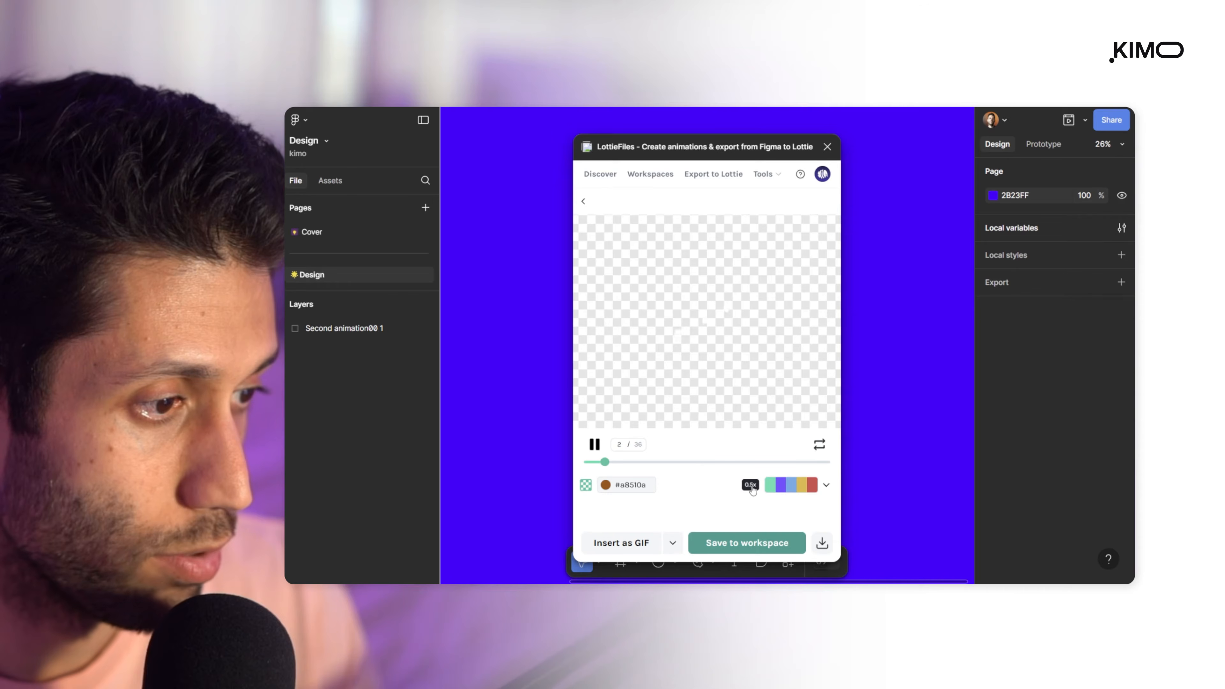
pyautogui.click(826, 485)
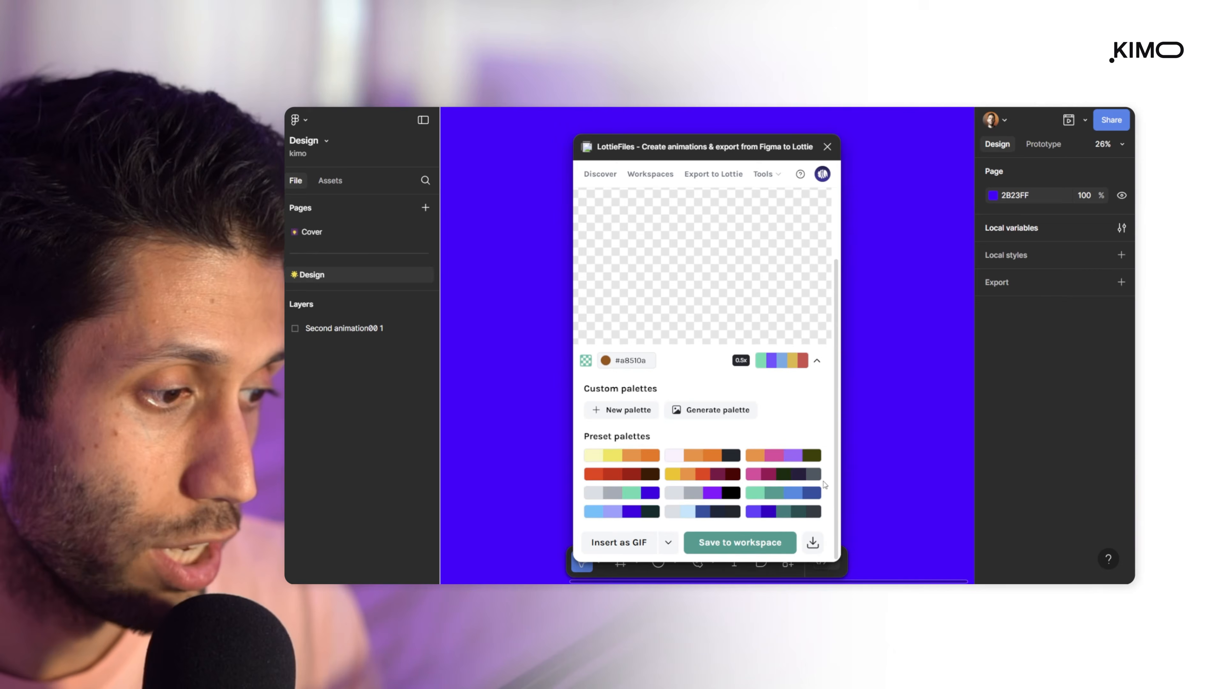
pyautogui.click(707, 474)
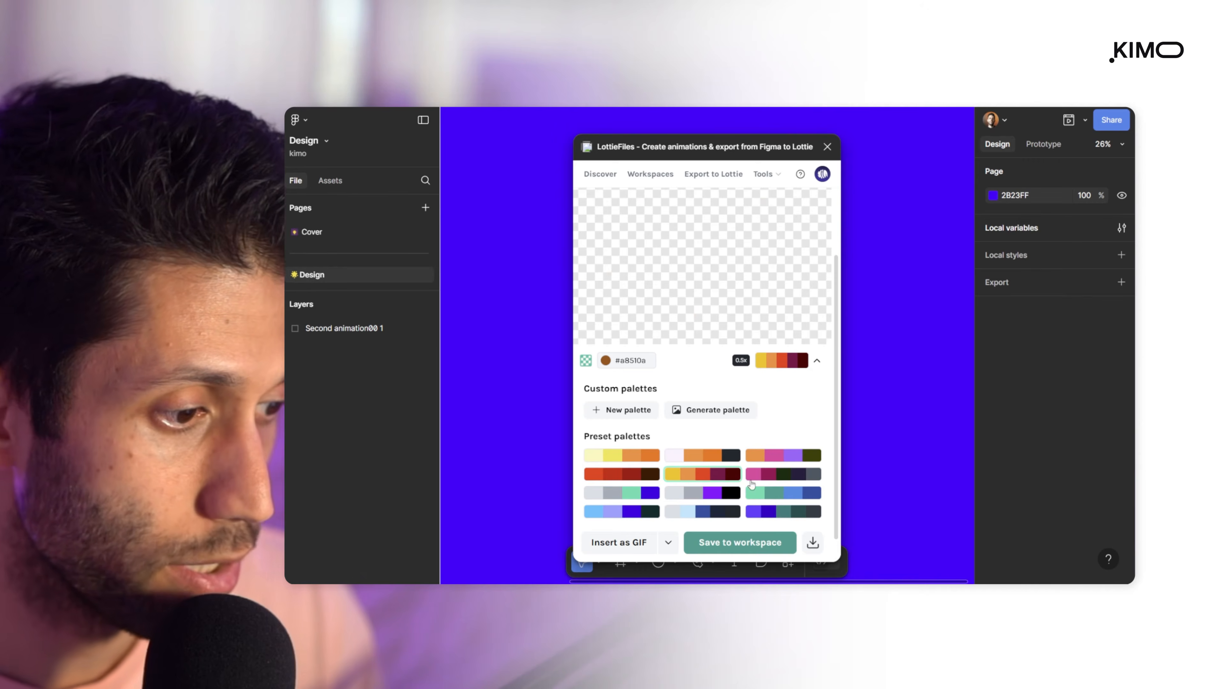
pyautogui.click(773, 495)
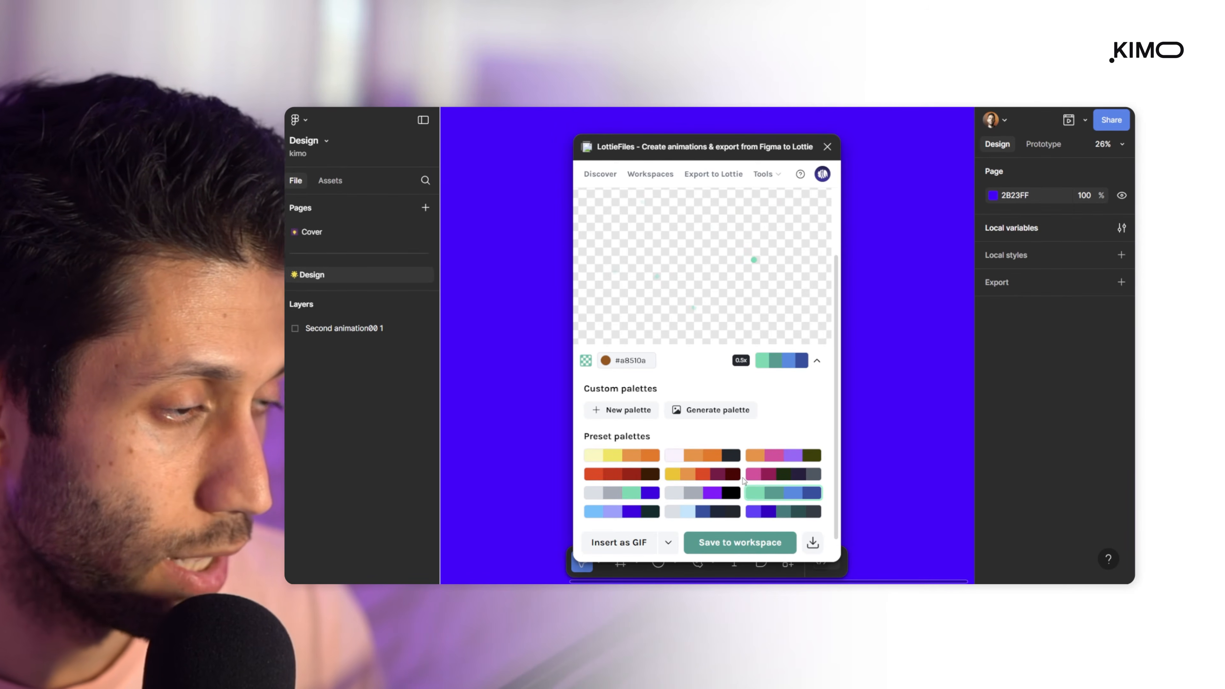
pyautogui.click(624, 474)
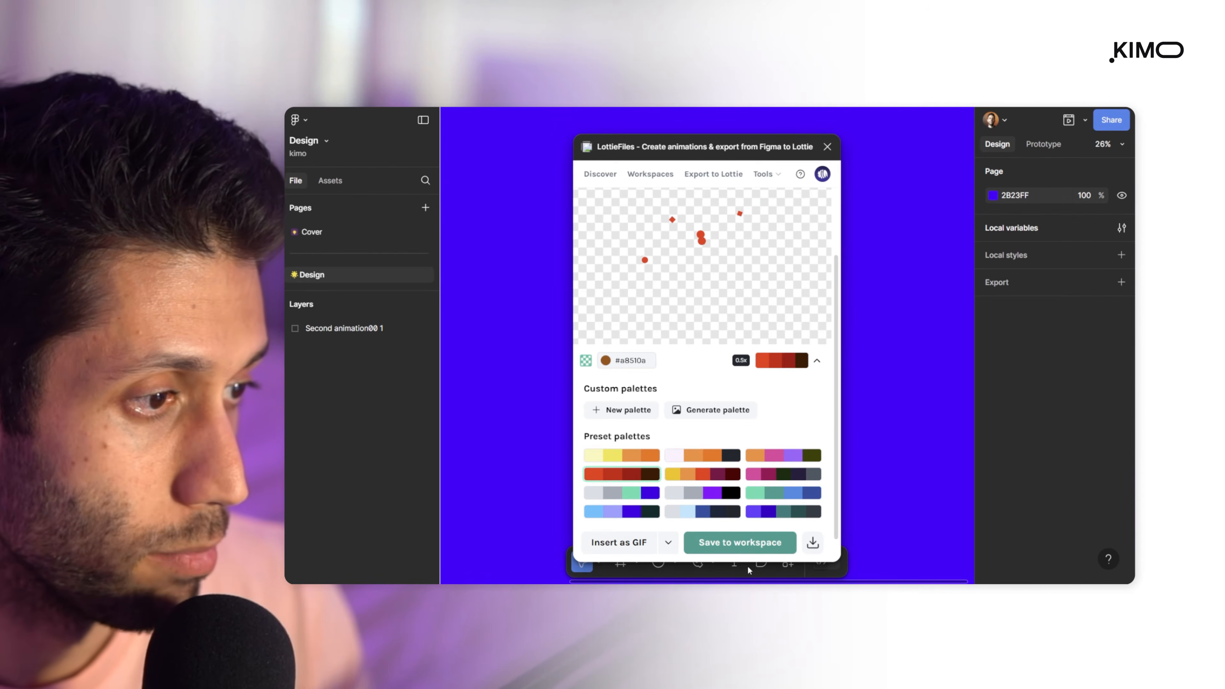
# - Insert the animation as a Medium (500 x 500) GIF with transparency and close the plugin
pyautogui.click(668, 543)
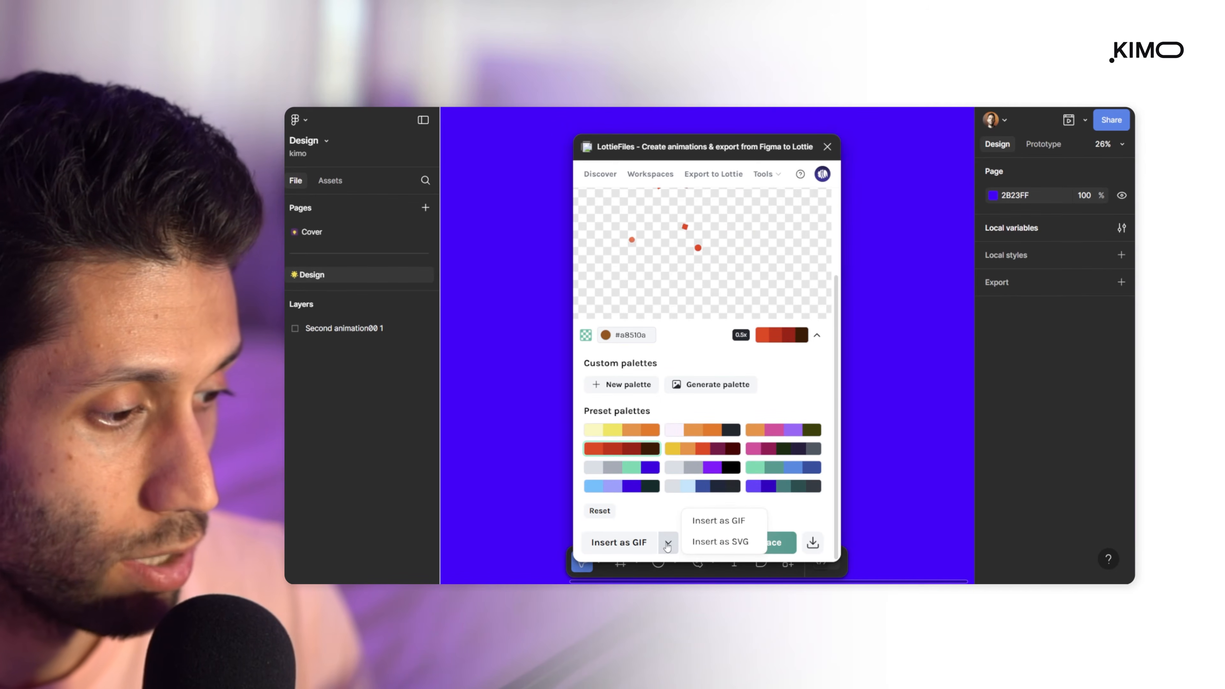
pyautogui.click(625, 544)
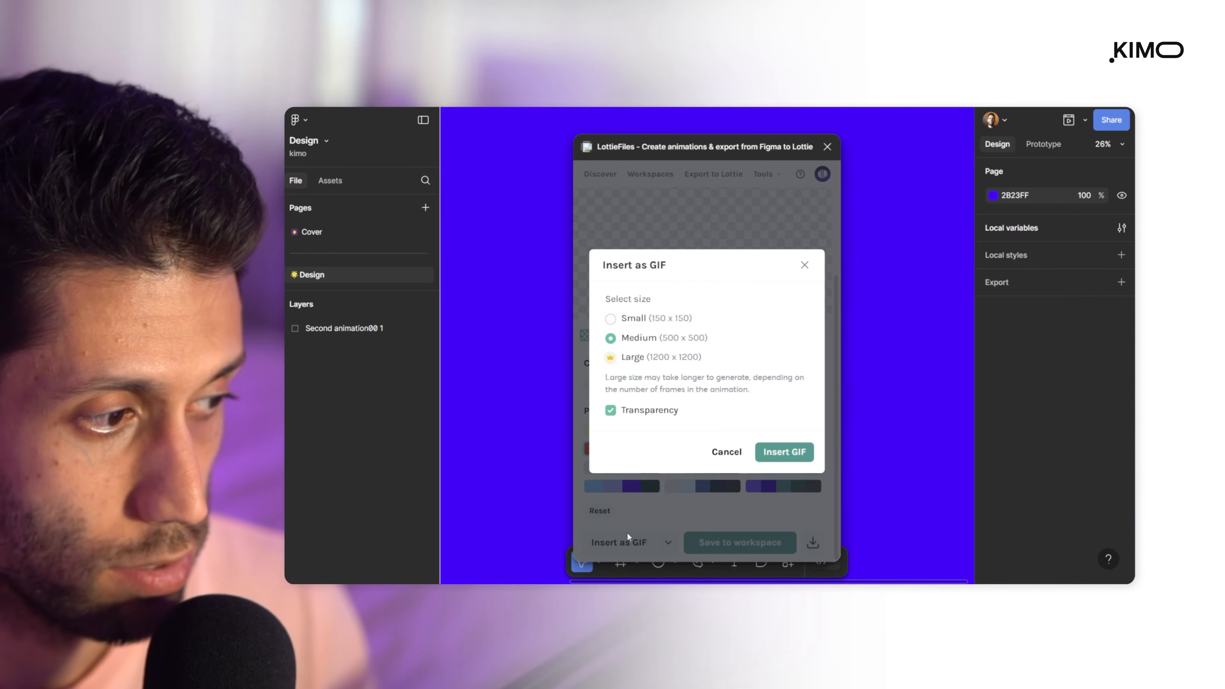
pyautogui.click(778, 454)
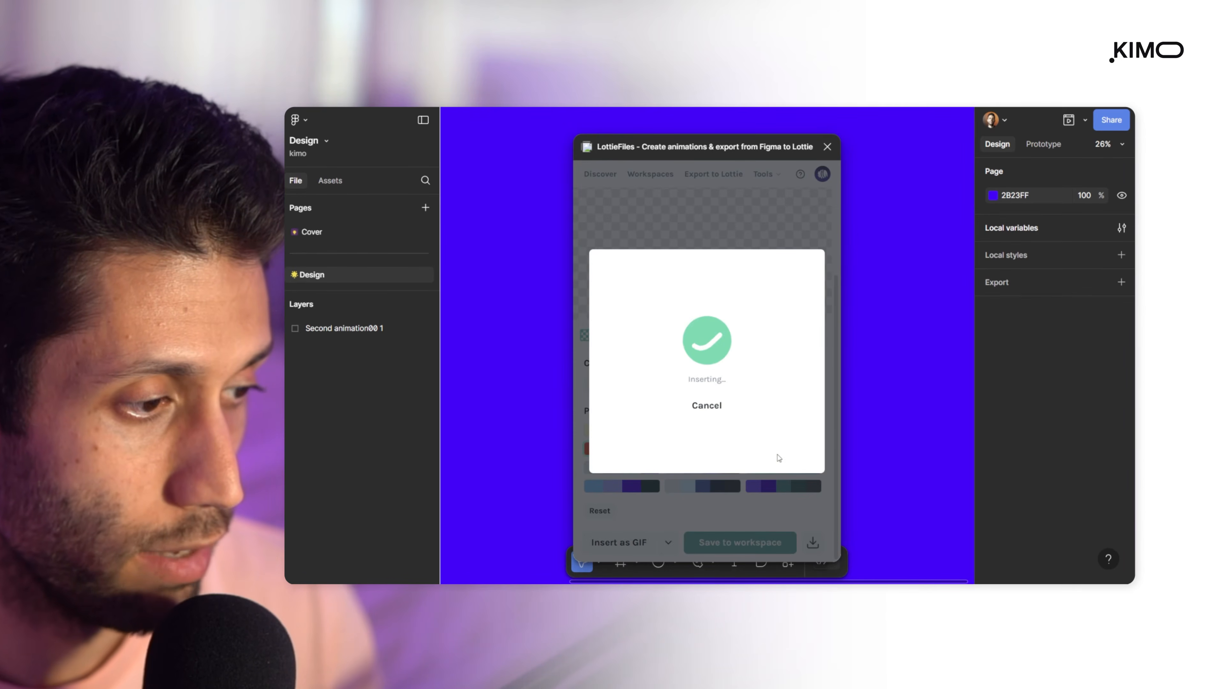
pyautogui.click(827, 147)
# - Draw a frame about 798 x 714 around the inserted GIF on the canvas
pyautogui.scroll(5, 764, 395)
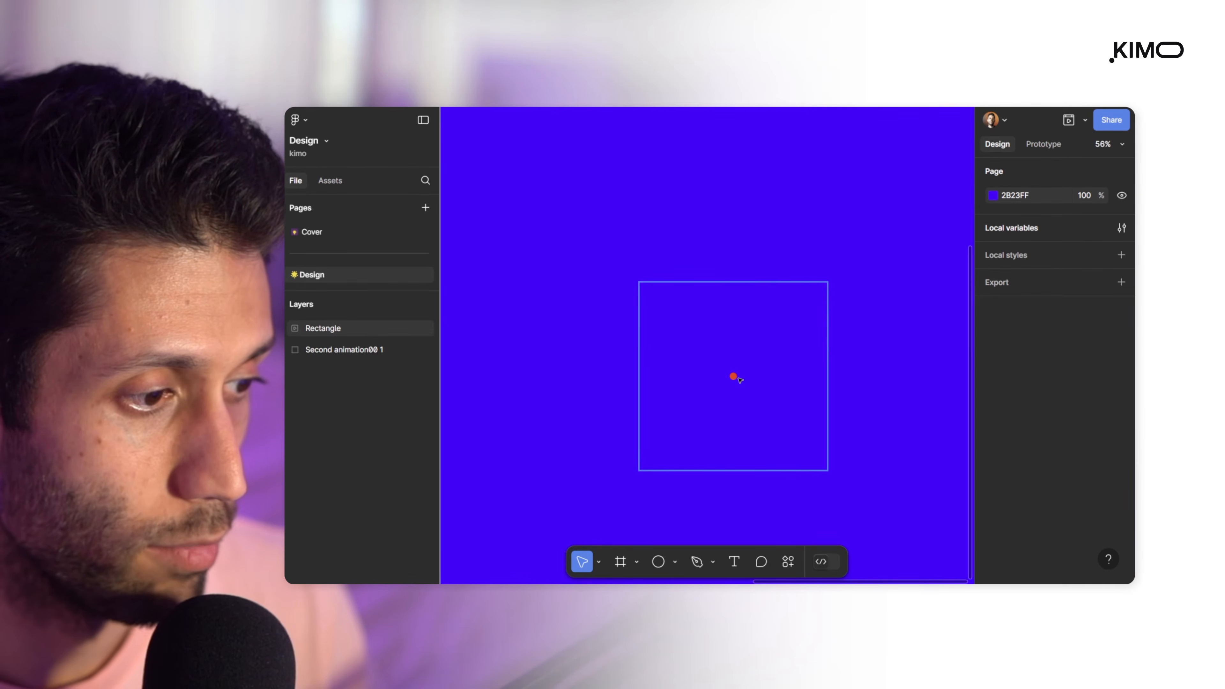
pyautogui.press('Escape')
pyautogui.press('f')
pyautogui.moveTo(598, 255); pyautogui.dragTo(647, 326)
pyautogui.moveTo(707, 388); pyautogui.dragTo(900, 524)
# - Fill the frame around the GIF with a near-black navy and preview the frame as a prototype
pyautogui.click(992, 462)
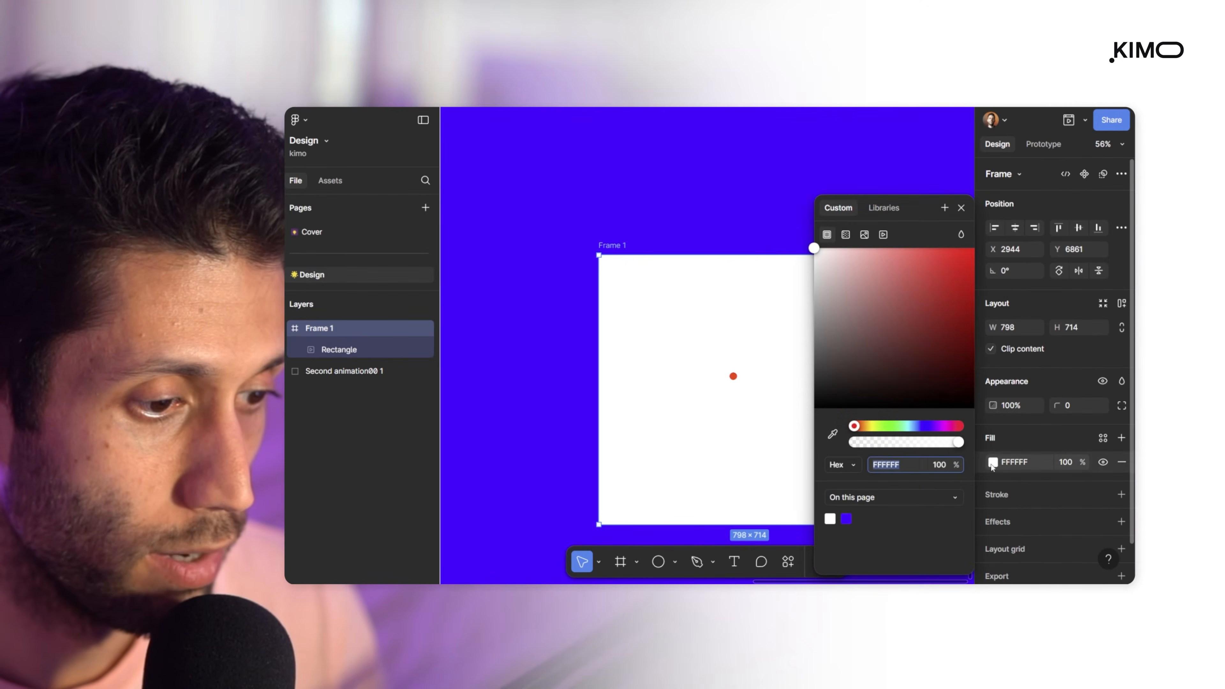
pyautogui.moveTo(856, 380); pyautogui.dragTo(798, 408)
pyautogui.moveTo(908, 425); pyautogui.dragTo(923, 427)
pyautogui.moveTo(934, 366); pyautogui.dragTo(973, 392)
pyautogui.click(694, 234)
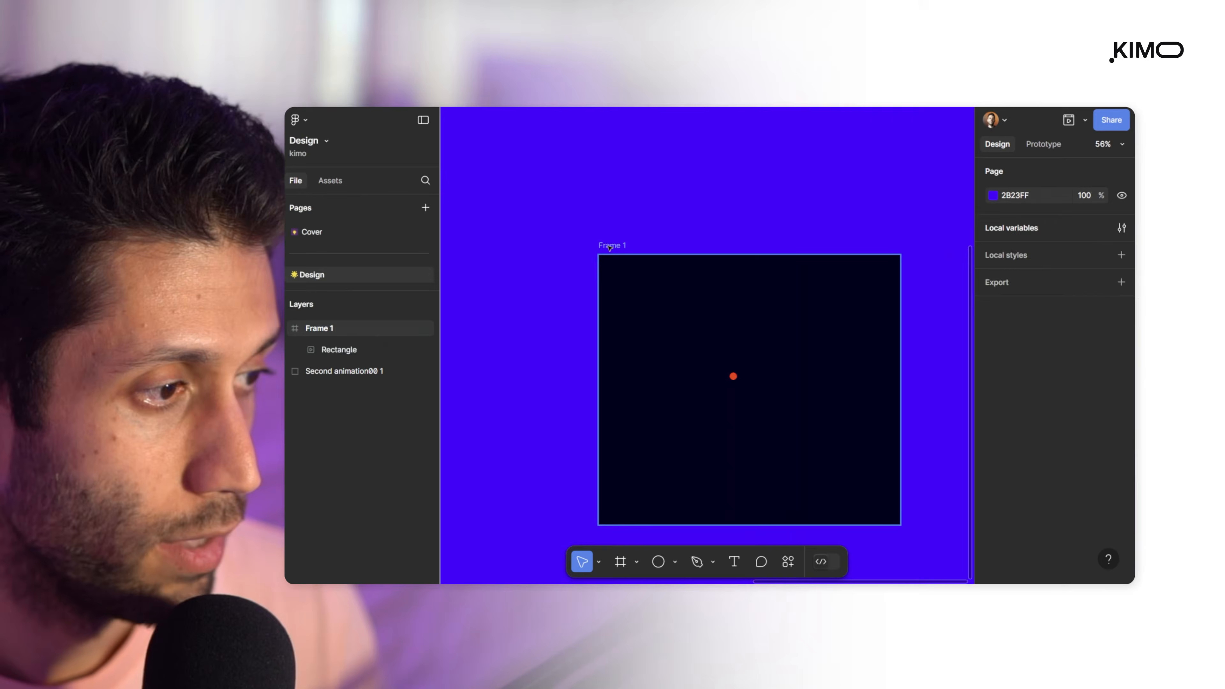
pyautogui.click(611, 245)
pyautogui.click(1067, 120)
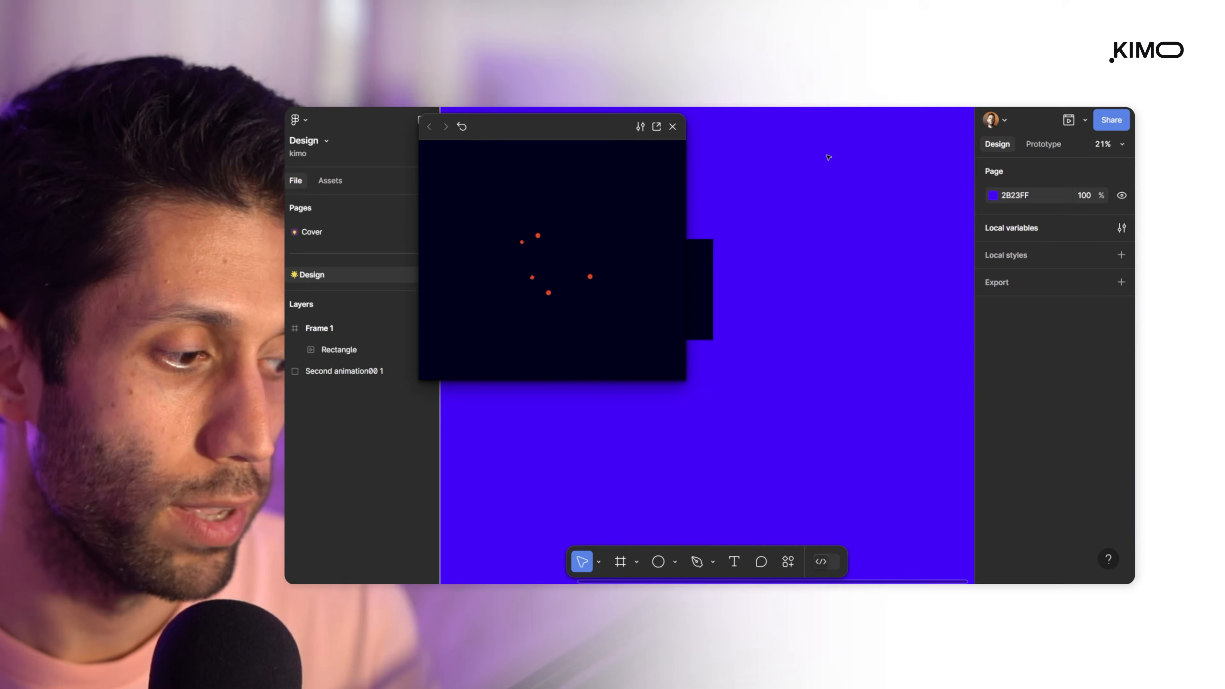
# - Draw a frame about 1272 x 926 beside the navy frame and switch its fill type to video
pyautogui.press('f')
pyautogui.moveTo(761, 298); pyautogui.dragTo(941, 429)
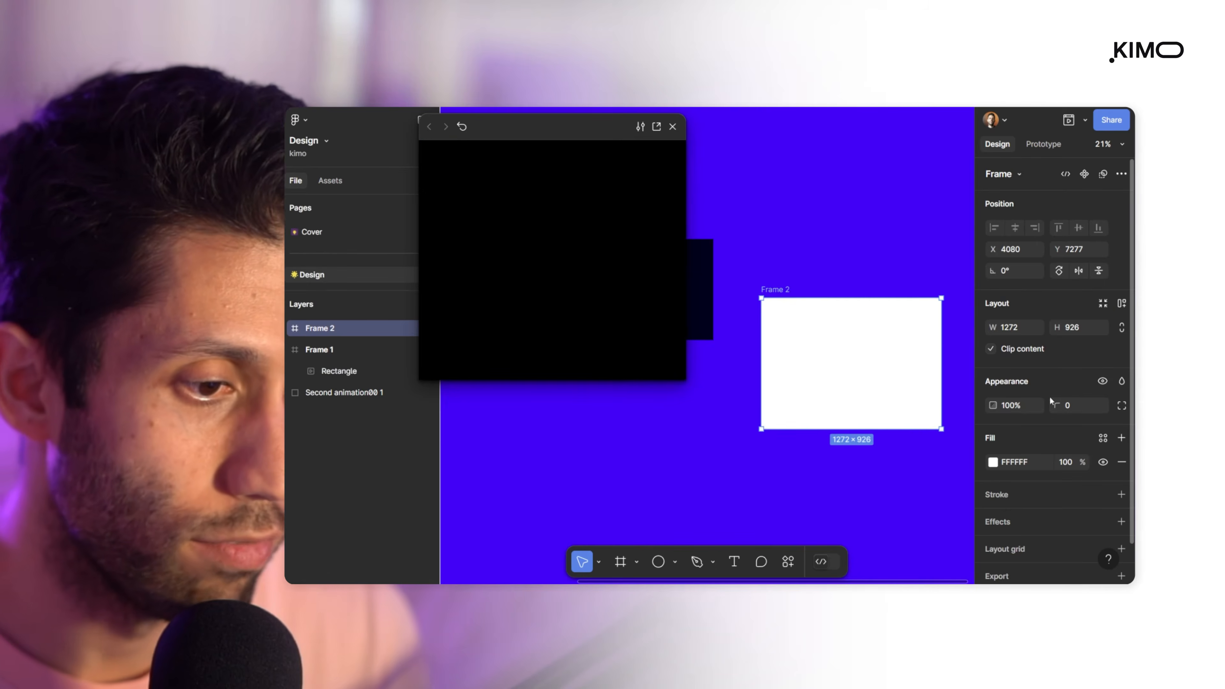
pyautogui.click(993, 462)
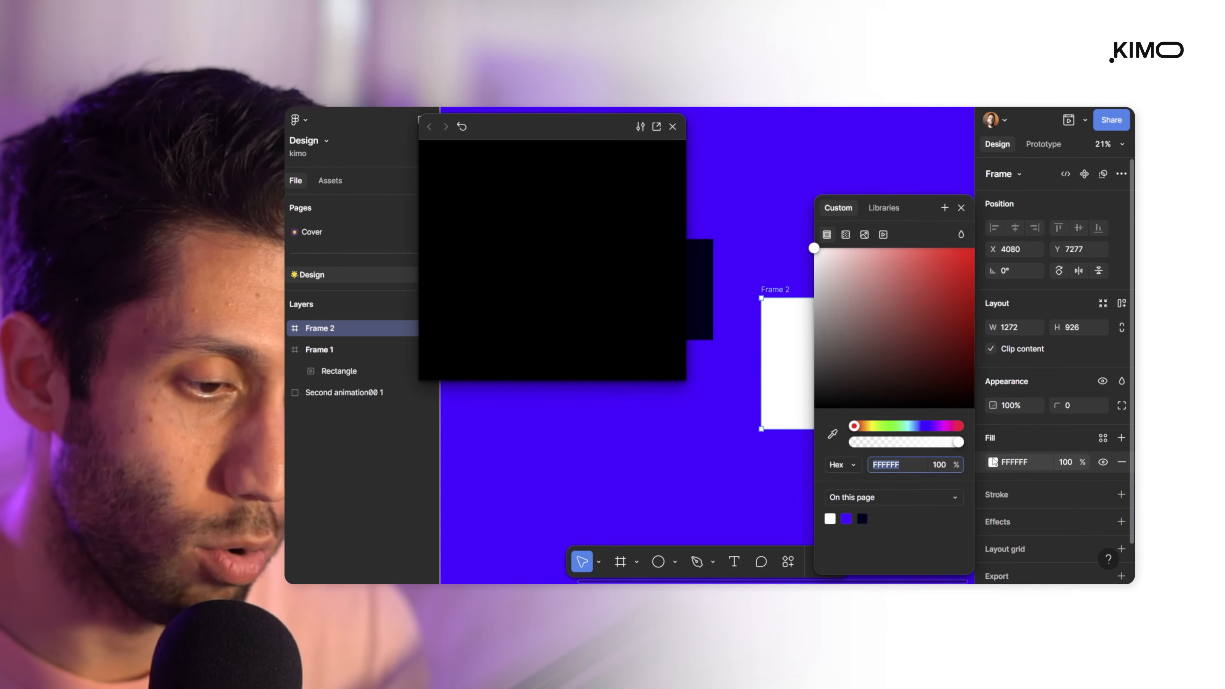
pyautogui.click(884, 234)
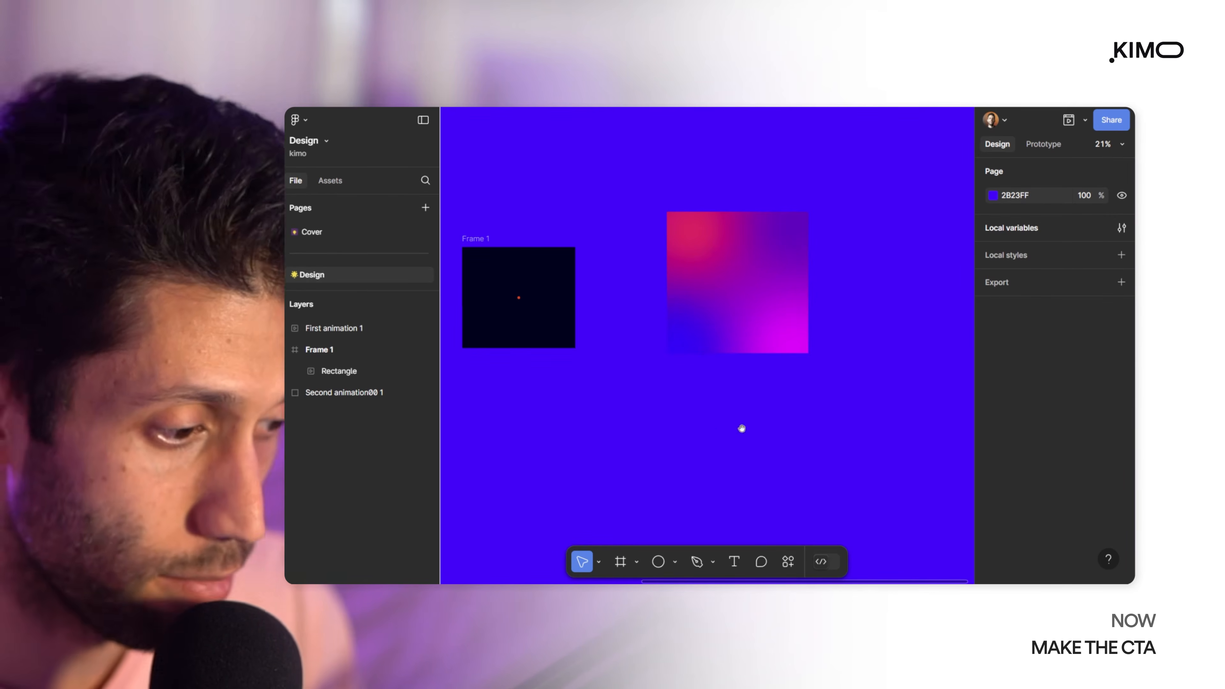
# - Add the bold 24-size text "Click here" on the empty canvas beside the gradient video
pyautogui.moveTo(735, 428); pyautogui.dragTo(570, 427)
pyautogui.click(733, 561)
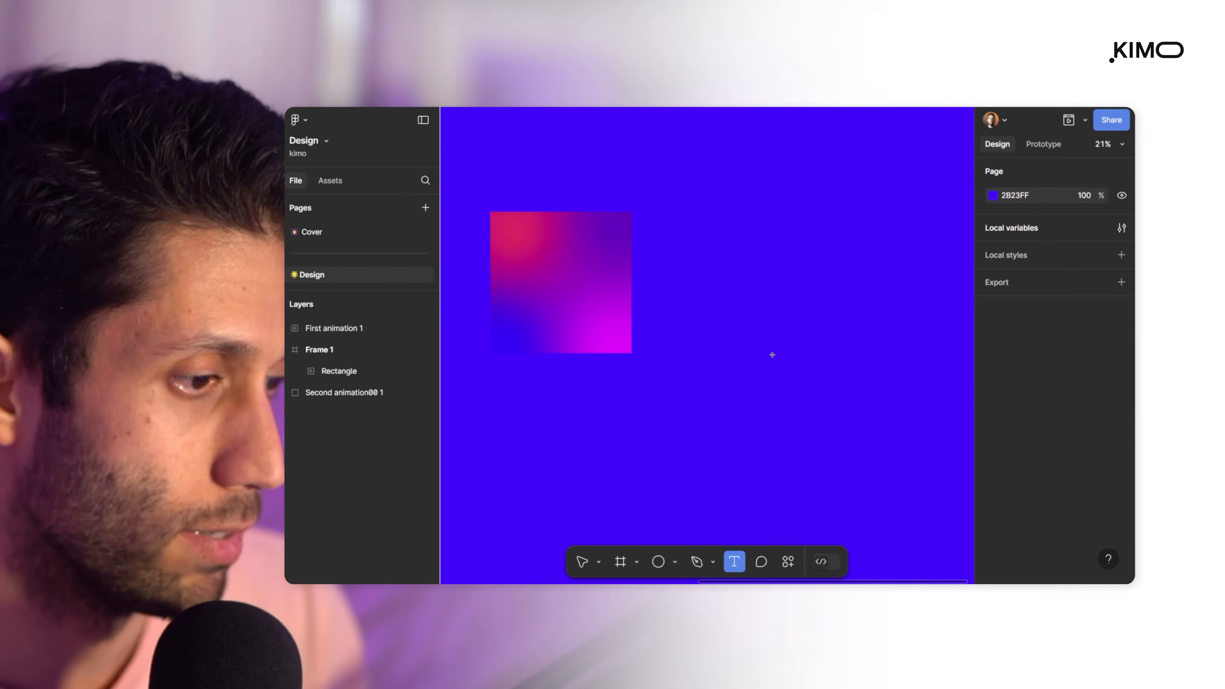
pyautogui.click(793, 379)
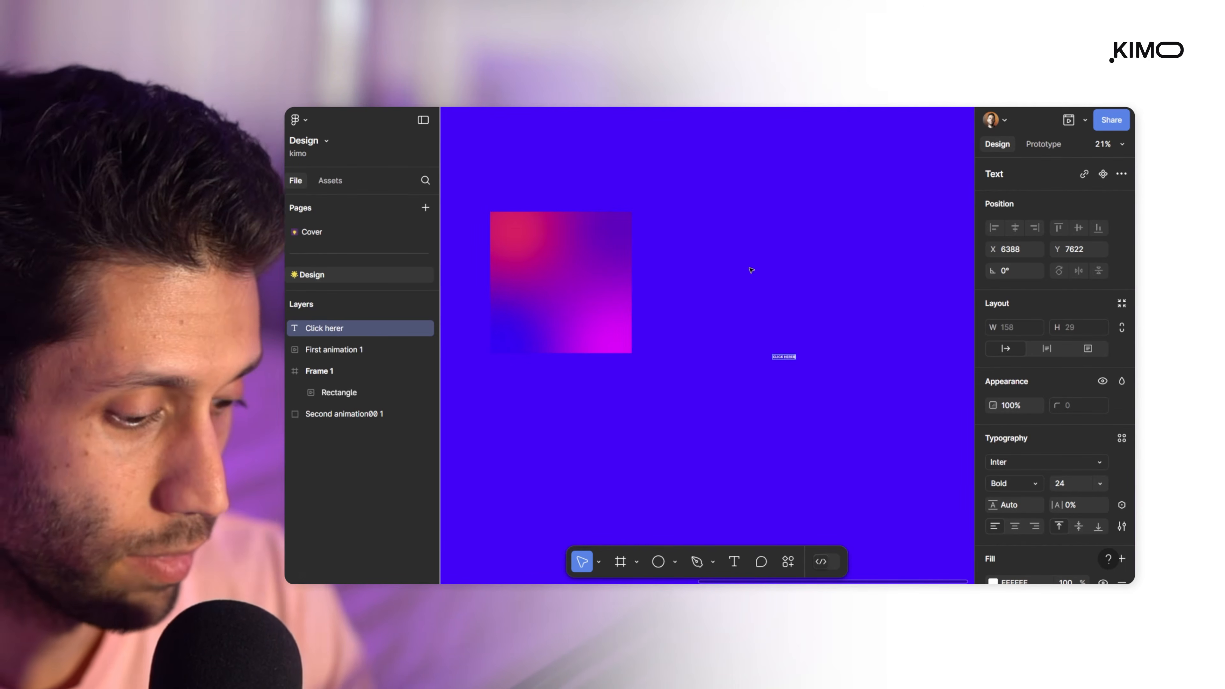
pyautogui.press('Escape')
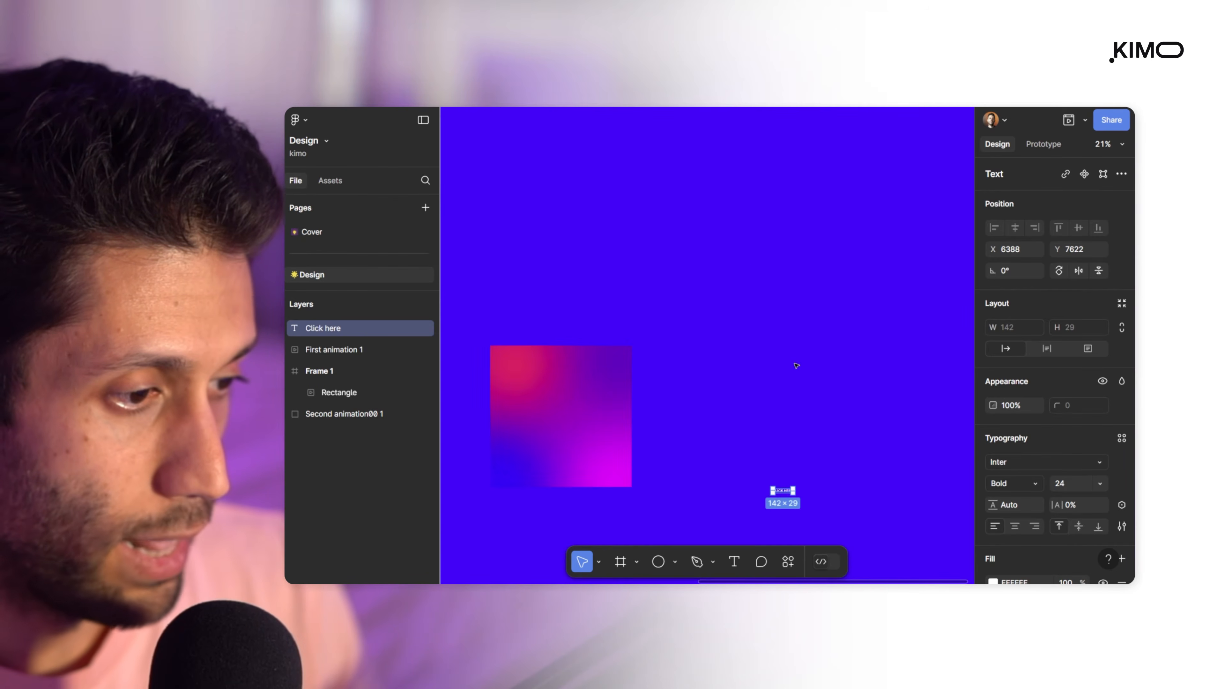
pyautogui.hotkey('shift', '2')
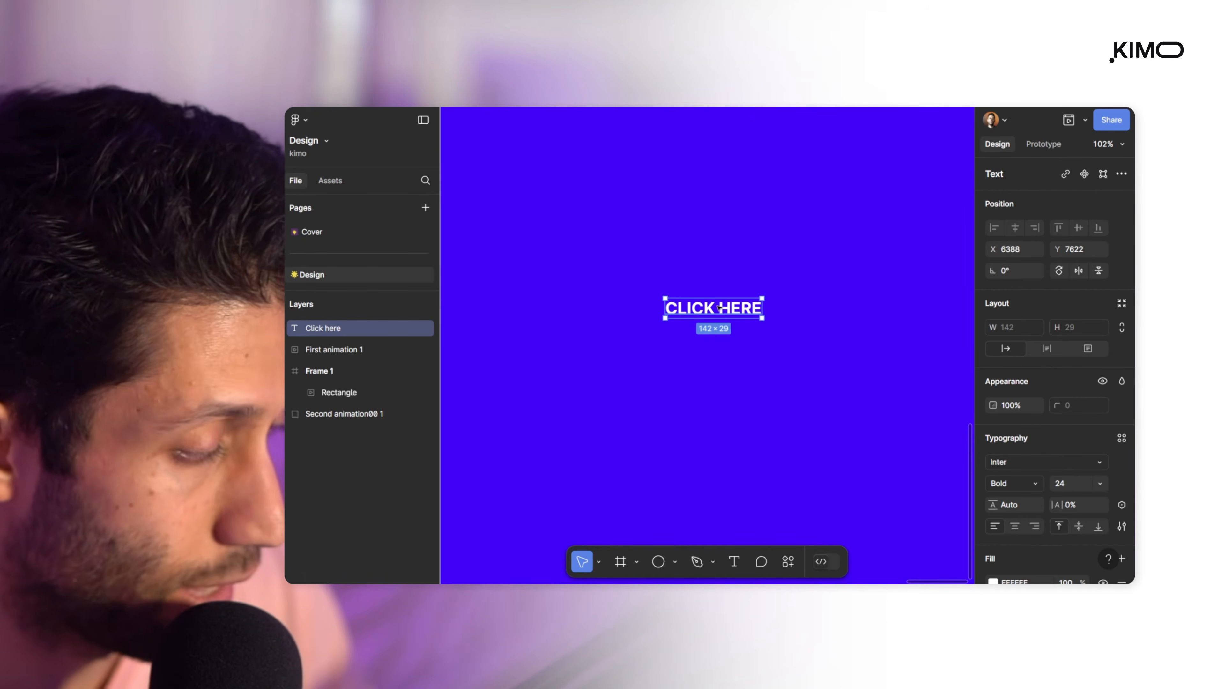
# - Wrap the text in an auto layout frame with 25 horizontal padding and a red EE0000 fill
pyautogui.hotkey('shift', 'a')
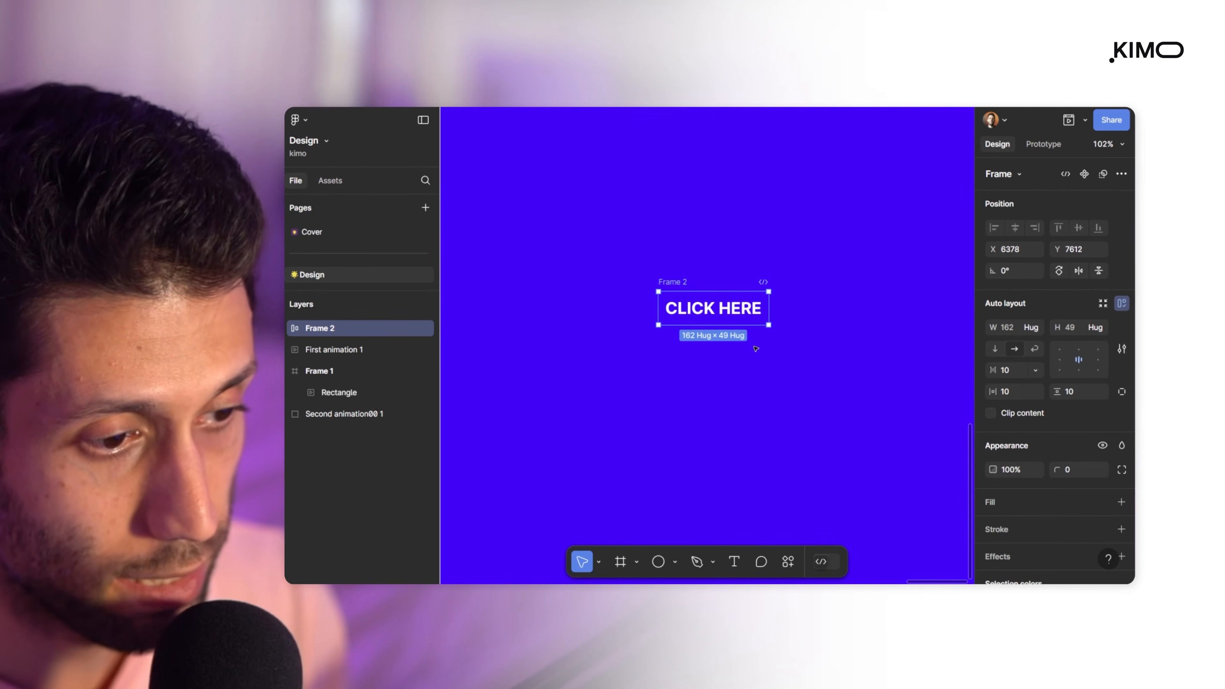
pyautogui.moveTo(993, 391); pyautogui.dragTo(1010, 392)
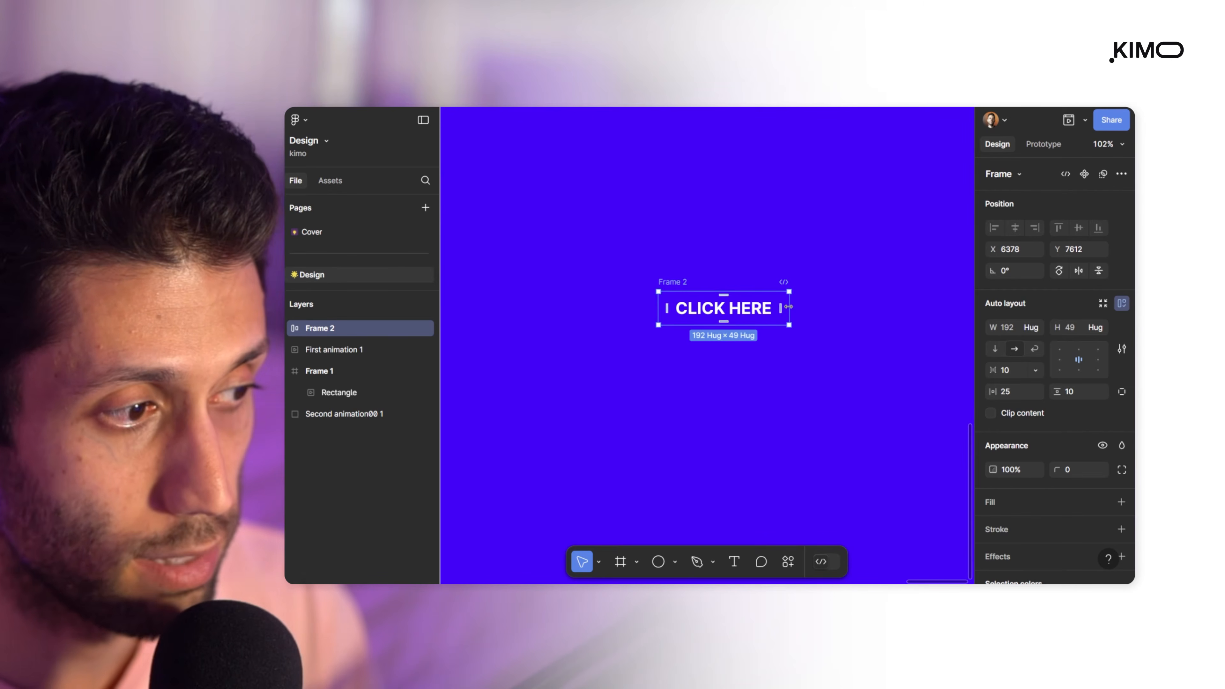
pyautogui.click(1121, 501)
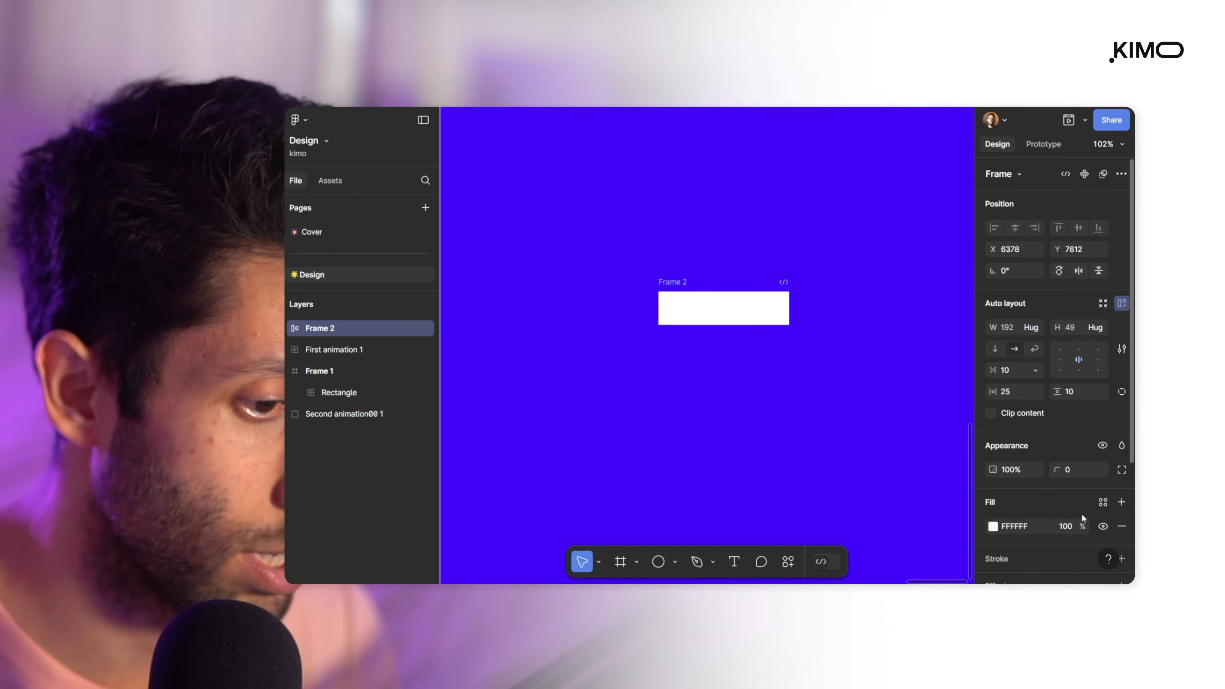
pyautogui.click(993, 526)
pyautogui.moveTo(920, 327); pyautogui.dragTo(974, 275)
pyautogui.click(772, 261)
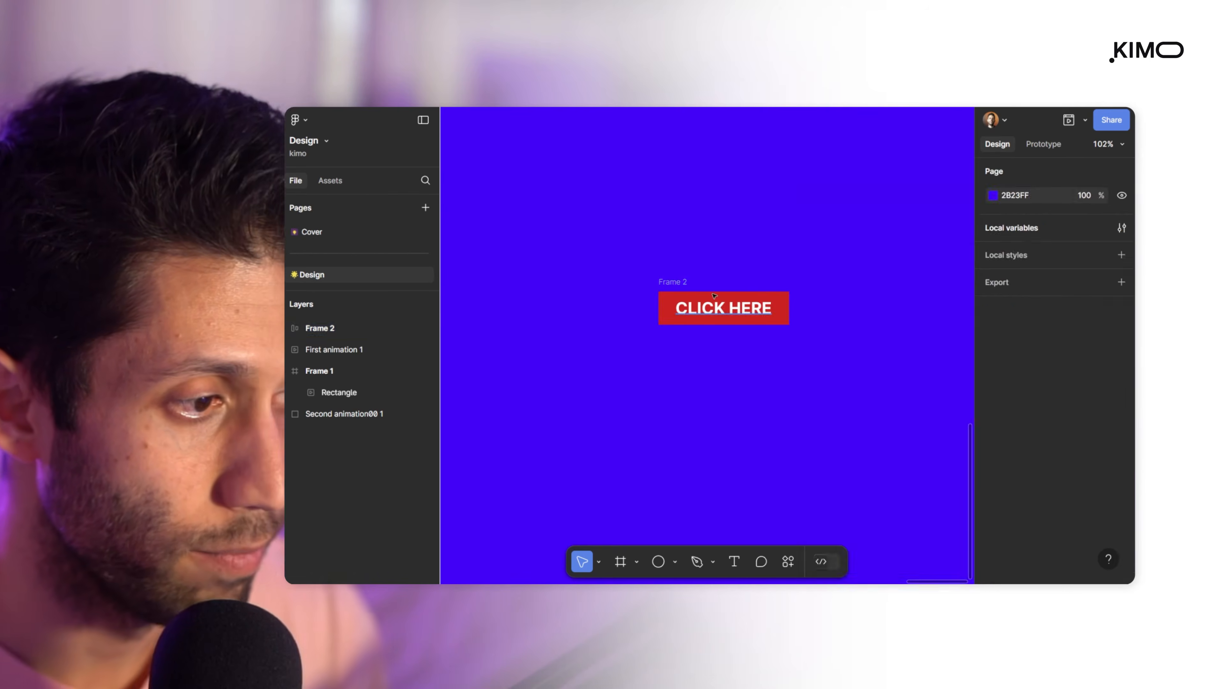
# - Replace the button label with "rtrtert" to test the hugging frame and view its width sizing options
pyautogui.click(665, 283)
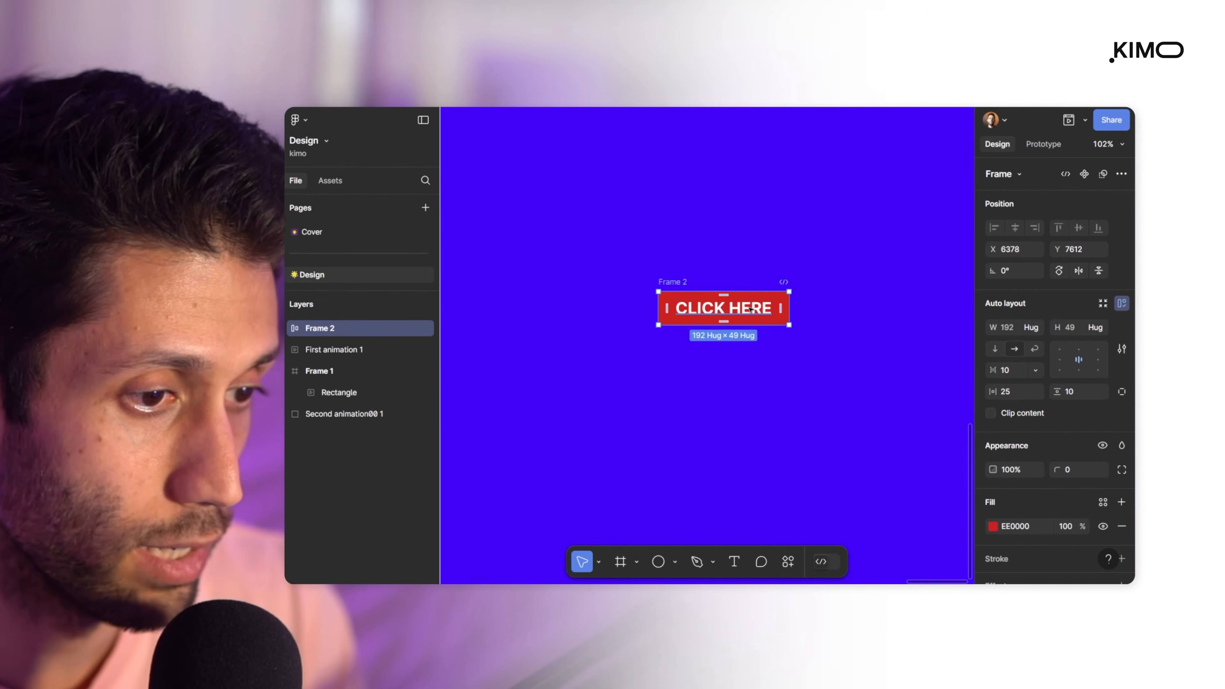
pyautogui.doubleClick(751, 308)
pyautogui.write('rtrtert')
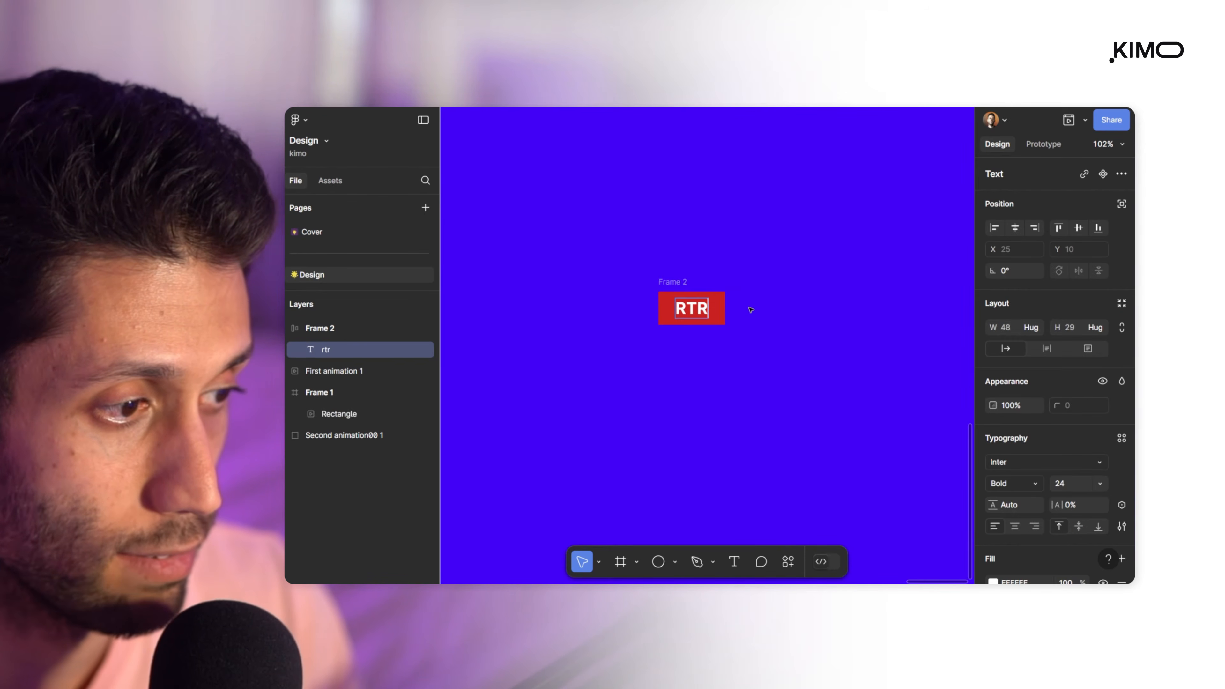
pyautogui.press('Escape')
pyautogui.press('Escape')
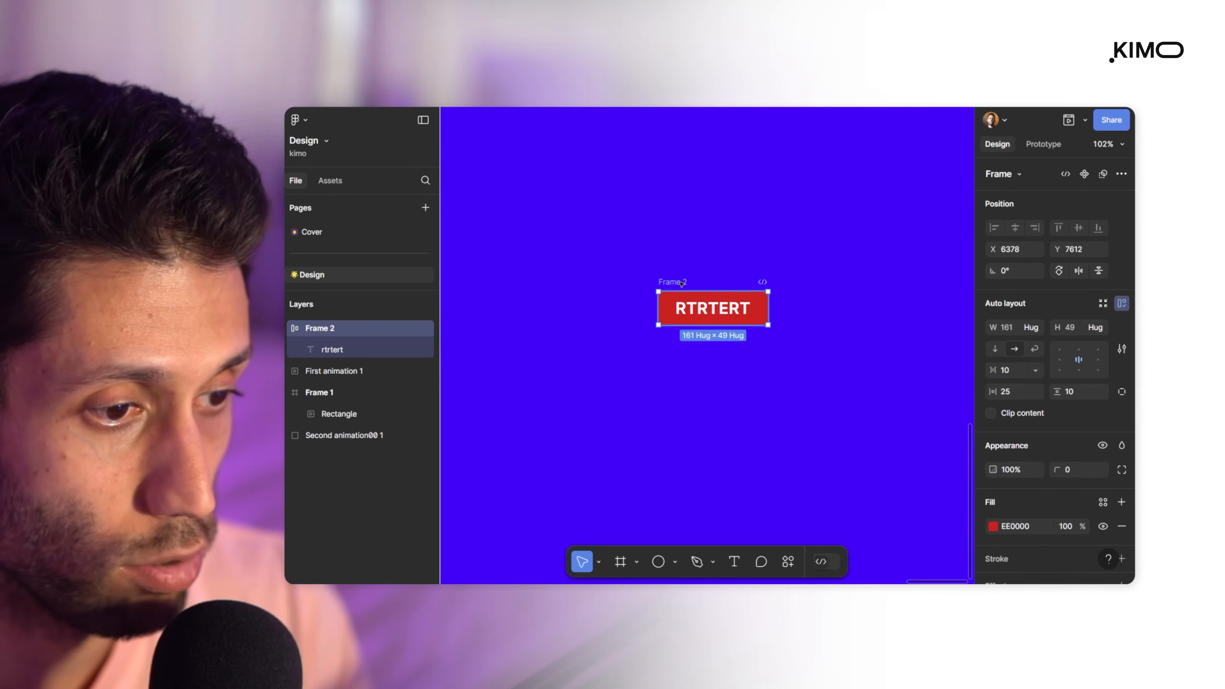
pyautogui.click(1041, 326)
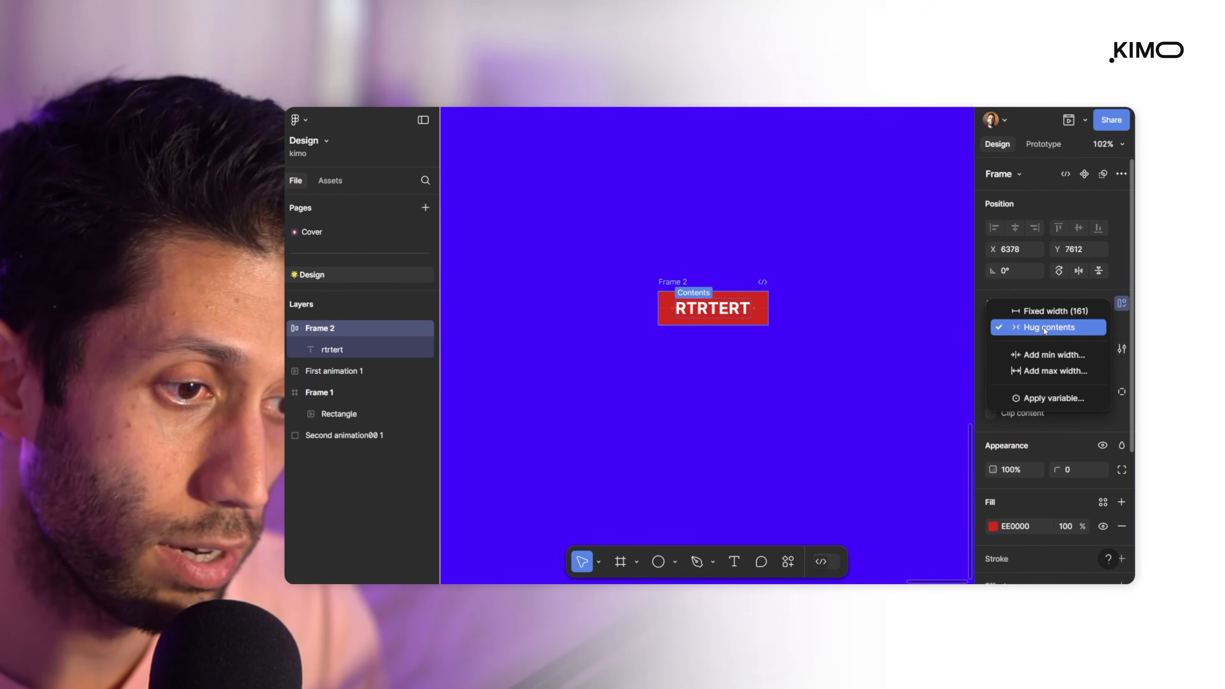
pyautogui.click(770, 361)
# - Change the red button's label back to "Click here"
pyautogui.press('Return')
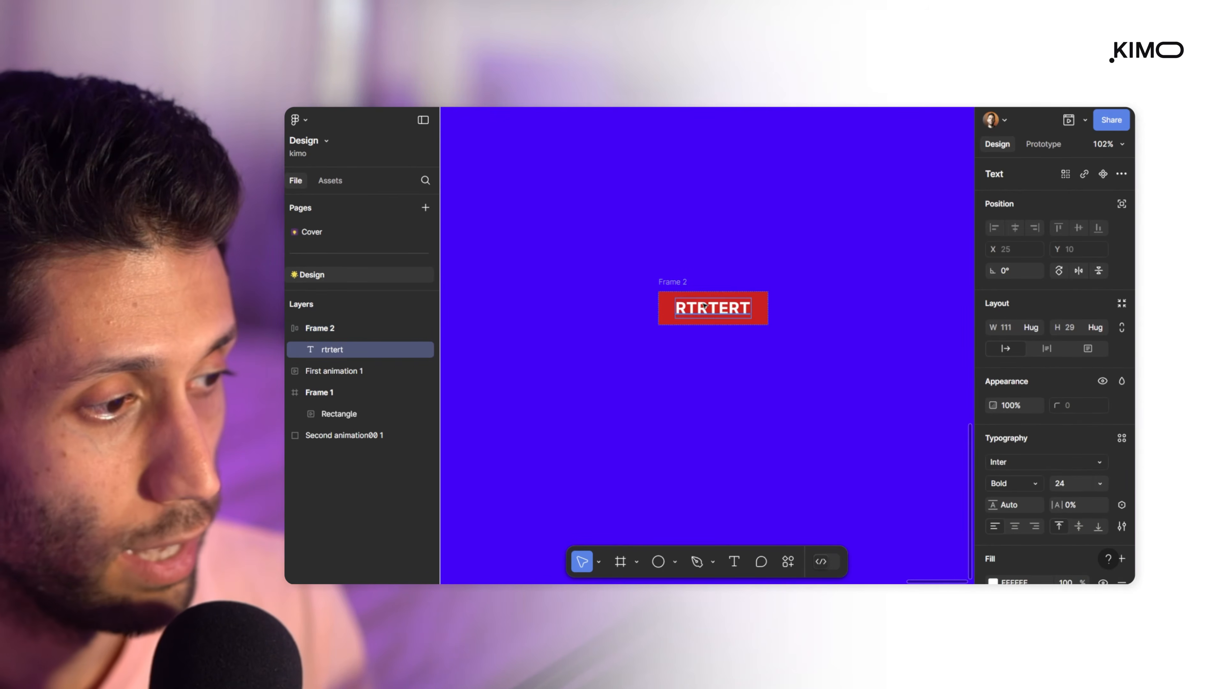
pyautogui.press('Return')
pyautogui.press('Escape')
pyautogui.hotkey('shift', 'Return')
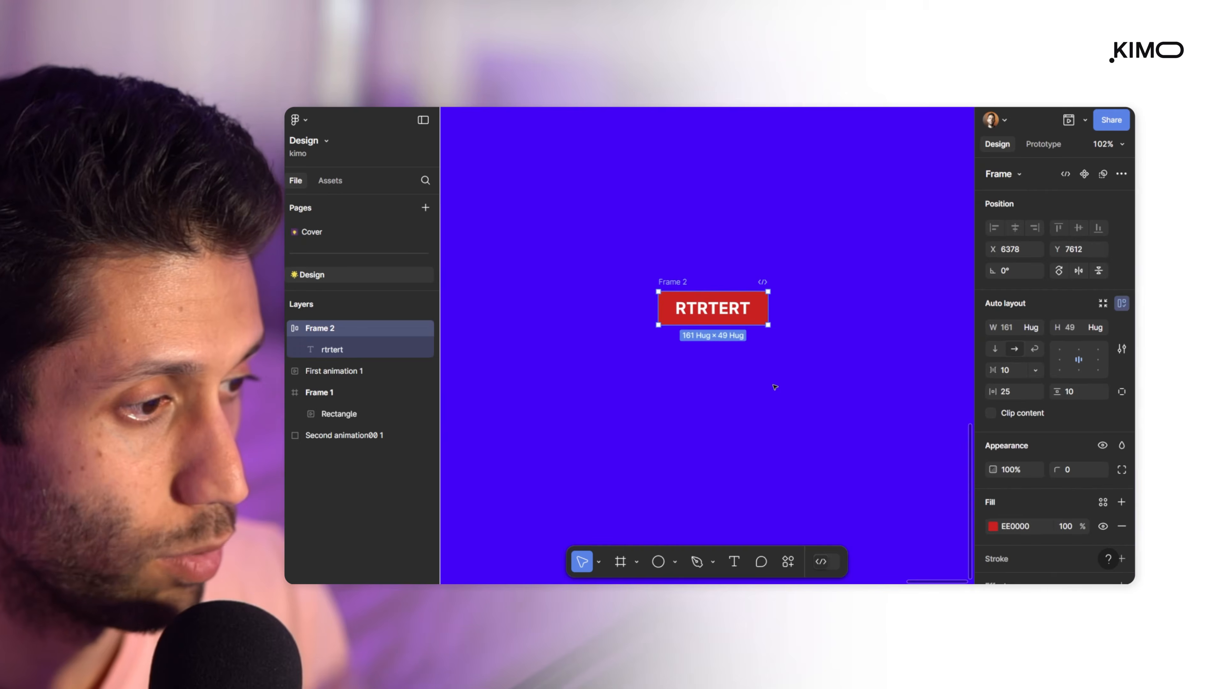
pyautogui.press('Return')
pyautogui.press('Return')
pyautogui.write('Click here')
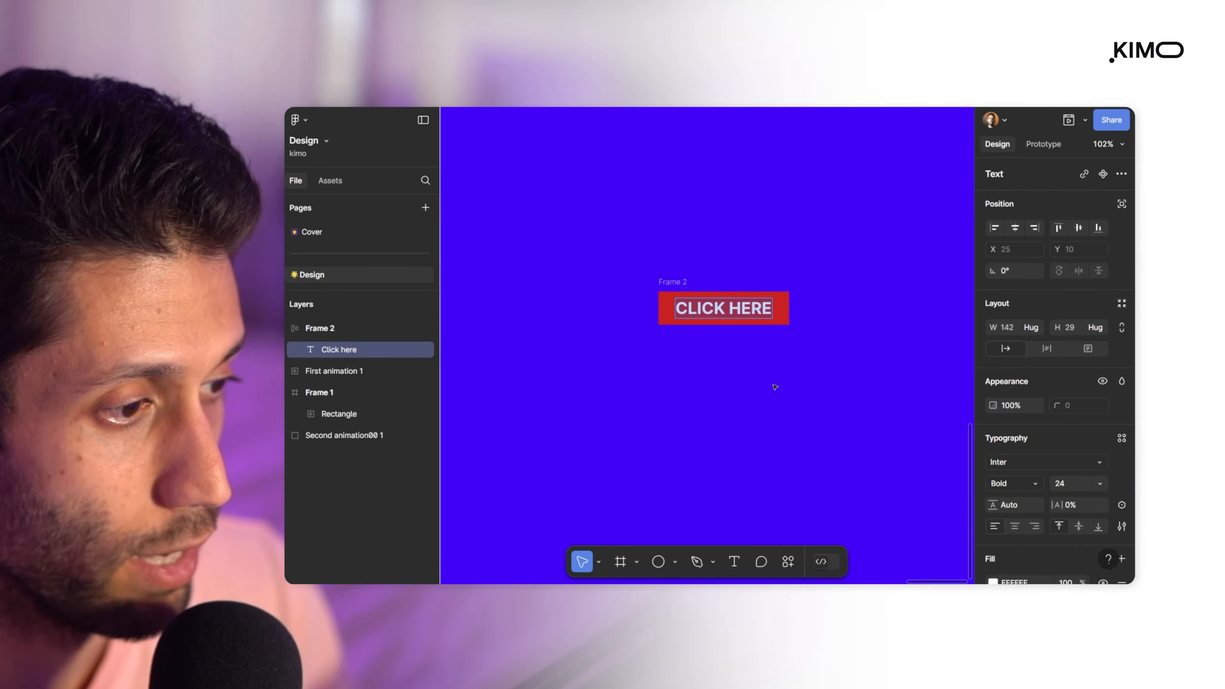
pyautogui.press('Escape')
pyautogui.hotkey('shift', 'Return')
# - Set the button's vertical padding to 24 and its horizontal padding to 32
pyautogui.moveTo(1073, 394); pyautogui.dragTo(1082, 396)
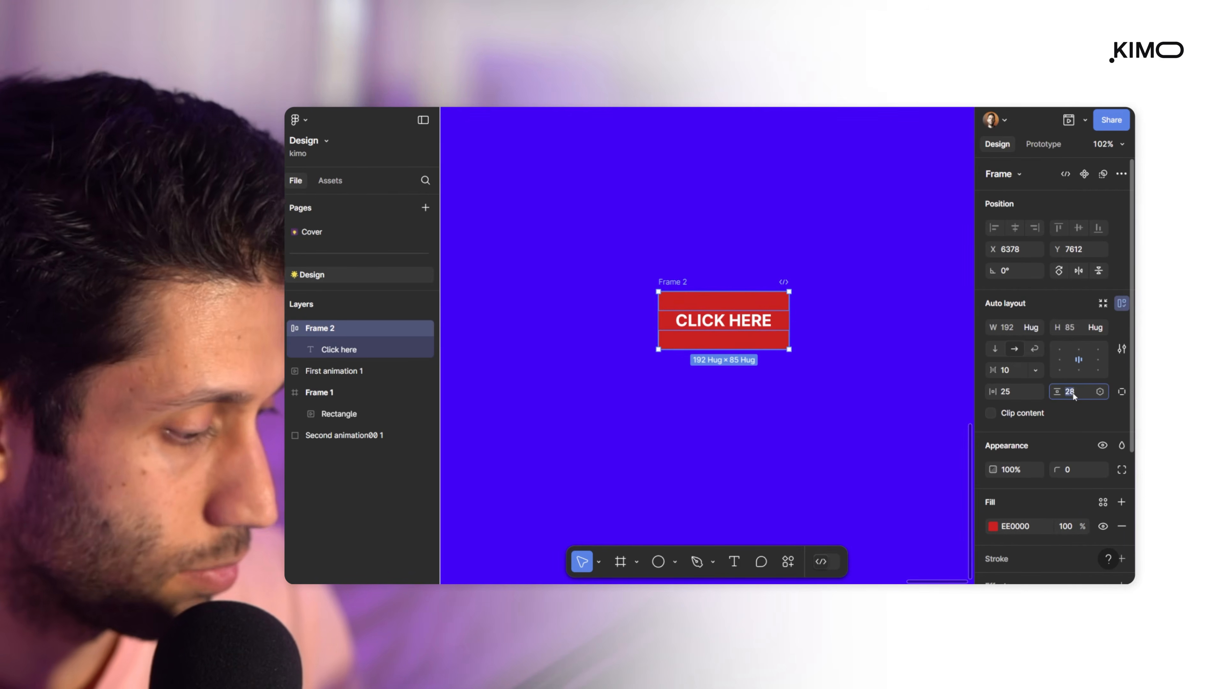
pyautogui.write('24')
pyautogui.click(1012, 392)
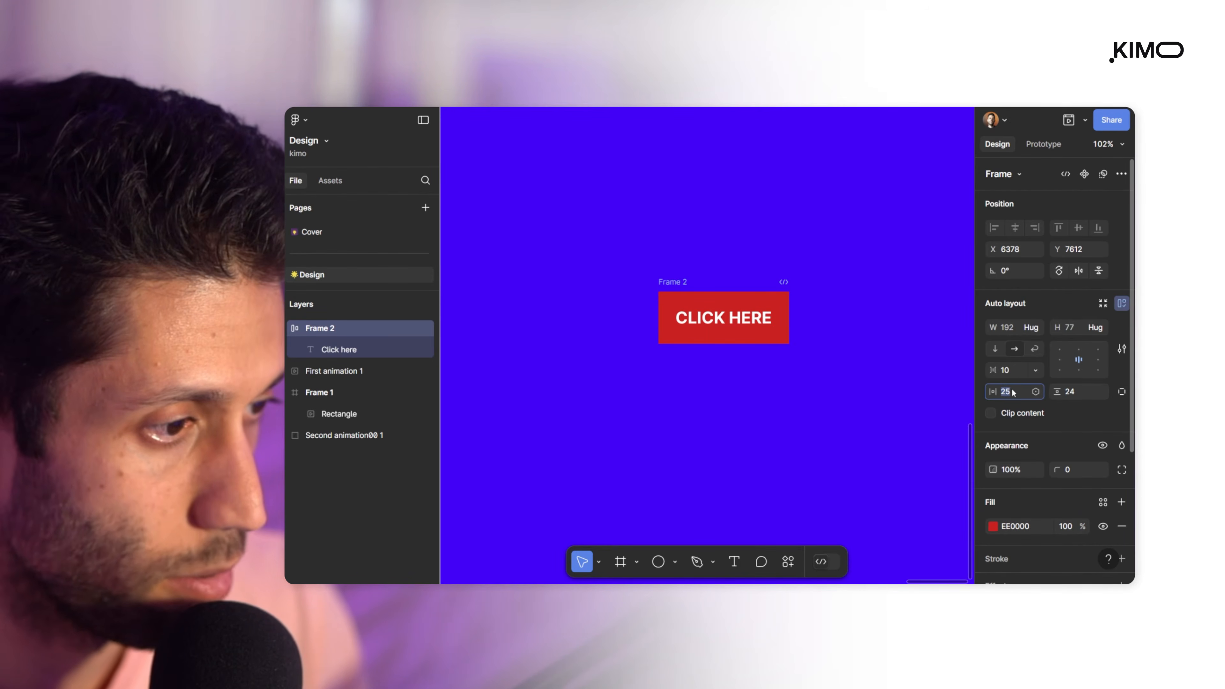
pyautogui.press('Return')
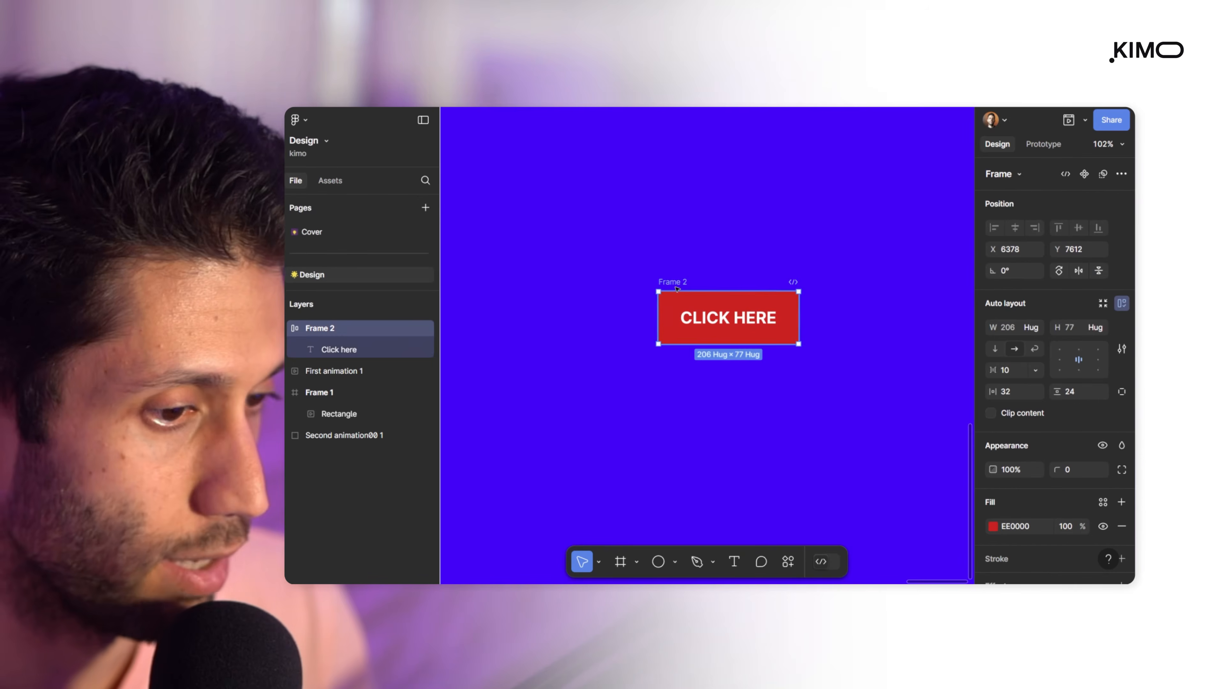
# - Round the button into a pill shape with a corner radius of 99999
pyautogui.moveTo(1056, 469)
pyautogui.mouseDown()
pyautogui.moveTo(1089, 471)
pyautogui.moveTo(770, 495)
pyautogui.moveTo(1055, 474)
pyautogui.mouseUp()
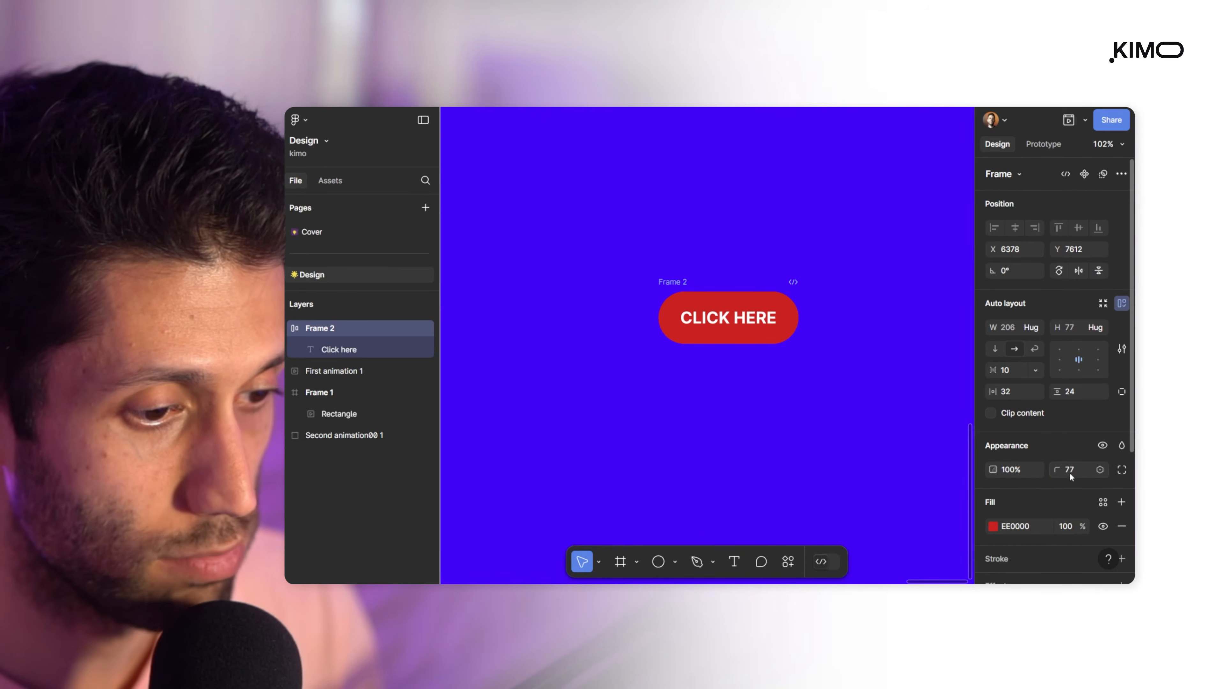
pyautogui.click(1069, 472)
pyautogui.write('99999')
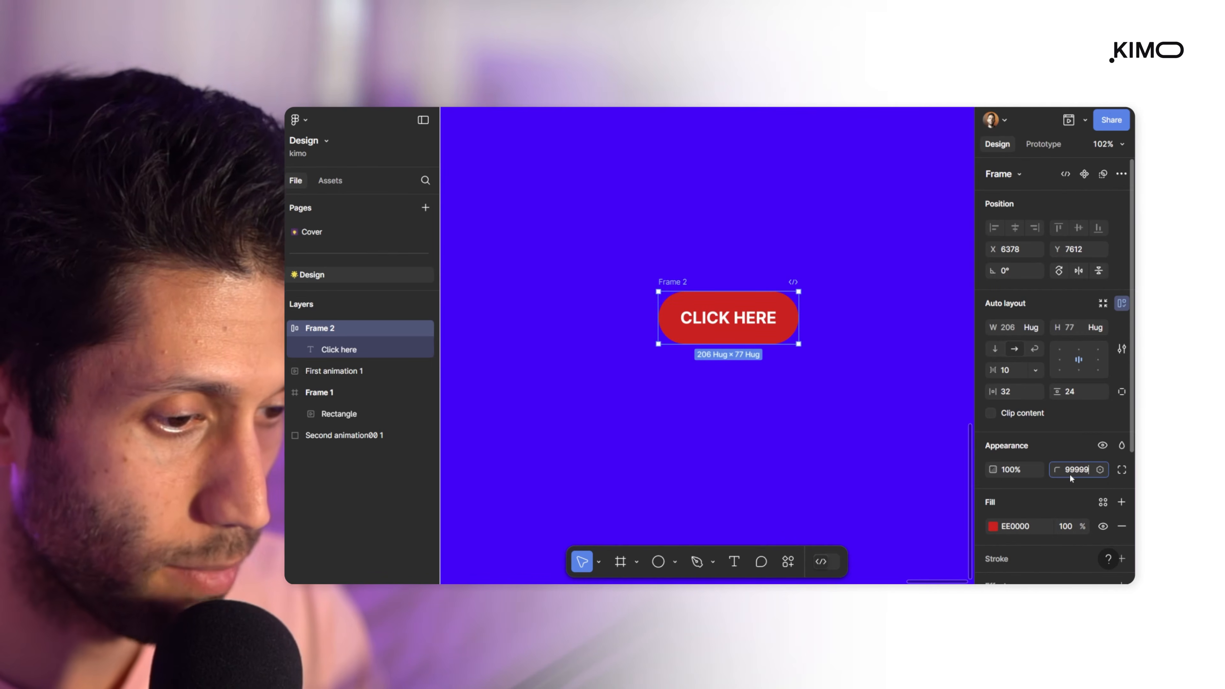
pyautogui.press('Return')
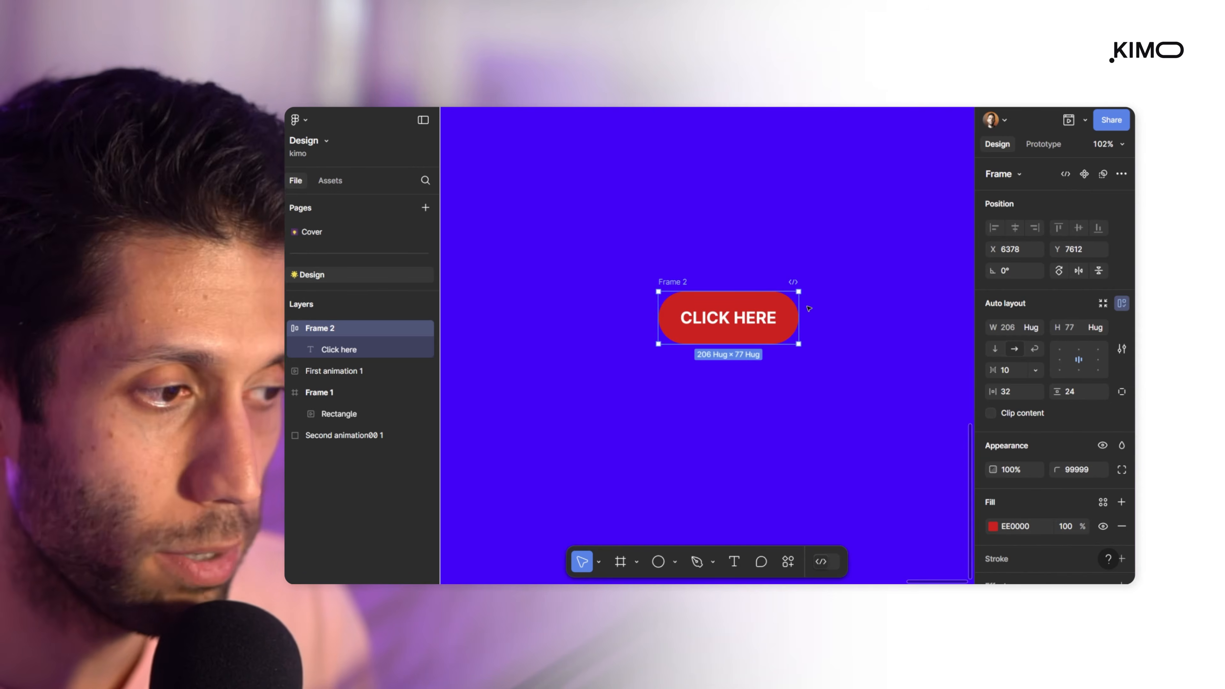
# - Rename the button frame to "CTA"
pyautogui.doubleClick(670, 281)
pyautogui.write('C')
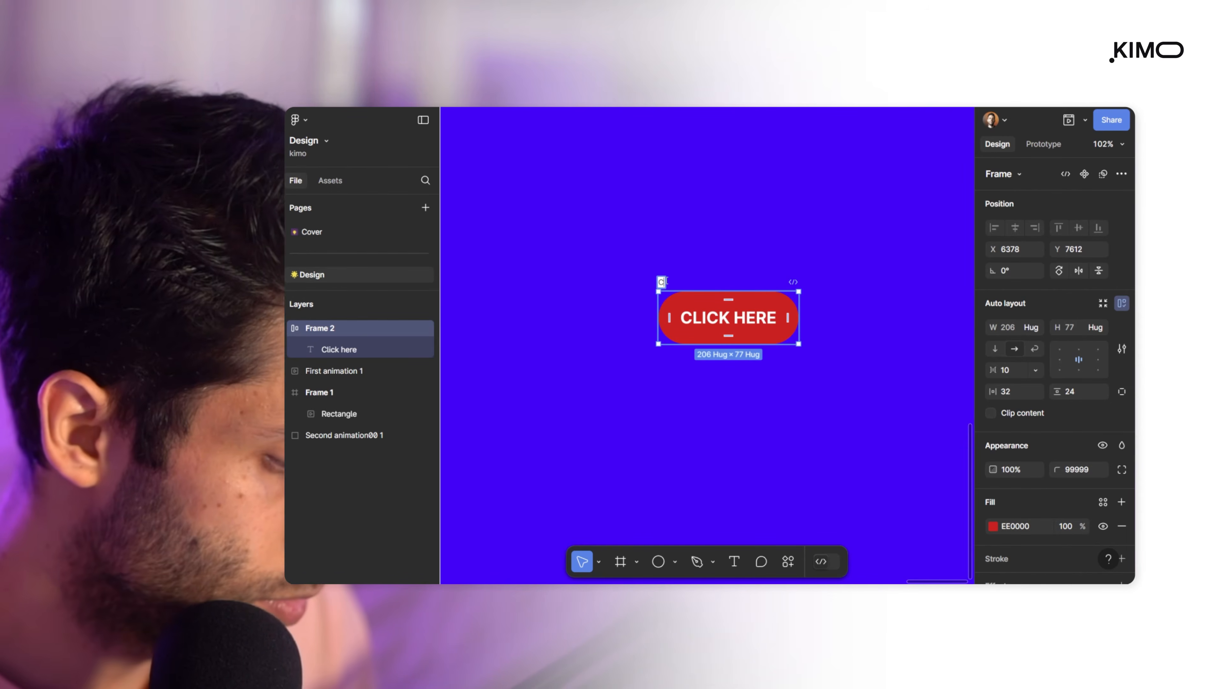
pyautogui.write('TA')
pyautogui.click(691, 266)
# - Scale the gradient video down to about 417 x 417 near the CTA button
pyautogui.scroll(-5, 722, 396)
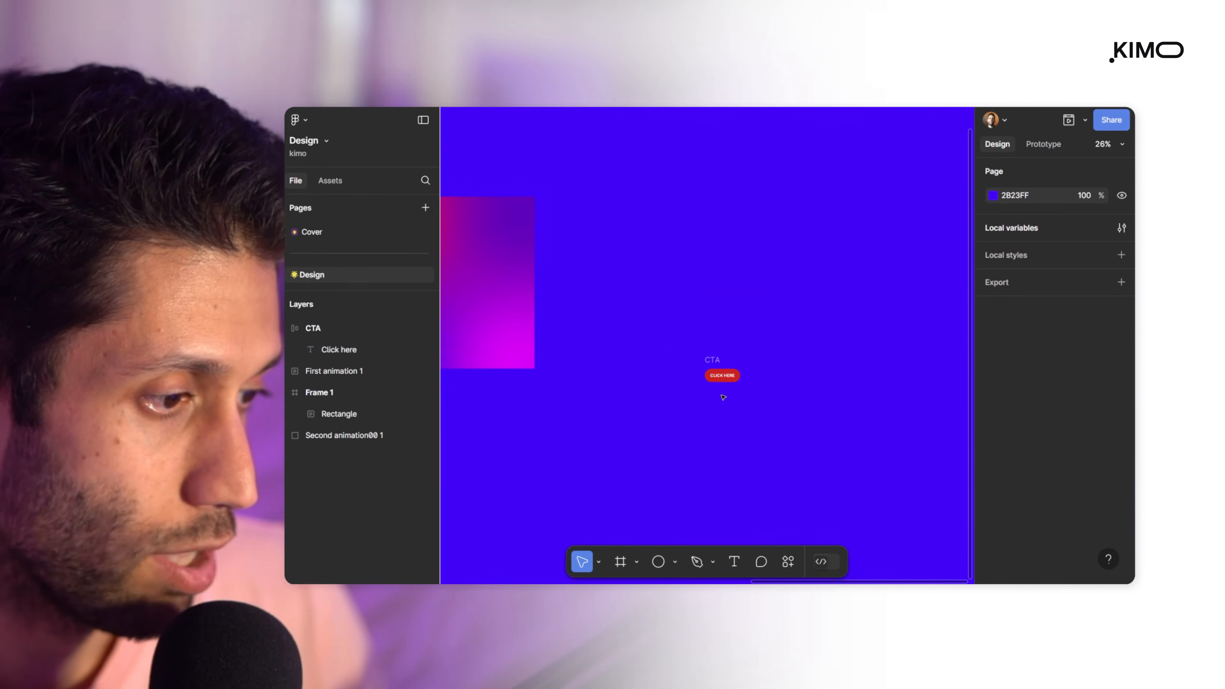
pyautogui.moveTo(511, 238); pyautogui.dragTo(595, 317)
pyautogui.moveTo(617, 277); pyautogui.dragTo(518, 376)
pyautogui.moveTo(482, 411); pyautogui.dragTo(559, 322)
# - Copy the gradient video's fill and paste it onto the CTA button above its red fill
pyautogui.click(993, 441)
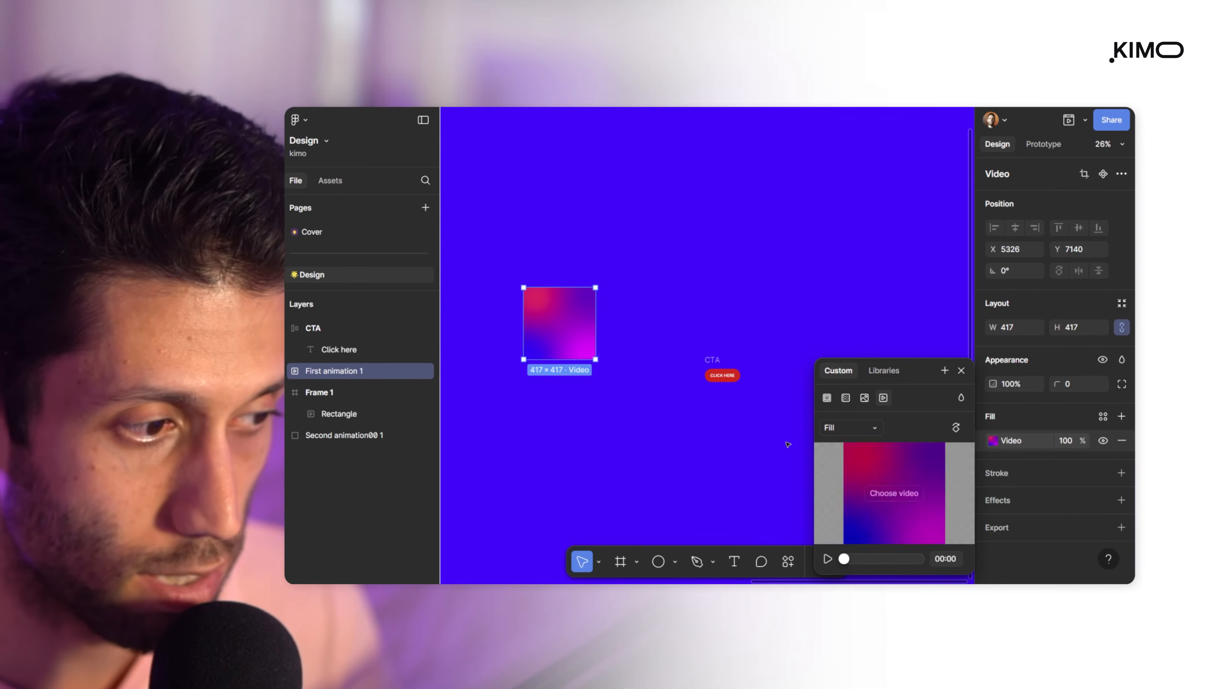
pyautogui.scroll(5, 745, 370)
pyautogui.click(664, 358)
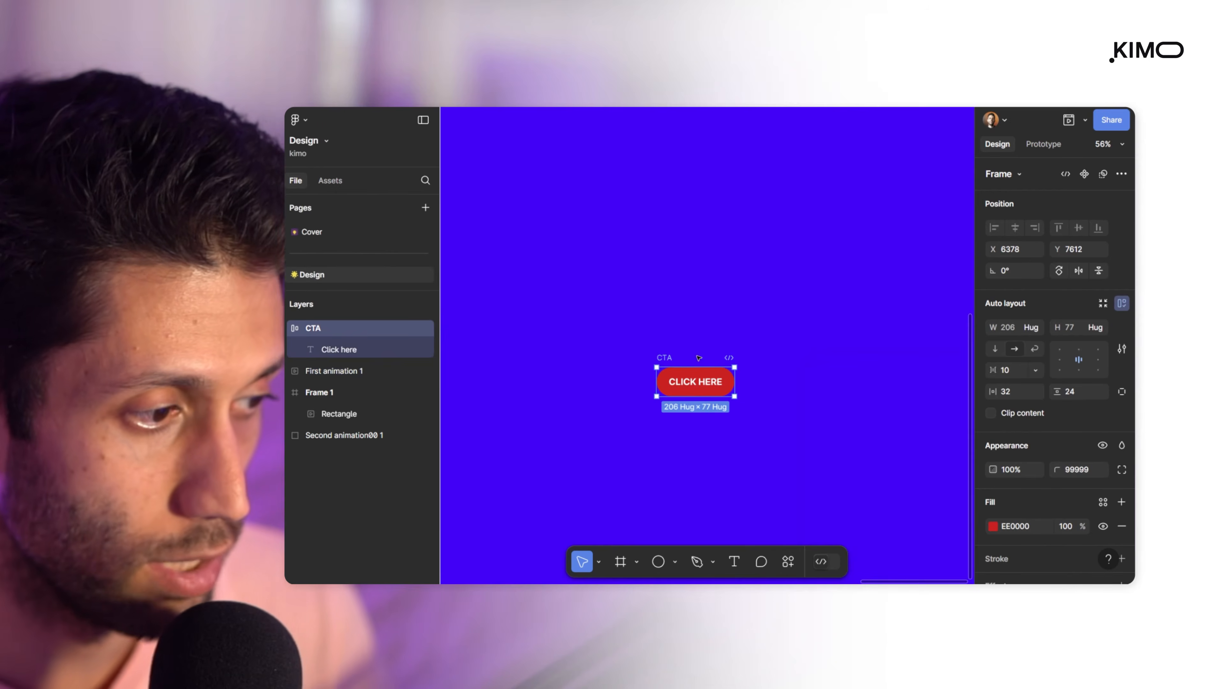
pyautogui.scroll(3, 712, 380)
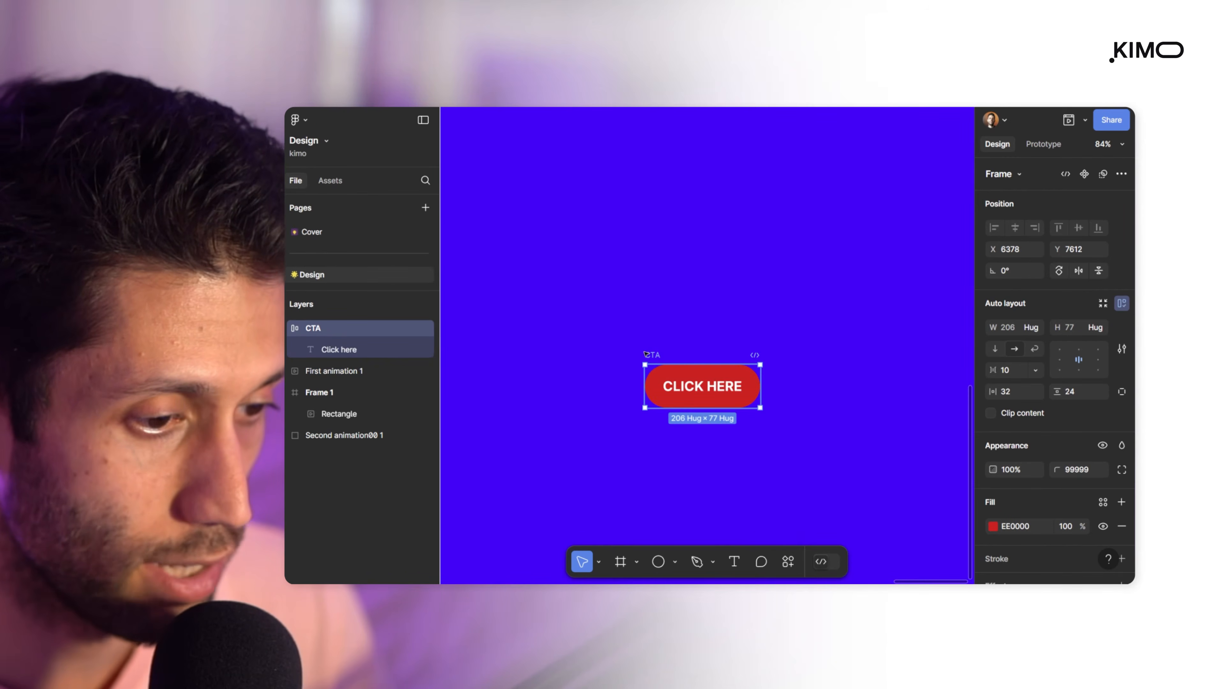
pyautogui.hotkey('ctrl', 'v')
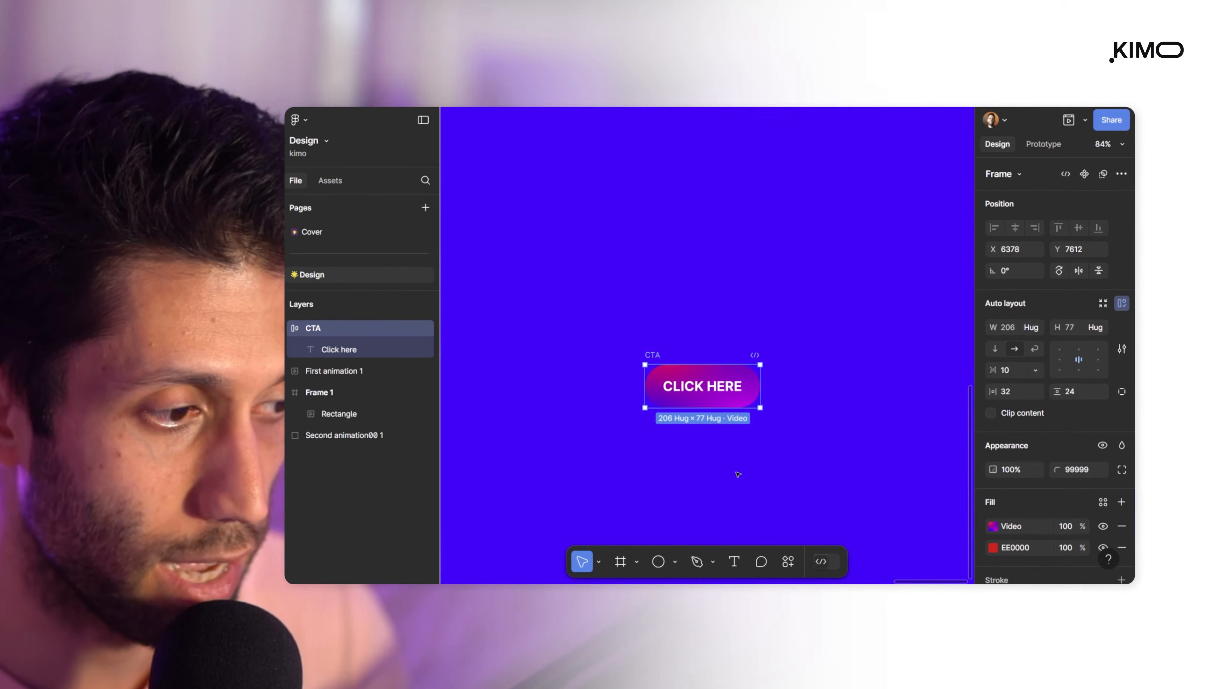
pyautogui.click(734, 474)
pyautogui.scroll(3, 713, 378)
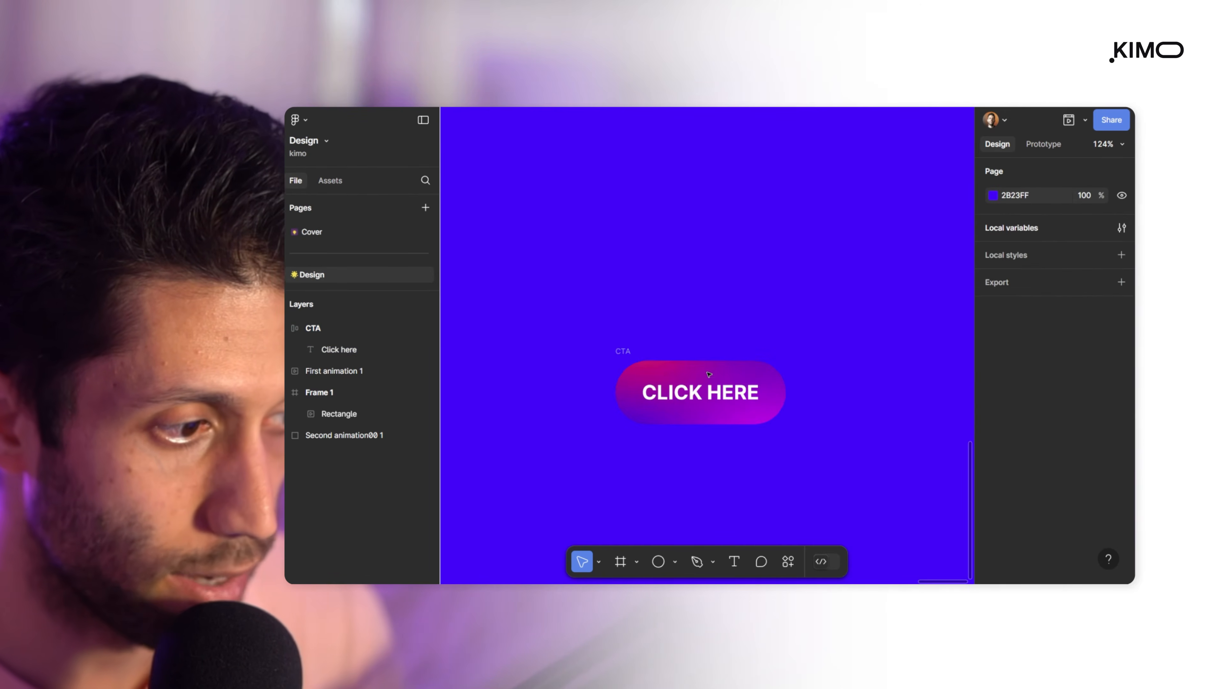
# - Inspect the CTA button's video fill and toggle looping for the video in its prototype settings
pyautogui.click(623, 351)
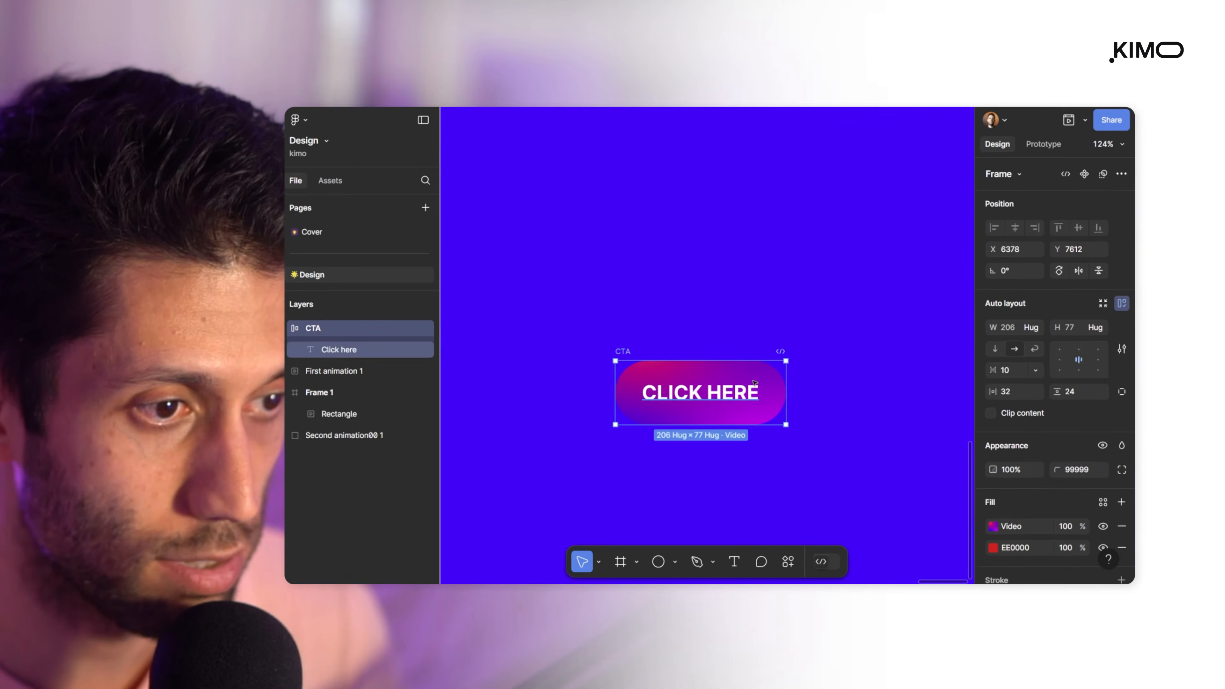
pyautogui.click(993, 526)
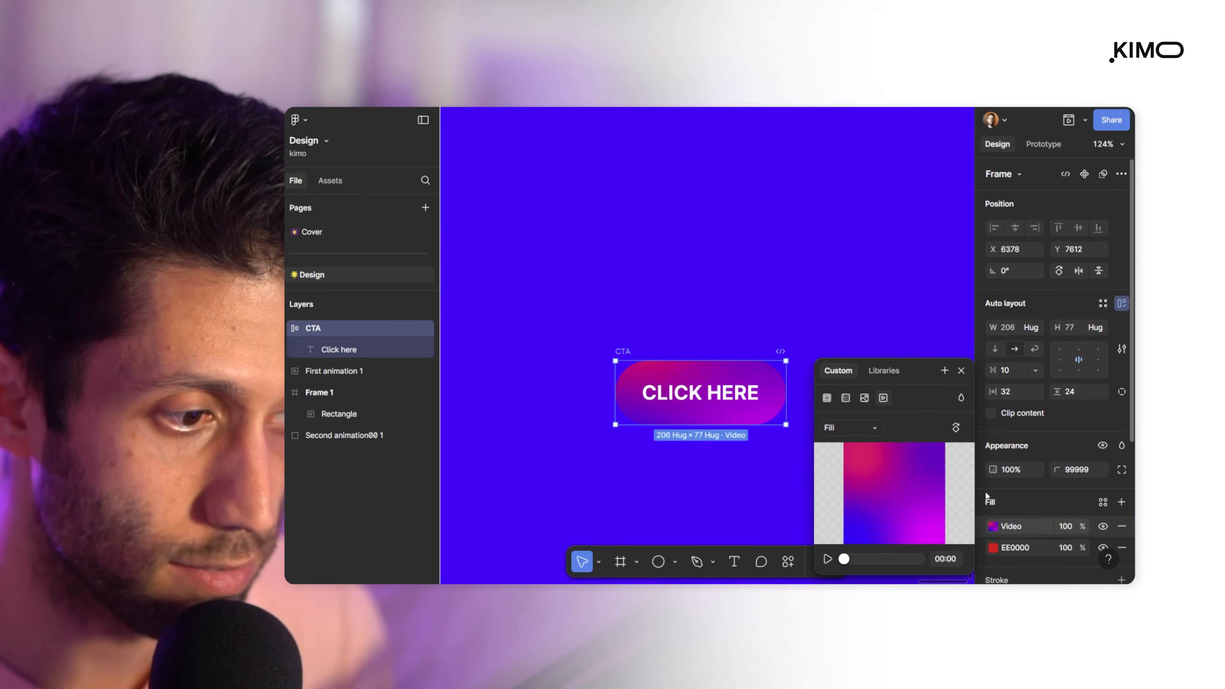
pyautogui.click(1042, 144)
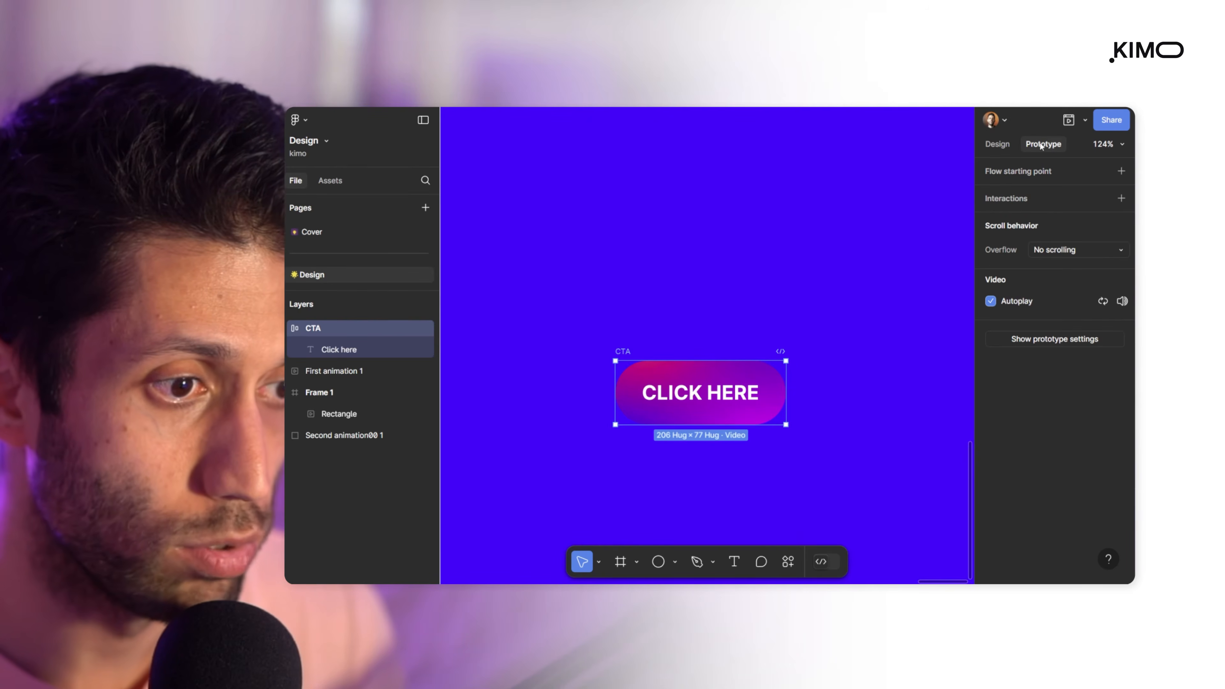
pyautogui.click(1104, 302)
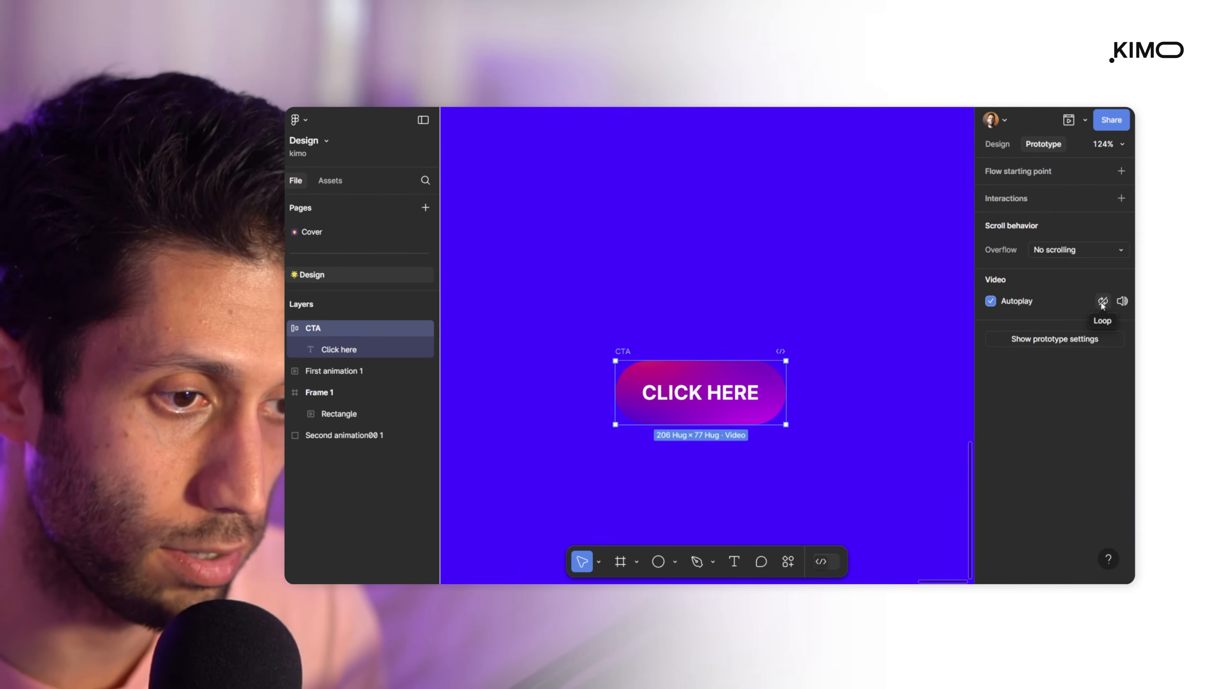
# - Turn on looping and mute the sound for the CTA button's video fill
pyautogui.click(1102, 303)
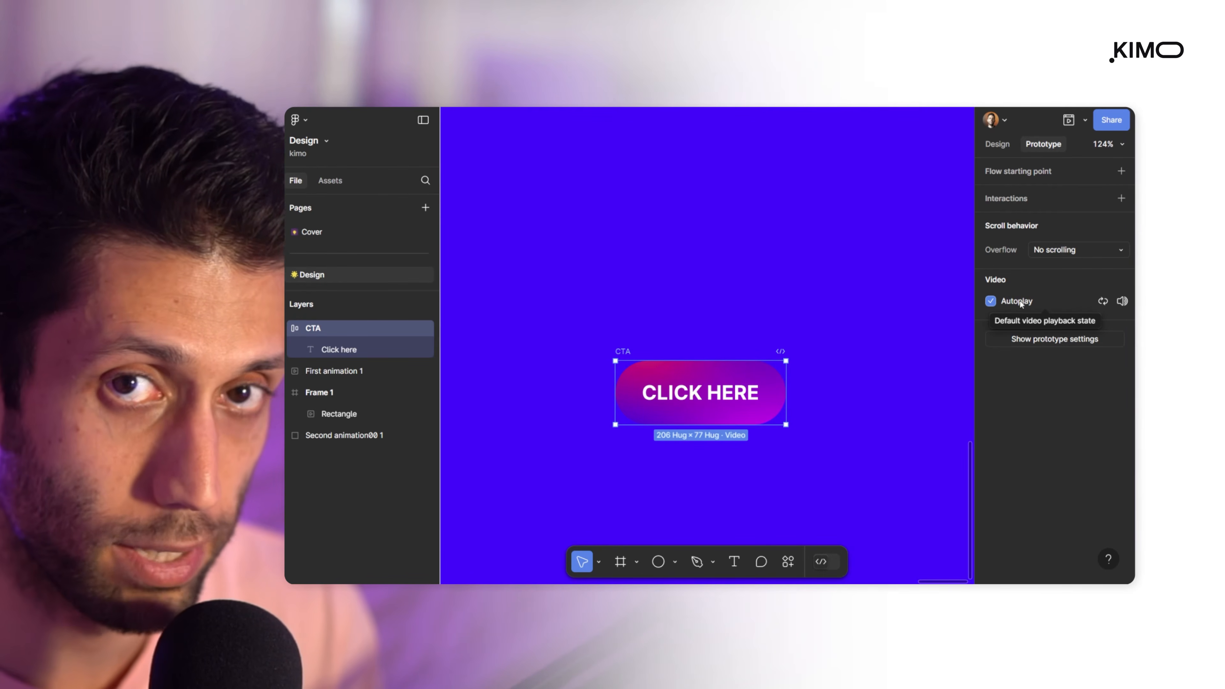
pyautogui.click(730, 341)
pyautogui.click(623, 352)
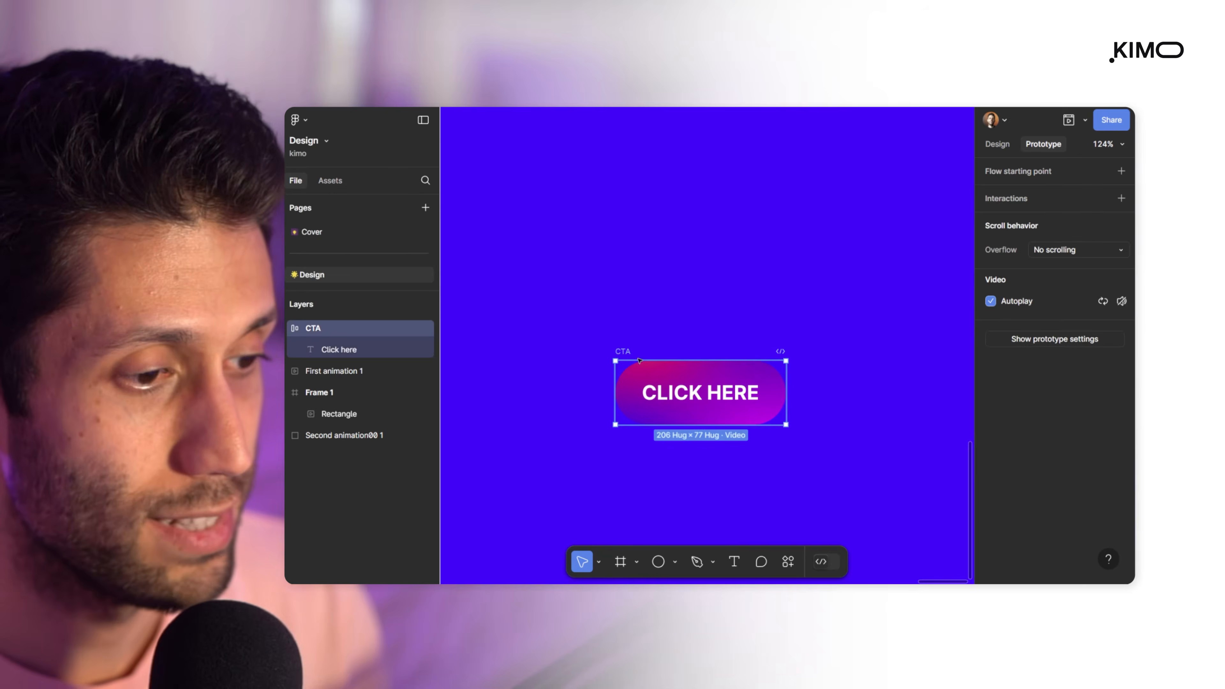
# - Add a white FFFFFF stroke to the CTA button with weight 4, aligned outside
pyautogui.hotkey('shift', 'e')
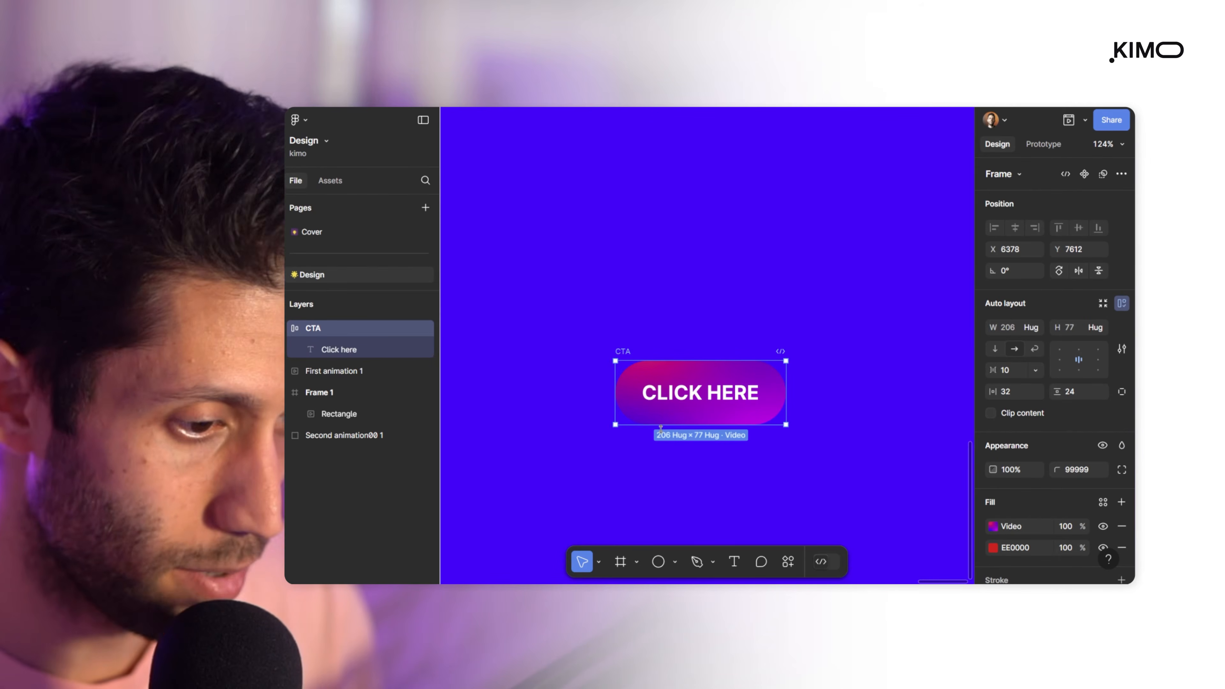
pyautogui.scroll(-5, 1007, 491)
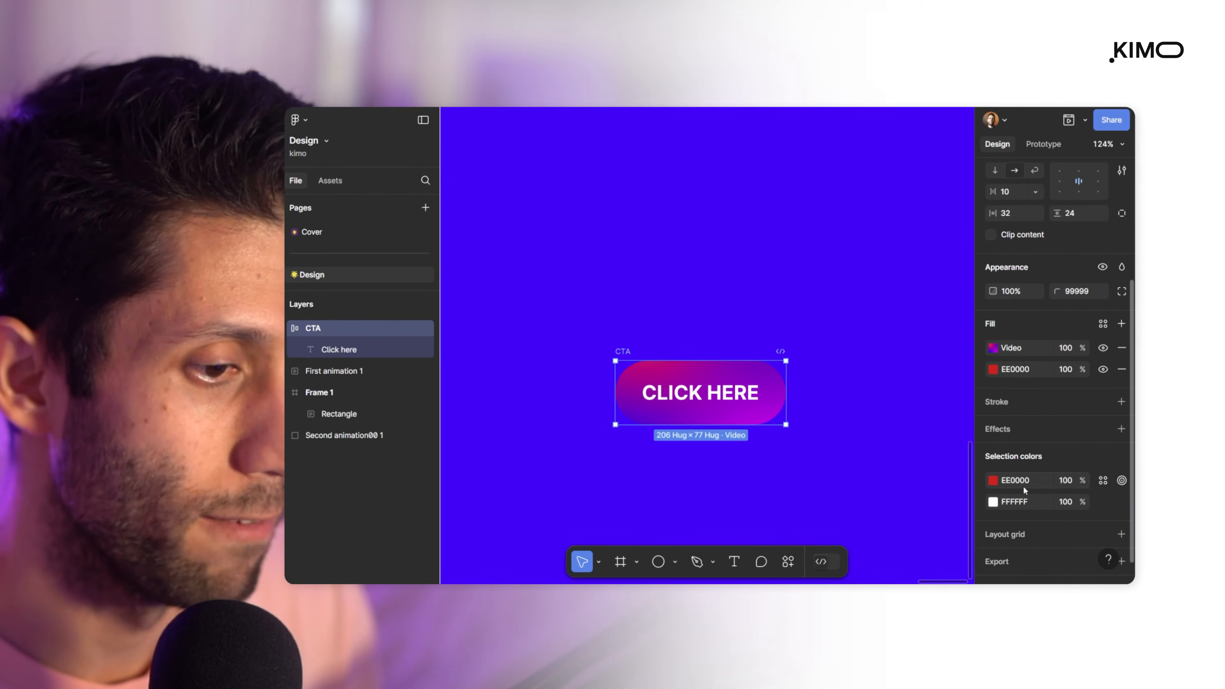
pyautogui.click(1121, 401)
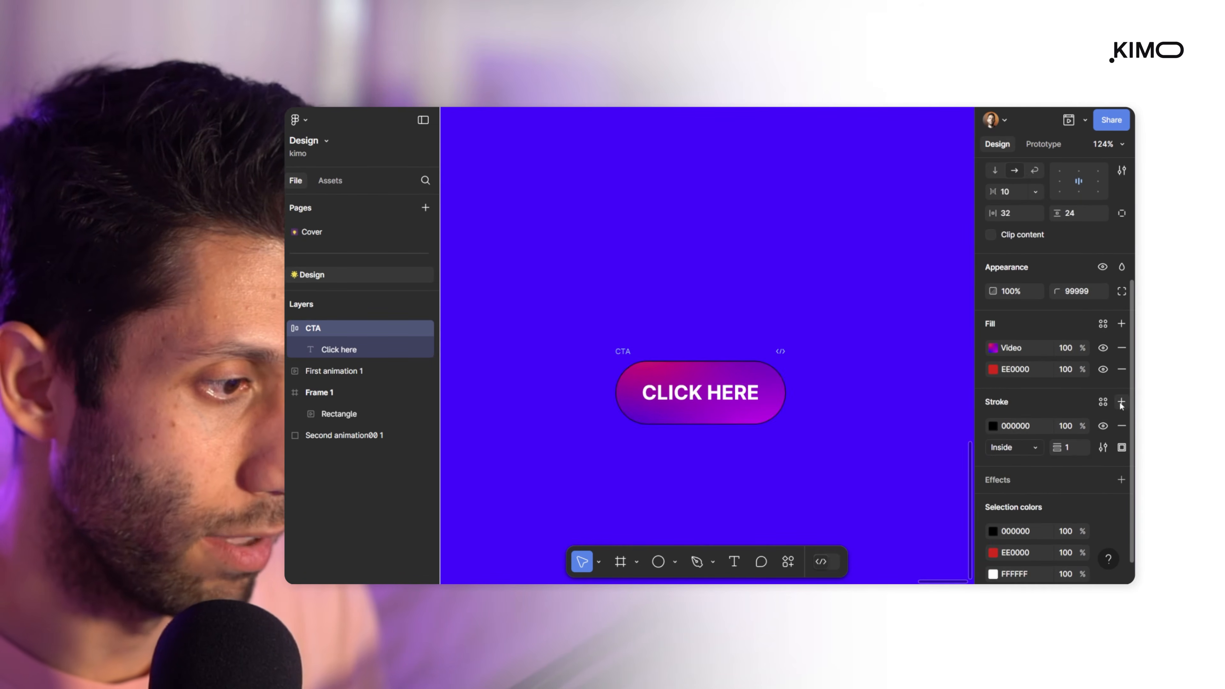
pyautogui.click(991, 425)
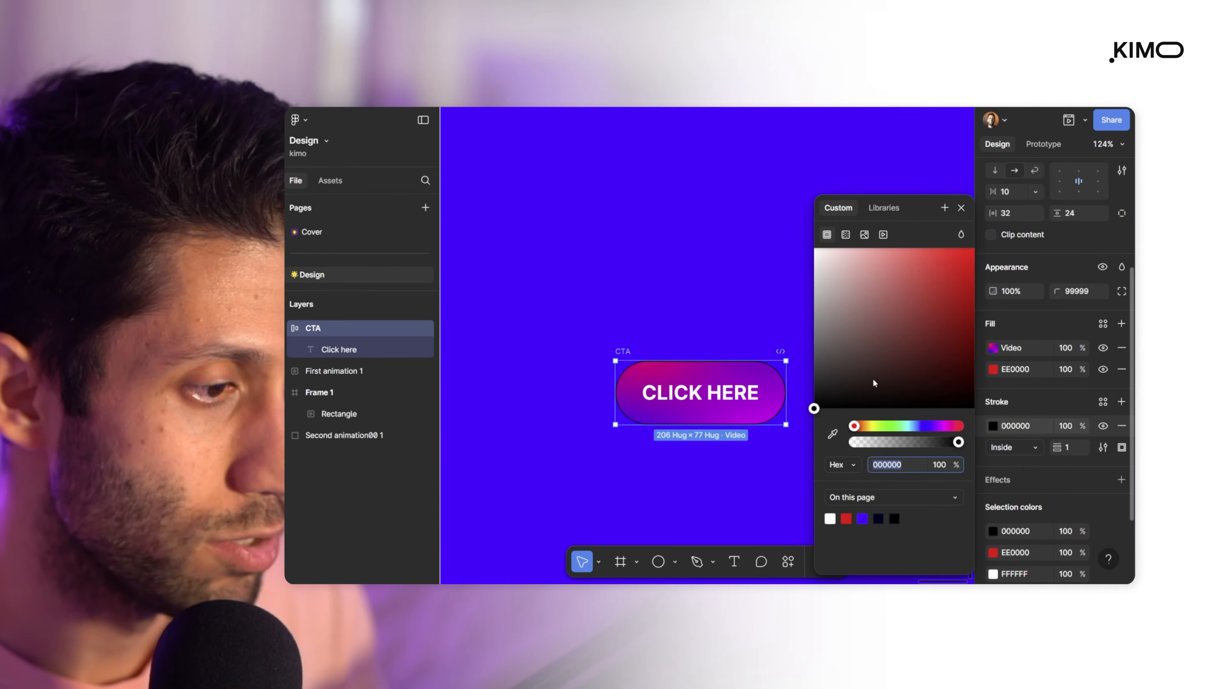
pyautogui.moveTo(871, 426)
pyautogui.mouseDown()
pyautogui.moveTo(945, 427)
pyautogui.moveTo(818, 429)
pyautogui.moveTo(774, 201)
pyautogui.moveTo(810, 246)
pyautogui.mouseUp()
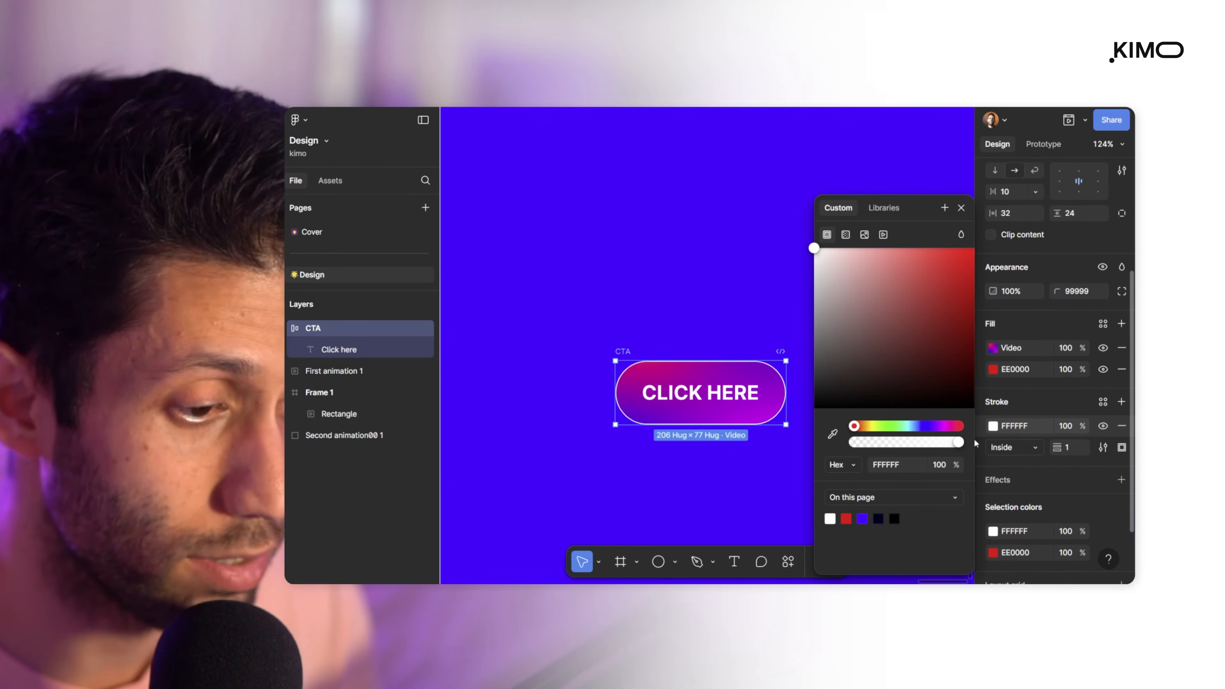
pyautogui.moveTo(1056, 447); pyautogui.dragTo(1060, 447)
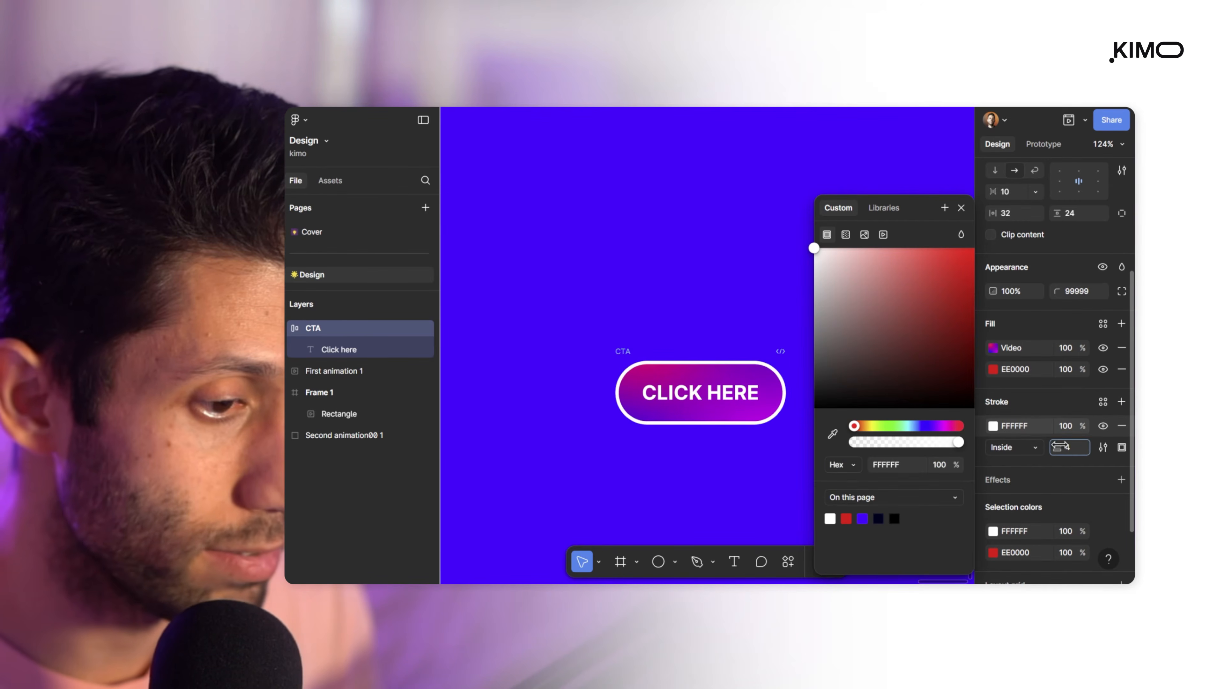
pyautogui.click(1037, 452)
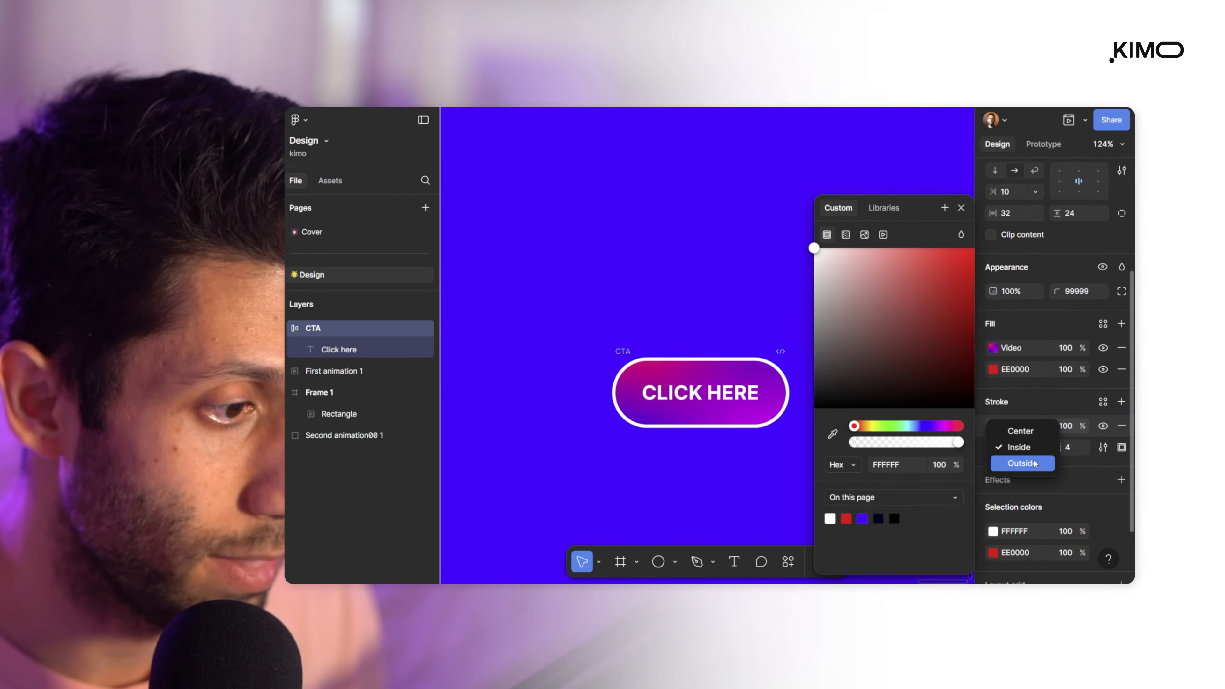
pyautogui.click(1033, 464)
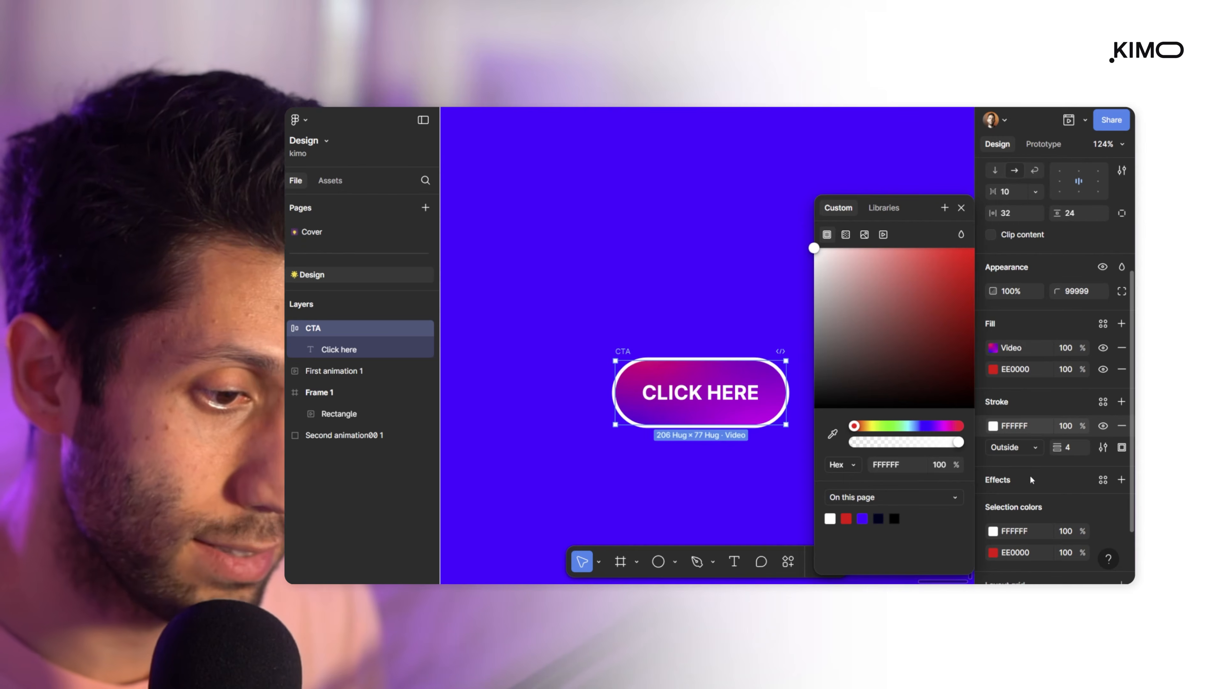
# - Add a drop shadow to the CTA button and set its blur to 24
pyautogui.click(1120, 480)
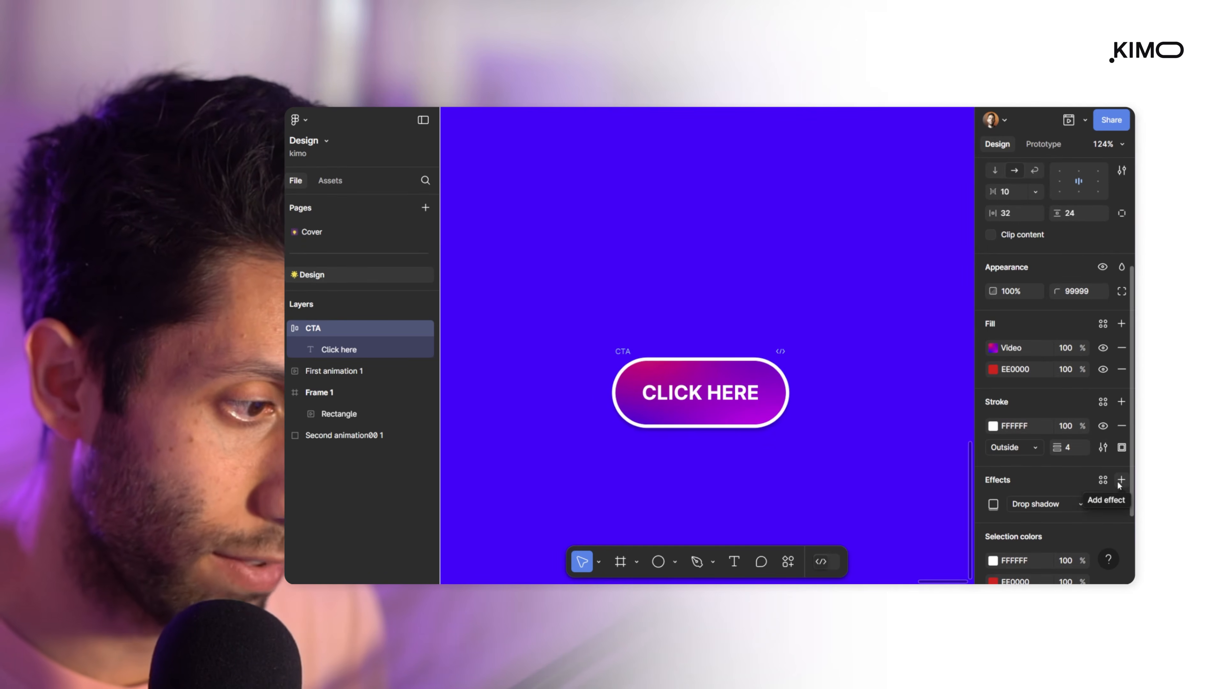
pyautogui.click(993, 503)
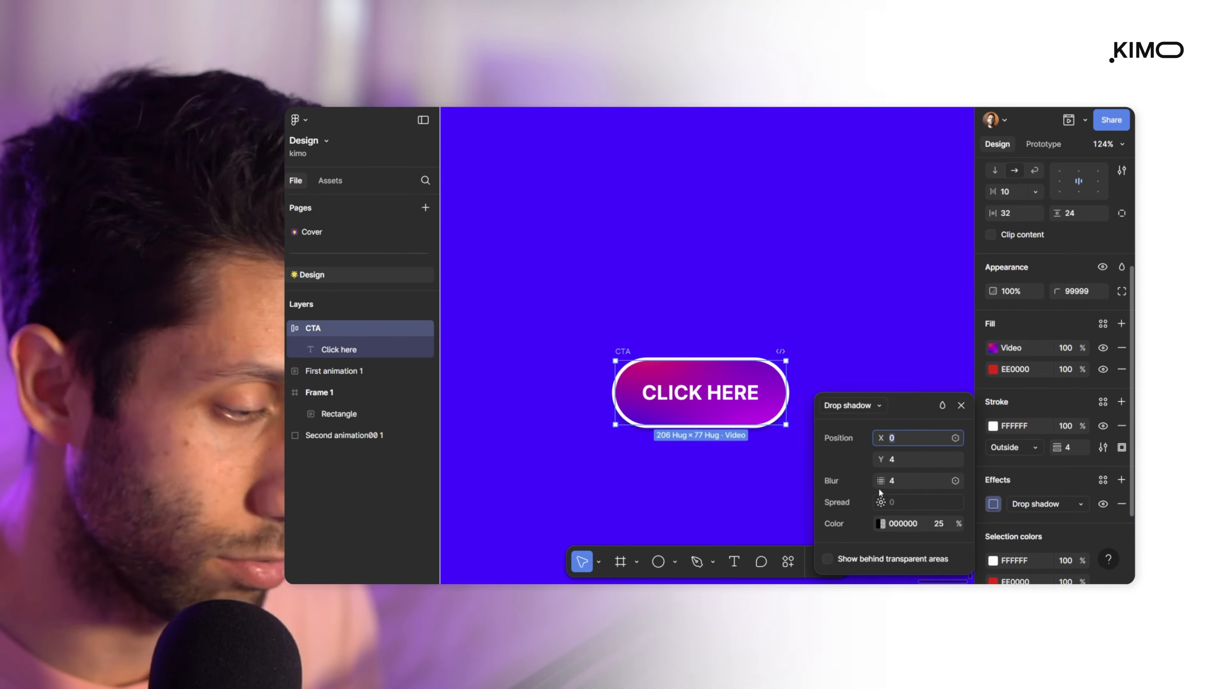
pyautogui.moveTo(880, 481); pyautogui.dragTo(1049, 462)
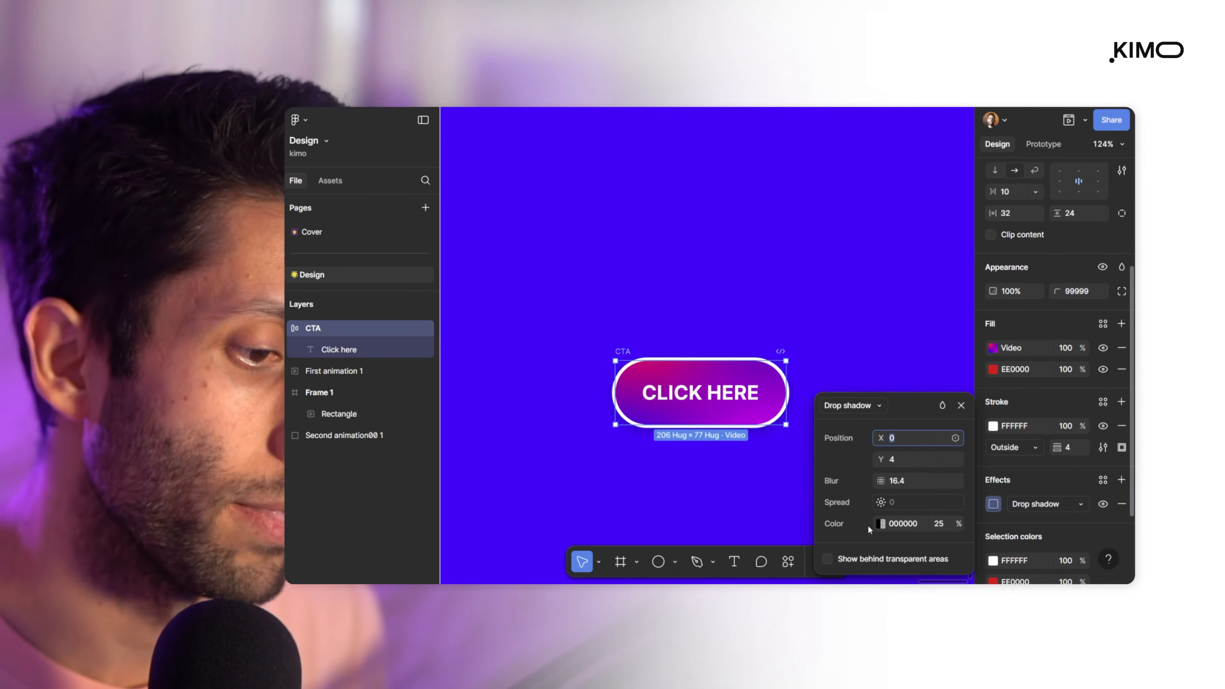
pyautogui.click(889, 483)
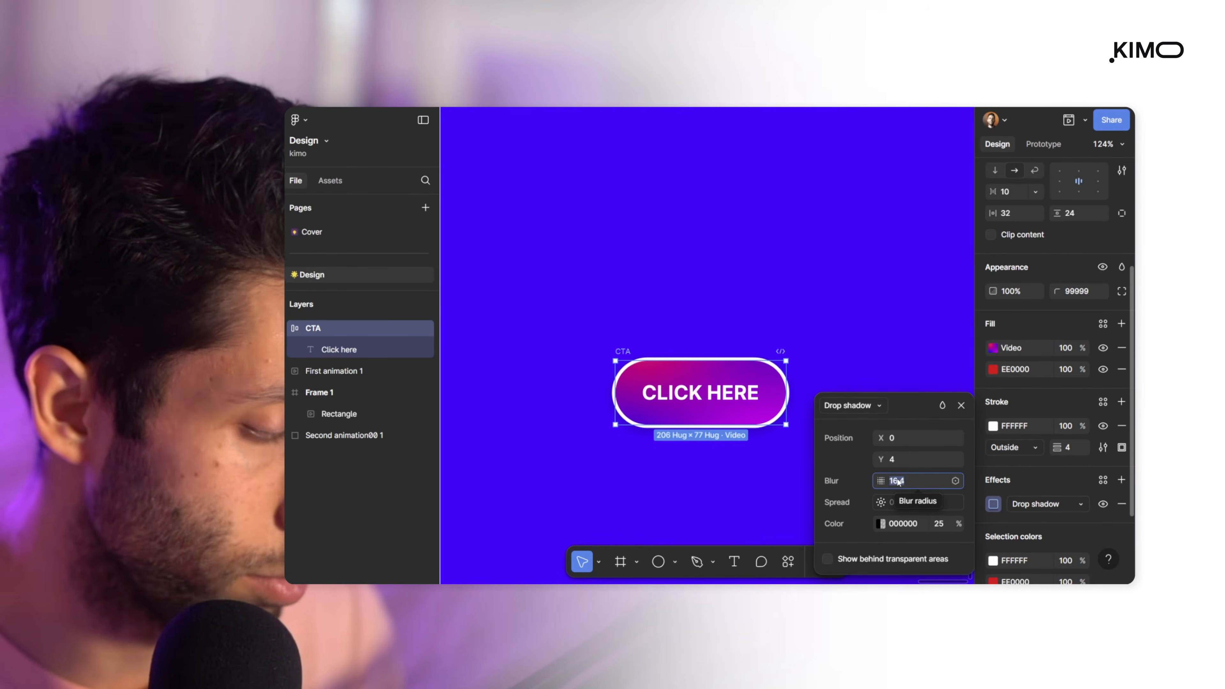
pyautogui.write('24')
pyautogui.press('Return')
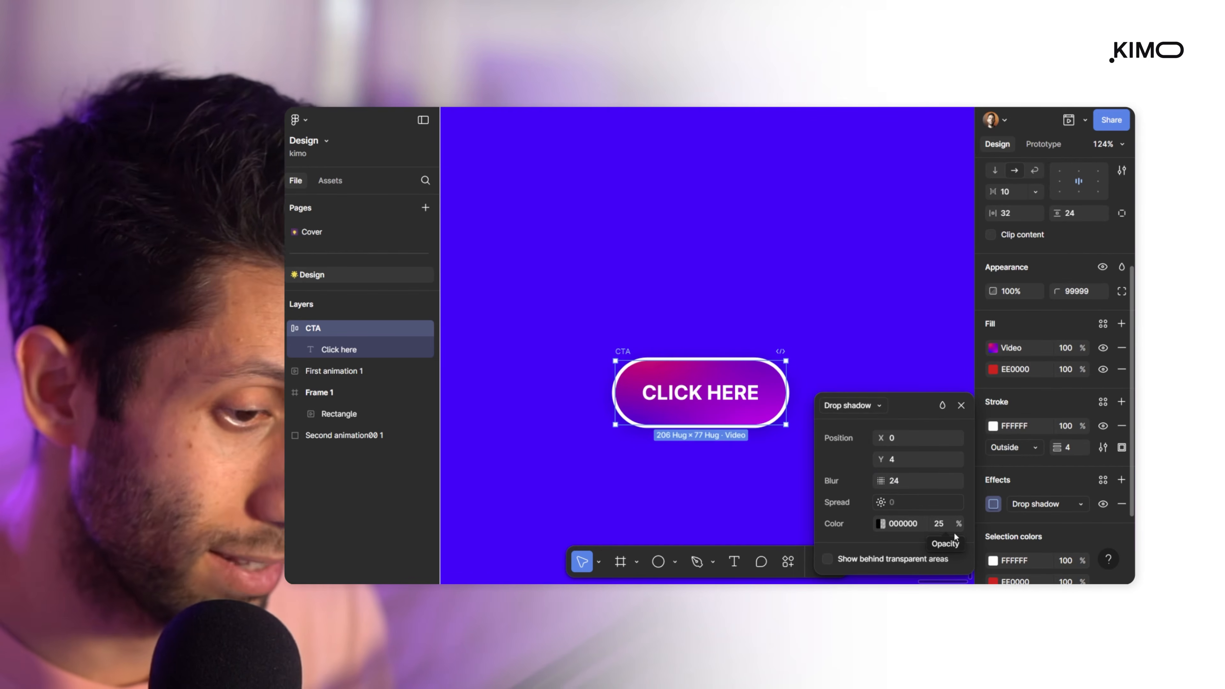
pyautogui.press('Escape')
# - Add a second effect to the CTA button and change its type to inner shadow
pyautogui.click(1121, 480)
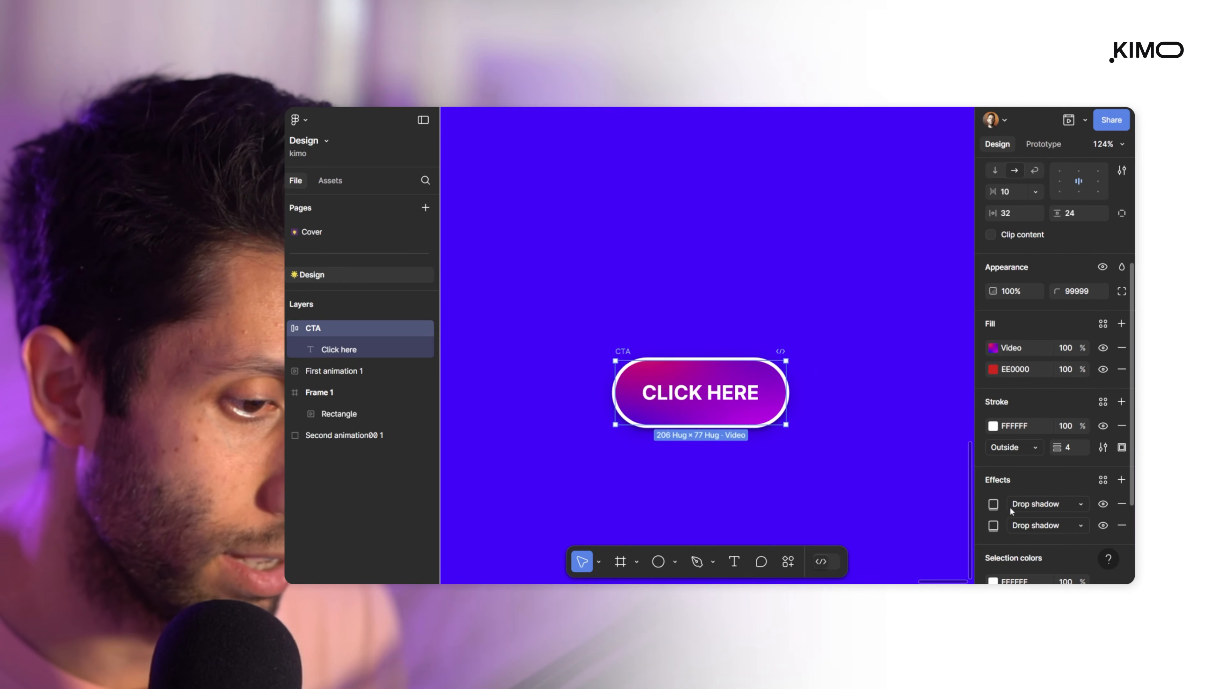
pyautogui.click(1024, 525)
pyautogui.click(1032, 504)
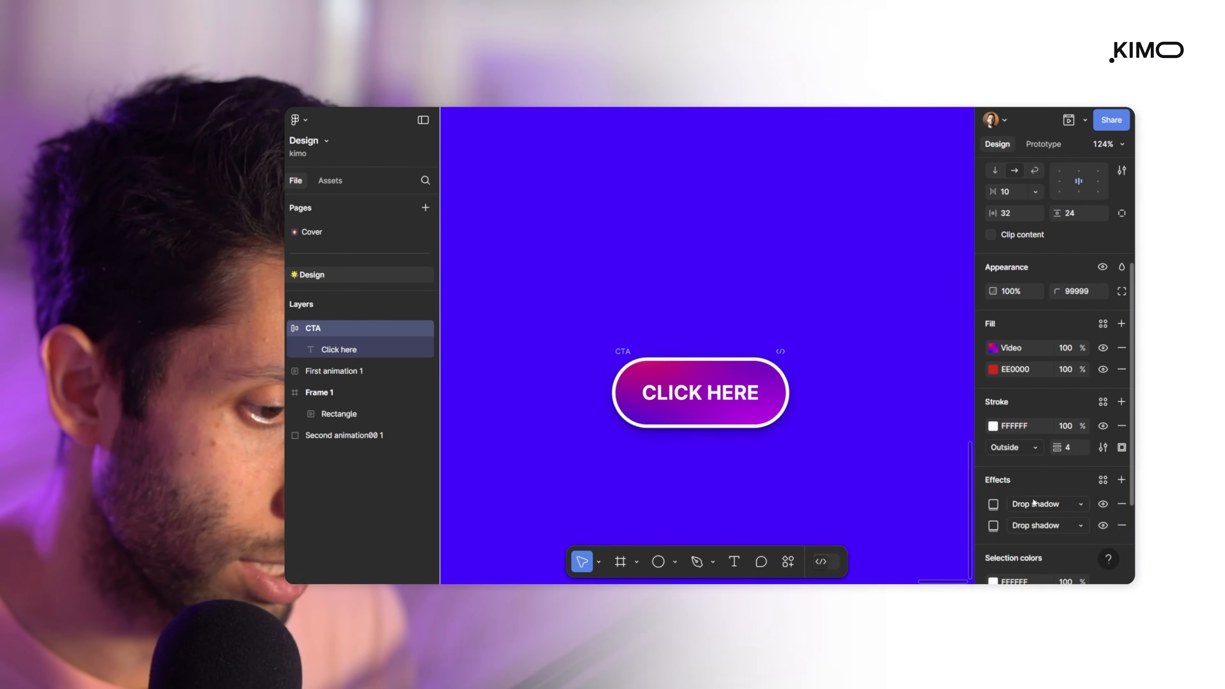
pyautogui.click(1033, 503)
pyautogui.click(1033, 503)
pyautogui.click(993, 504)
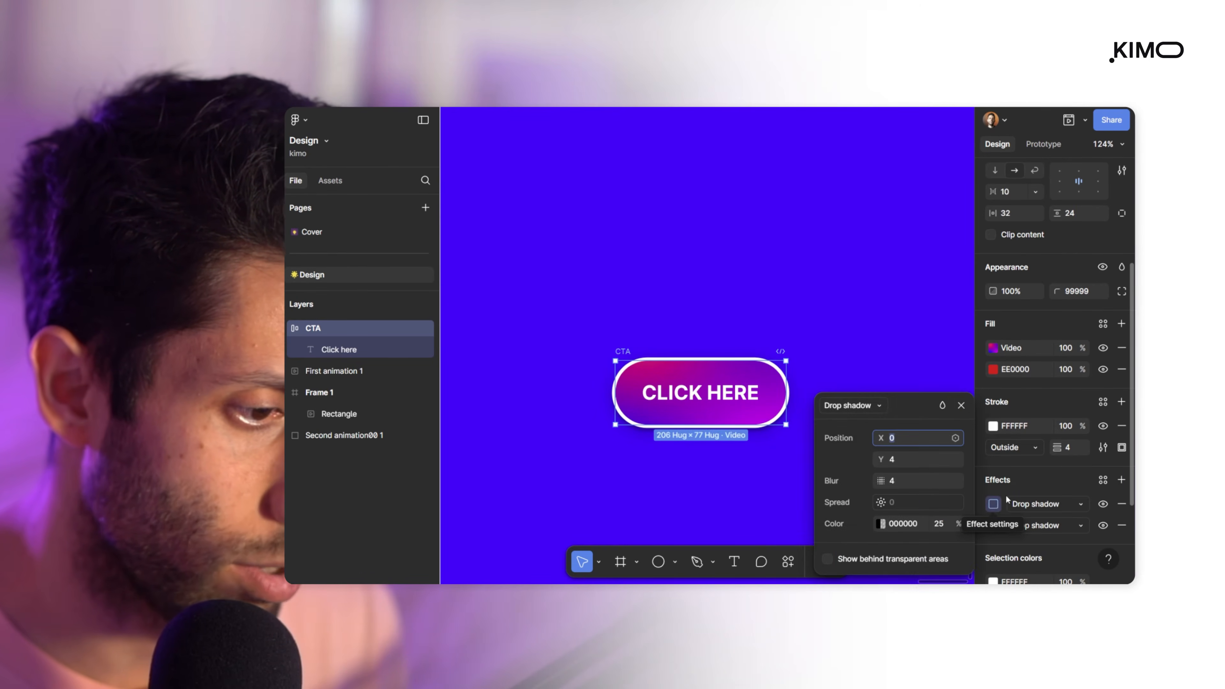
pyautogui.click(1031, 503)
pyautogui.click(1044, 488)
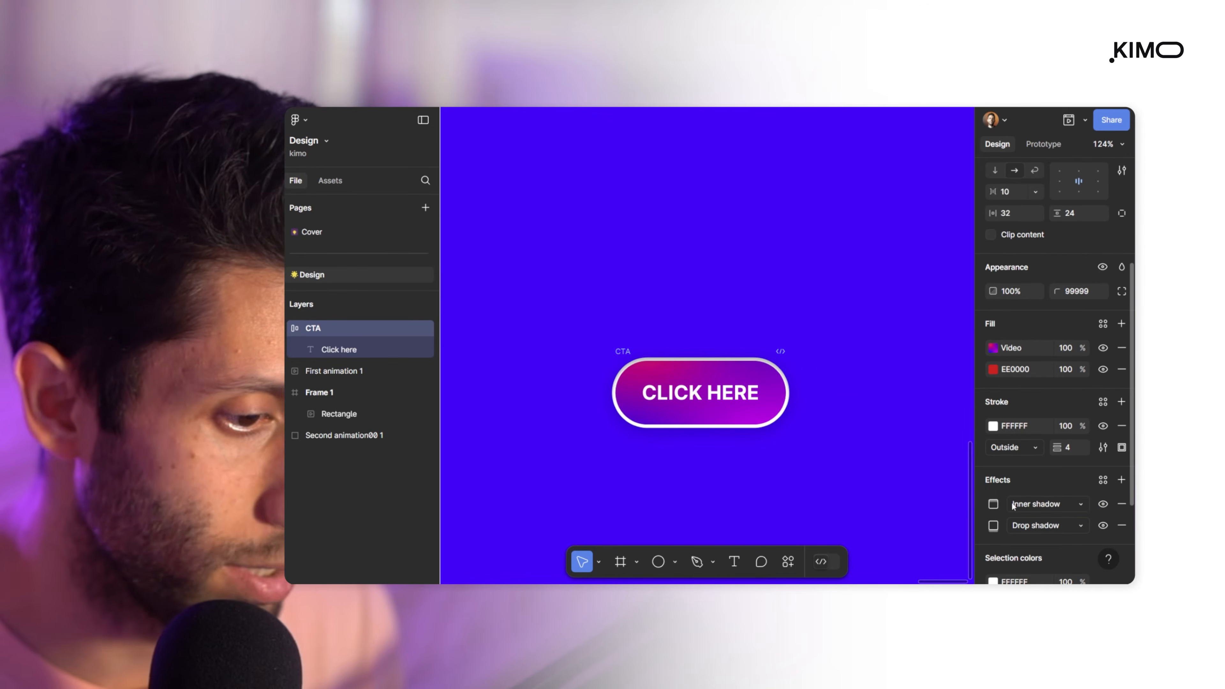
# - Set the CTA button's inner shadow color to pink FF006A
pyautogui.click(993, 504)
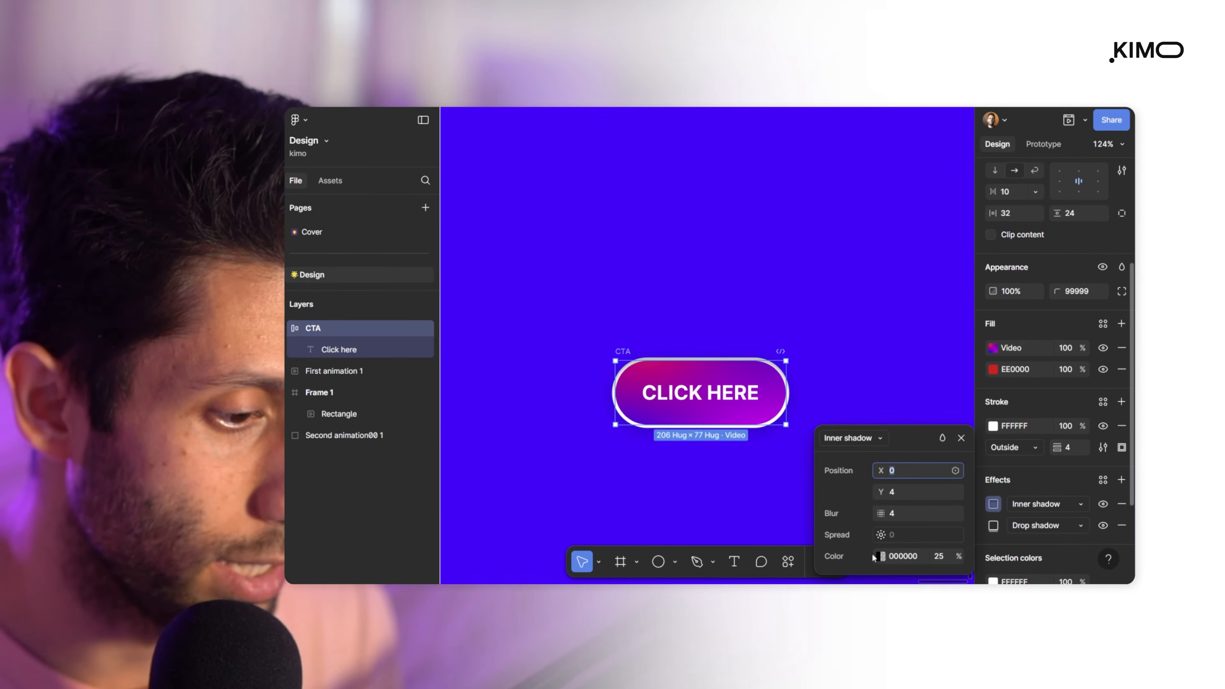
pyautogui.click(879, 556)
pyautogui.moveTo(774, 338); pyautogui.dragTo(644, 227)
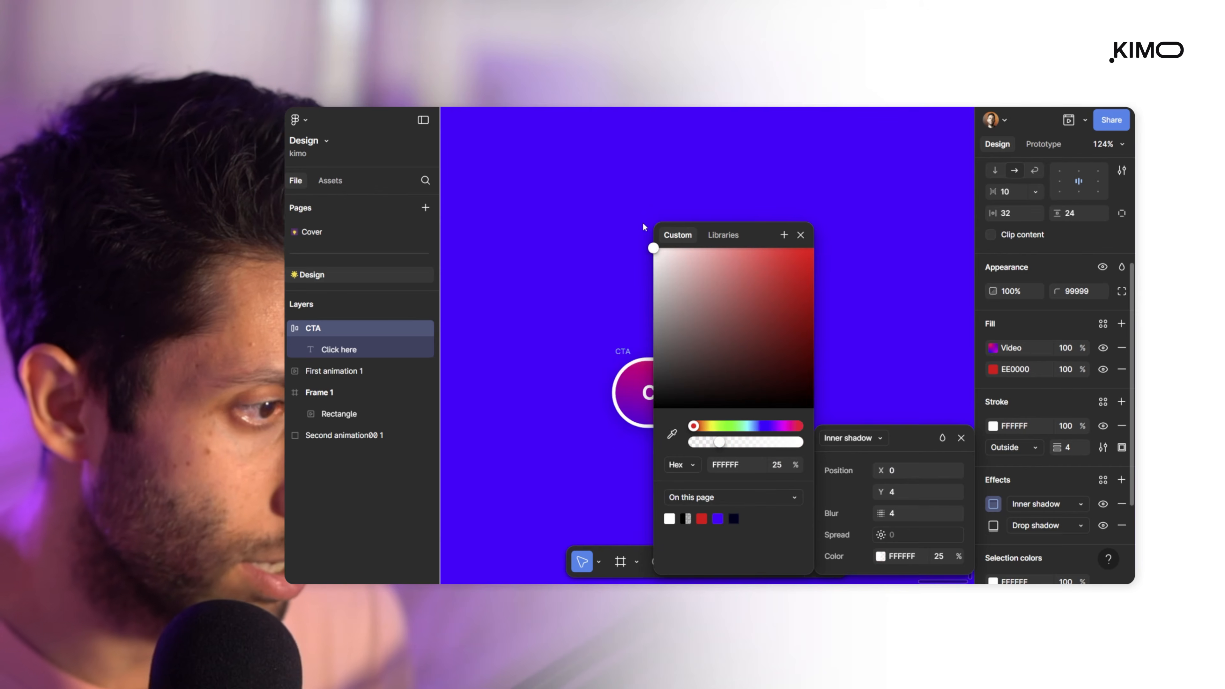
pyautogui.moveTo(791, 223); pyautogui.dragTo(808, 223)
pyautogui.moveTo(713, 429); pyautogui.dragTo(798, 429)
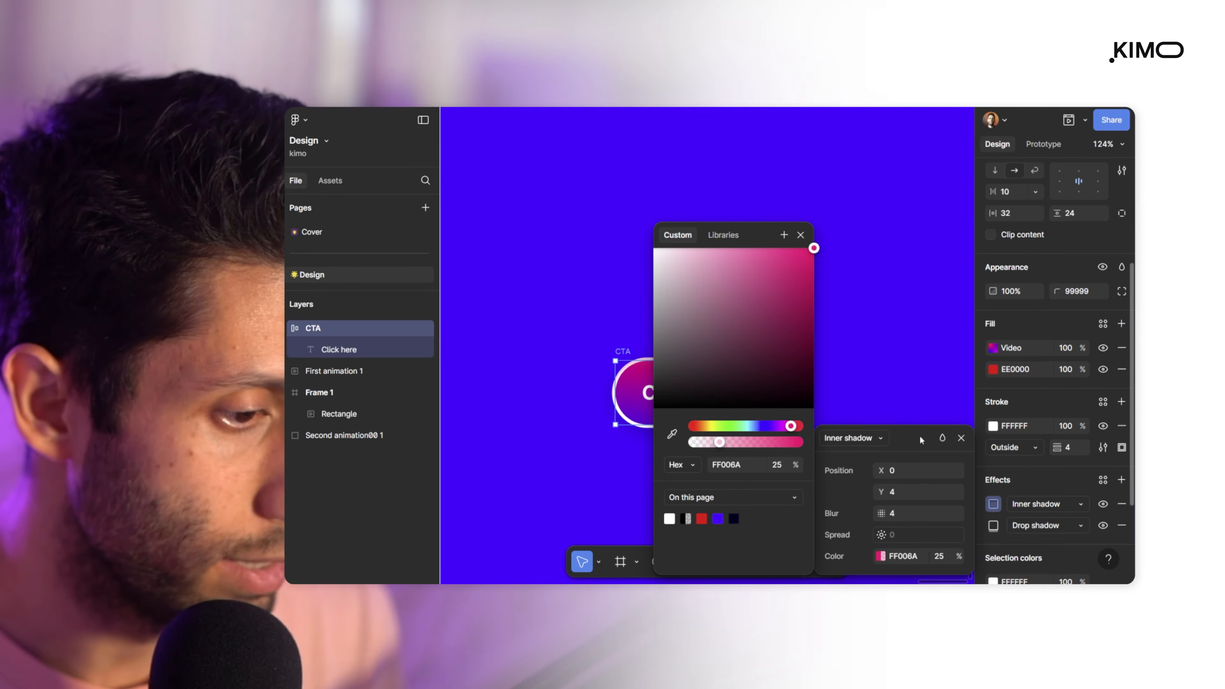
pyautogui.click(800, 235)
# - Set the inner shadow to Y offset 13, blur 8.4, 55% opacity and the Screen blend mode
pyautogui.moveTo(882, 491); pyautogui.dragTo(929, 492)
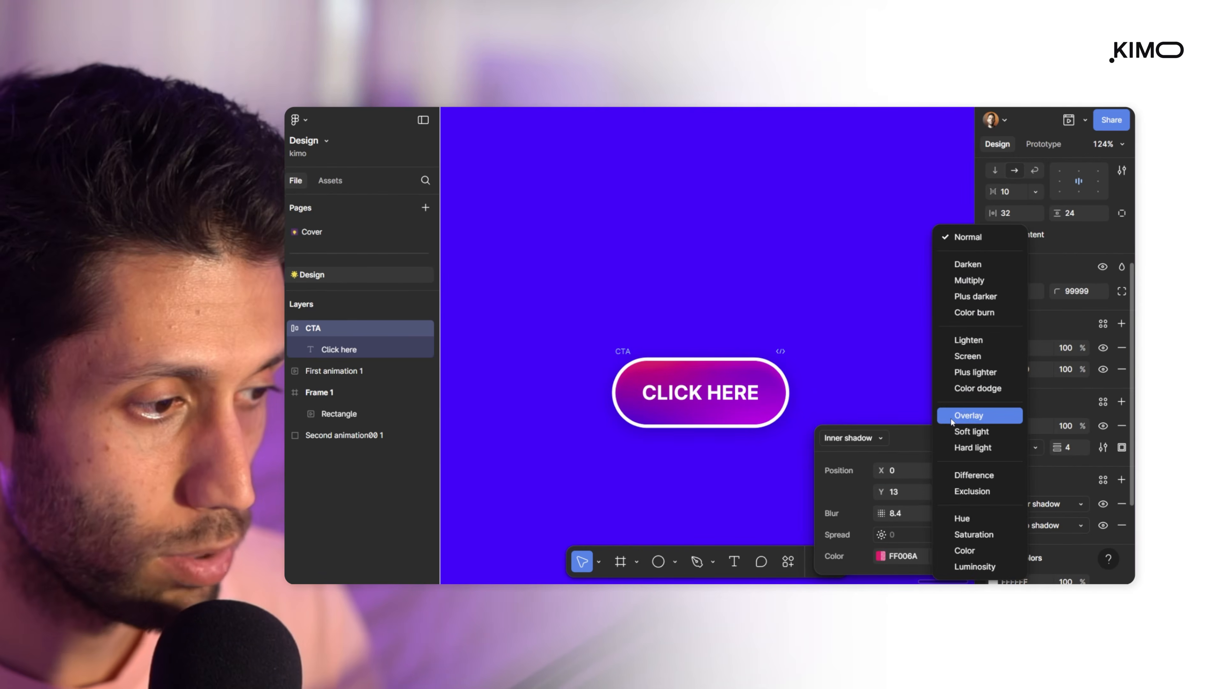
pyautogui.click(969, 357)
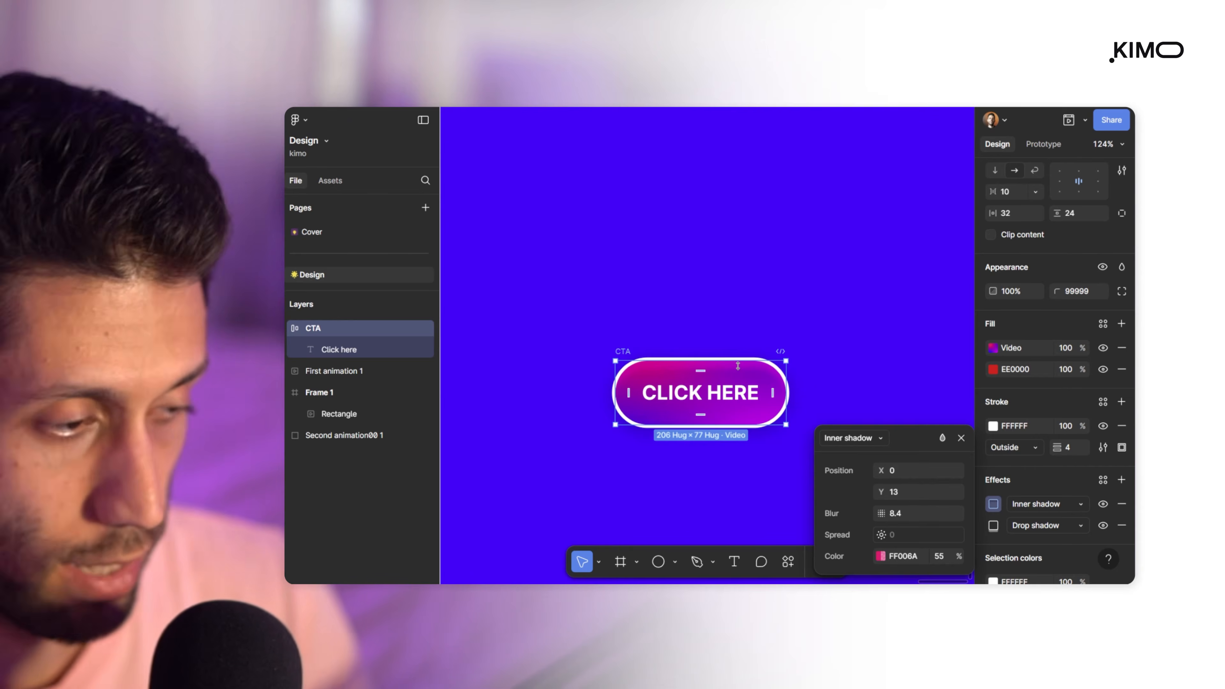
pyautogui.click(776, 467)
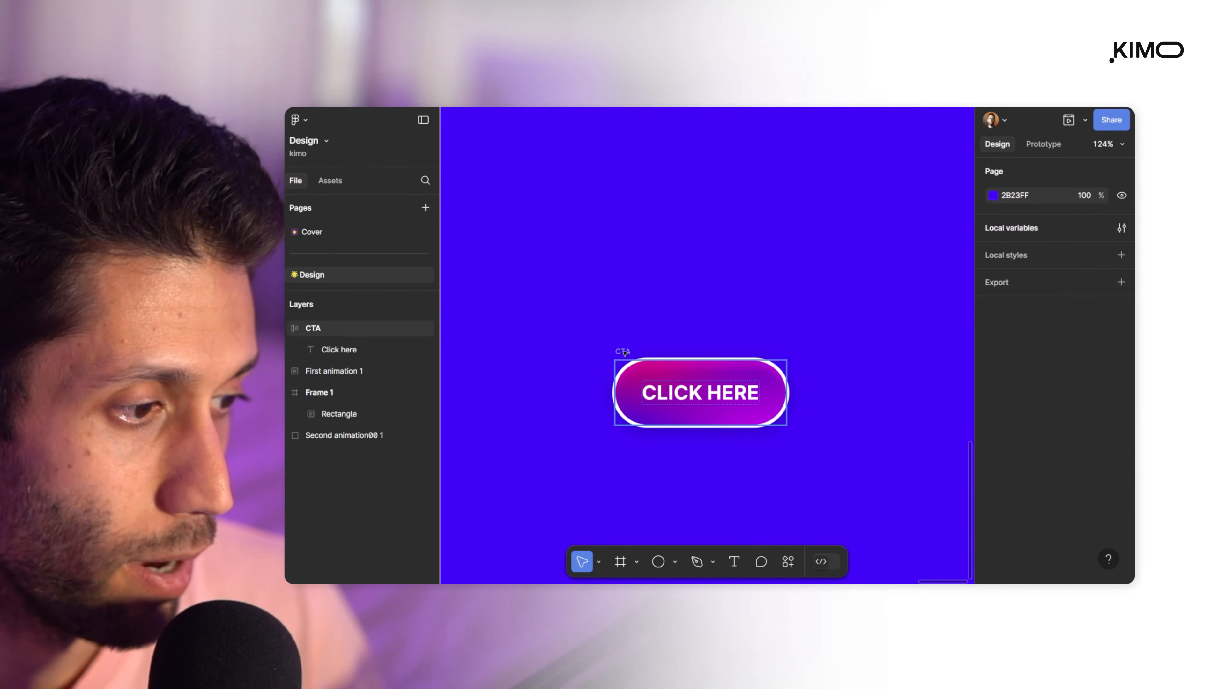
# - Turn the CTA button into a component and add a second variant to it
pyautogui.click(663, 373)
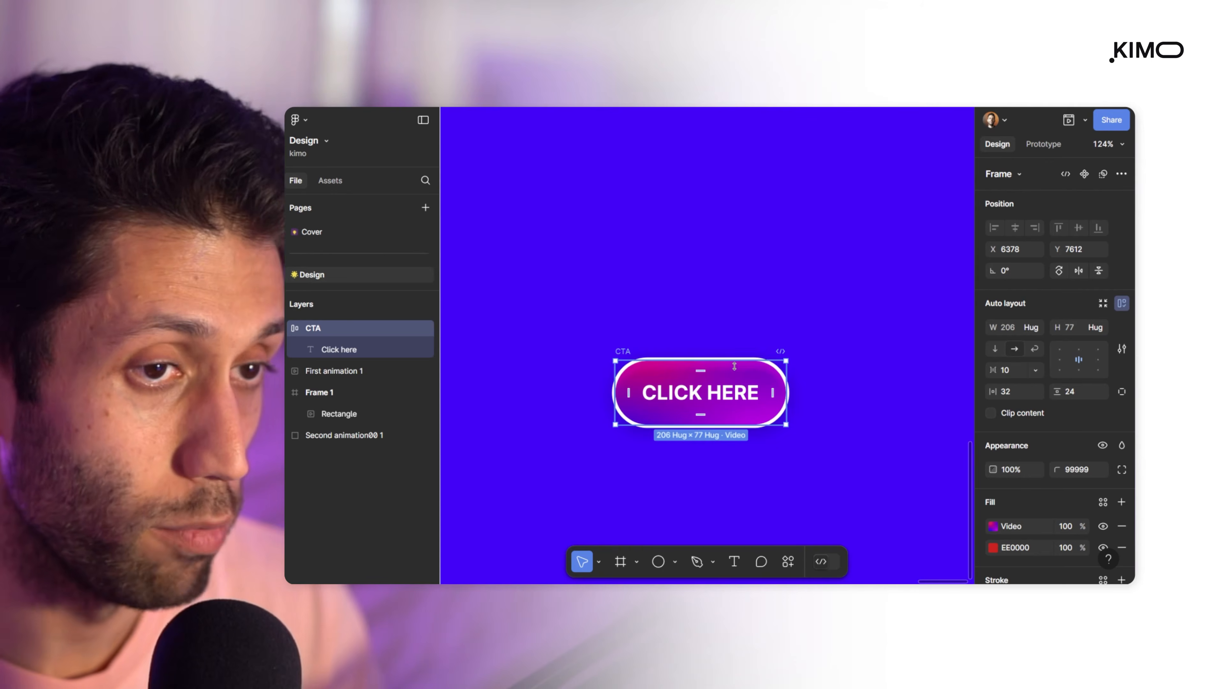
pyautogui.click(707, 332)
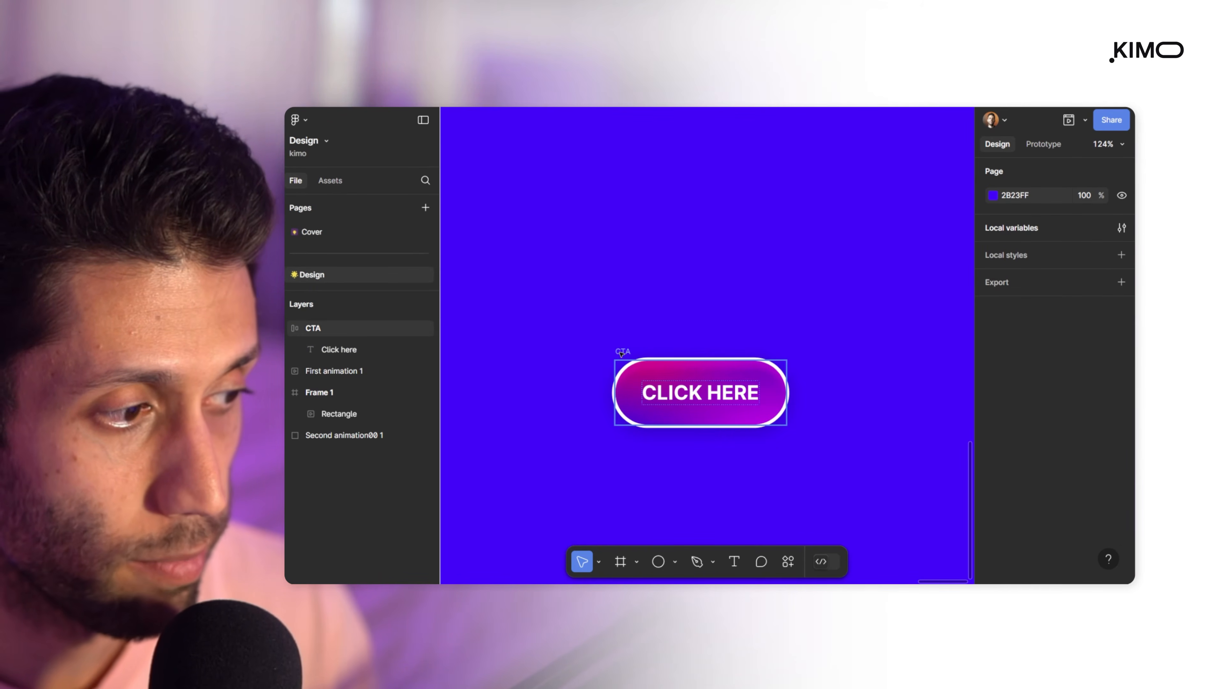
pyautogui.click(670, 376)
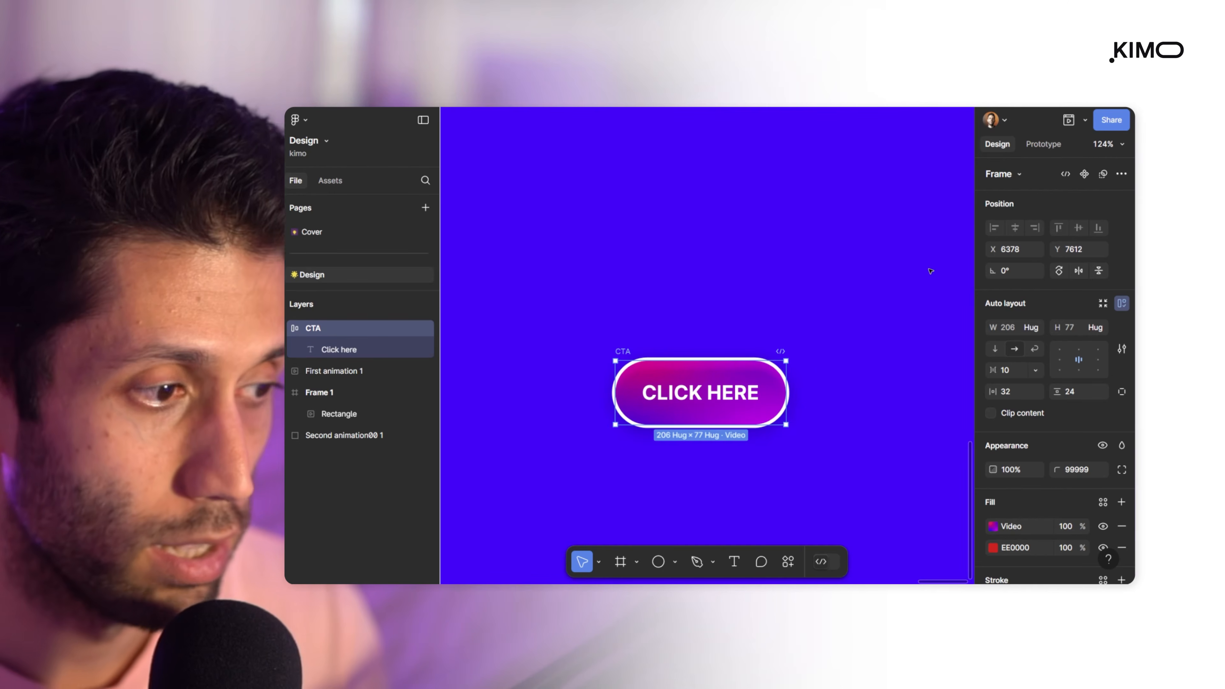
pyautogui.click(1084, 174)
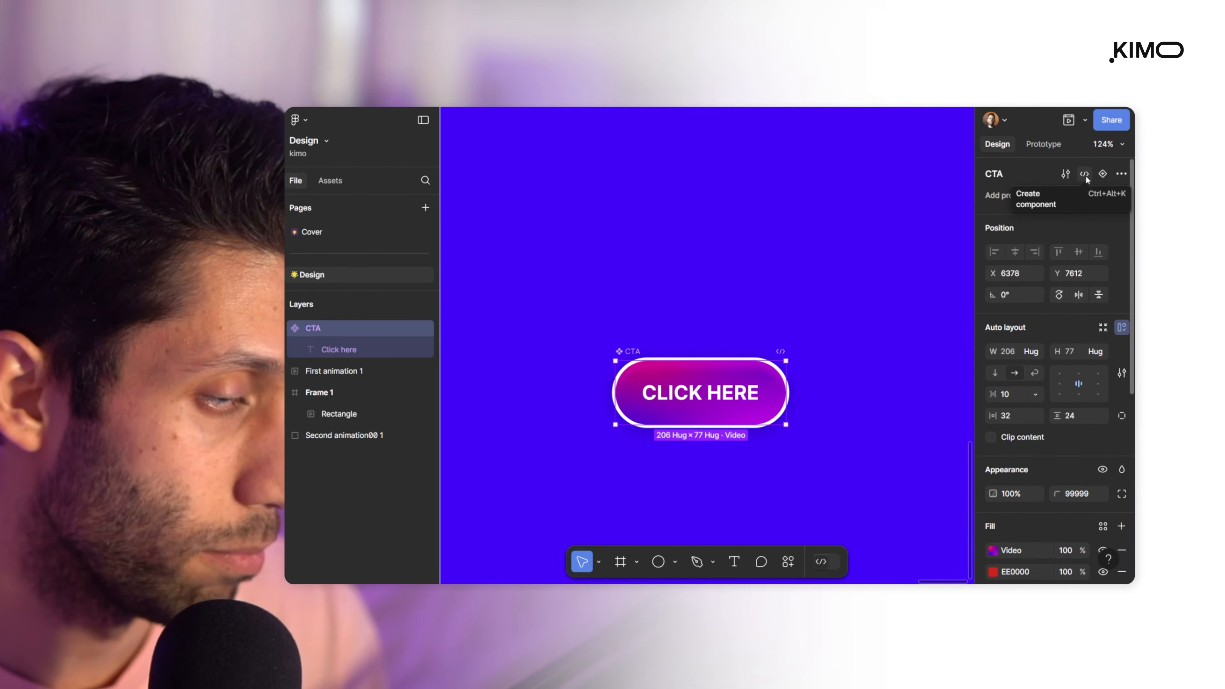
pyautogui.click(1102, 176)
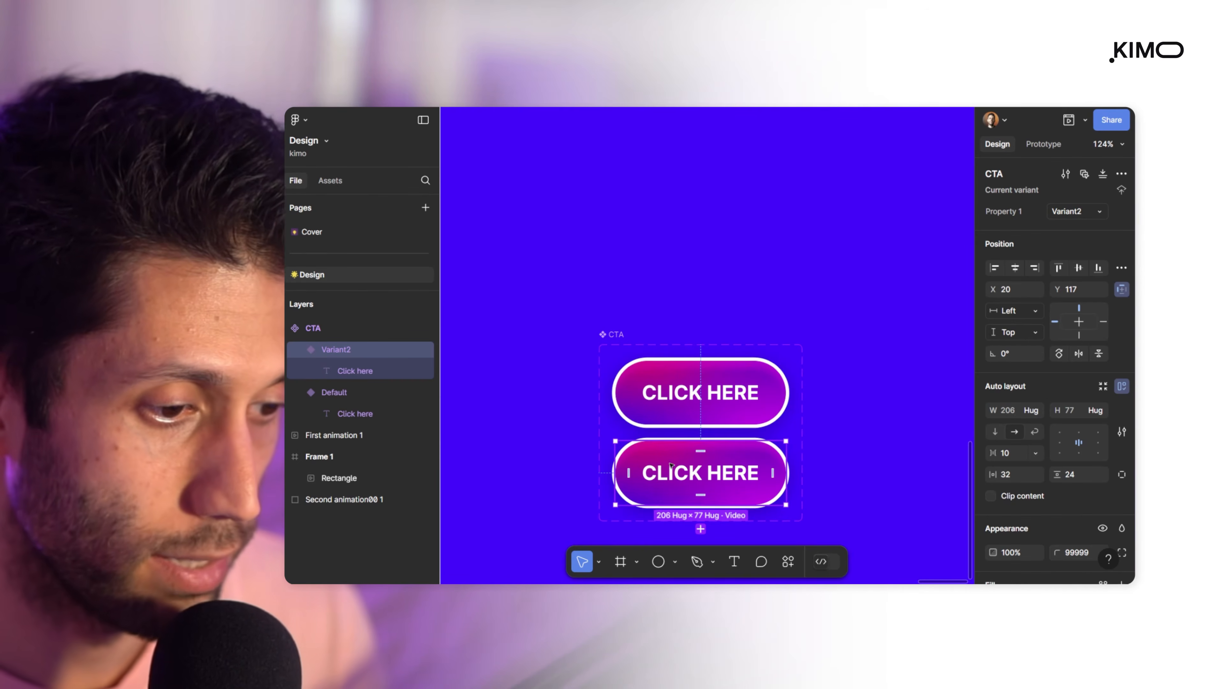
# - Add a white FFFFFF fill at 100% opacity above the video fill of the second CTA variant
pyautogui.scroll(-5, 1043, 460)
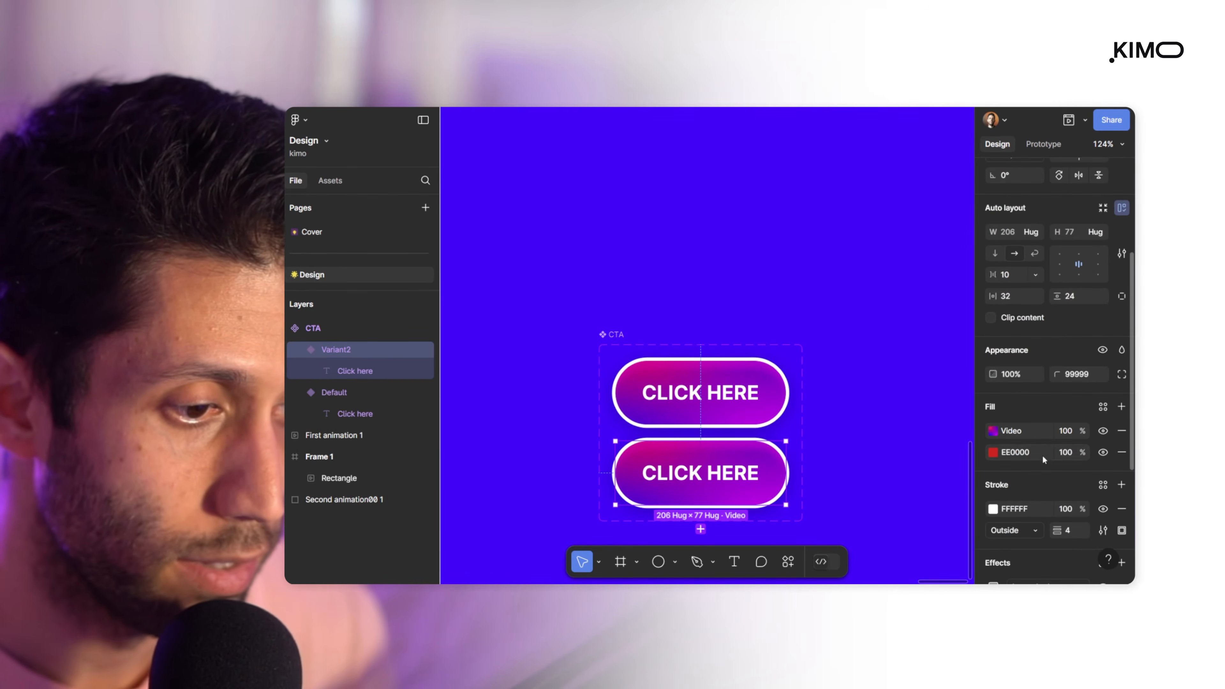
pyautogui.click(1121, 407)
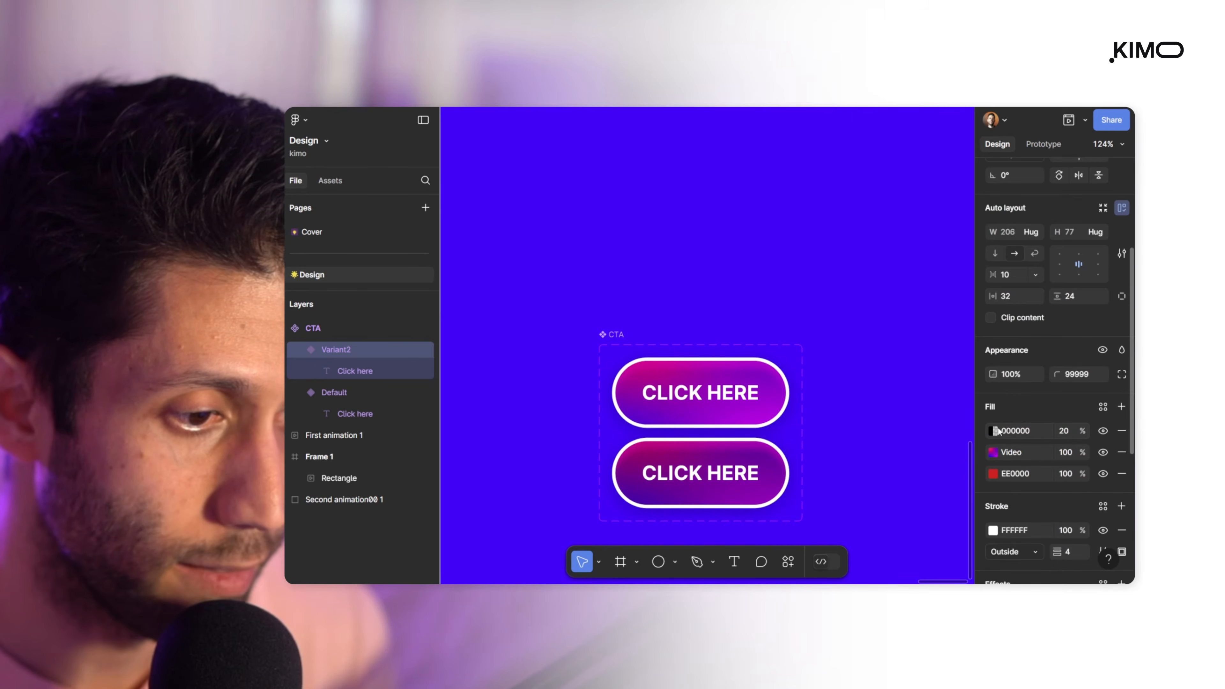
pyautogui.click(995, 430)
pyautogui.moveTo(894, 333); pyautogui.dragTo(765, 206)
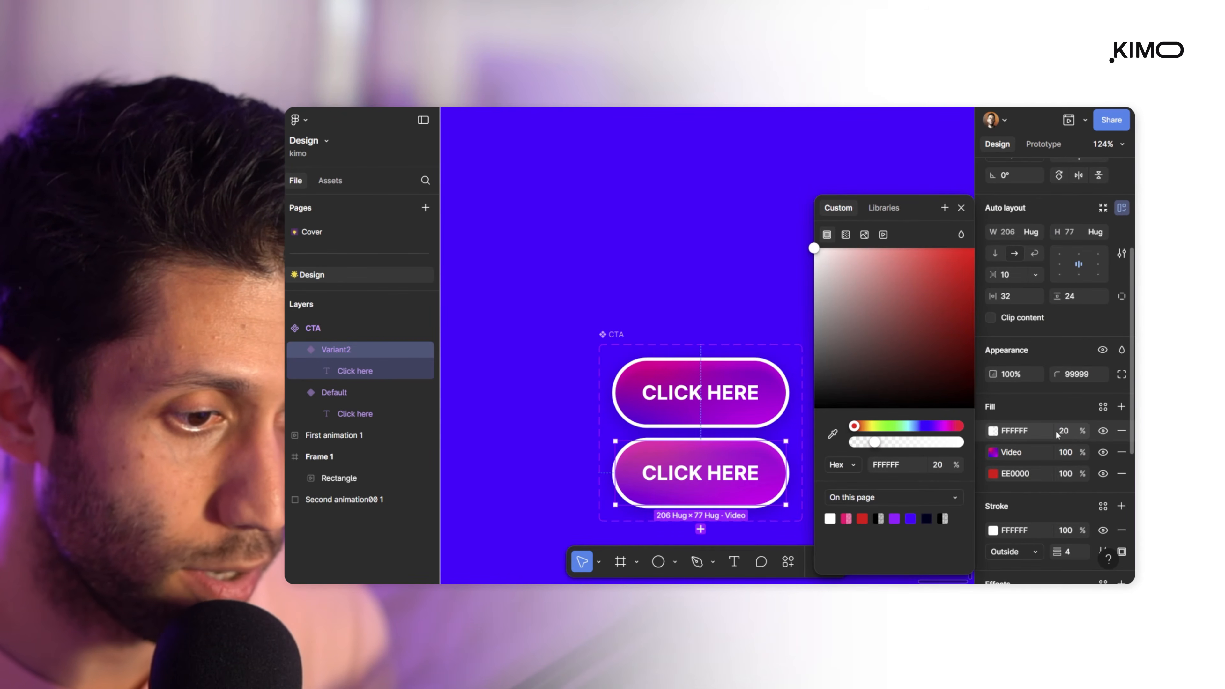
pyautogui.moveTo(1052, 430); pyautogui.dragTo(1104, 430)
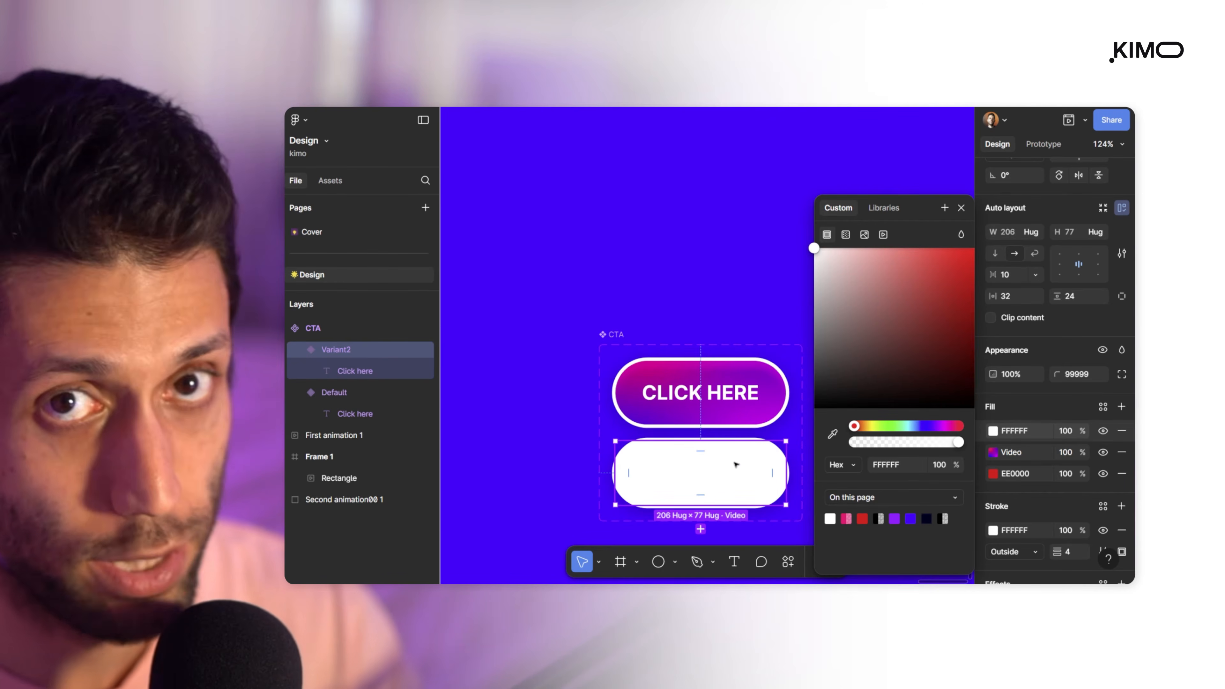
# - Set the second CTA variant's "Click here" text color to black 000000
pyautogui.click(692, 476)
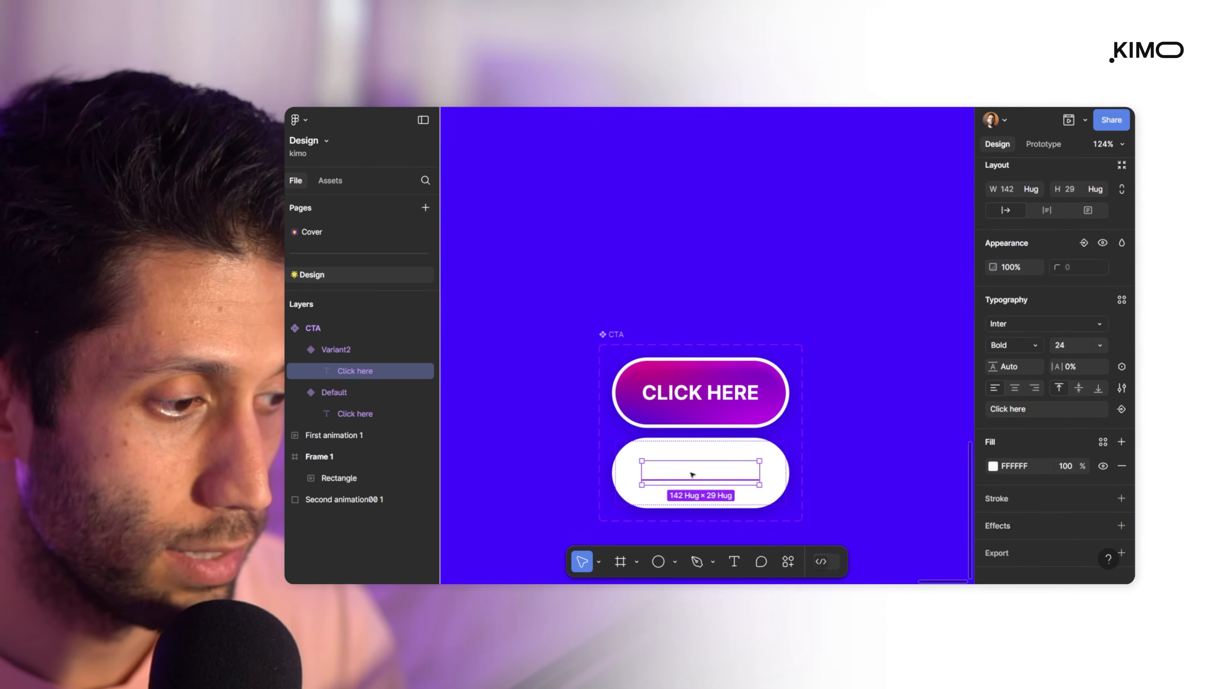
pyautogui.click(994, 465)
pyautogui.moveTo(891, 396); pyautogui.dragTo(760, 435)
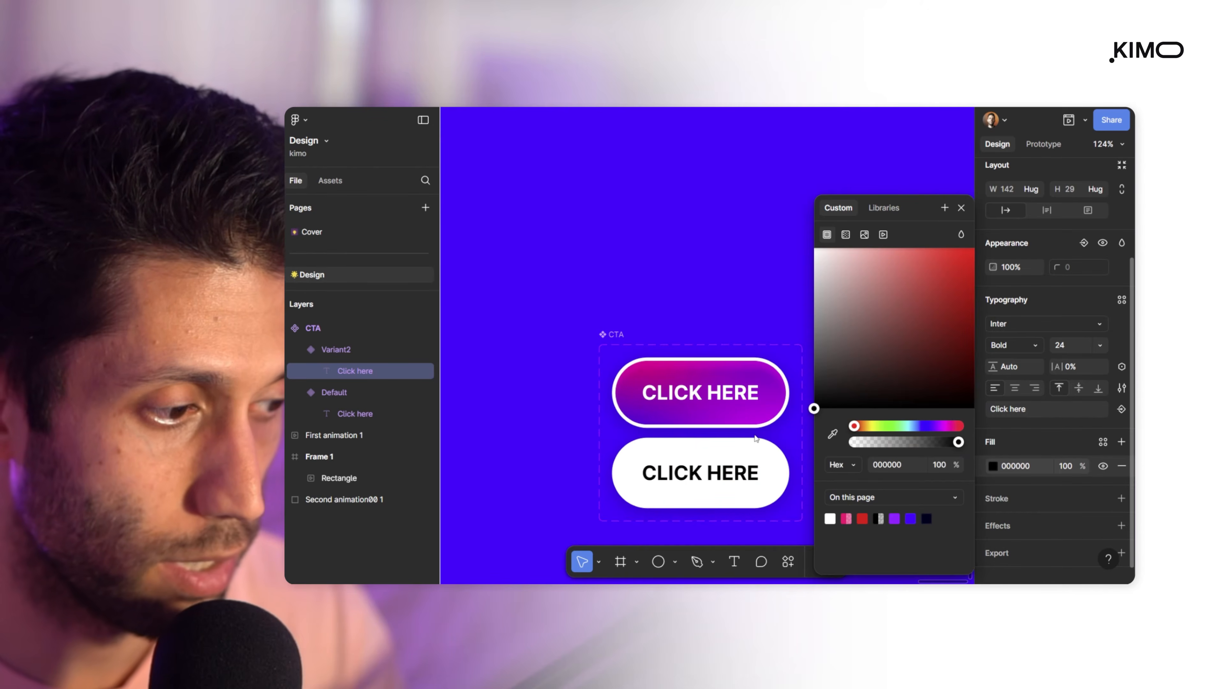
# - Add a white FFFFFF fill at 0% opacity above the video fill of the default CTA variant
pyautogui.click(764, 411)
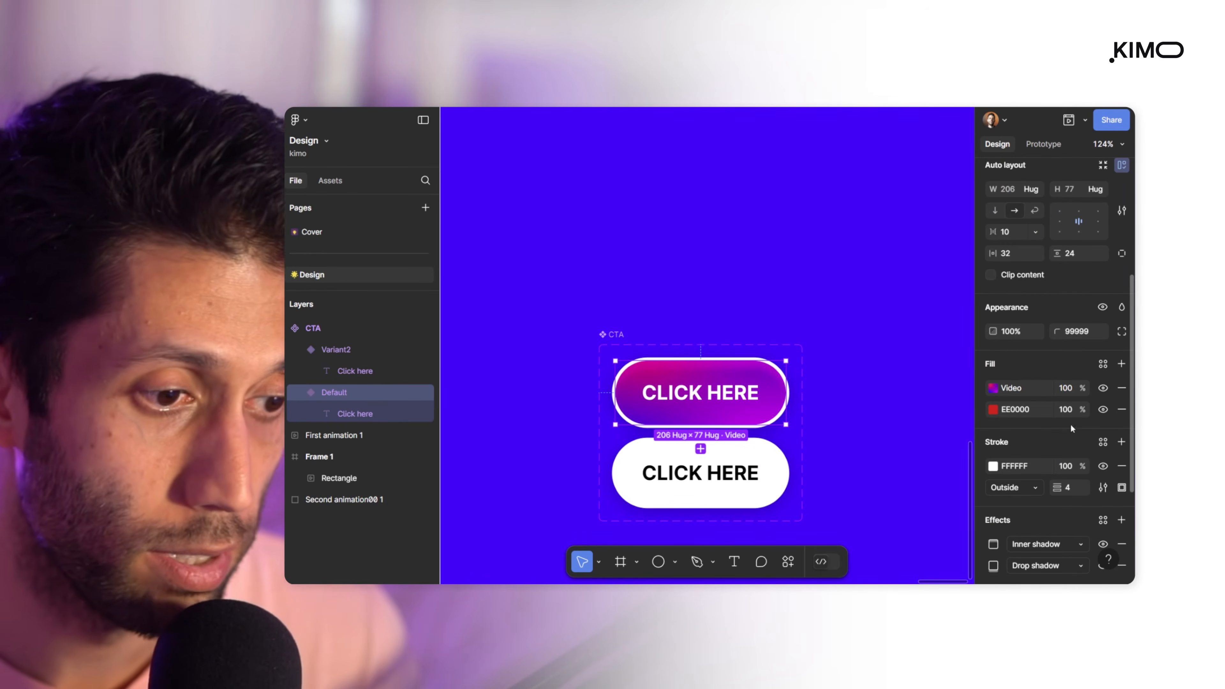
pyautogui.click(1121, 364)
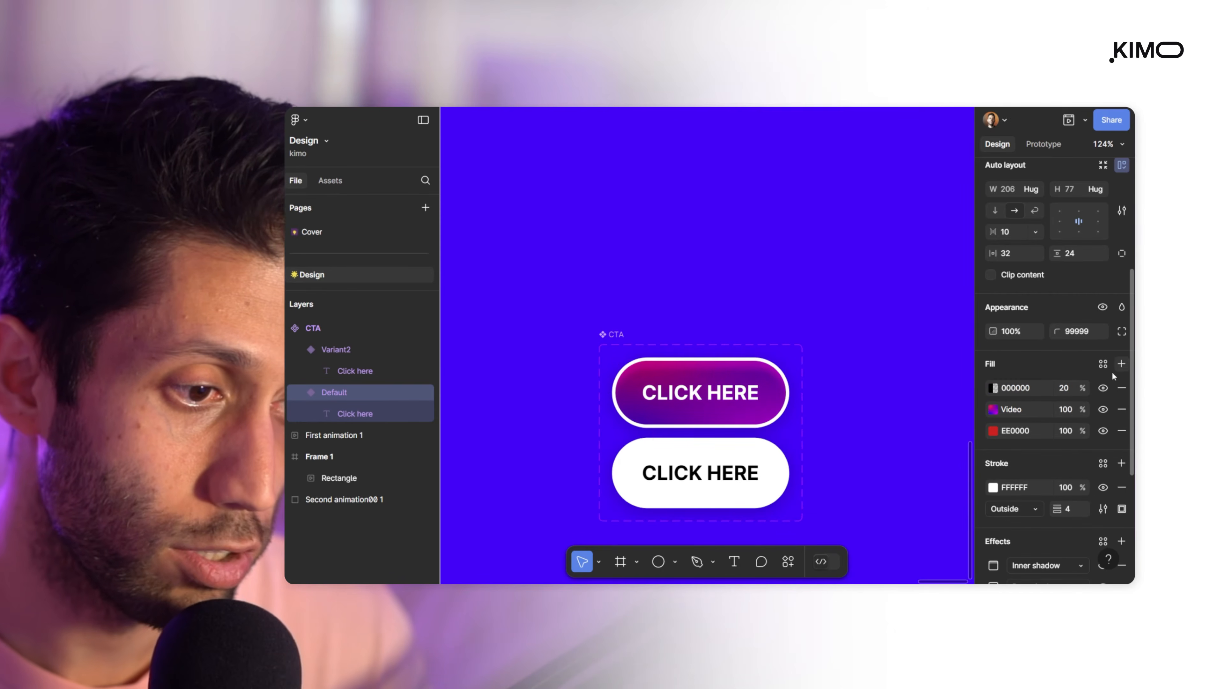
pyautogui.click(993, 388)
pyautogui.moveTo(913, 339); pyautogui.dragTo(790, 232)
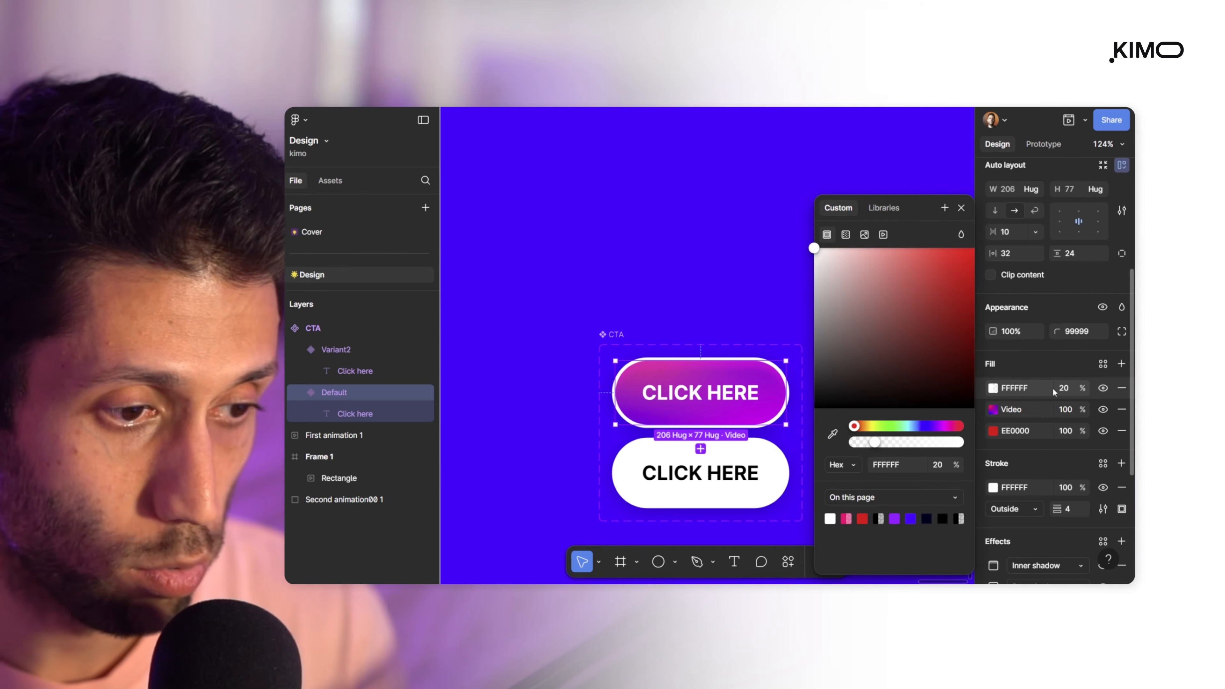
pyautogui.moveTo(1053, 388); pyautogui.dragTo(1037, 388)
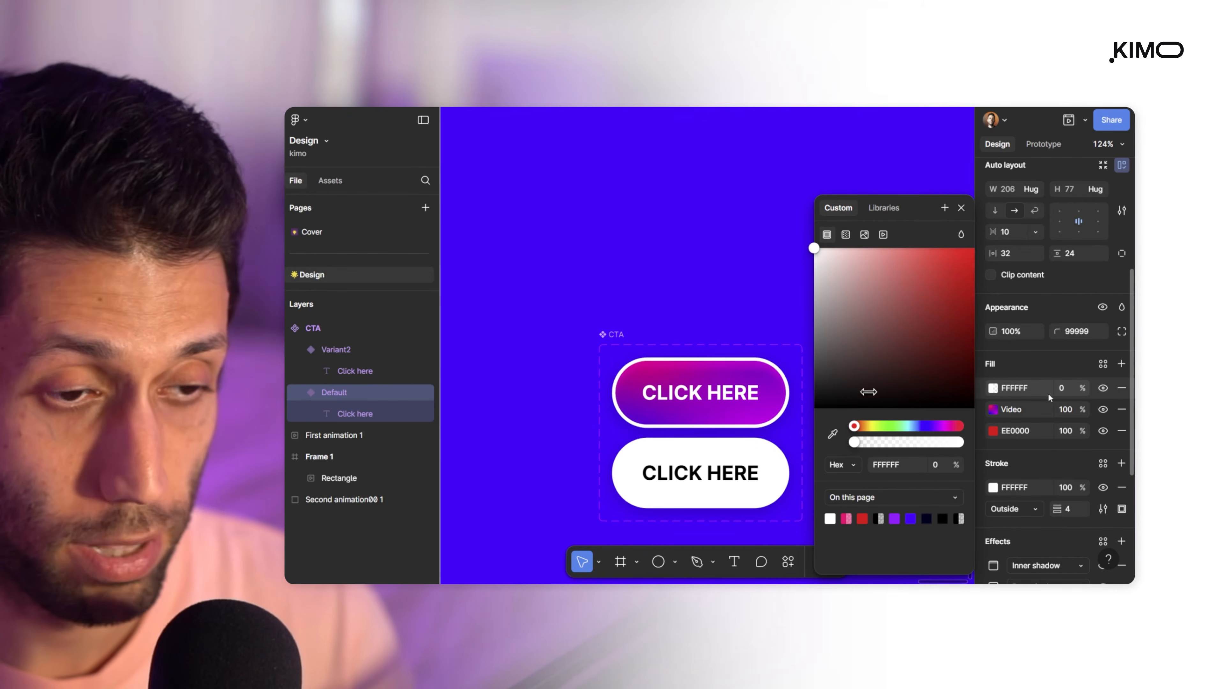
pyautogui.click(732, 322)
# - Connect the default CTA variant to Variant2 with a While hovering trigger and the Change to action
pyautogui.click(670, 374)
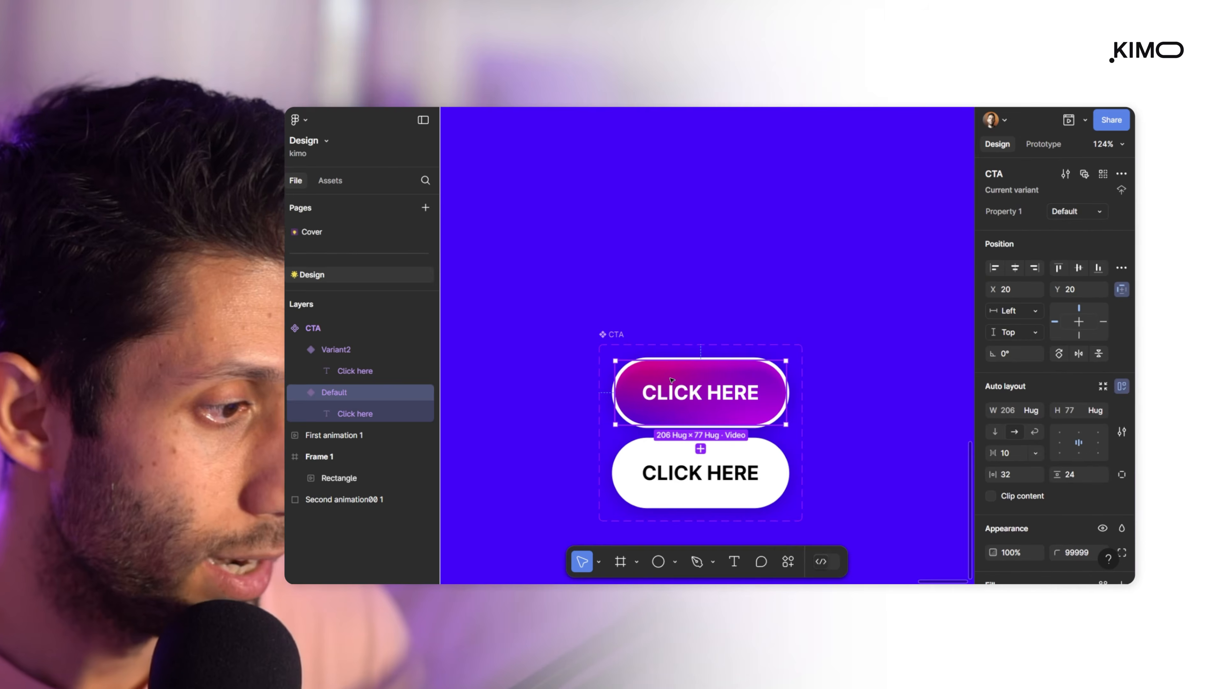
pyautogui.click(1038, 146)
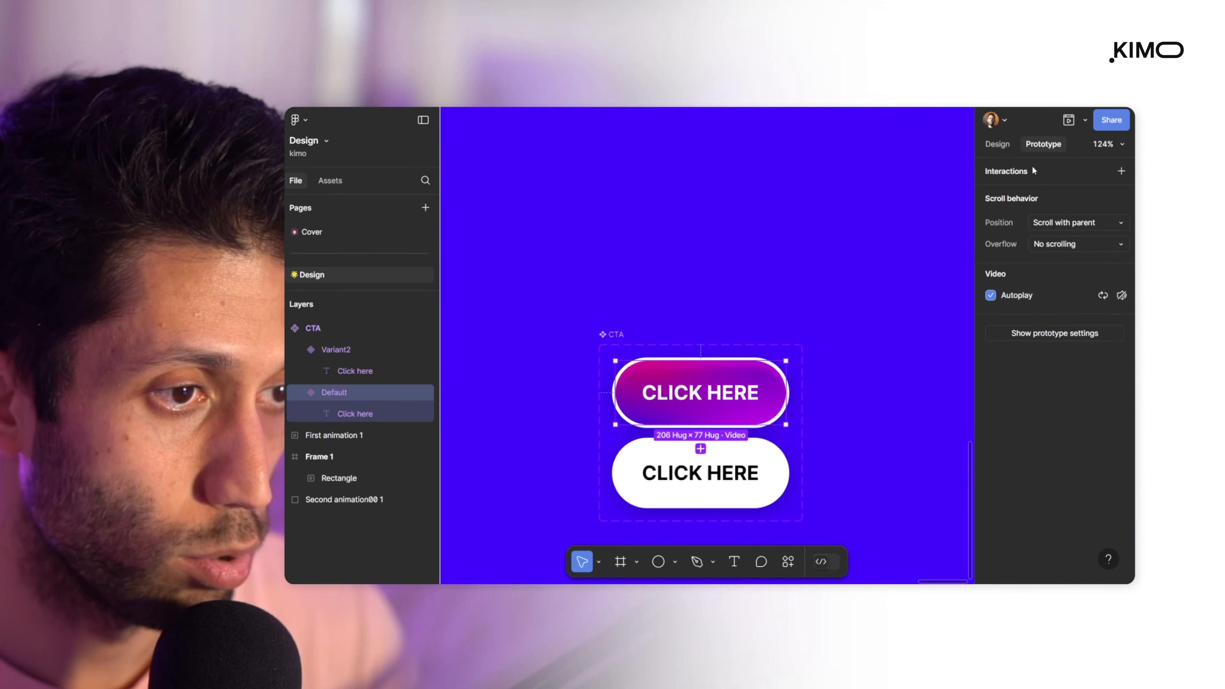
pyautogui.moveTo(787, 393); pyautogui.dragTo(863, 214)
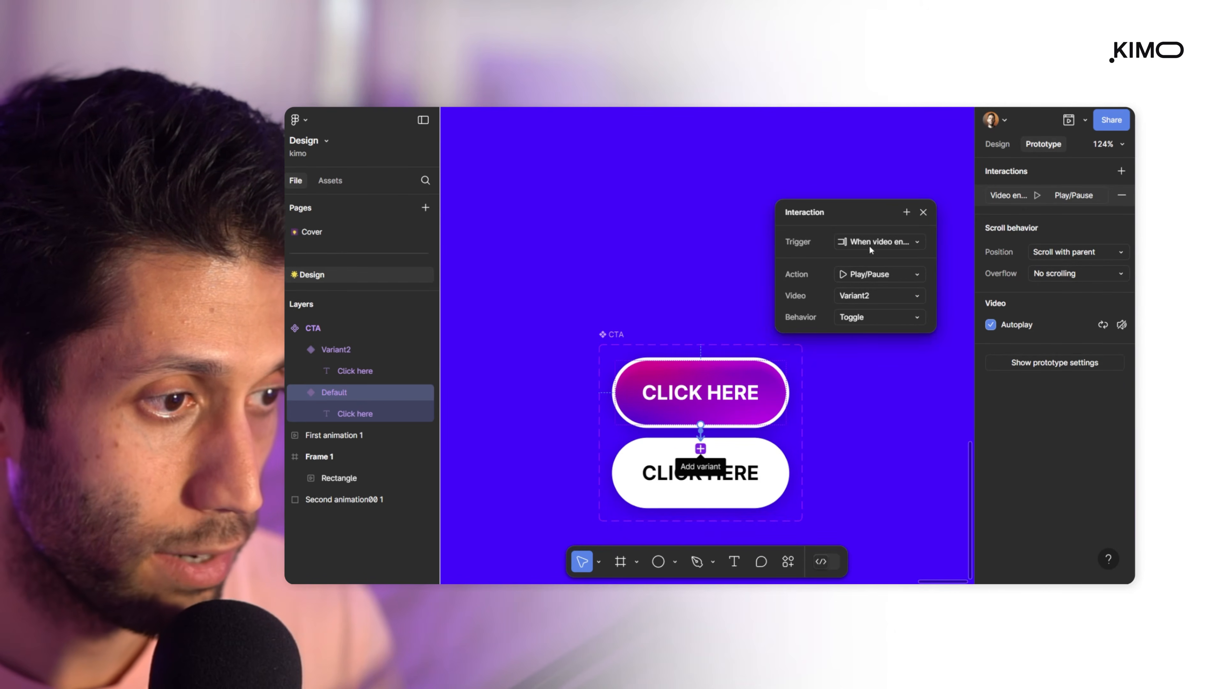
pyautogui.click(868, 242)
pyautogui.click(801, 211)
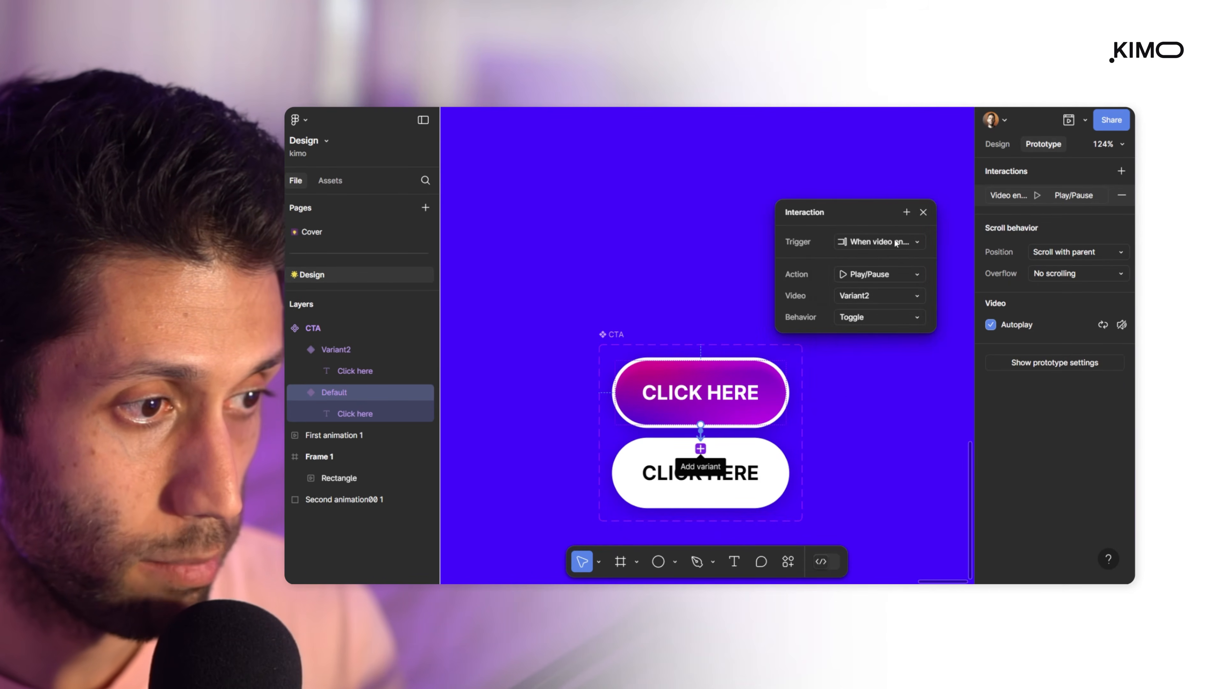
pyautogui.click(889, 271)
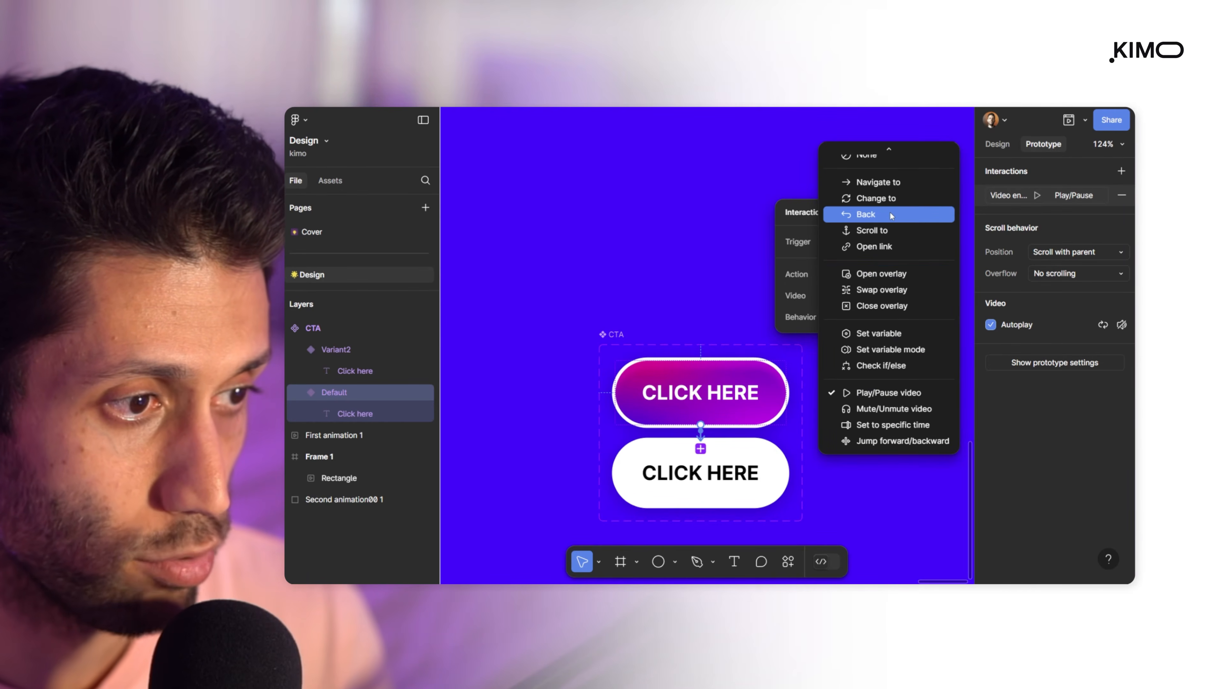
pyautogui.click(883, 199)
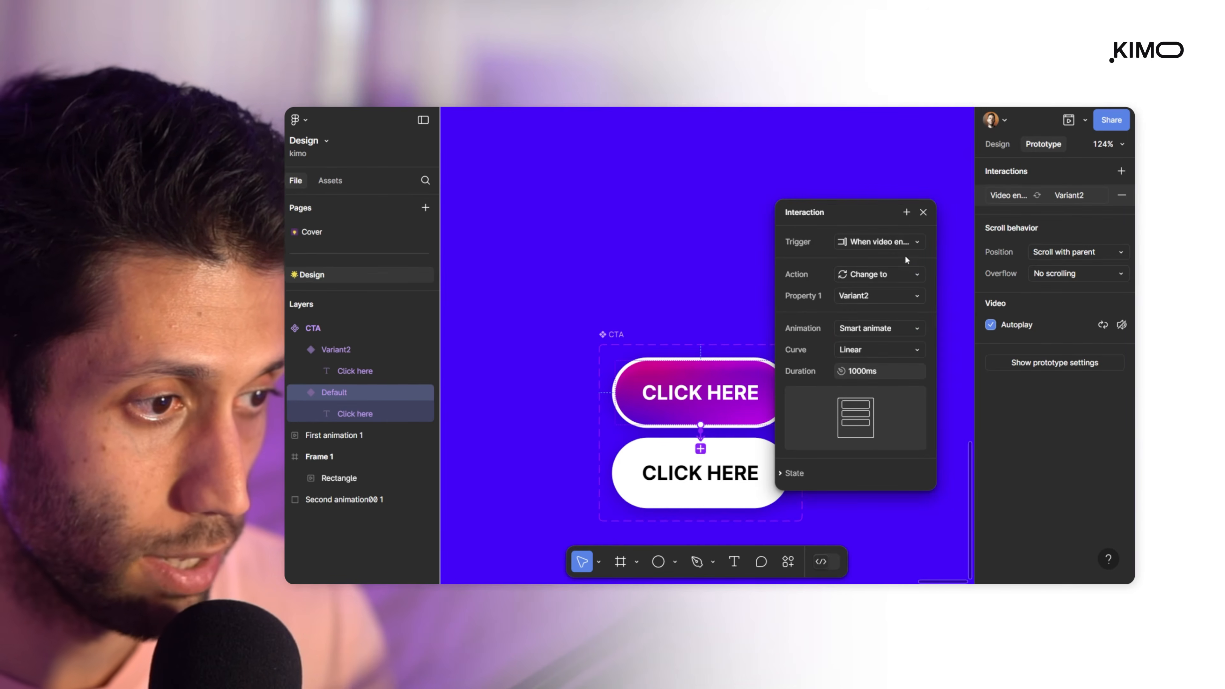
pyautogui.click(905, 241)
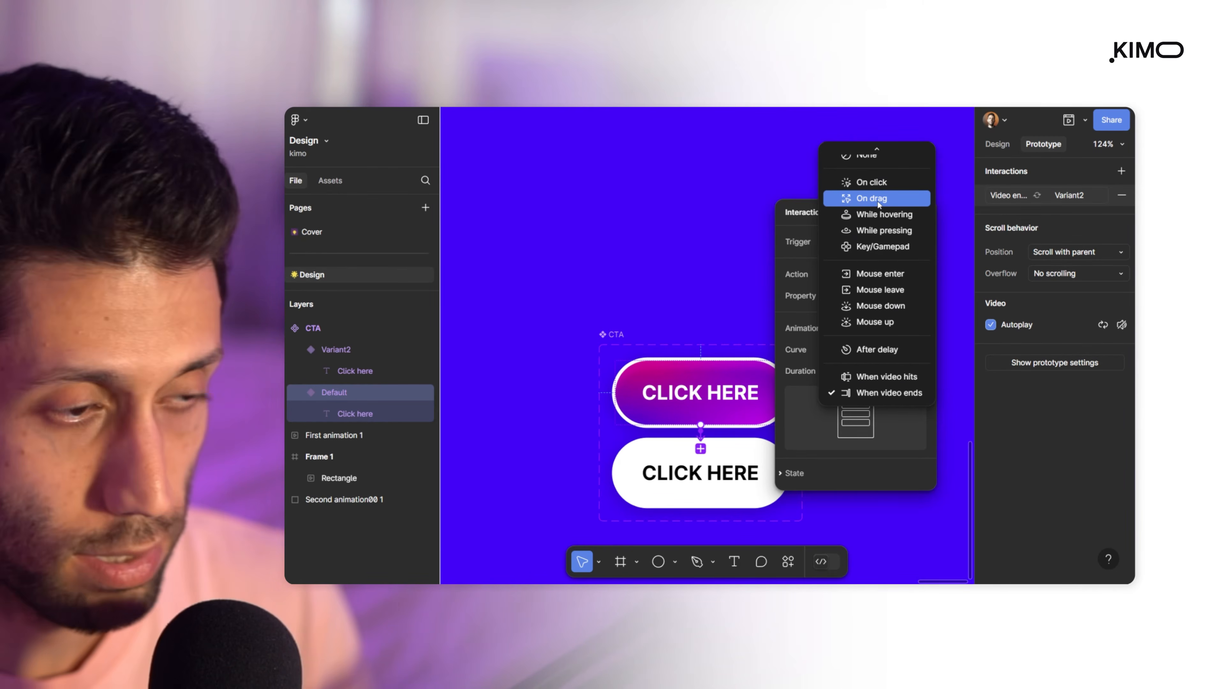
pyautogui.click(879, 215)
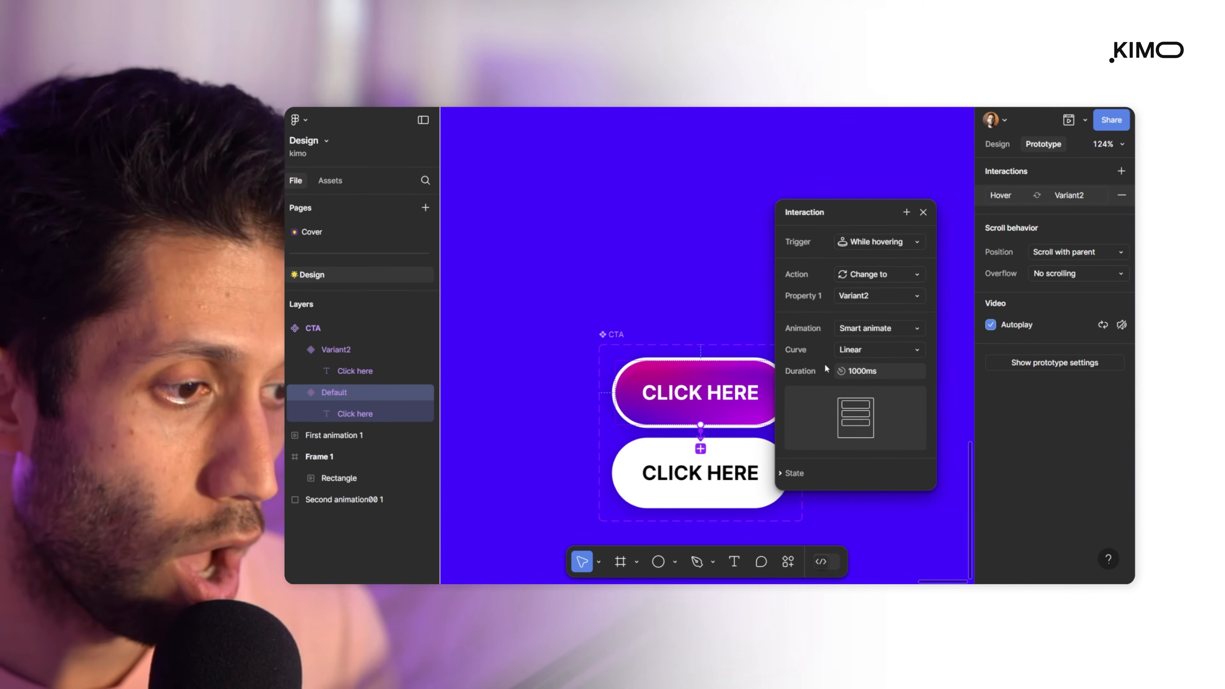
# - Set the hover transition's curve to Ease in and its duration to 800 ms
pyautogui.click(861, 376)
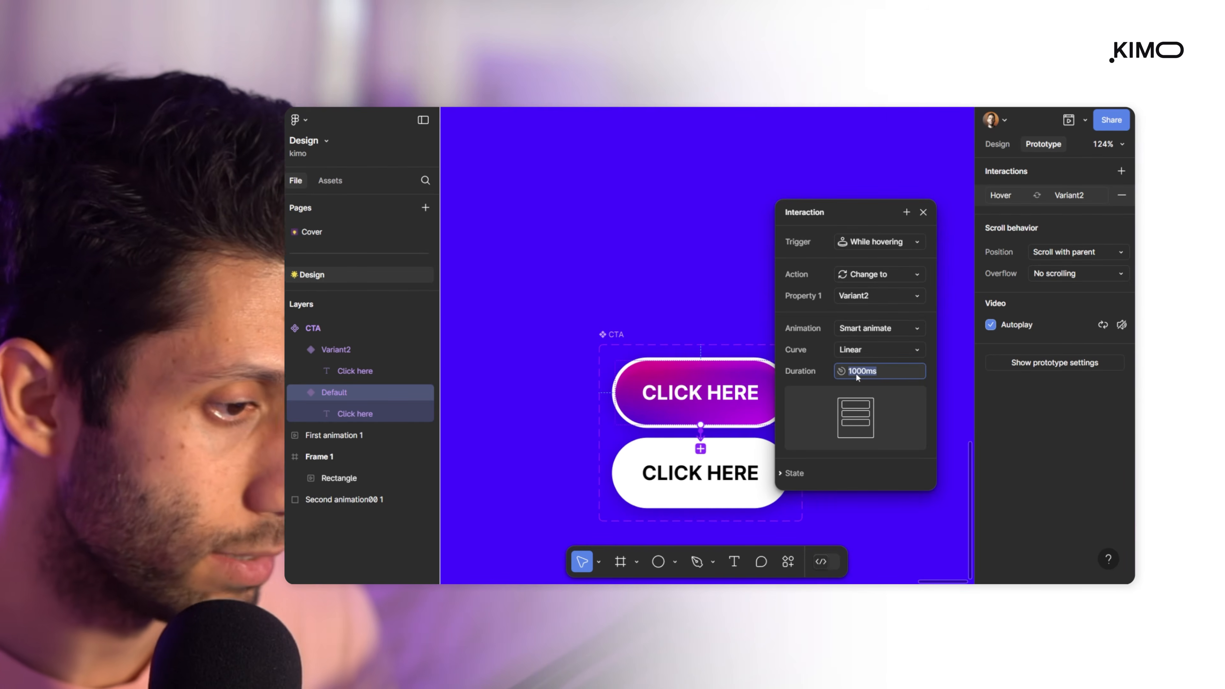
pyautogui.click(856, 376)
pyautogui.click(863, 351)
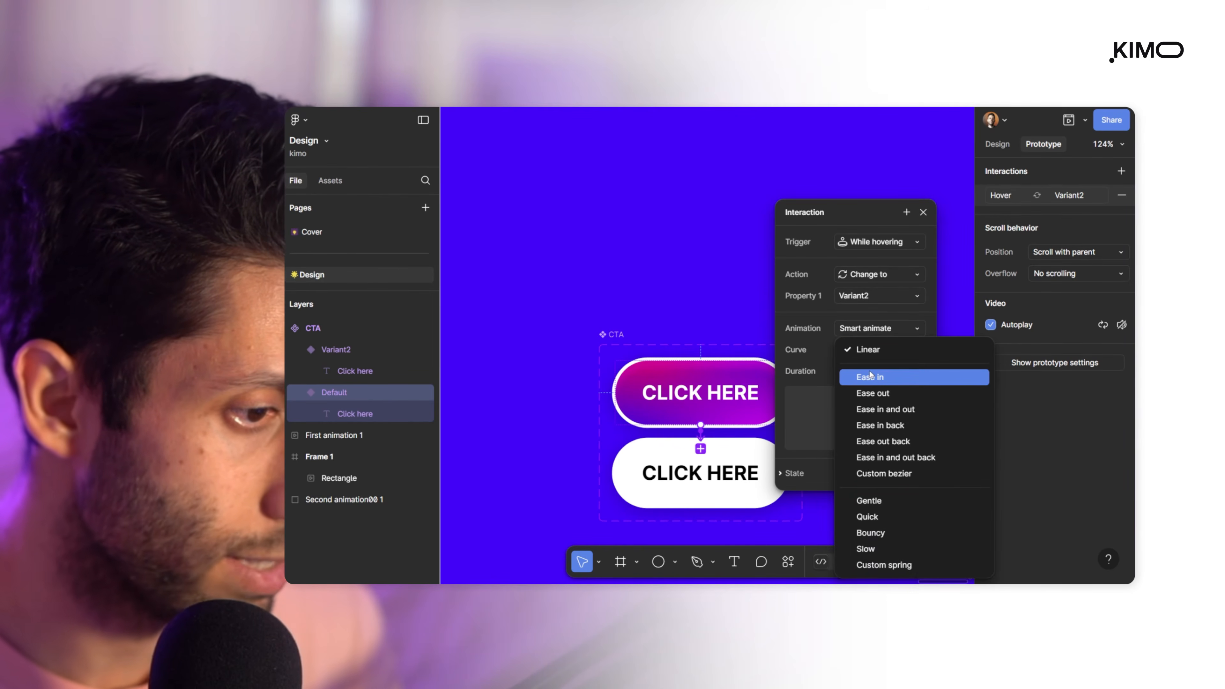
pyautogui.click(881, 382)
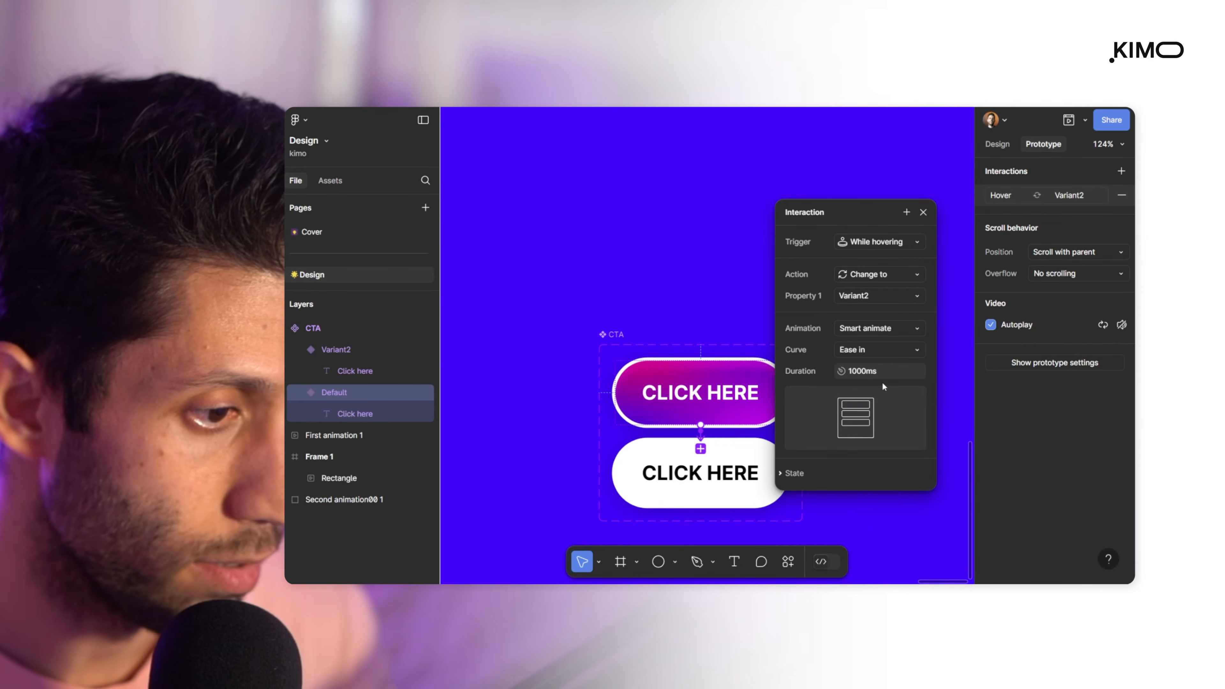
pyautogui.click(860, 372)
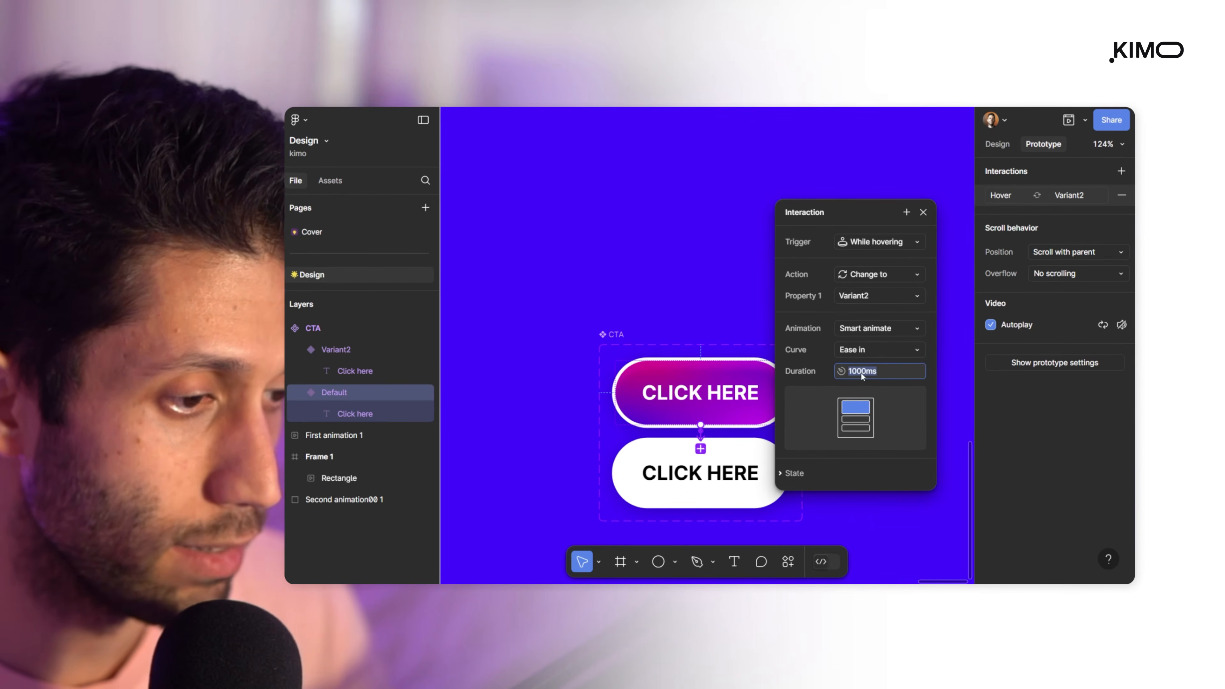
pyautogui.click(856, 373)
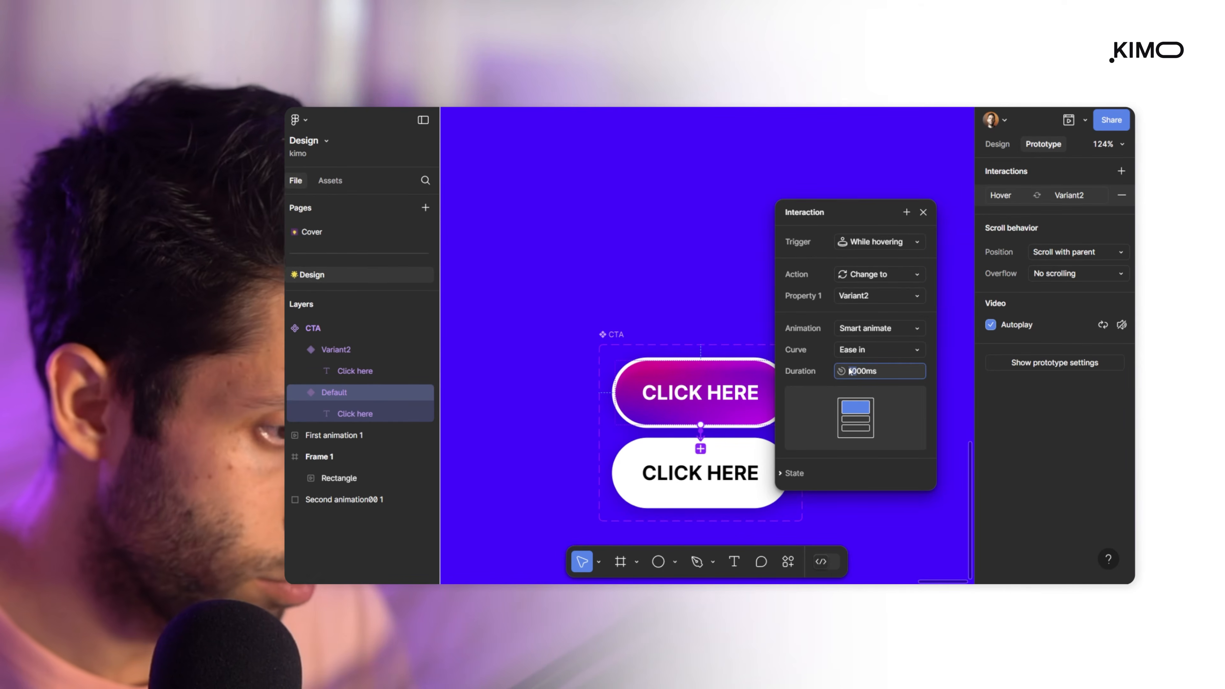
pyautogui.write('8')
pyautogui.press('Return')
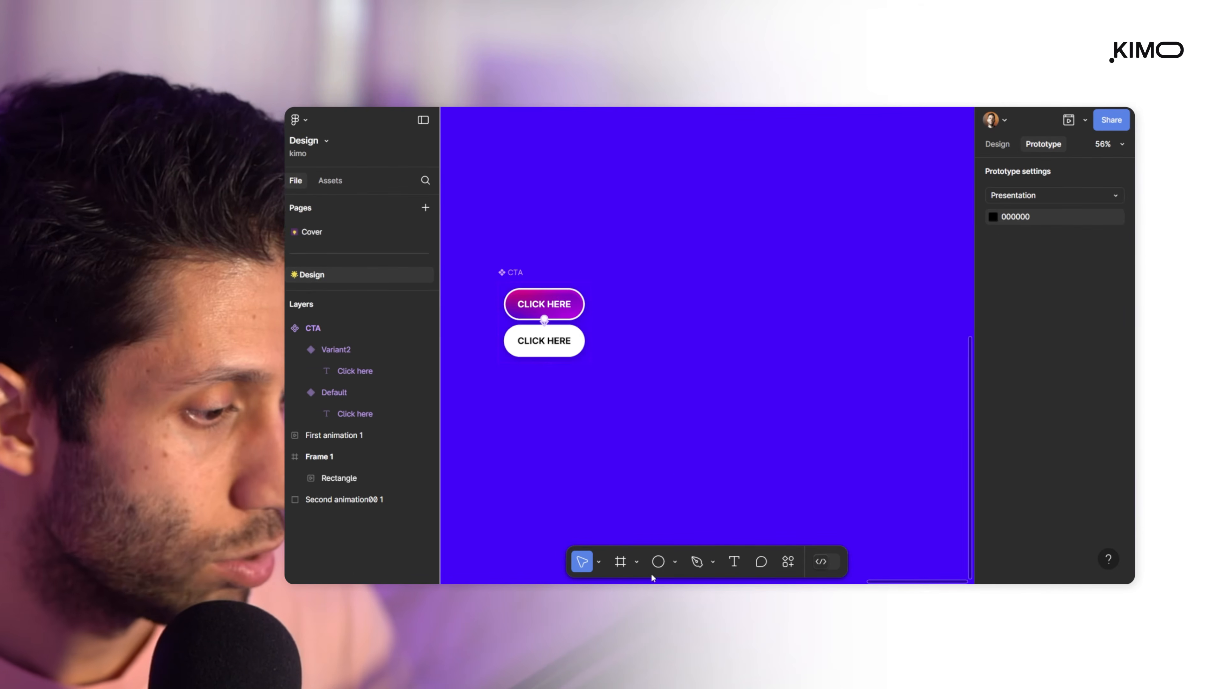
# - Draw a frame about 691 × 556 beside the CTA component and place a CTA instance at its center
pyautogui.click(620, 563)
pyautogui.moveTo(654, 253); pyautogui.dragTo(915, 464)
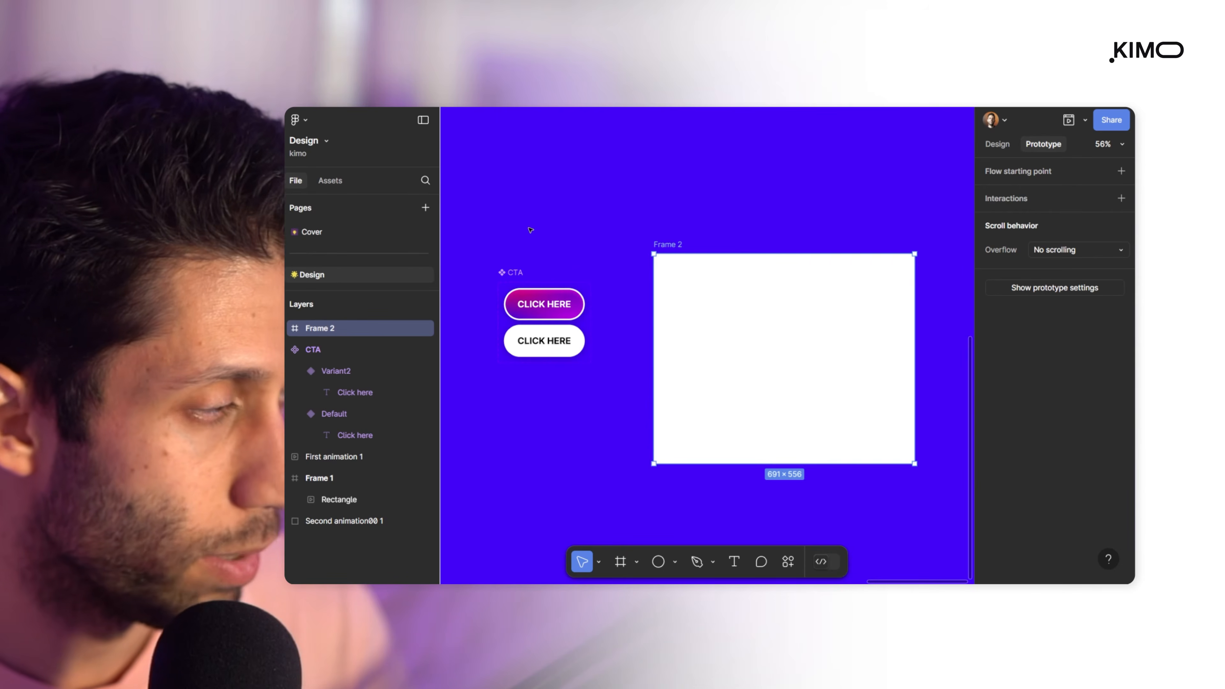
pyautogui.click(330, 180)
pyautogui.moveTo(321, 276); pyautogui.dragTo(789, 360)
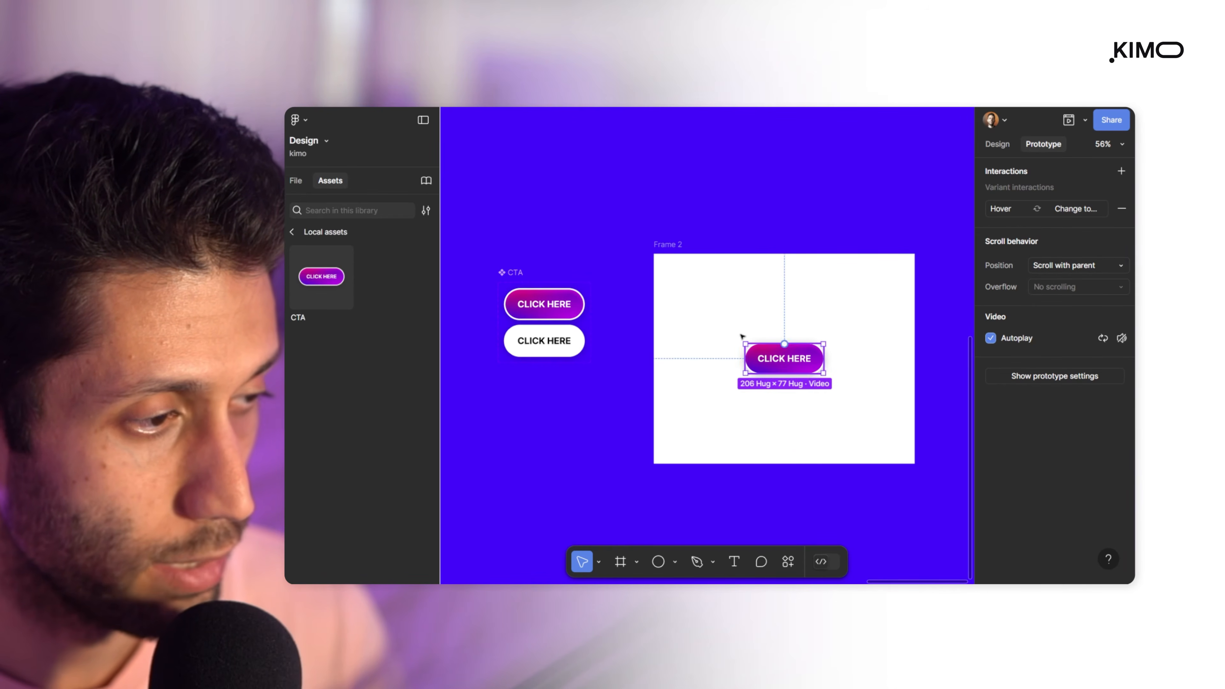
# - Preview the prototype of the new frame containing the CTA button
pyautogui.click(667, 244)
pyautogui.click(1068, 119)
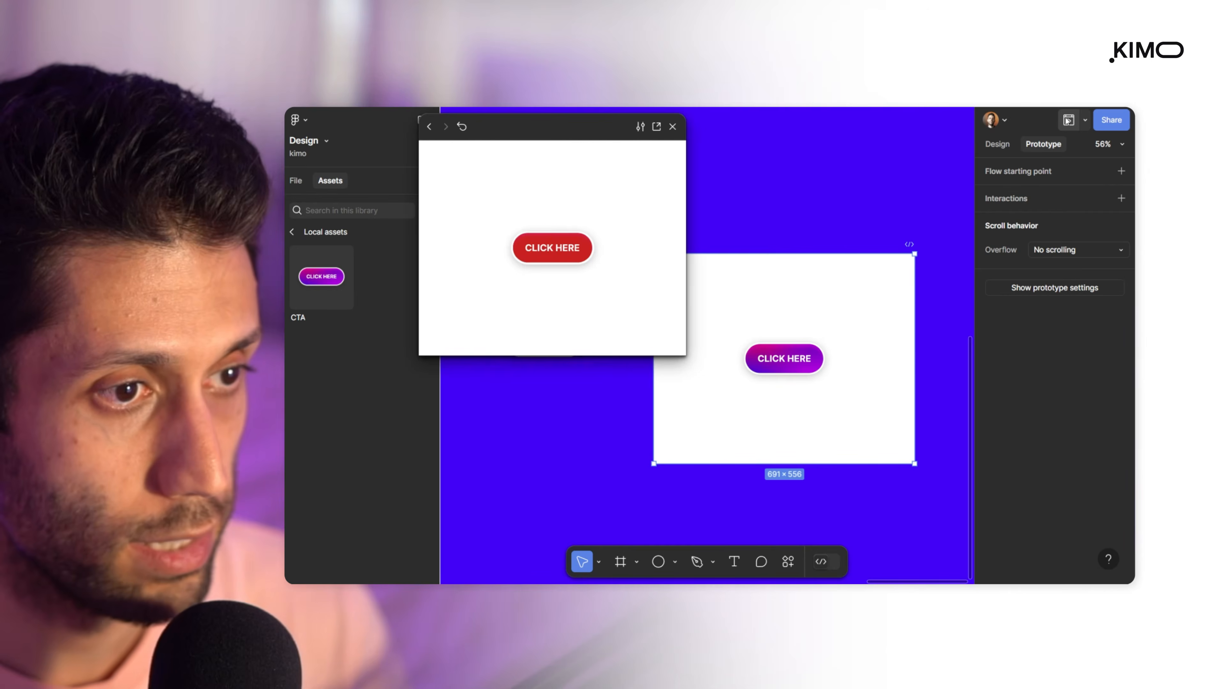
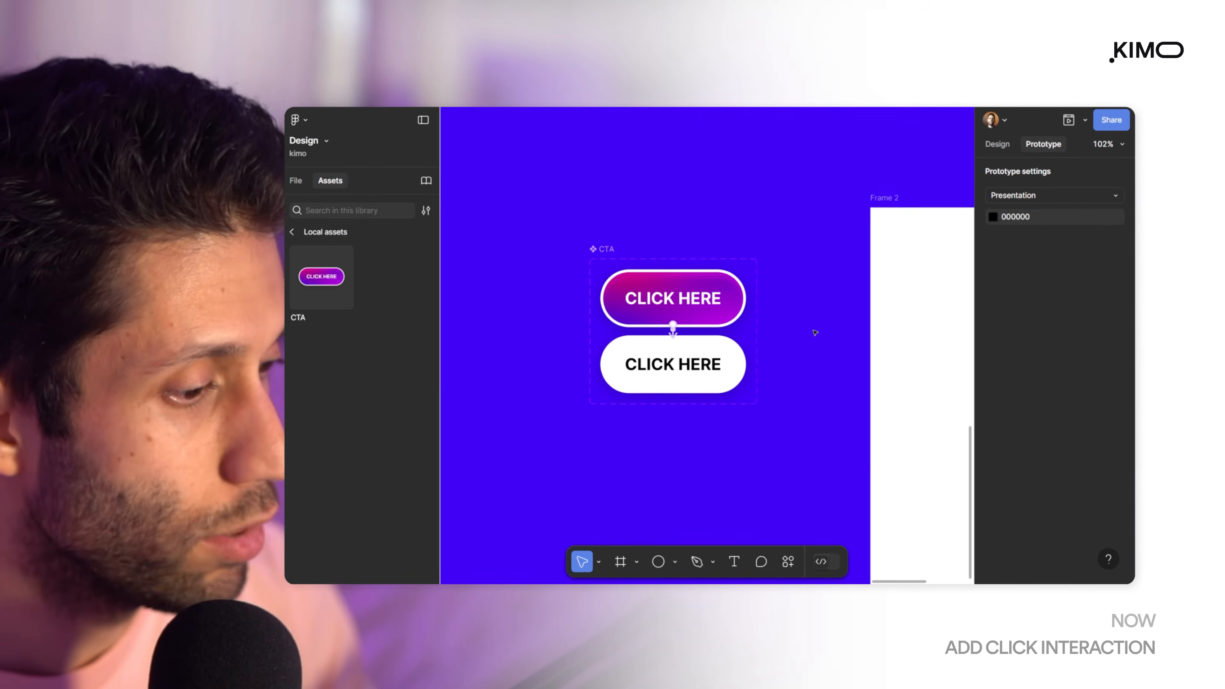
# - Move the 500 × 500 GIF animation from the distant part of the canvas to beside the CTA component
pyautogui.scroll(-3, 791, 354)
pyautogui.scroll(-5, 808, 358)
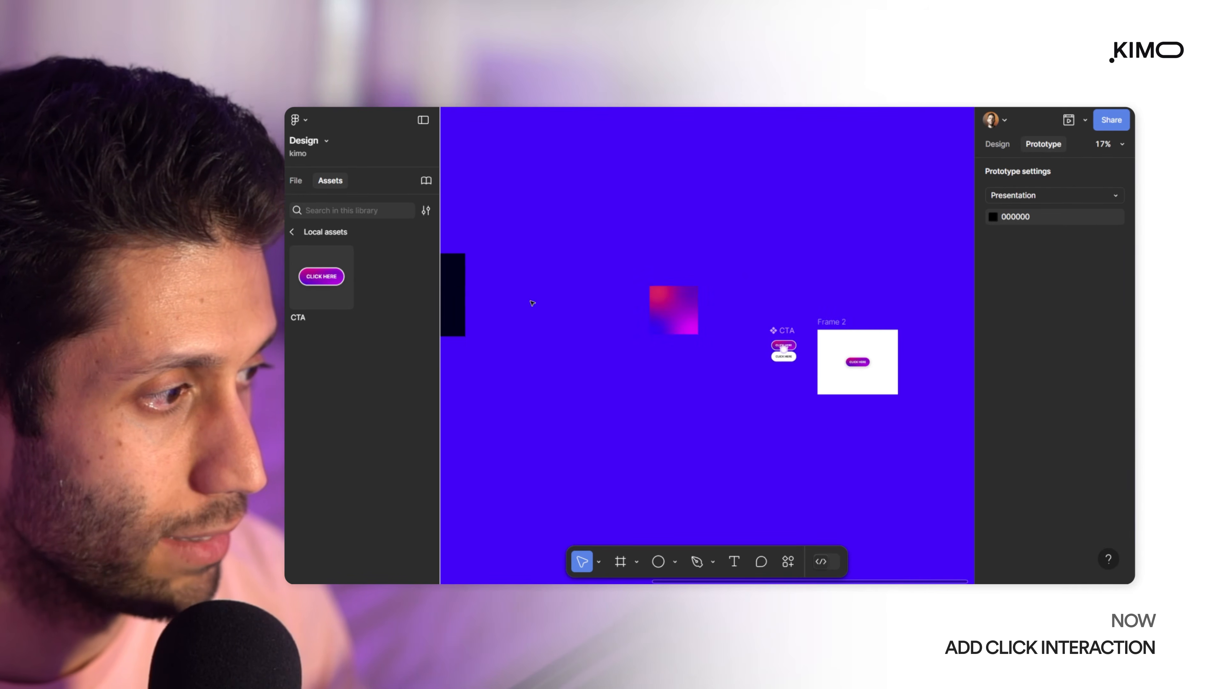
pyautogui.moveTo(513, 297); pyautogui.dragTo(879, 367)
pyautogui.scroll(3, 880, 369)
pyautogui.hscroll(5, 820, 355)
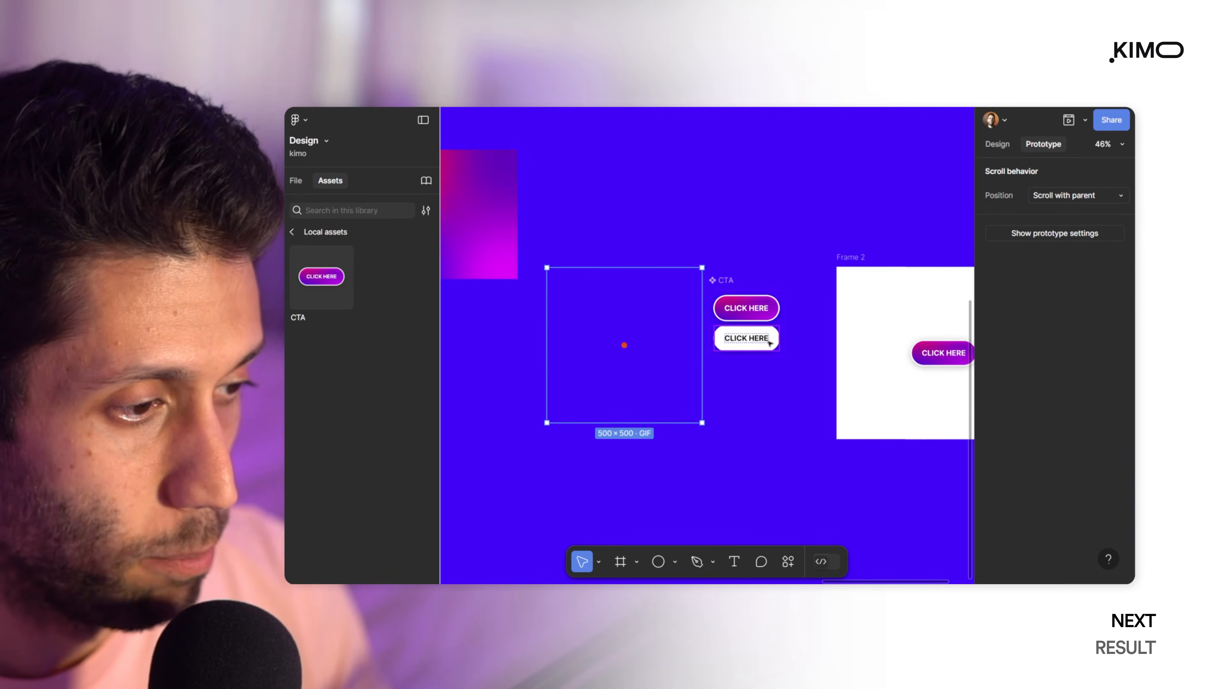
pyautogui.scroll(5, 735, 341)
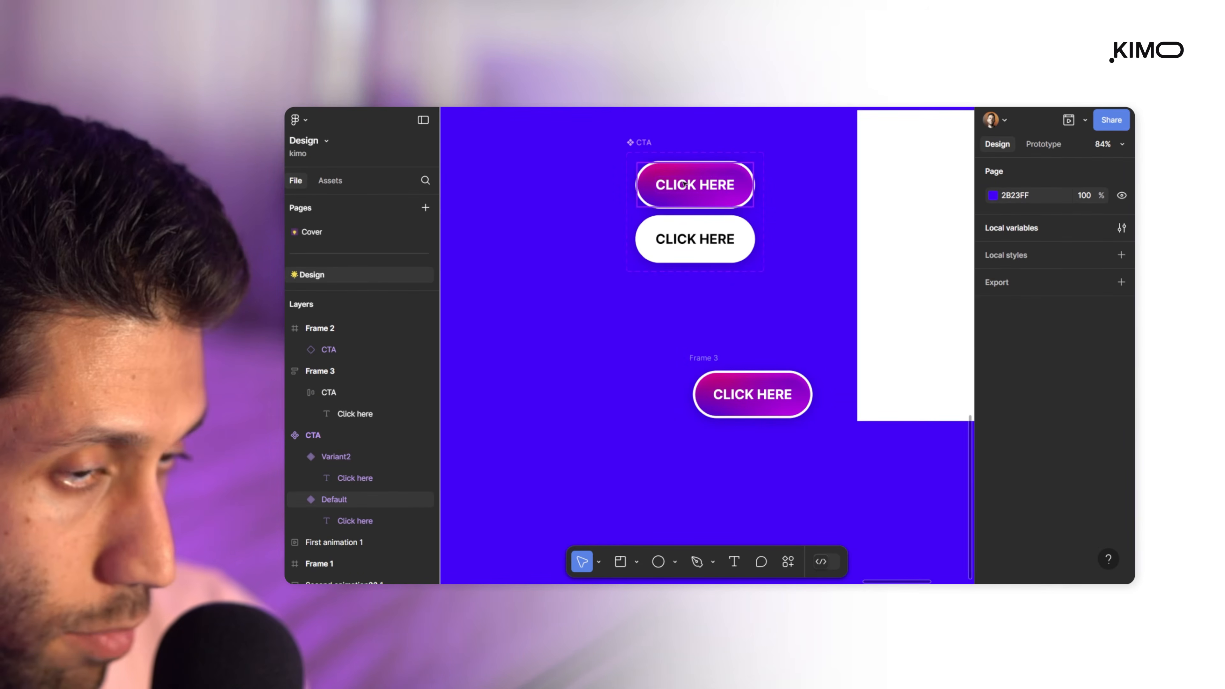
# - Paste the GIF animation into Frame 3 and place its Rectangle layer above the CTA button layer
pyautogui.click(704, 367)
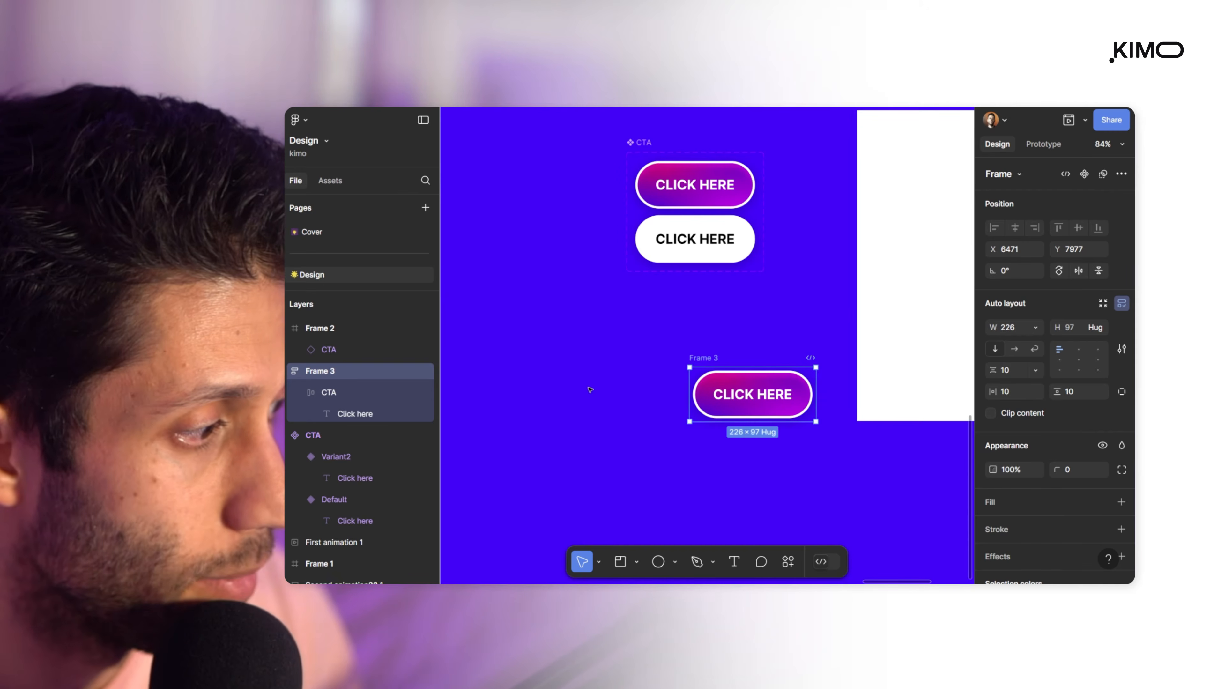
pyautogui.click(622, 389)
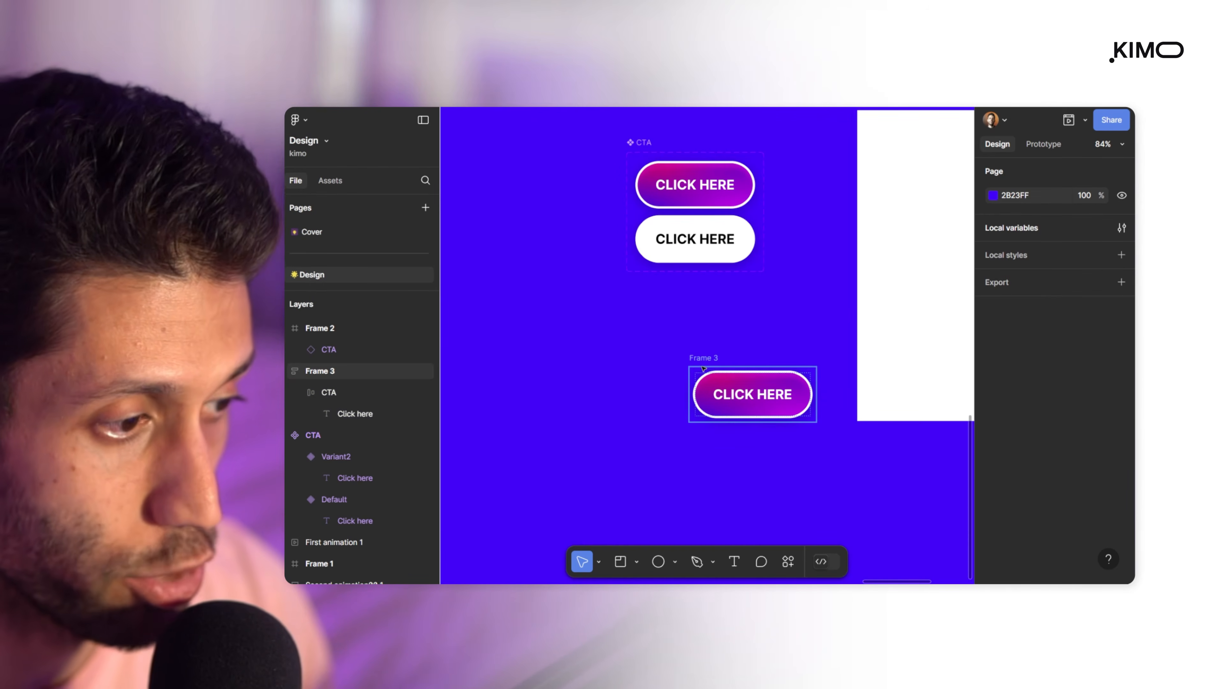
pyautogui.click(704, 365)
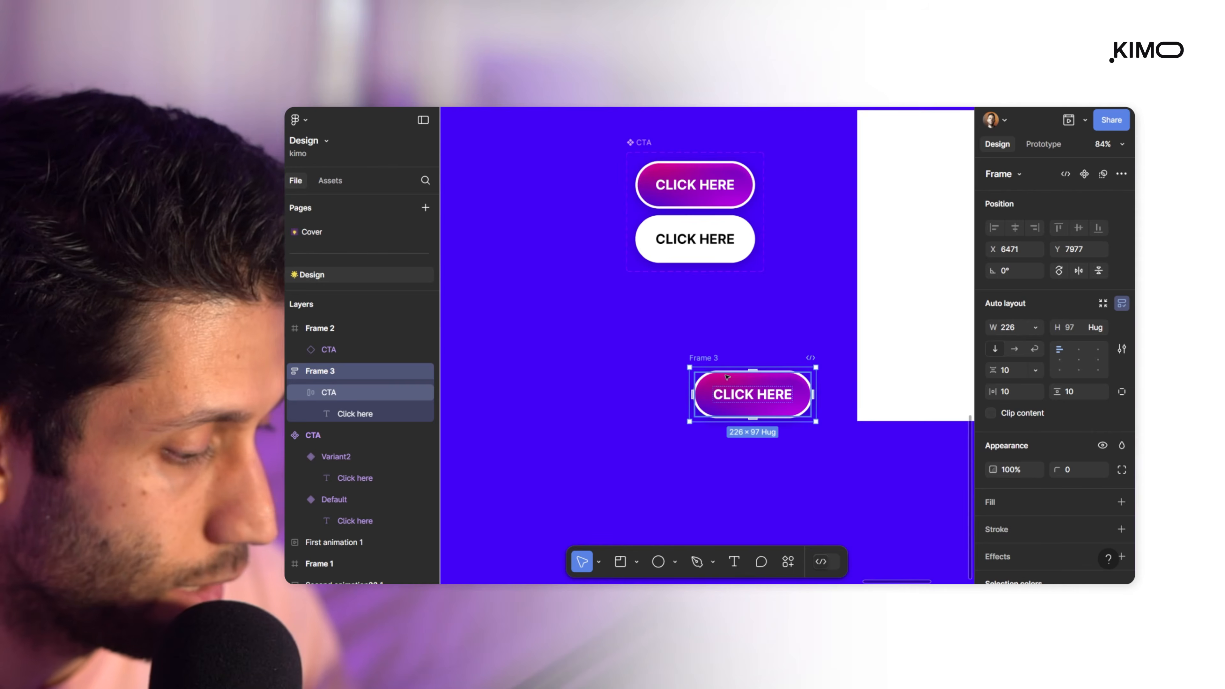
pyautogui.hotkey('ctrl', 'v')
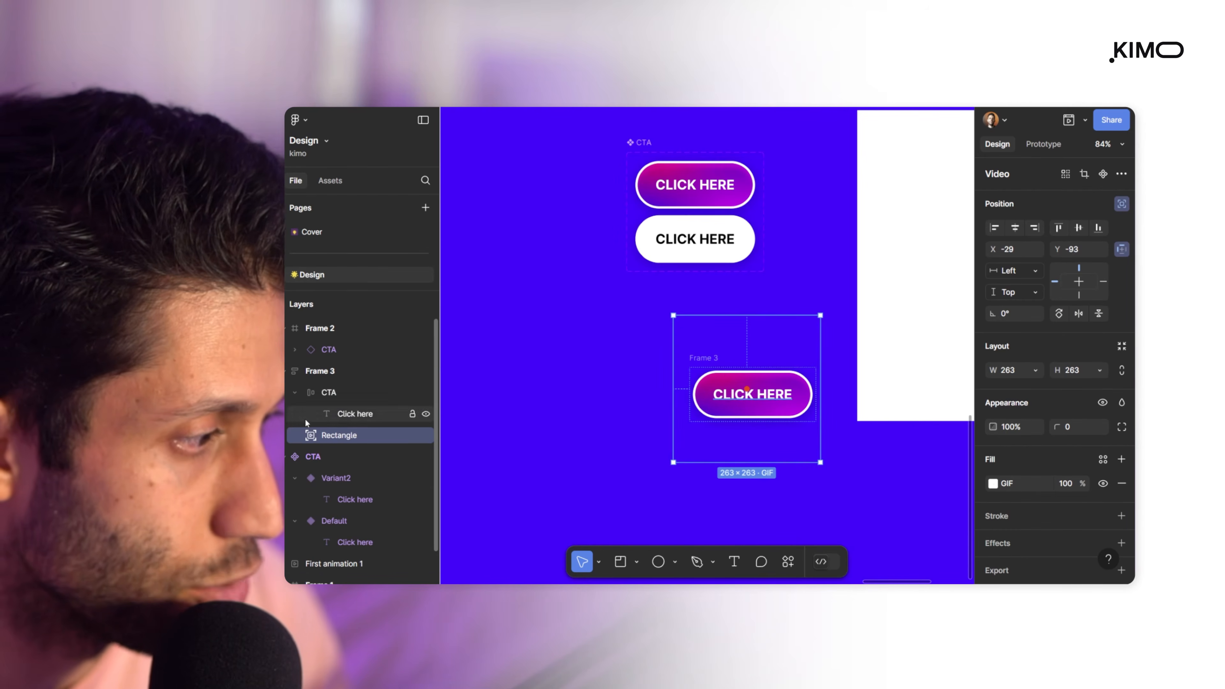
pyautogui.moveTo(314, 388); pyautogui.dragTo(313, 389)
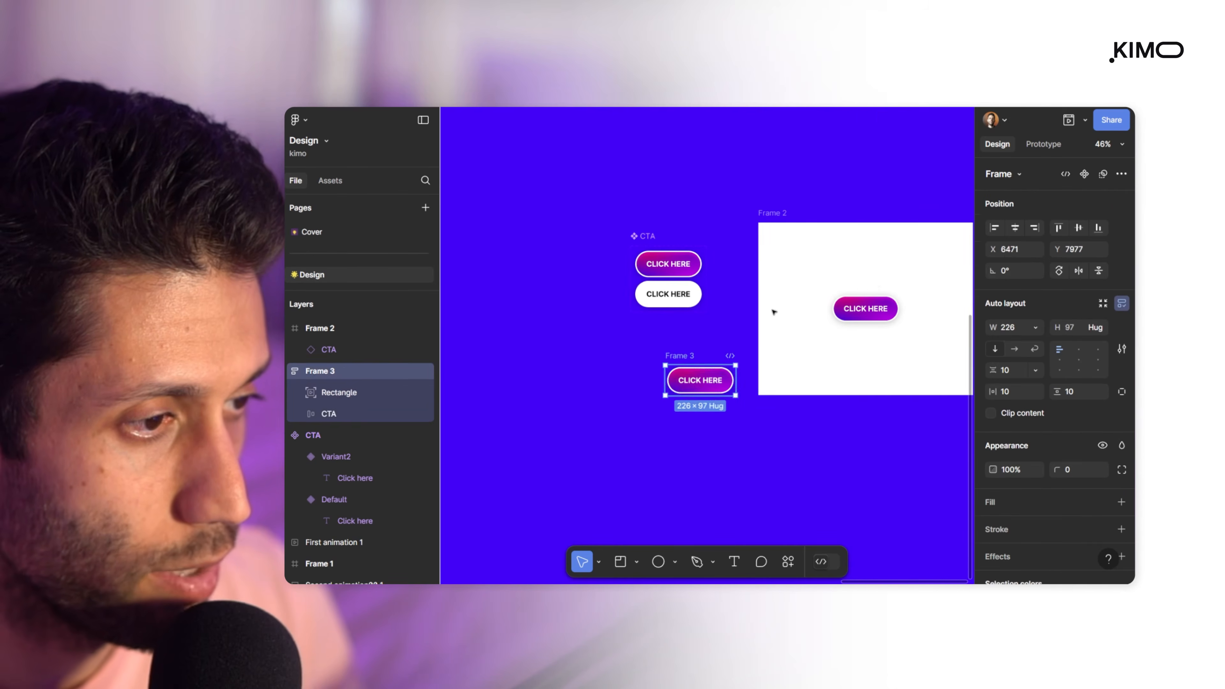
# - Move Frame 3 into Frame 2, just above the existing CTA button, and preview Frame 2's prototype
pyautogui.moveTo(682, 357); pyautogui.dragTo(831, 249)
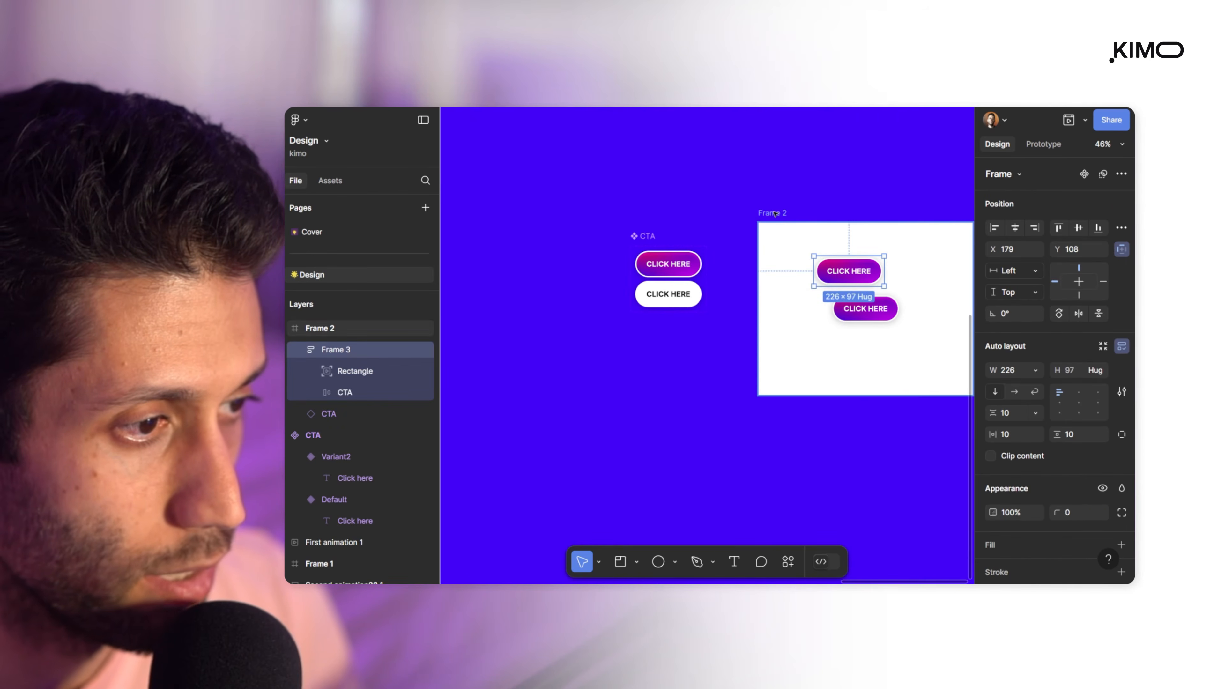
pyautogui.click(774, 213)
pyautogui.click(1068, 120)
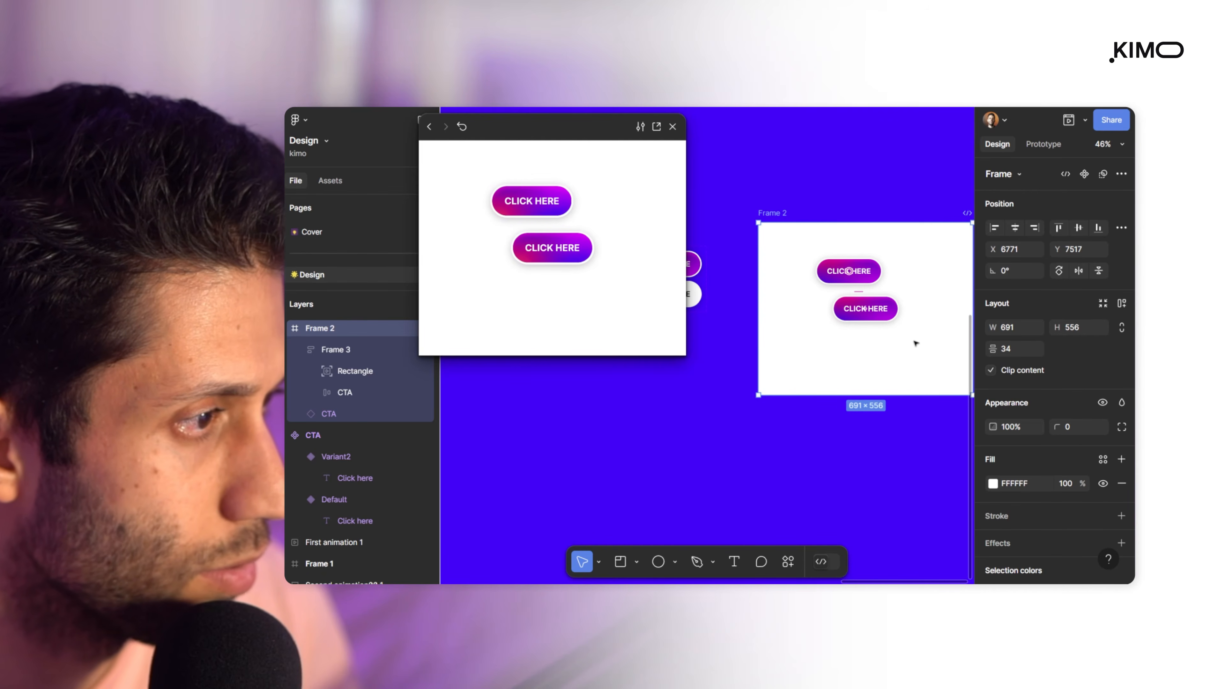
pyautogui.click(673, 126)
# - Move Frame 2 closer to the CTA component, to about X 6604, Y 7724
pyautogui.moveTo(833, 242); pyautogui.dragTo(782, 306)
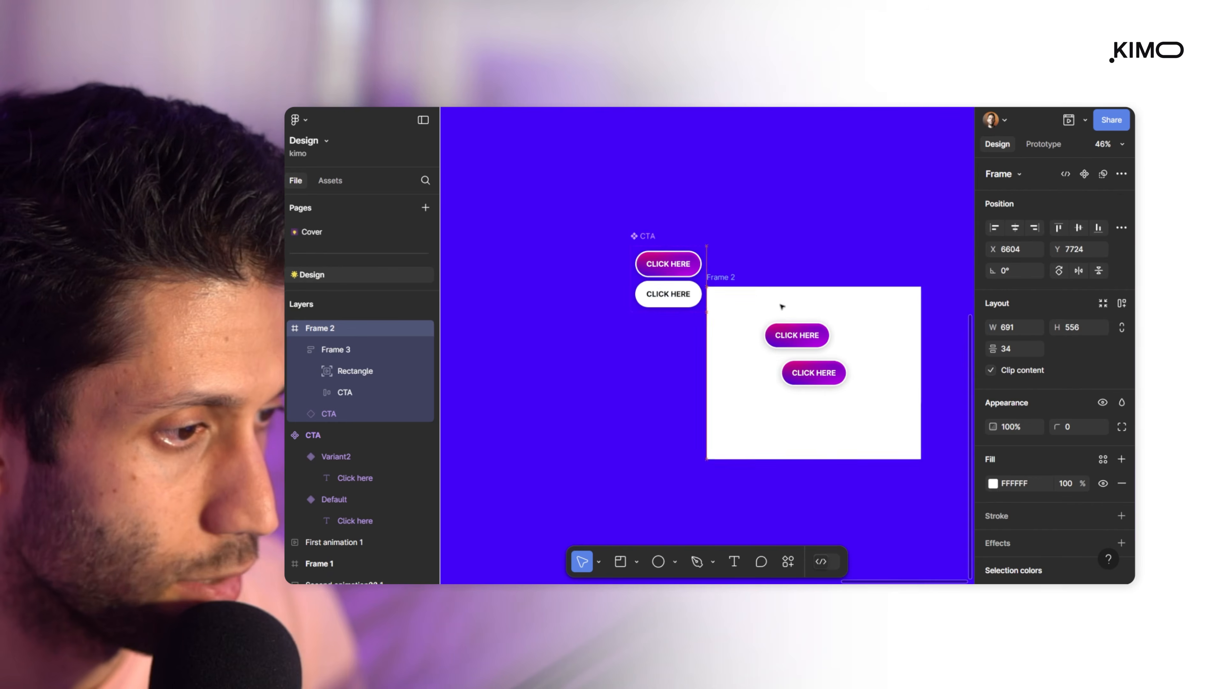
# - Reposition the GIF rectangle over the upper CTA button to X -53, Y -117, and preview Frame 2's prototype
pyautogui.doubleClick(815, 319)
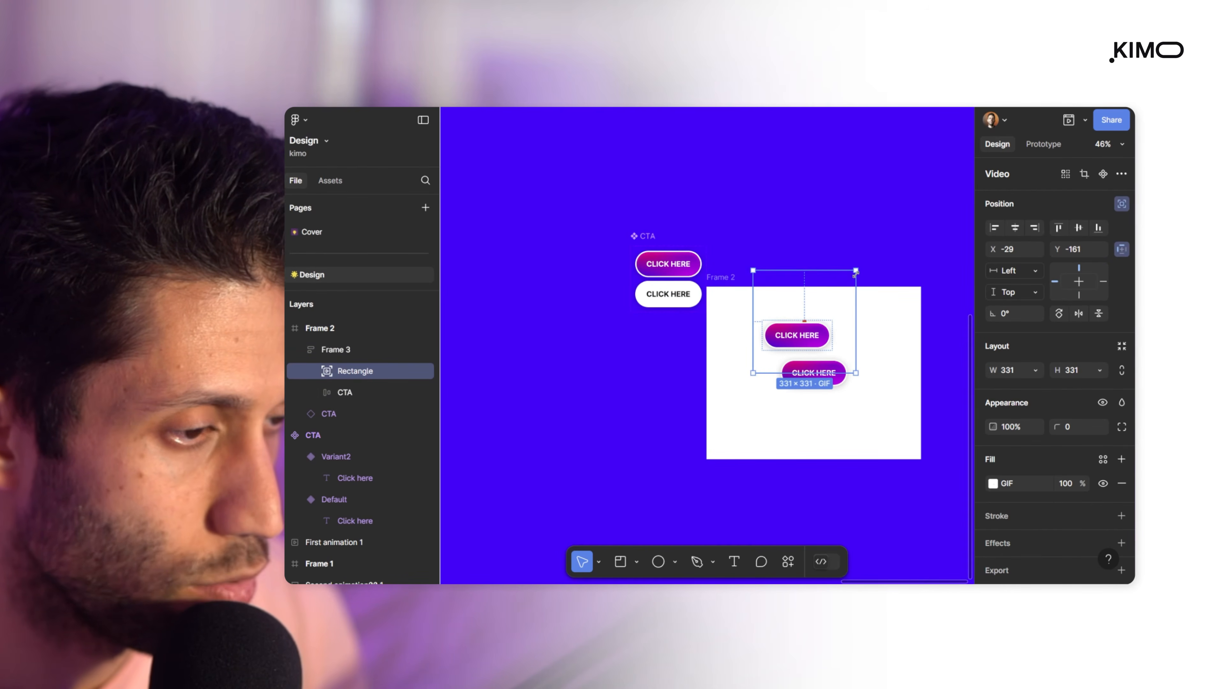
pyautogui.moveTo(836, 296); pyautogui.dragTo(830, 305)
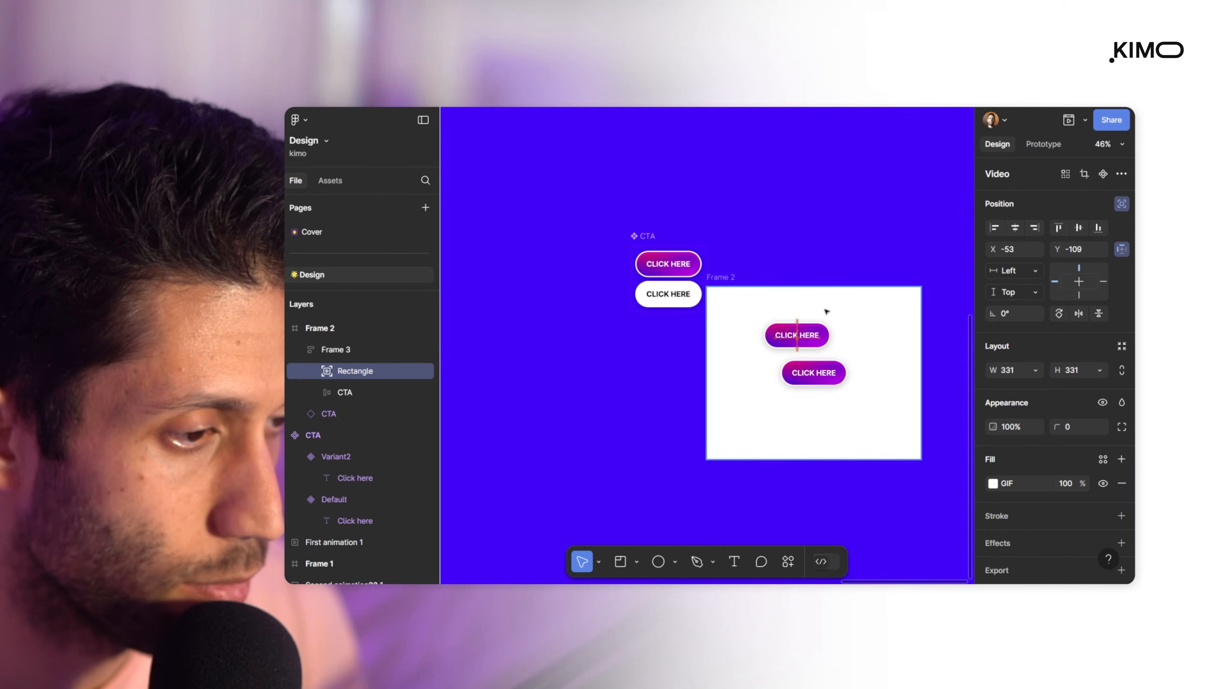
pyautogui.click(797, 250)
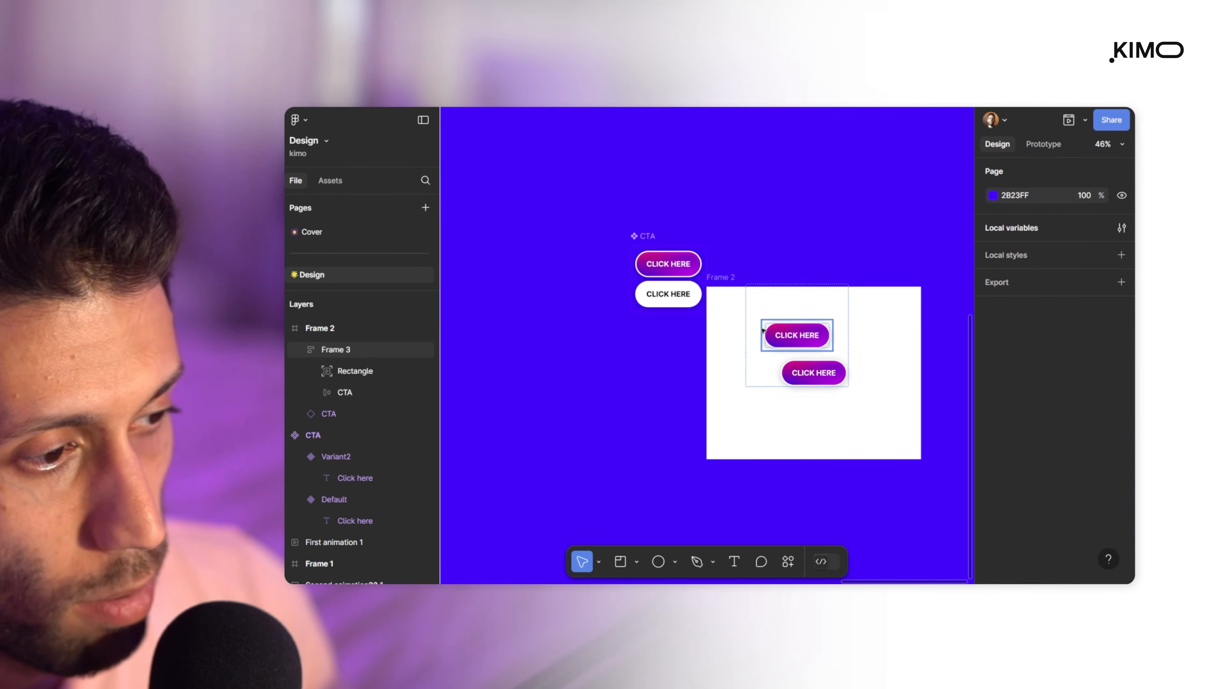
pyautogui.click(732, 278)
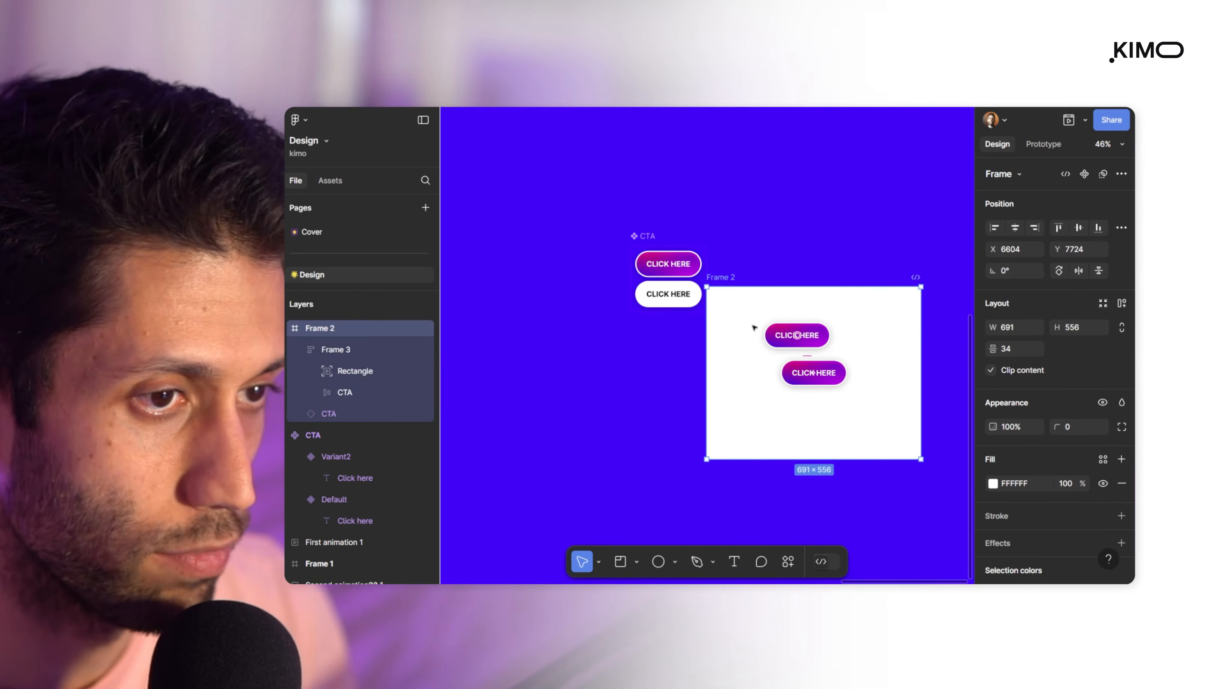
pyautogui.click(1069, 120)
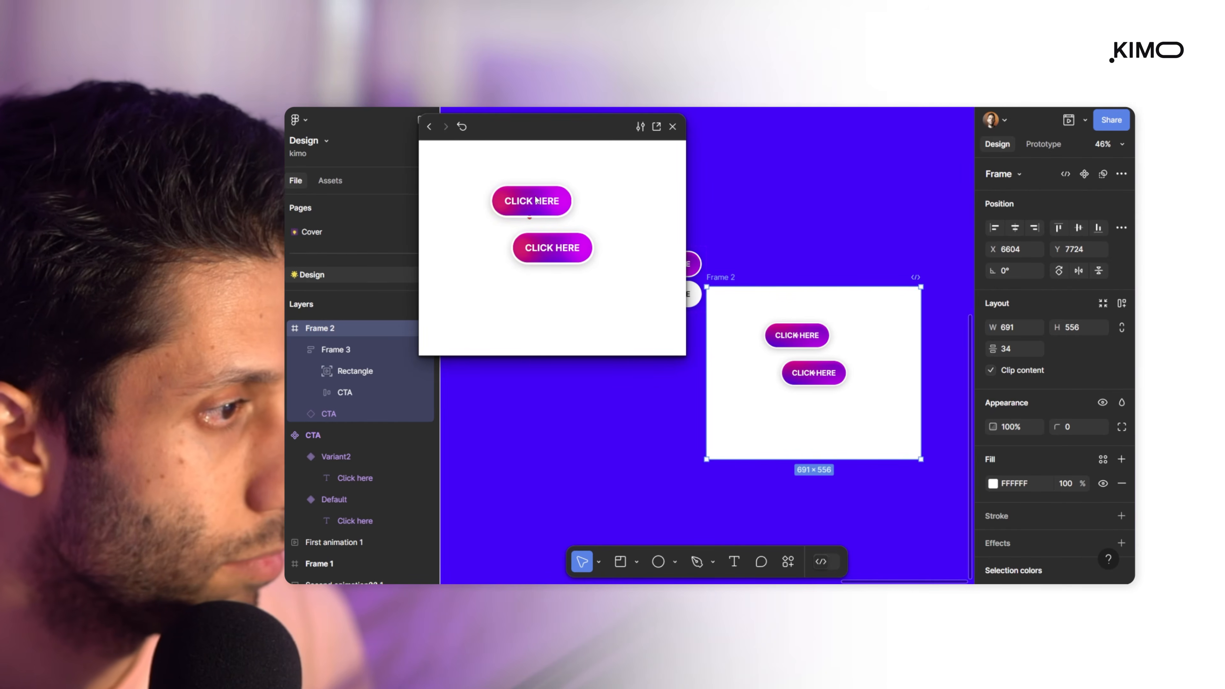
pyautogui.click(672, 127)
# - Move Frame 3 with its GIF and CTA button out of Frame 2 onto the canvas, to about X 6168, Y 7967
pyautogui.click(781, 309)
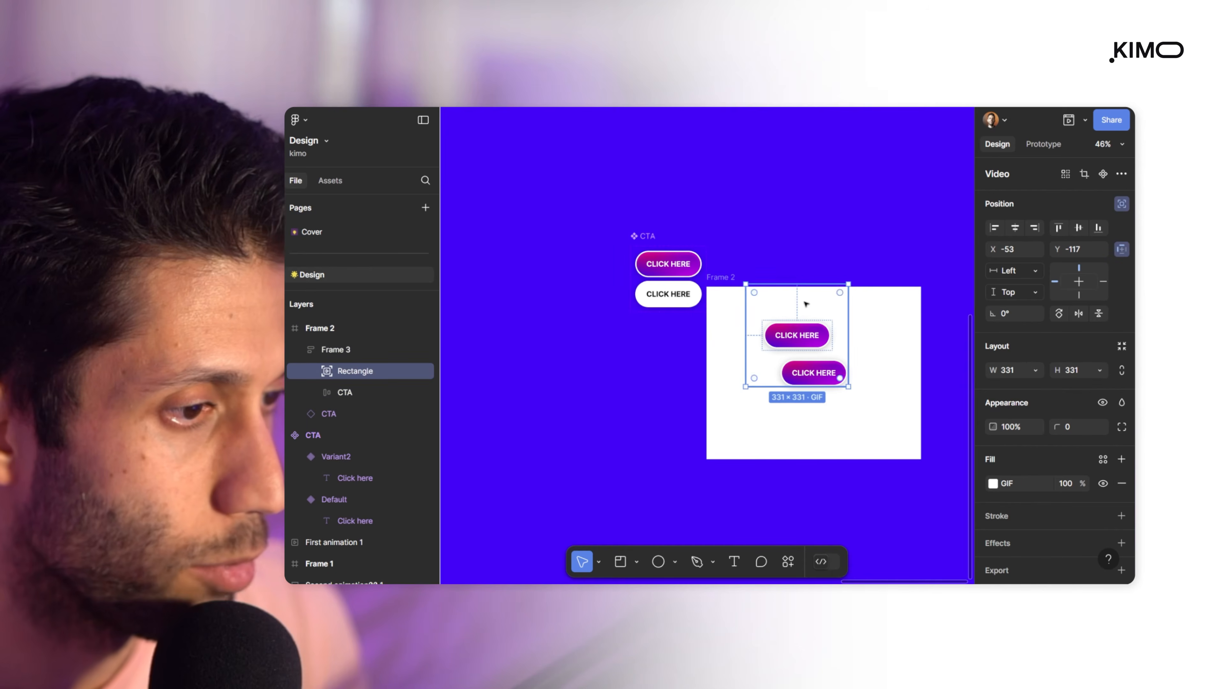
pyautogui.moveTo(856, 279); pyautogui.dragTo(861, 274)
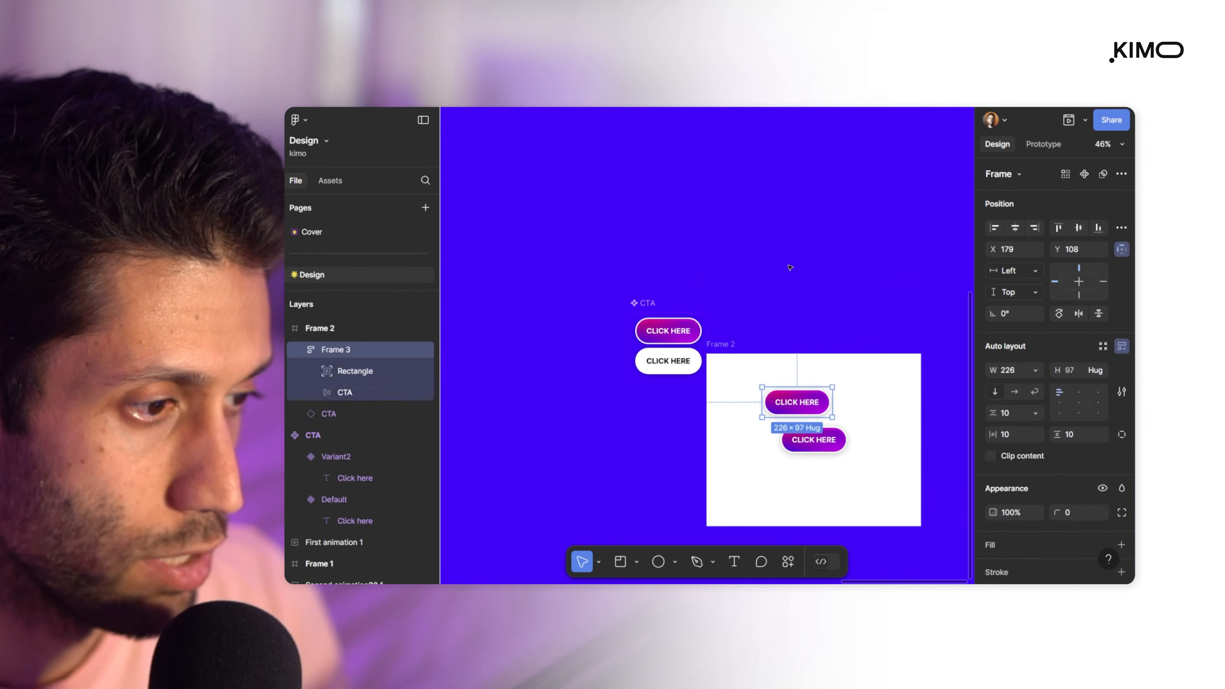
pyautogui.click(790, 267)
pyautogui.click(789, 386)
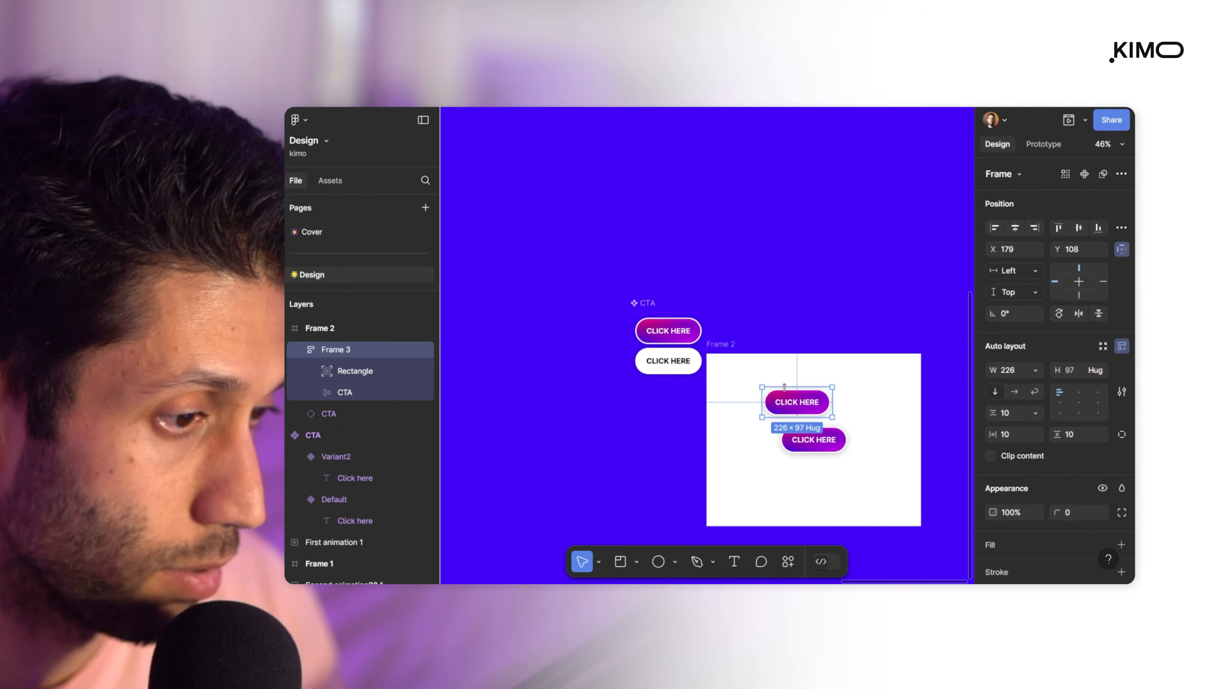
pyautogui.moveTo(773, 401); pyautogui.dragTo(583, 439)
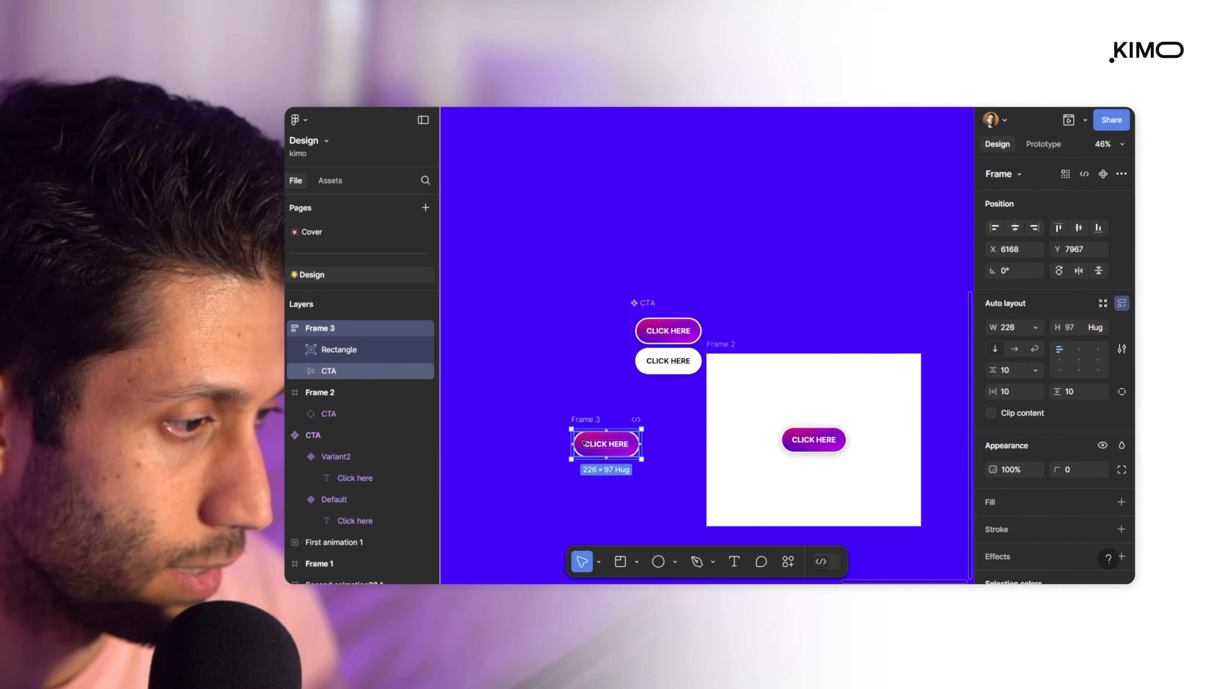
# - Enlarge Frame 3's GIF rectangle to 559 × 559 around the button and set both its constraints to Center
pyautogui.scroll(5, 589, 473)
pyautogui.click(620, 336)
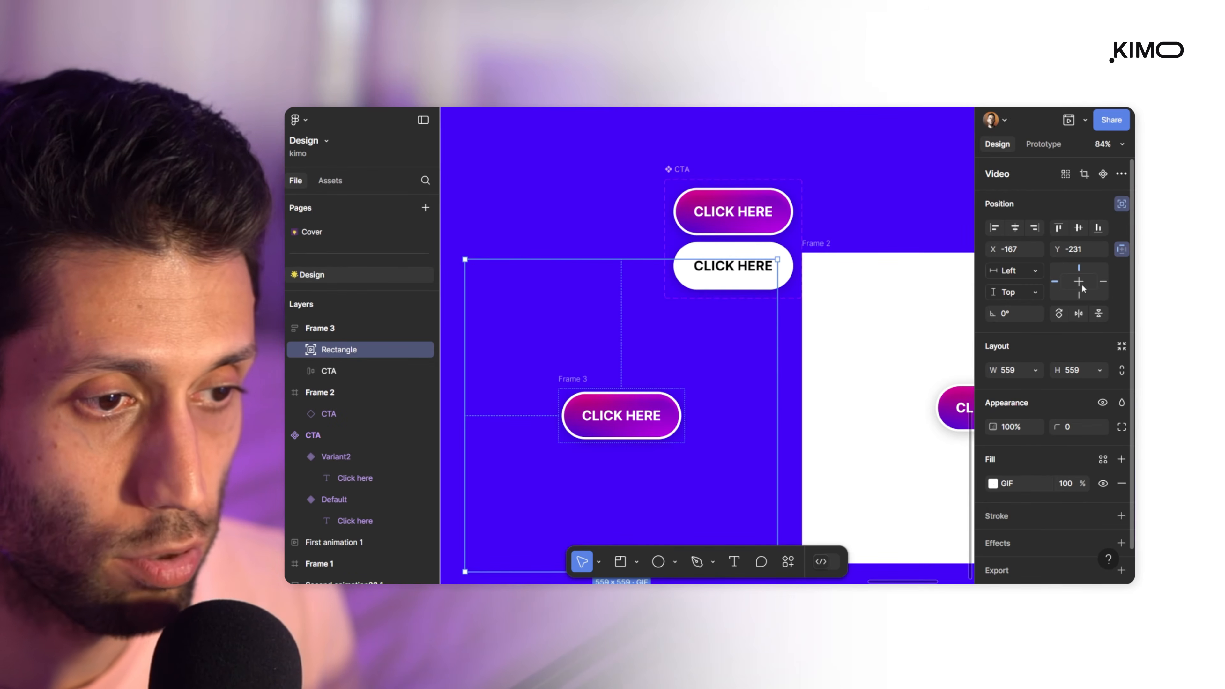
pyautogui.click(1120, 251)
pyautogui.click(1119, 250)
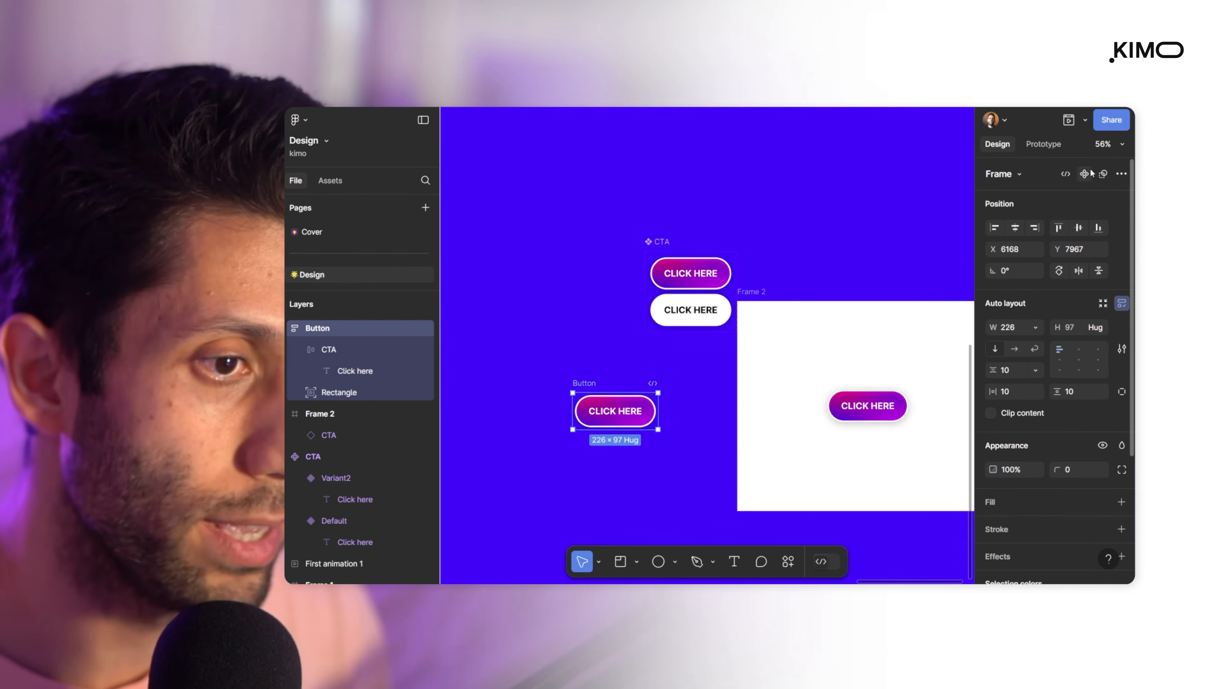
# - Turn the Button frame into a component with a second variant named Hover, and rename the variant property to state
pyautogui.hotkey('ctrl', 'alt', 'k')
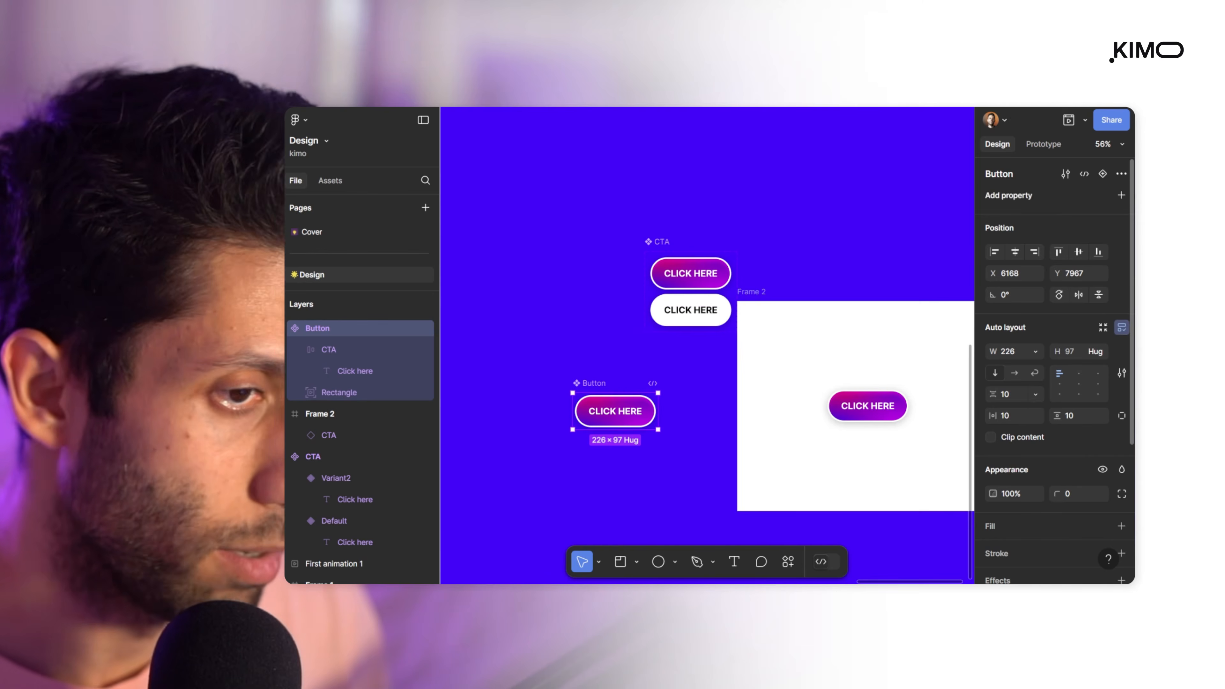
pyautogui.click(1103, 174)
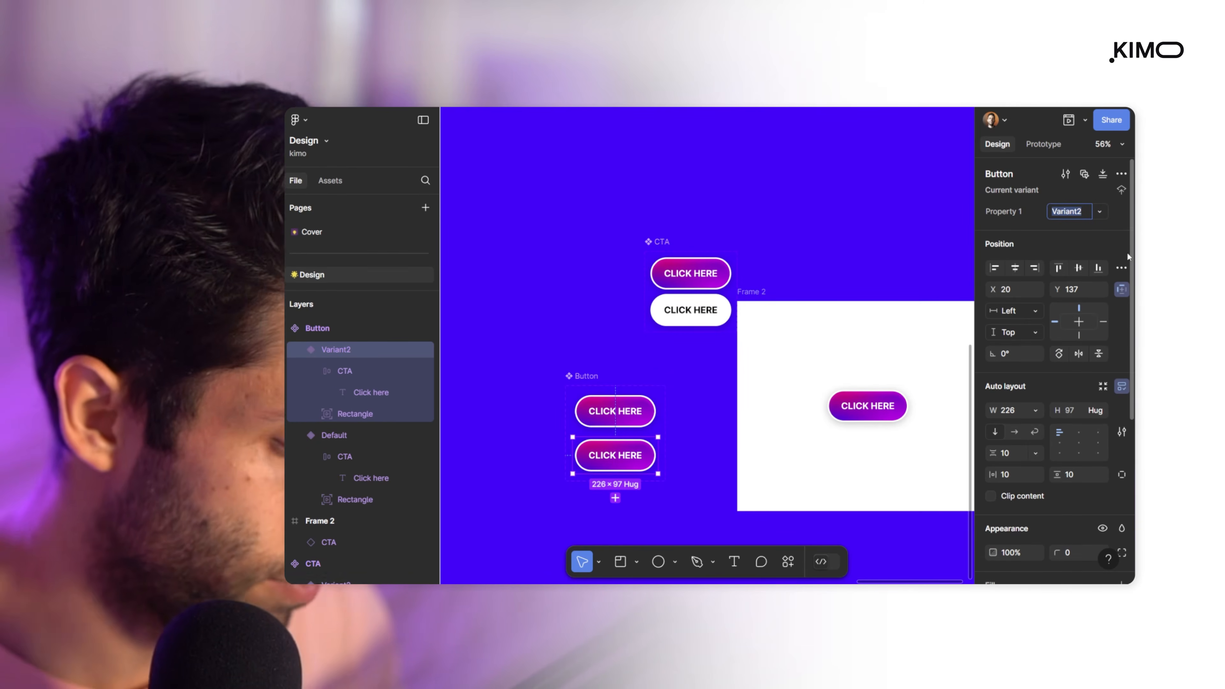
pyautogui.write('Hover')
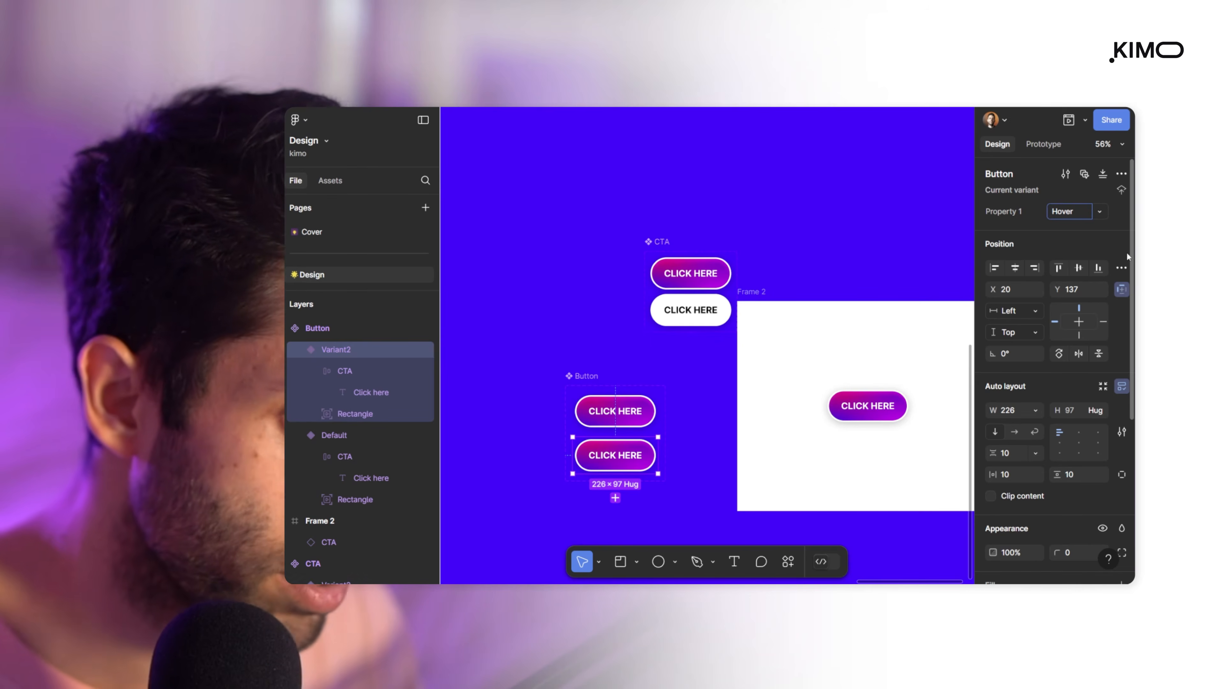
pyautogui.click(997, 213)
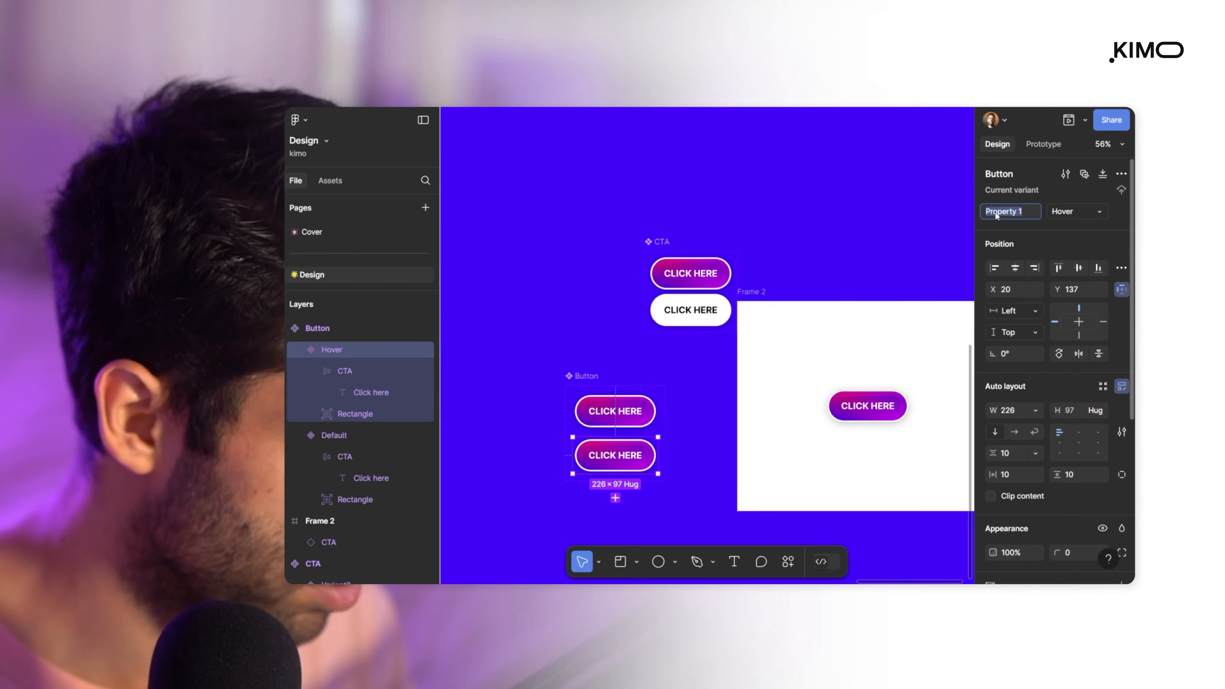
pyautogui.write('state')
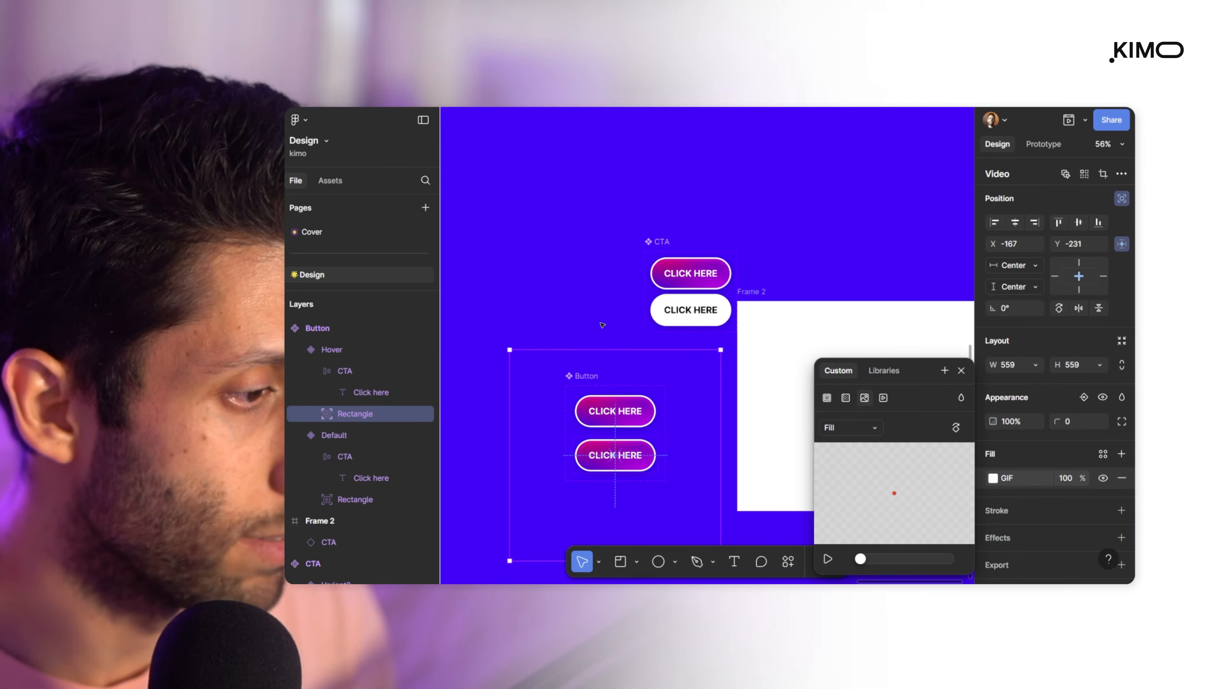
# - Add a third variant to the Button component from the Default variant and name it Active
pyautogui.click(602, 324)
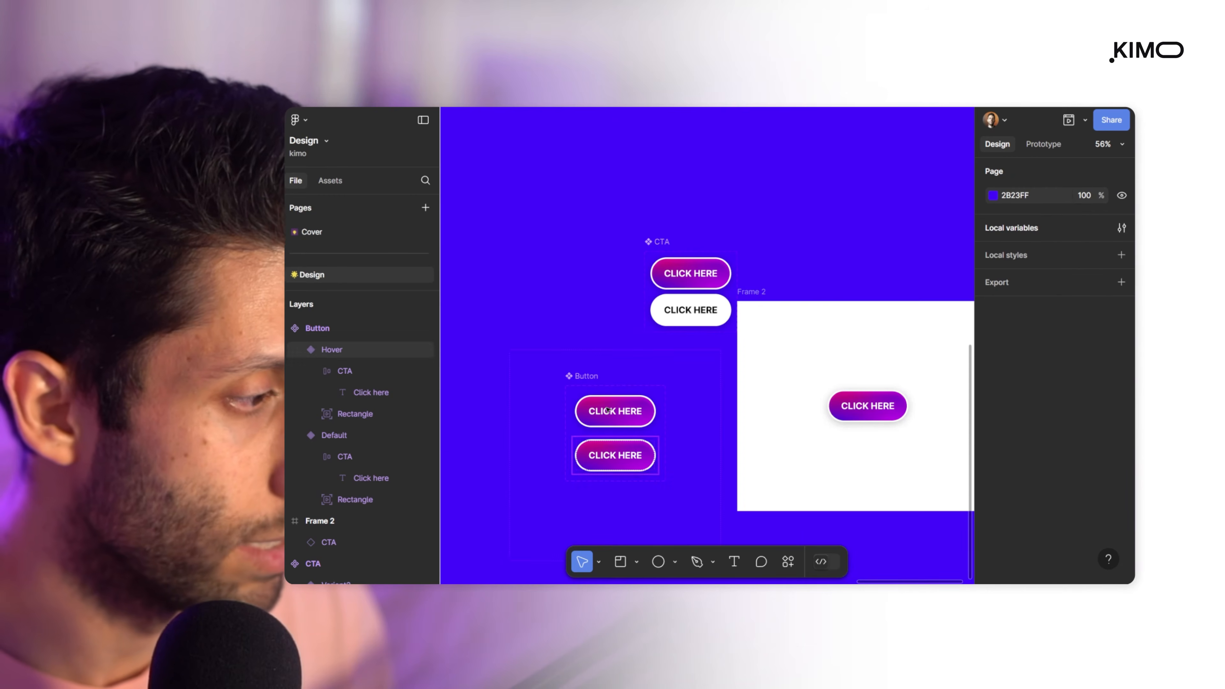
pyautogui.click(295, 350)
pyautogui.click(326, 371)
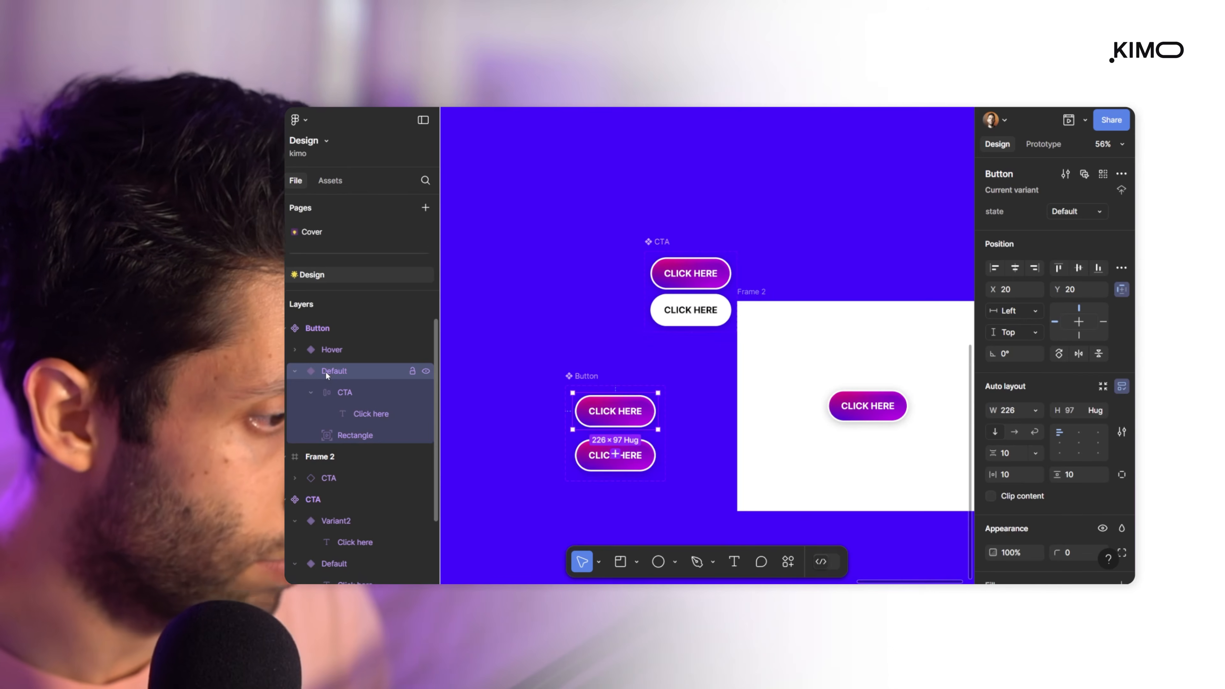
pyautogui.click(615, 453)
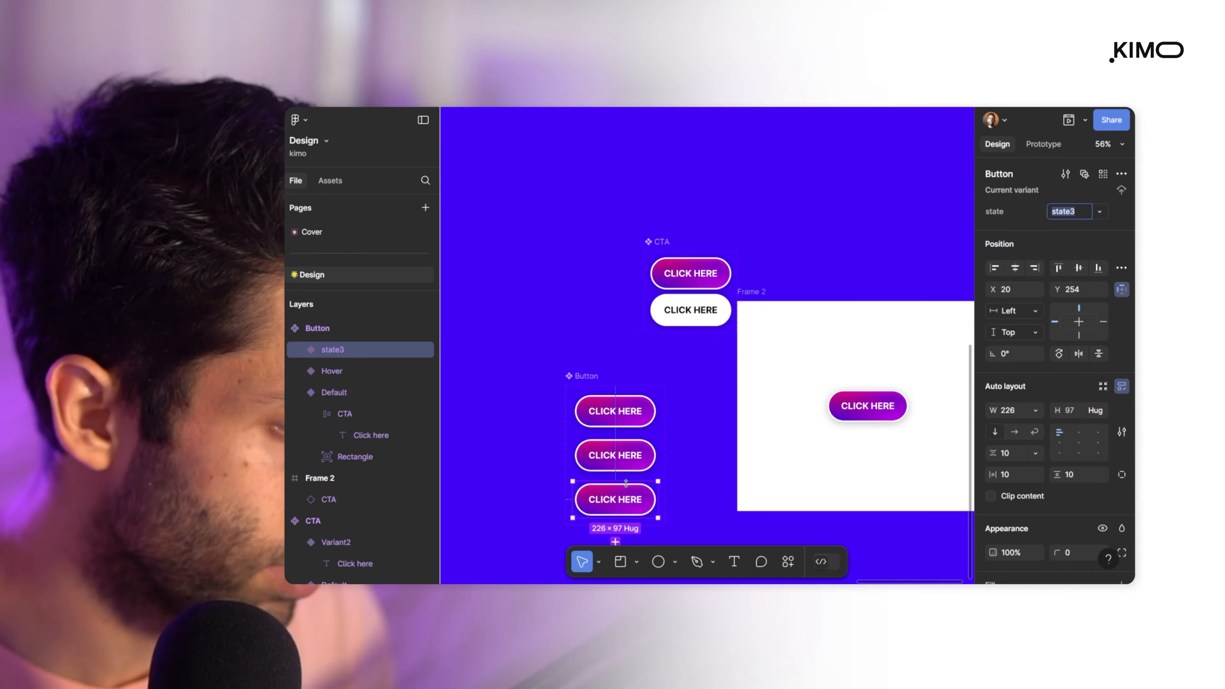
pyautogui.doubleClick(335, 350)
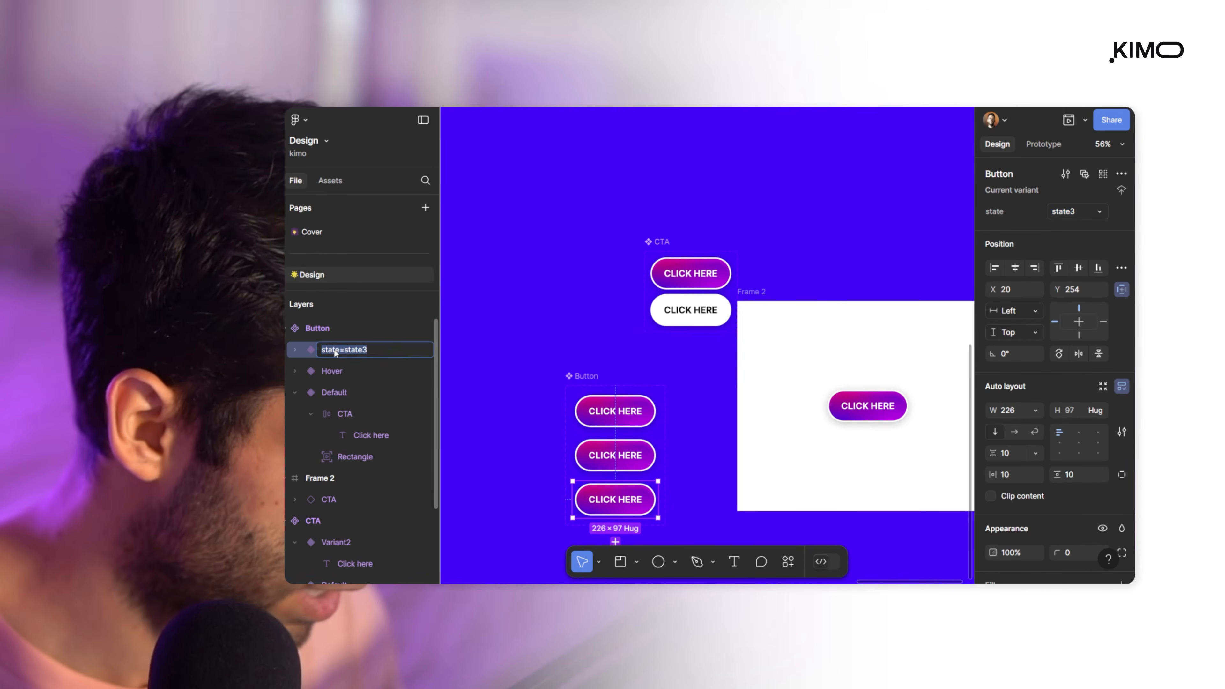
pyautogui.write('Active')
pyautogui.click(622, 373)
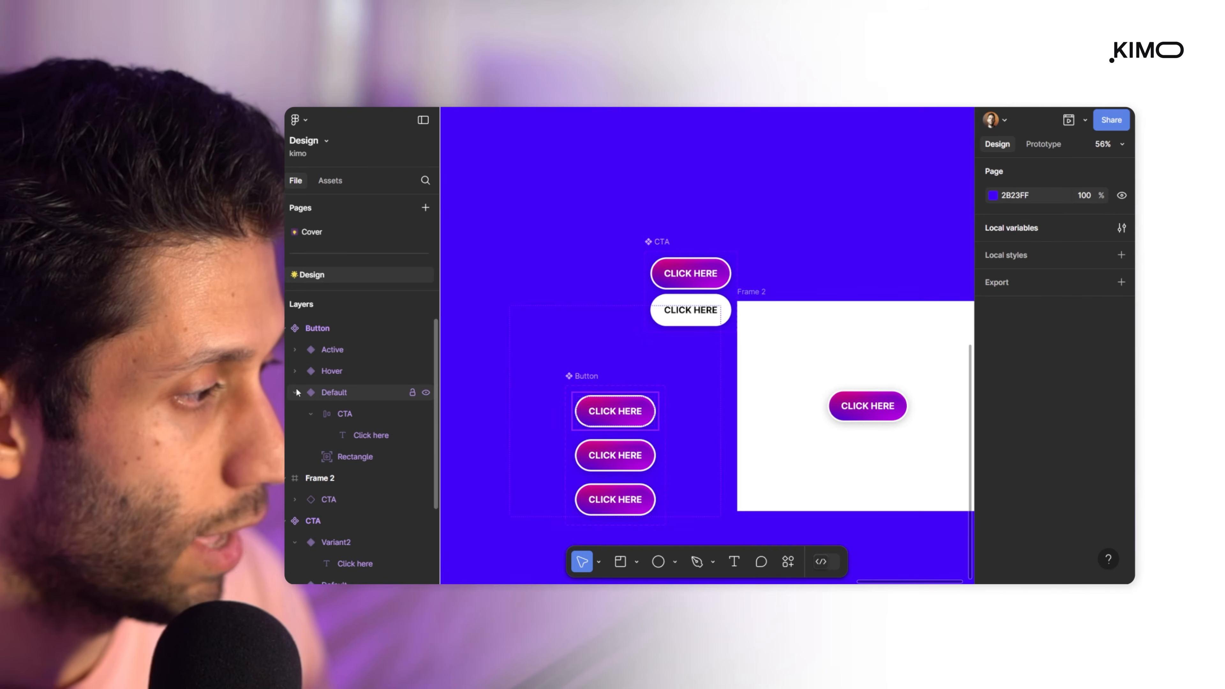
# - Give the Hover variant's CTA a white FFFFFF fill at 100% opacity and make its Click here text black
pyautogui.click(295, 392)
pyautogui.click(328, 372)
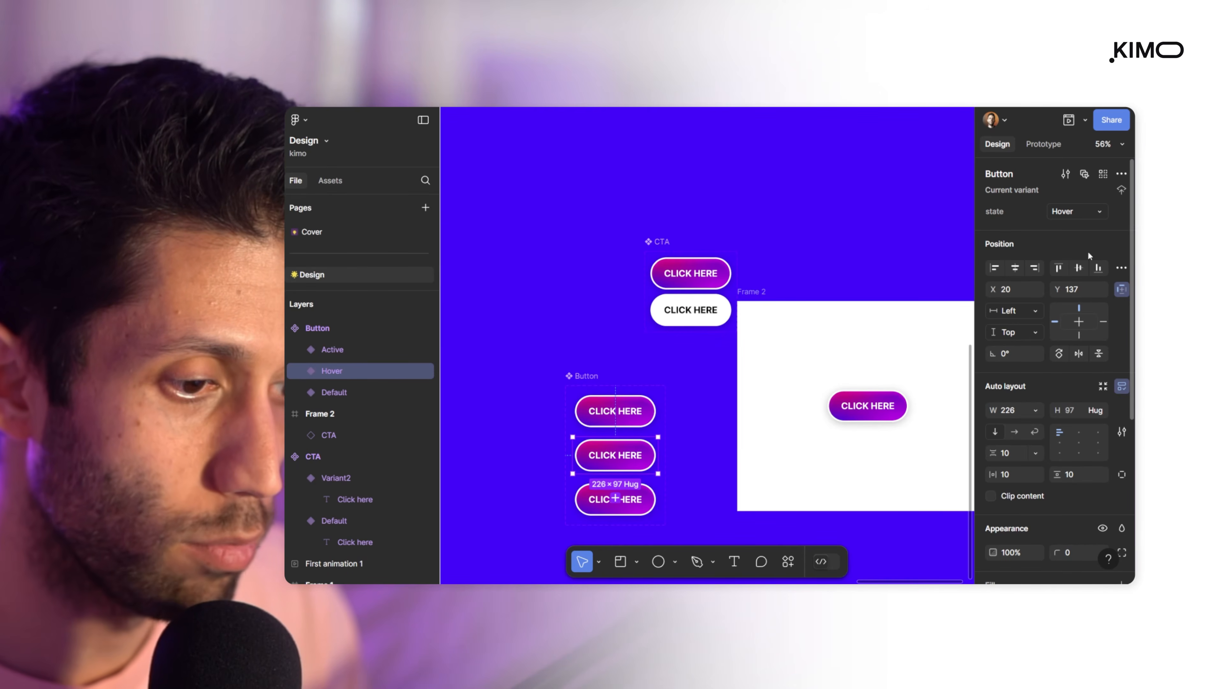
pyautogui.scroll(-4, 1078, 440)
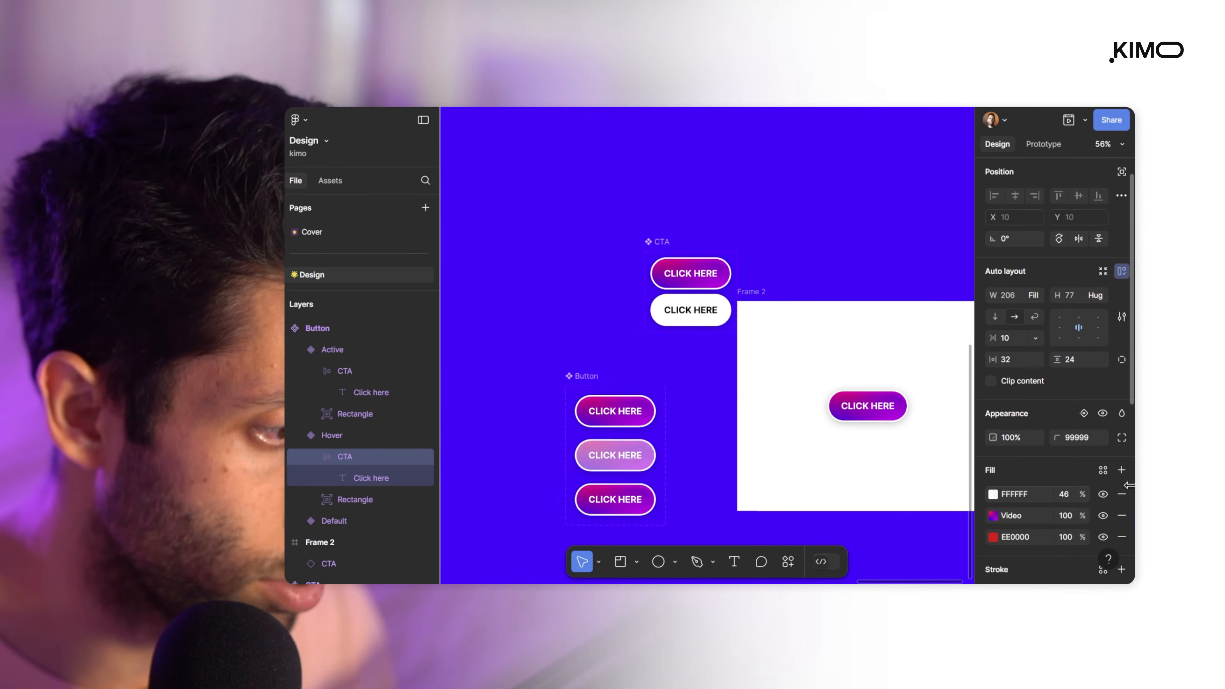
pyautogui.moveTo(1128, 484); pyautogui.dragTo(1155, 485)
pyautogui.scroll(-3, 1027, 503)
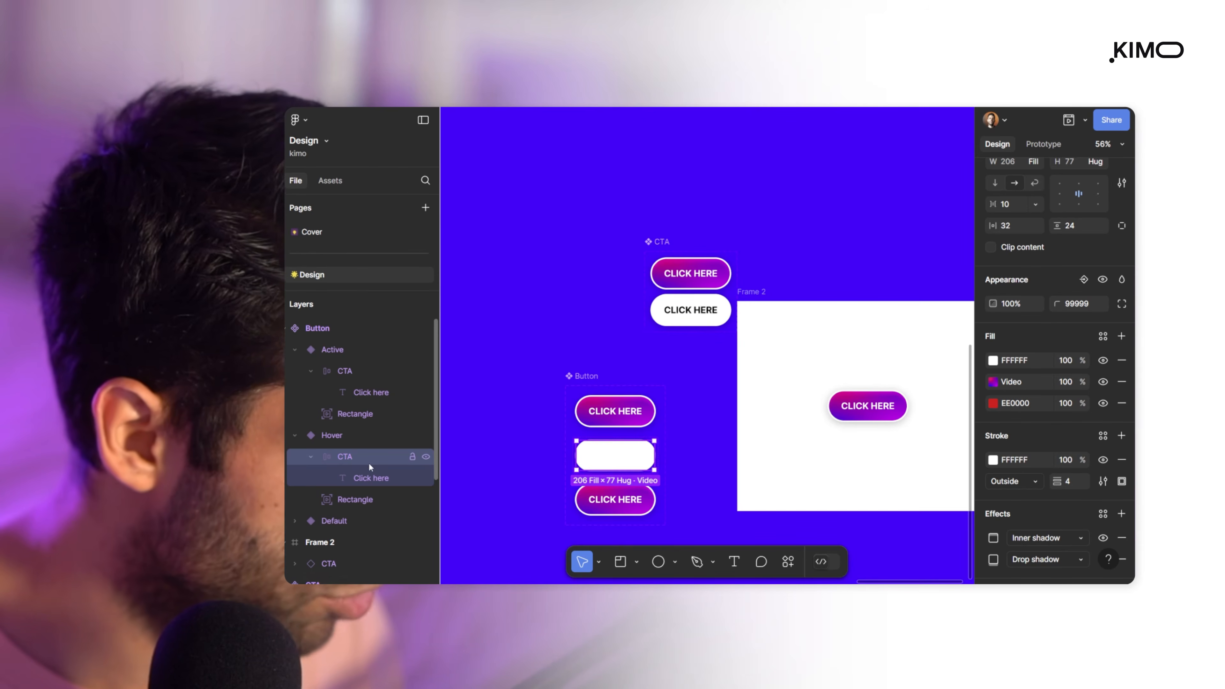
pyautogui.click(334, 478)
pyautogui.click(992, 451)
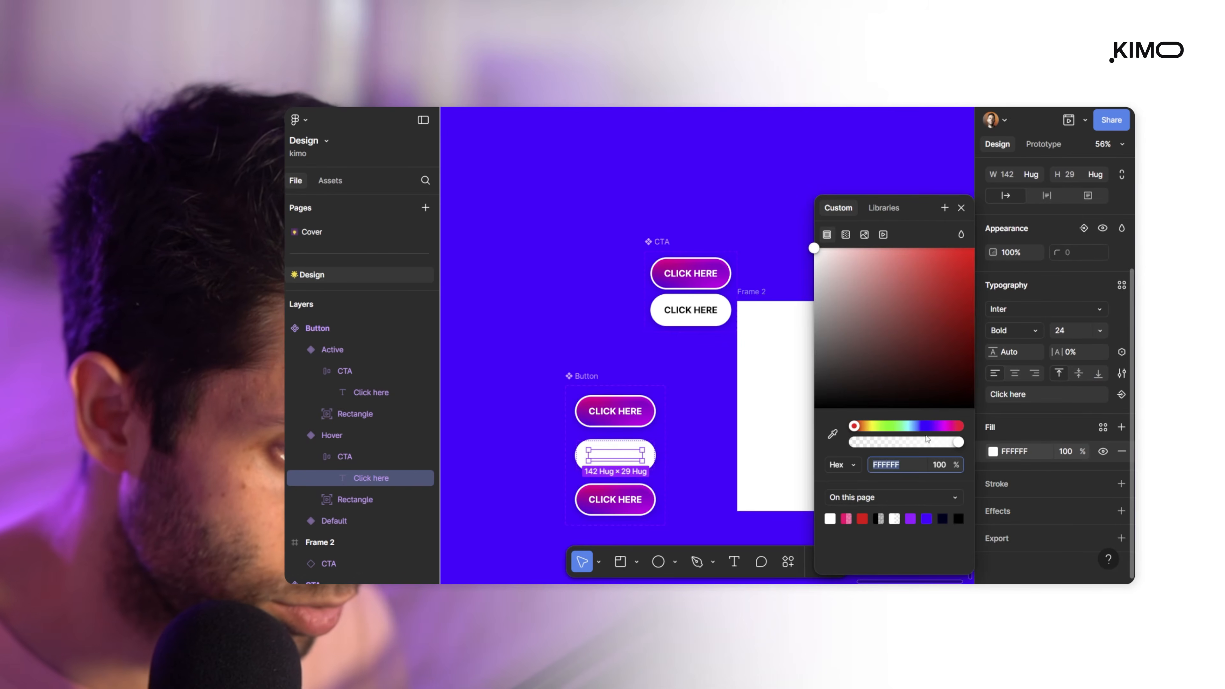
# - Give the Active variant's CTA a white FFFFFF fill at 100% opacity and set its Click here text to 000000
pyautogui.click(649, 494)
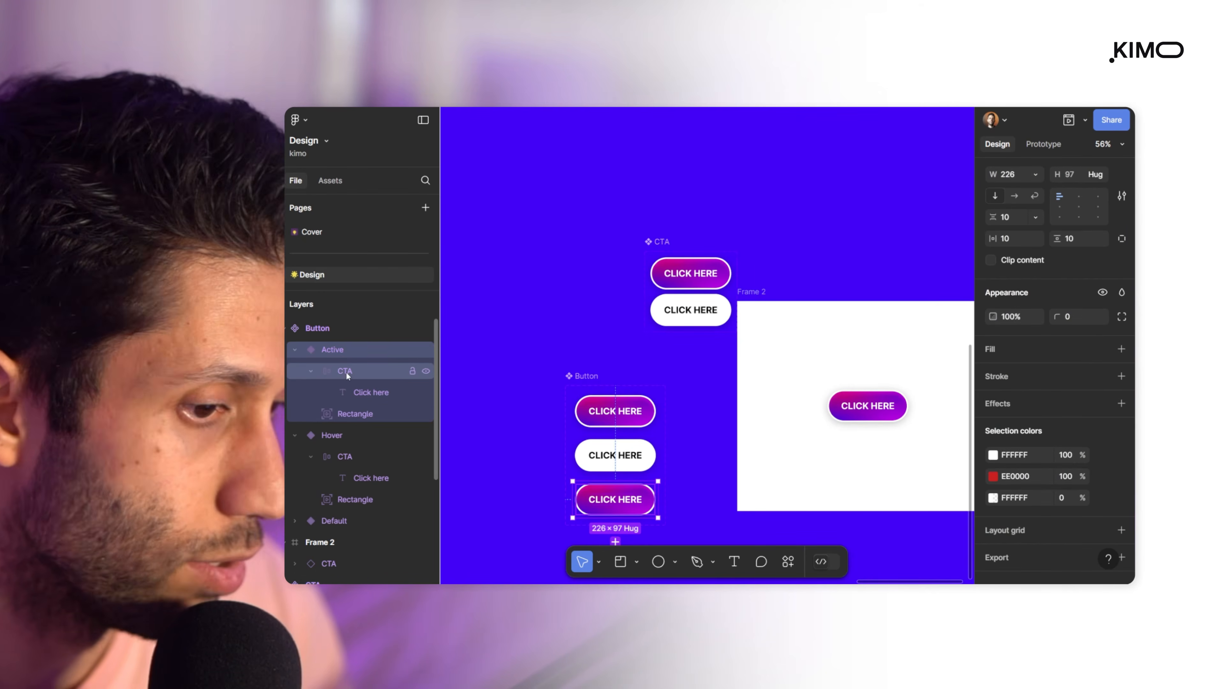
pyautogui.click(345, 371)
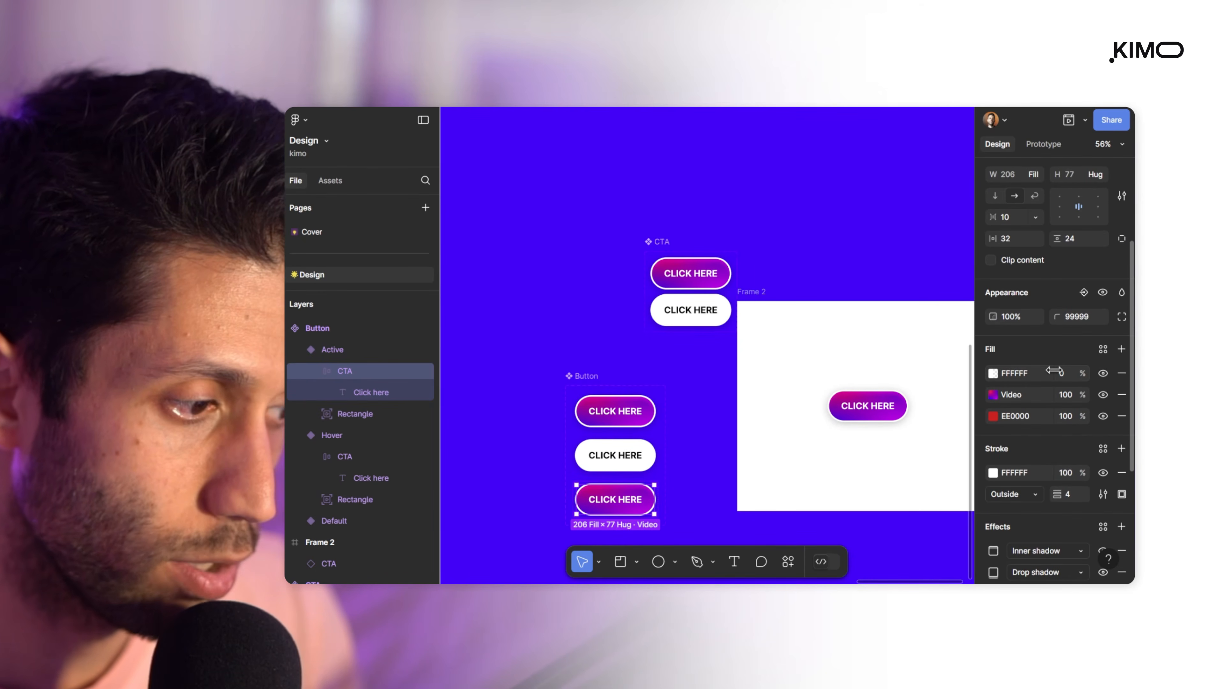
pyautogui.moveTo(1054, 371); pyautogui.dragTo(660, 393)
pyautogui.click(992, 473)
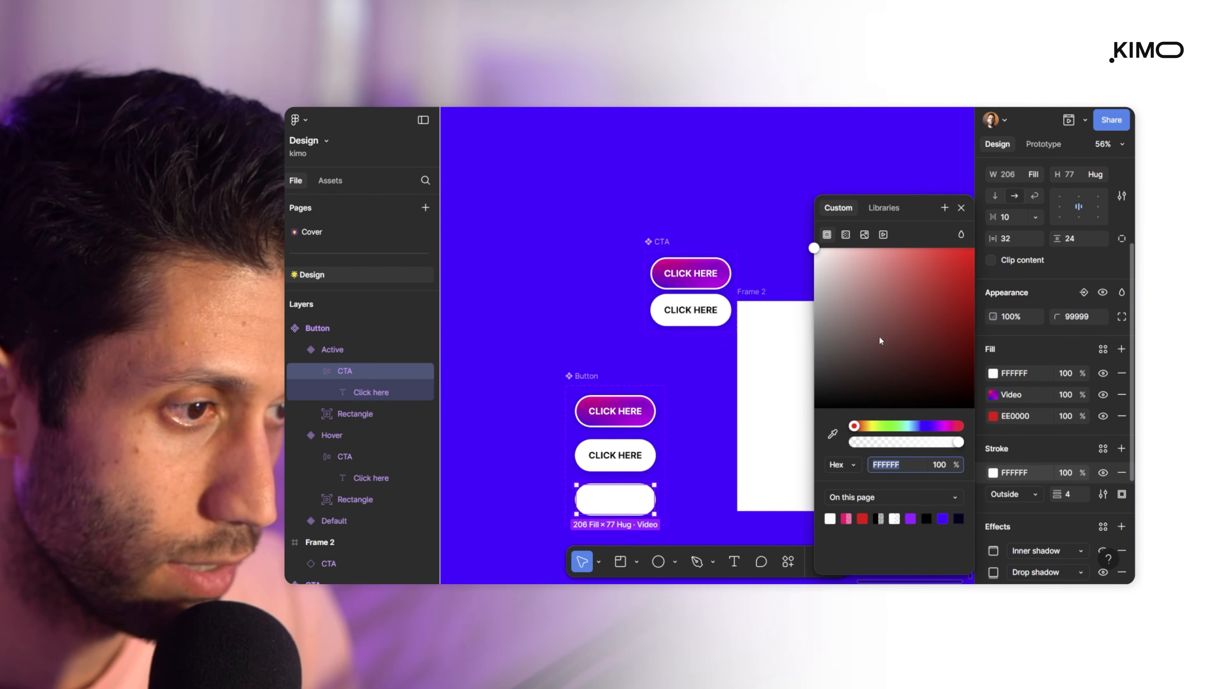
pyautogui.click(343, 393)
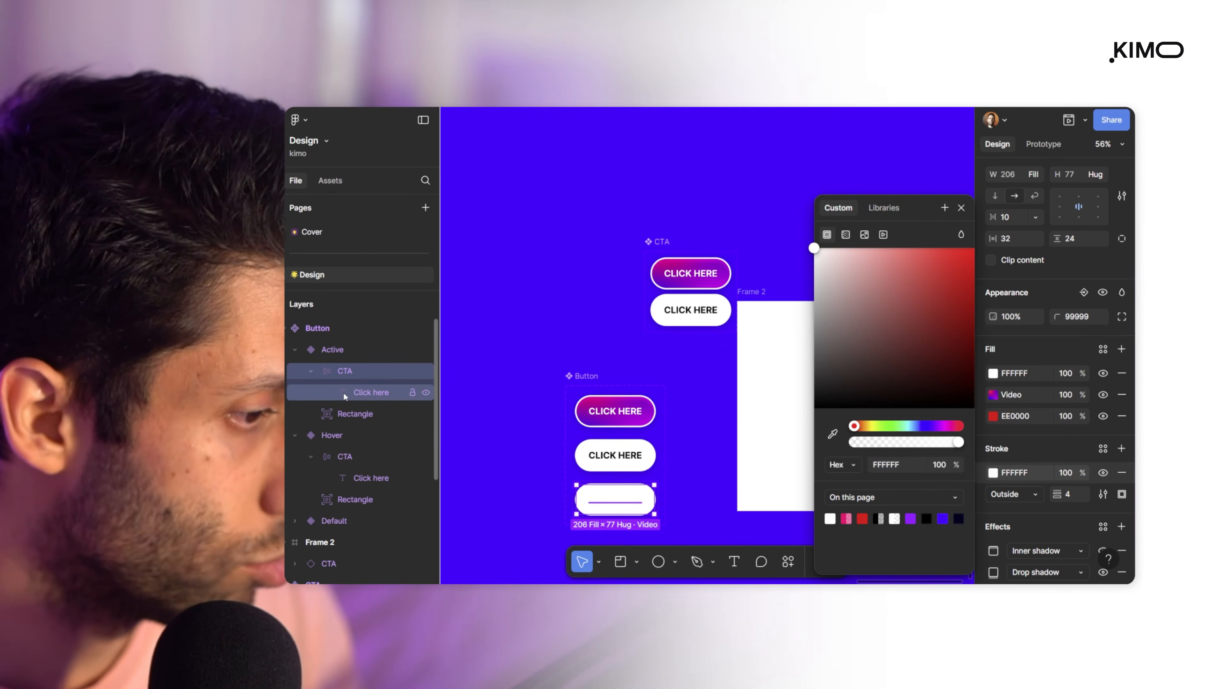
pyautogui.click(992, 451)
pyautogui.moveTo(875, 396); pyautogui.dragTo(813, 408)
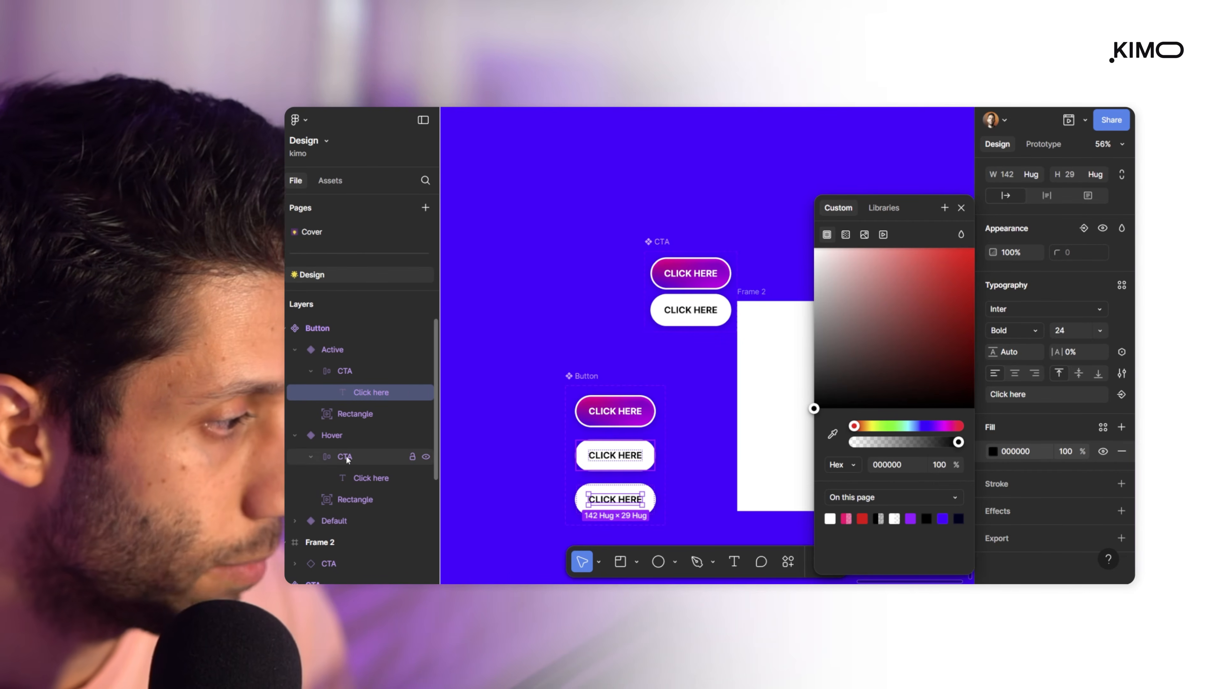
# - Set the GIF fill opacity to 0% on the Rectangle layers of the Hover and Default variants
pyautogui.click(355, 500)
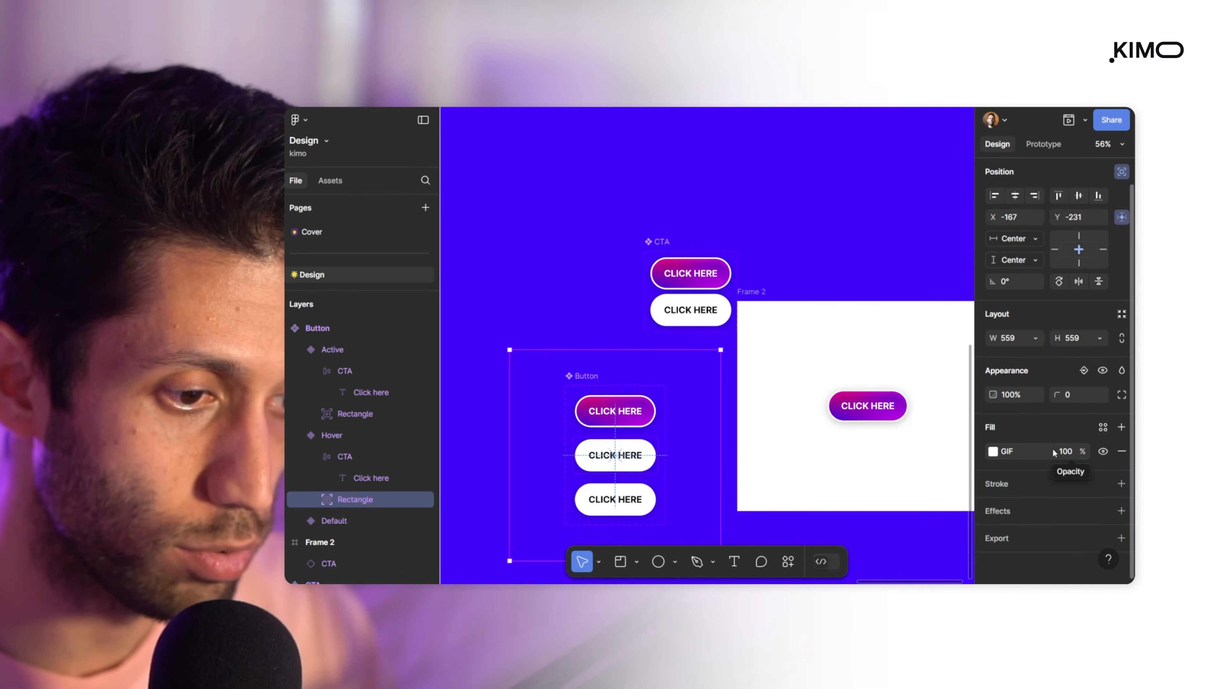
pyautogui.moveTo(1065, 451); pyautogui.dragTo(973, 468)
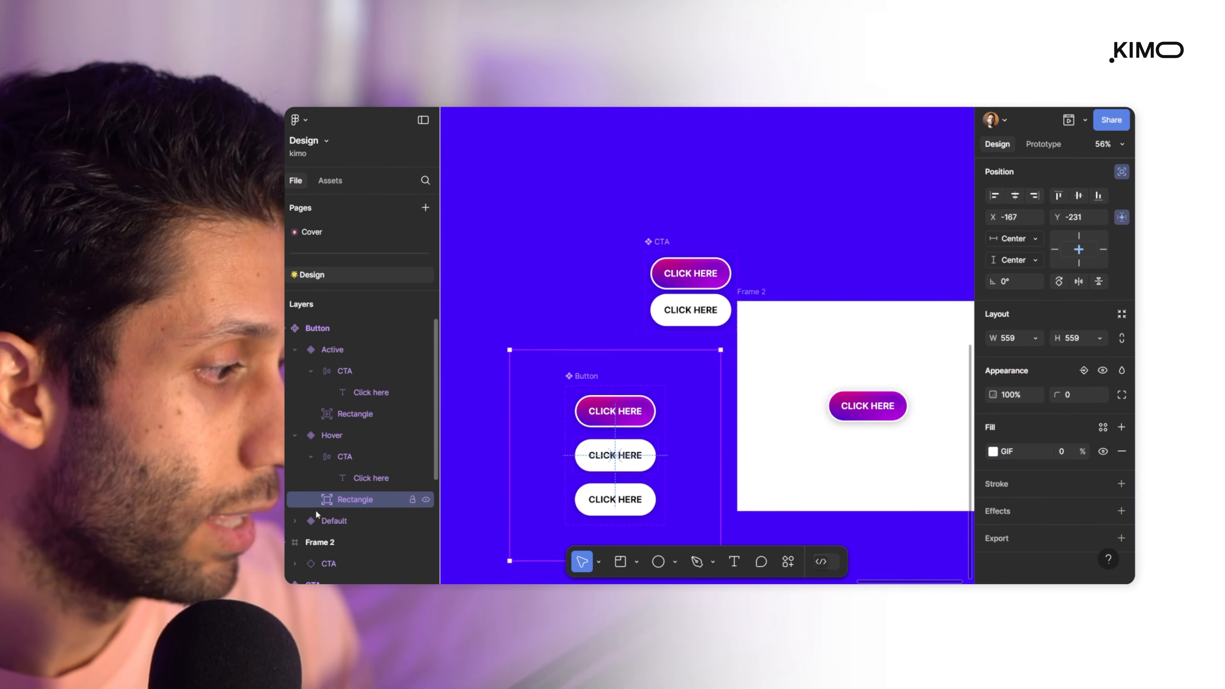
pyautogui.click(295, 521)
pyautogui.click(295, 521)
pyautogui.scroll(-3, 357, 531)
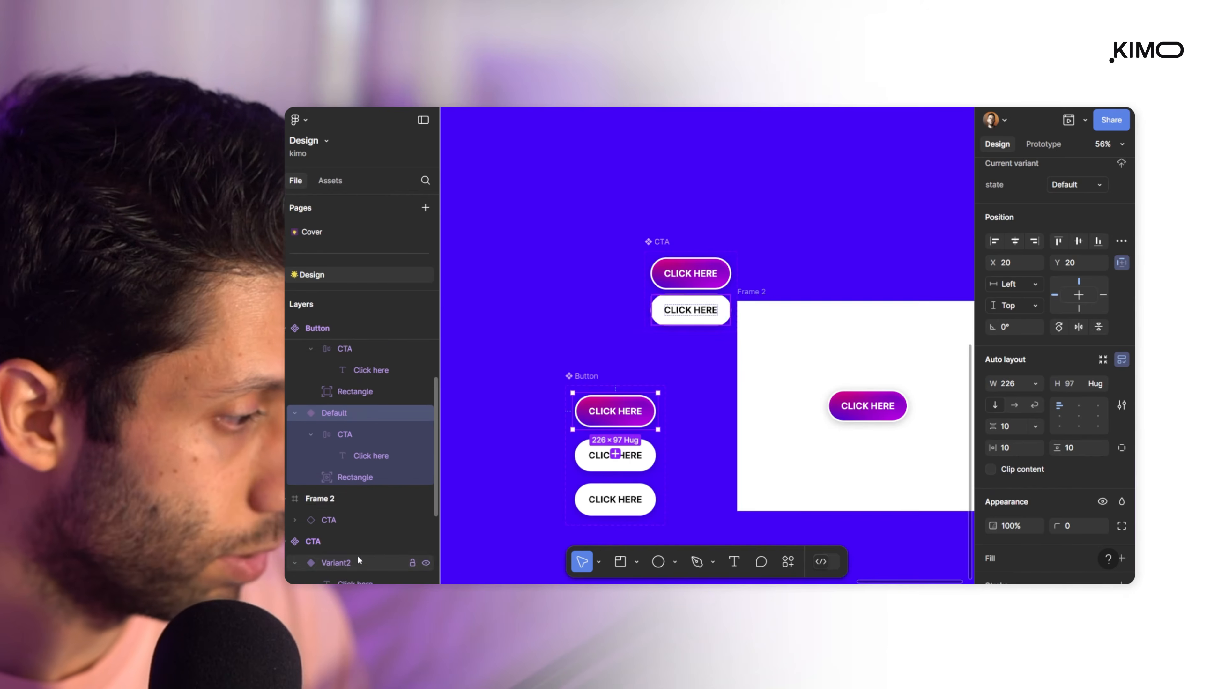
pyautogui.click(382, 451)
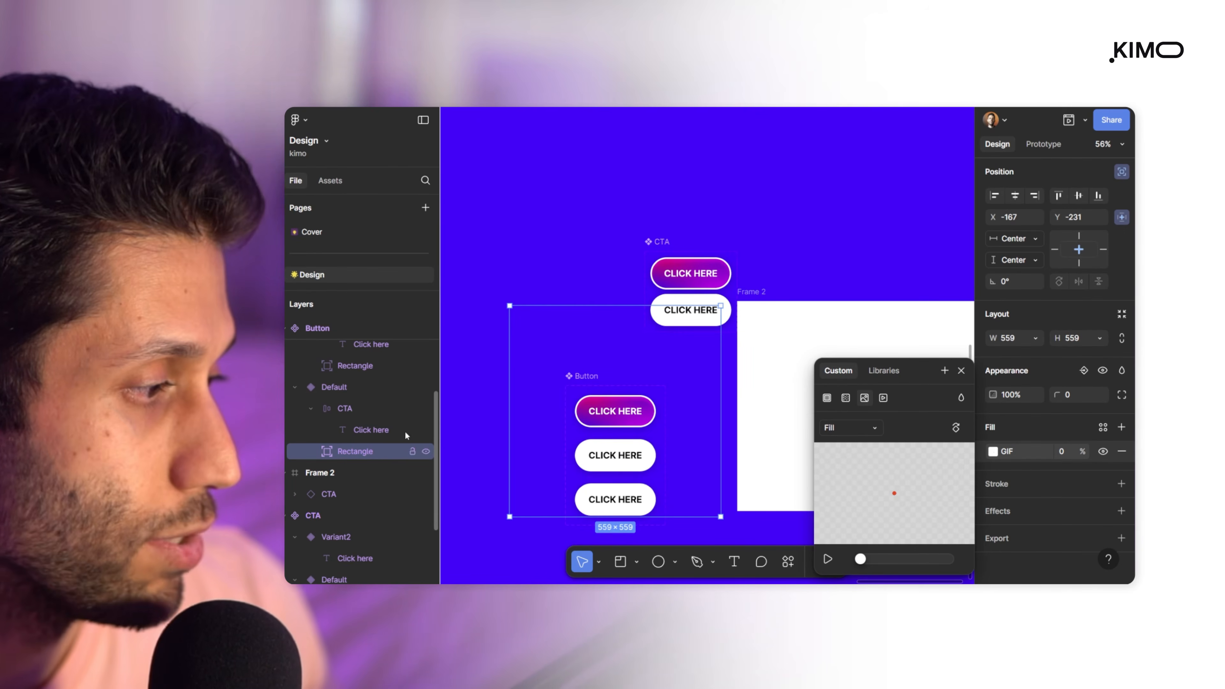
pyautogui.click(359, 387)
pyautogui.scroll(3, 365, 400)
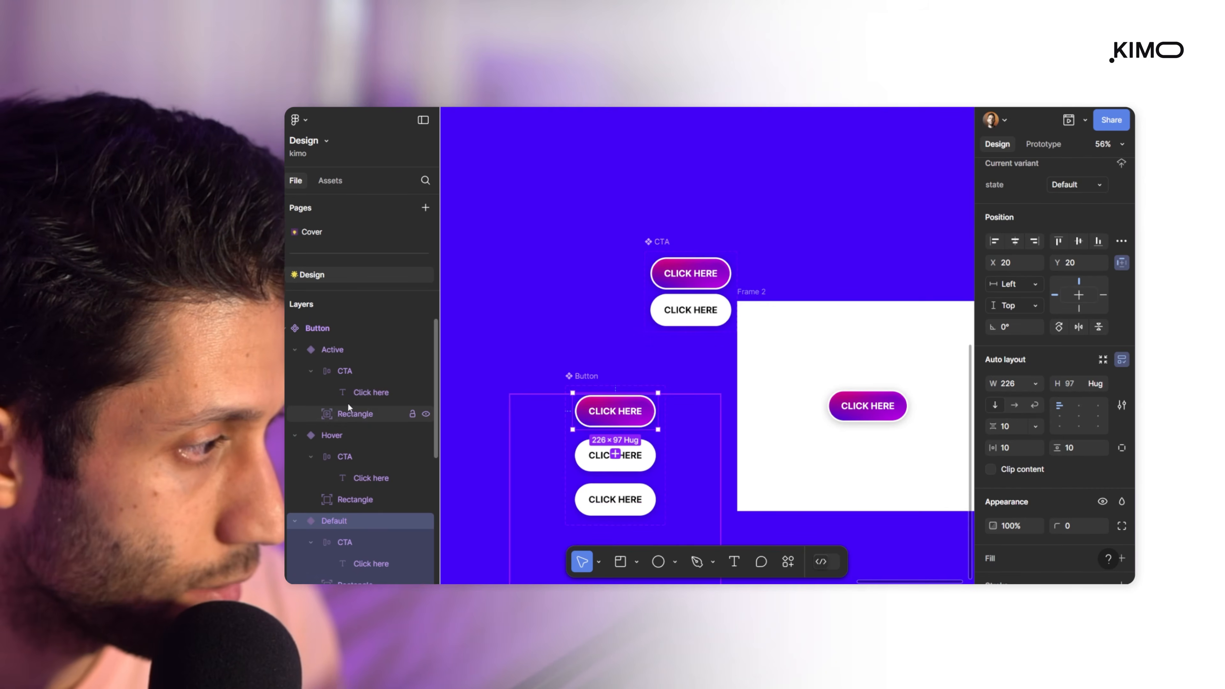
# - Add a prototype interaction from the Default variant to the Hover variant, triggered While hovering
pyautogui.click(347, 349)
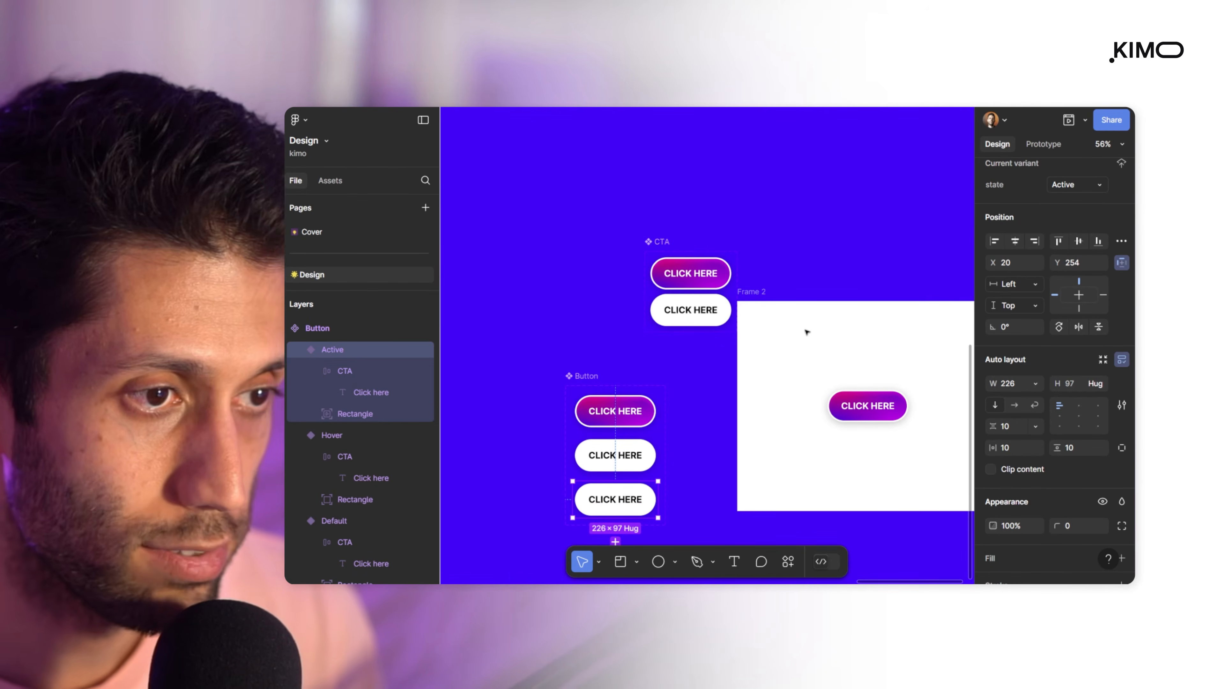
pyautogui.click(1041, 144)
pyautogui.scroll(5, 622, 405)
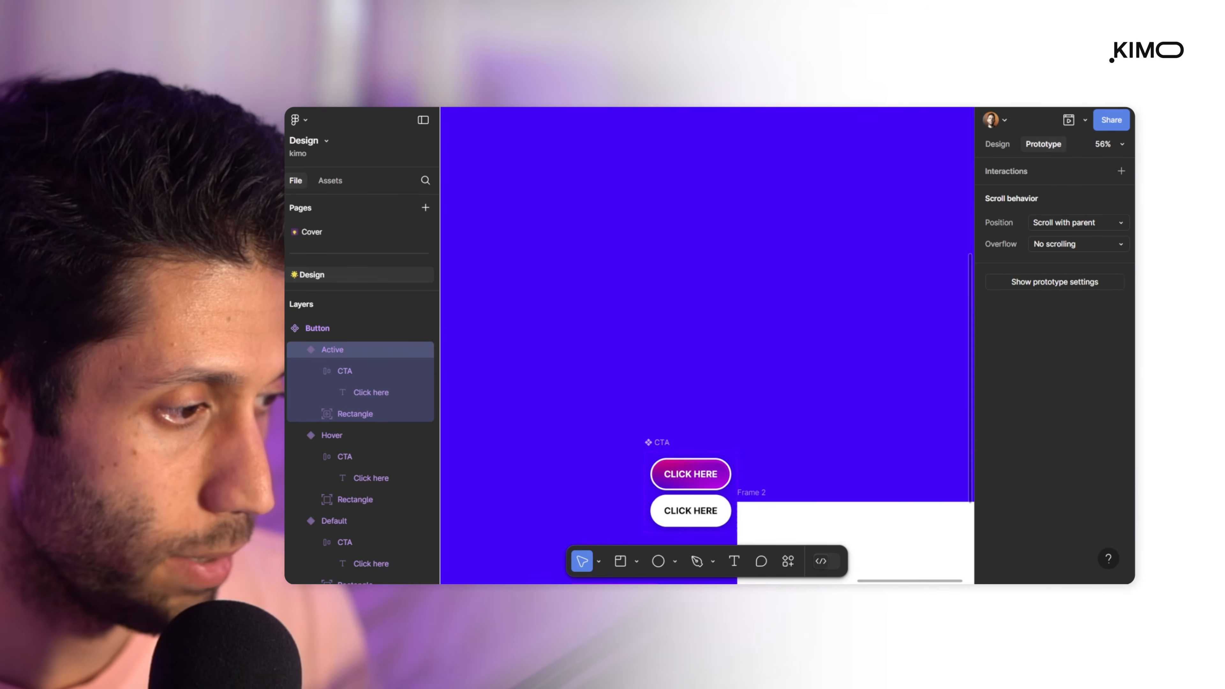
pyautogui.scroll(-6, 707, 345)
pyautogui.click(294, 349)
pyautogui.click(295, 370)
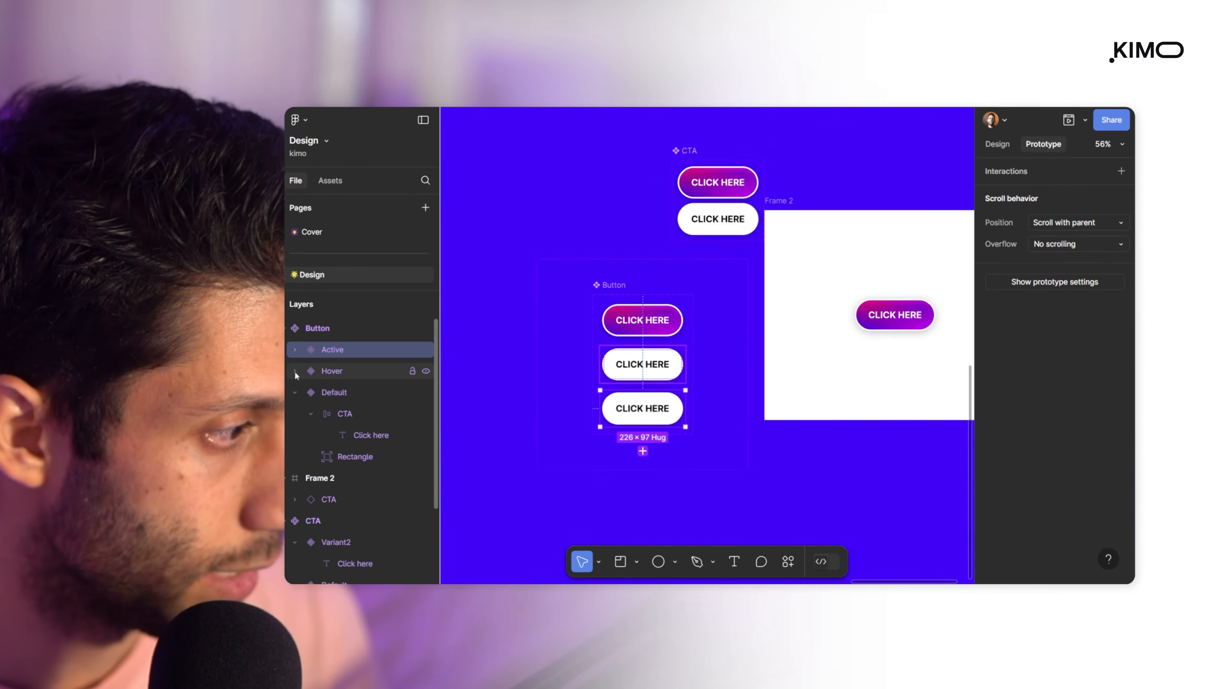
pyautogui.click(340, 392)
pyautogui.scroll(5, 667, 320)
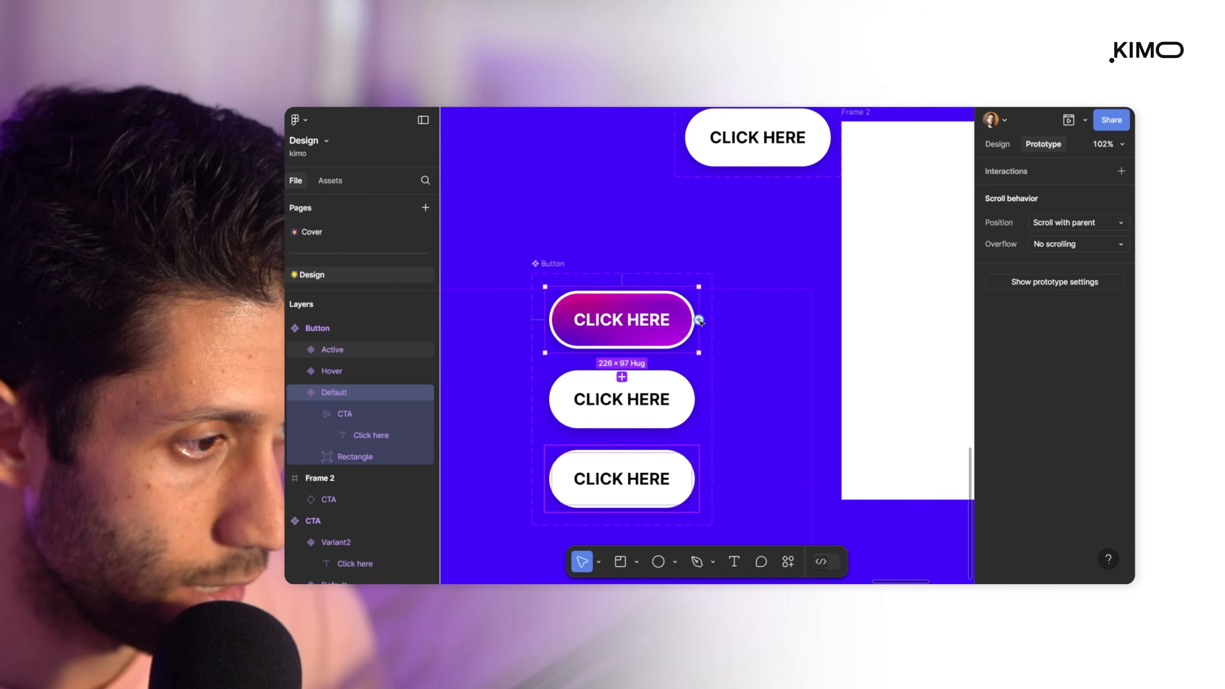
pyautogui.moveTo(694, 374); pyautogui.dragTo(664, 384)
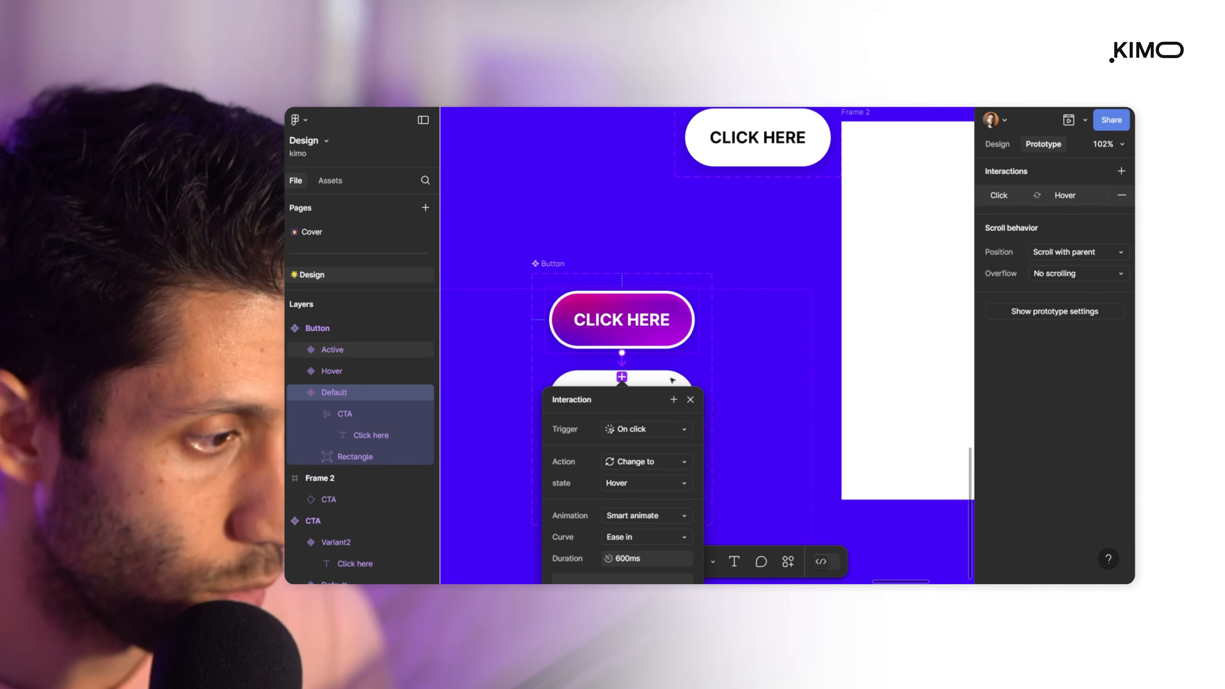
pyautogui.click(663, 429)
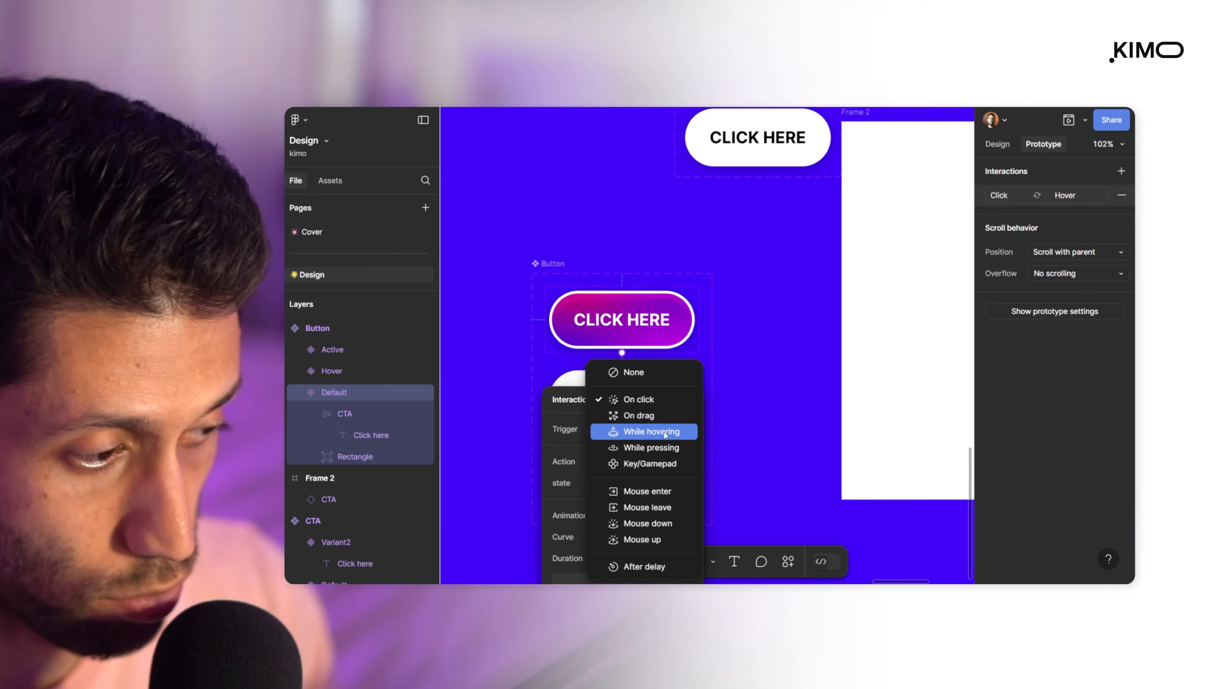
pyautogui.click(660, 432)
pyautogui.moveTo(618, 397); pyautogui.dragTo(816, 212)
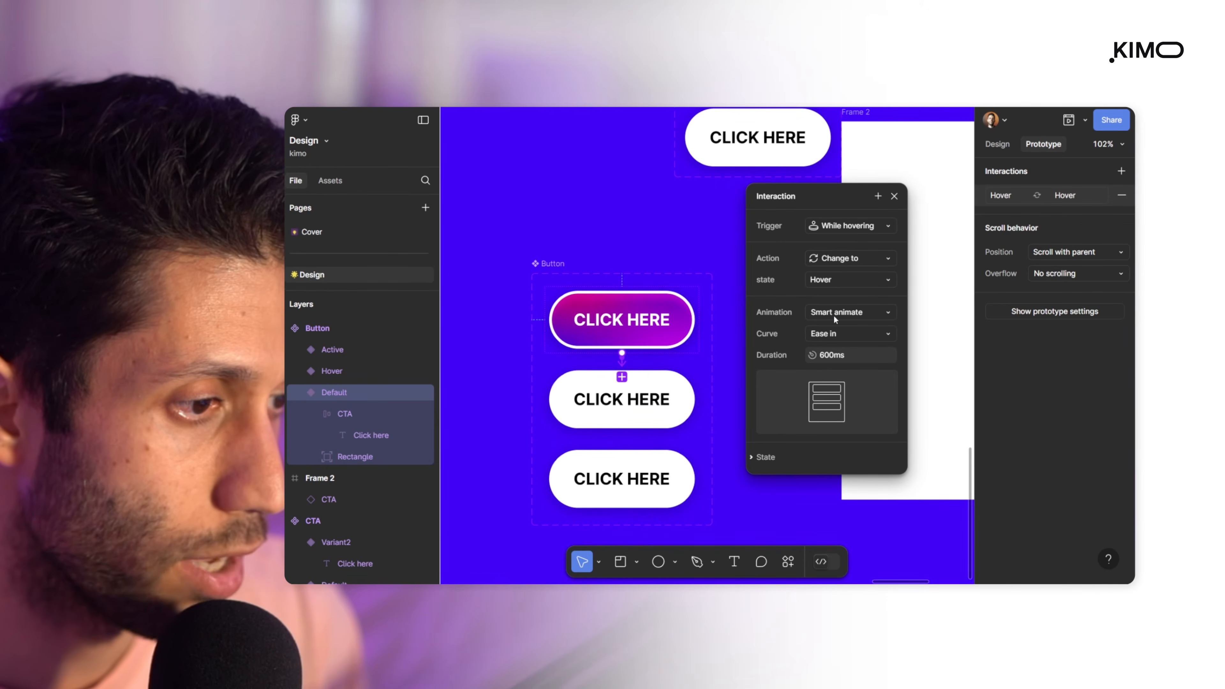
# - Connect the Hover variant to the Active variant with an On click interaction and set its duration to 300 ms
pyautogui.click(593, 403)
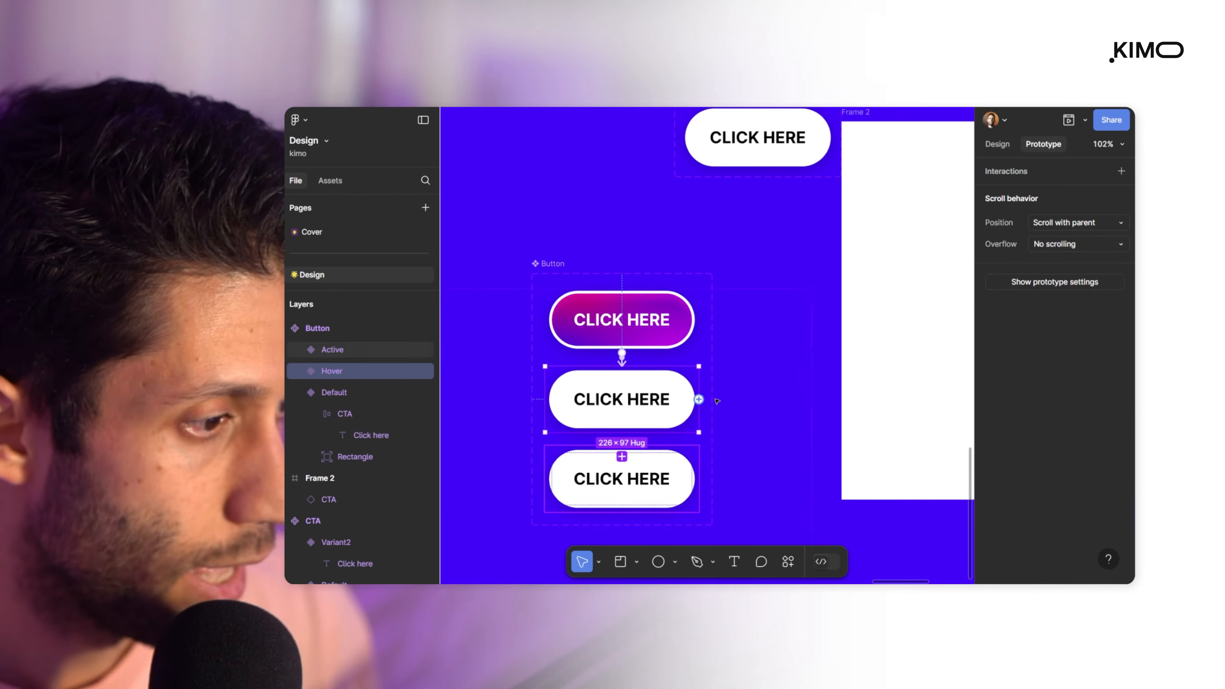
pyautogui.moveTo(699, 399); pyautogui.dragTo(670, 461)
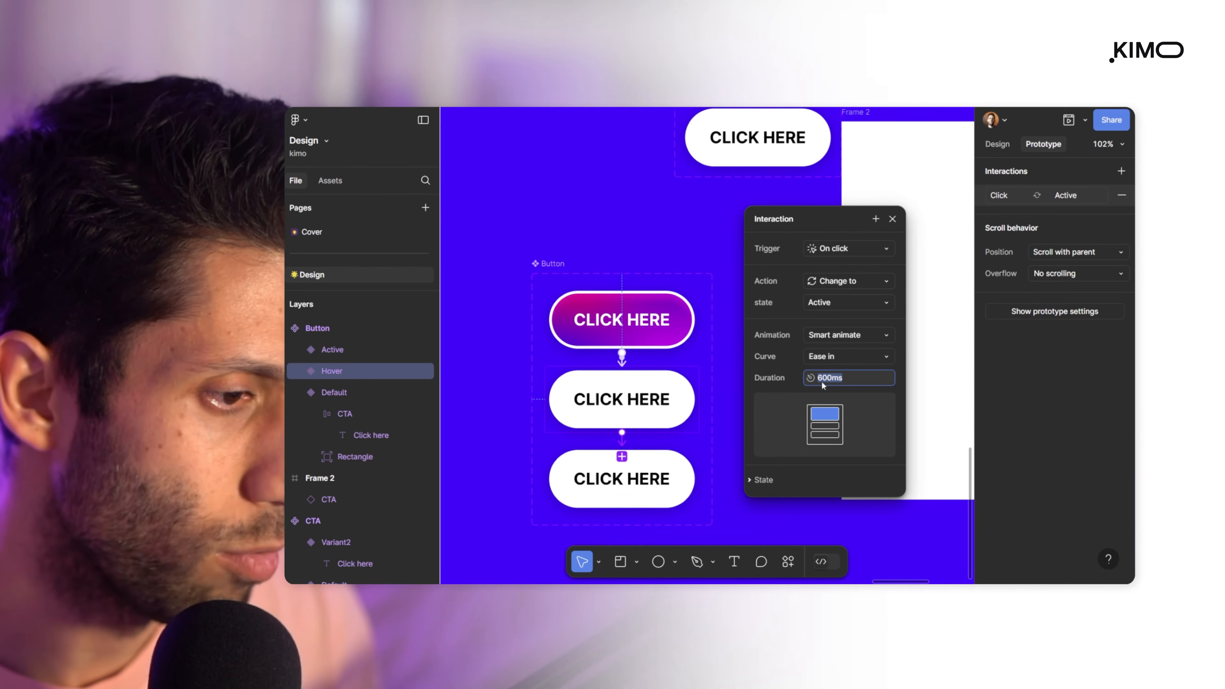
pyautogui.click(823, 379)
pyautogui.press('BackSpace')
pyautogui.write('3')
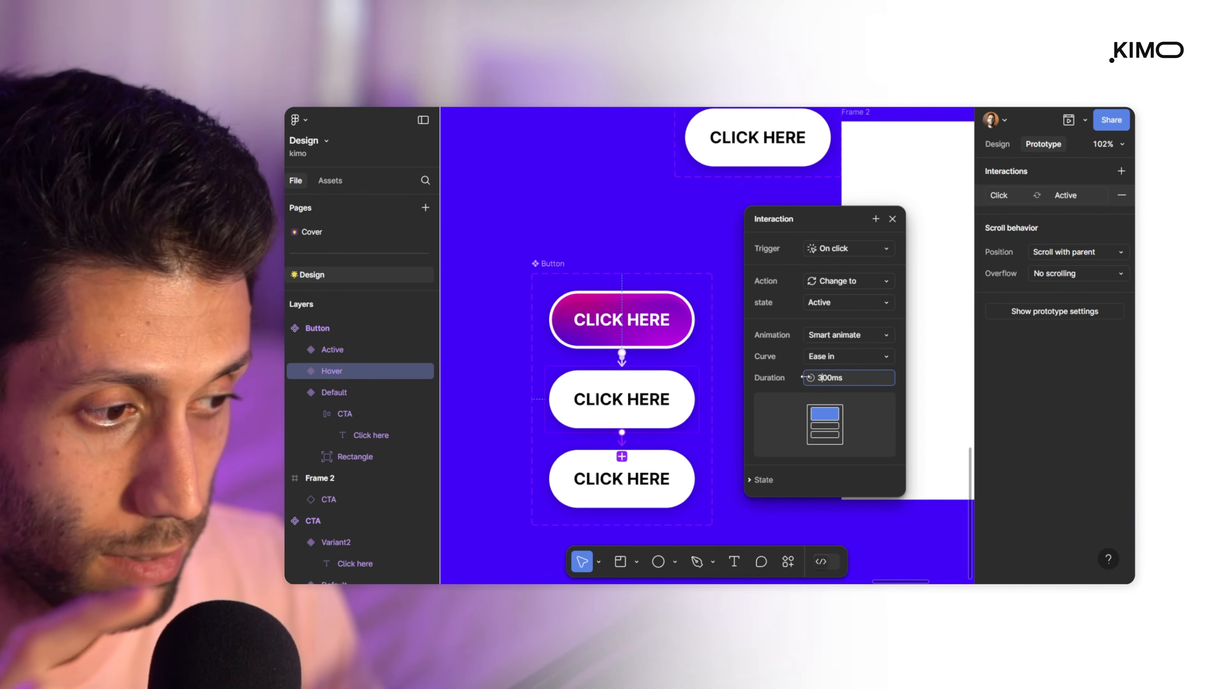
# - Connect the Active variant back to Default with an After delay trigger, using a 300 ms delay and a 400 ms duration
pyautogui.click(665, 479)
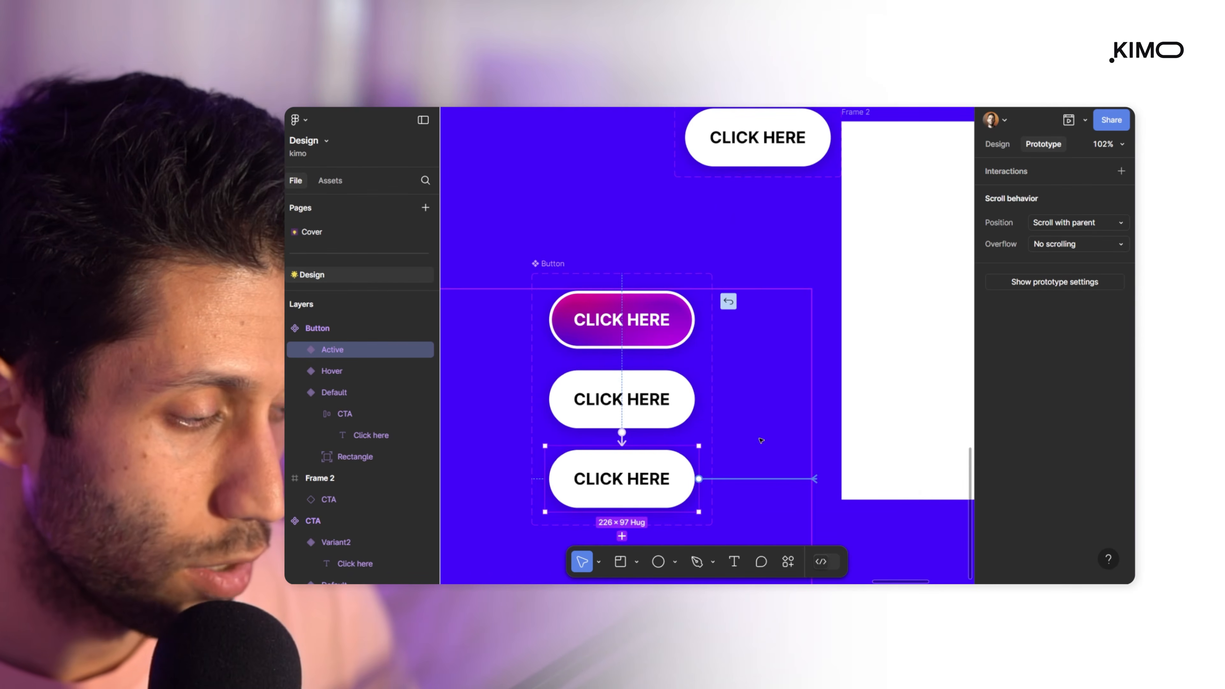
pyautogui.moveTo(664, 433); pyautogui.dragTo(664, 433)
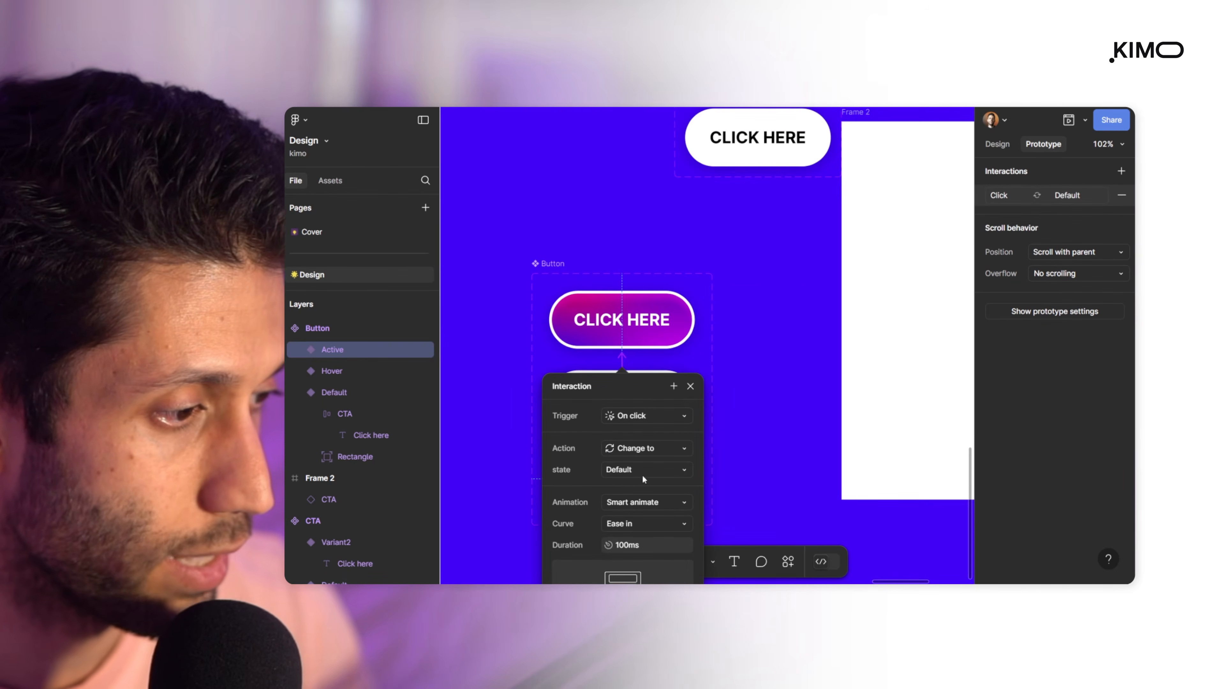
pyautogui.click(835, 280)
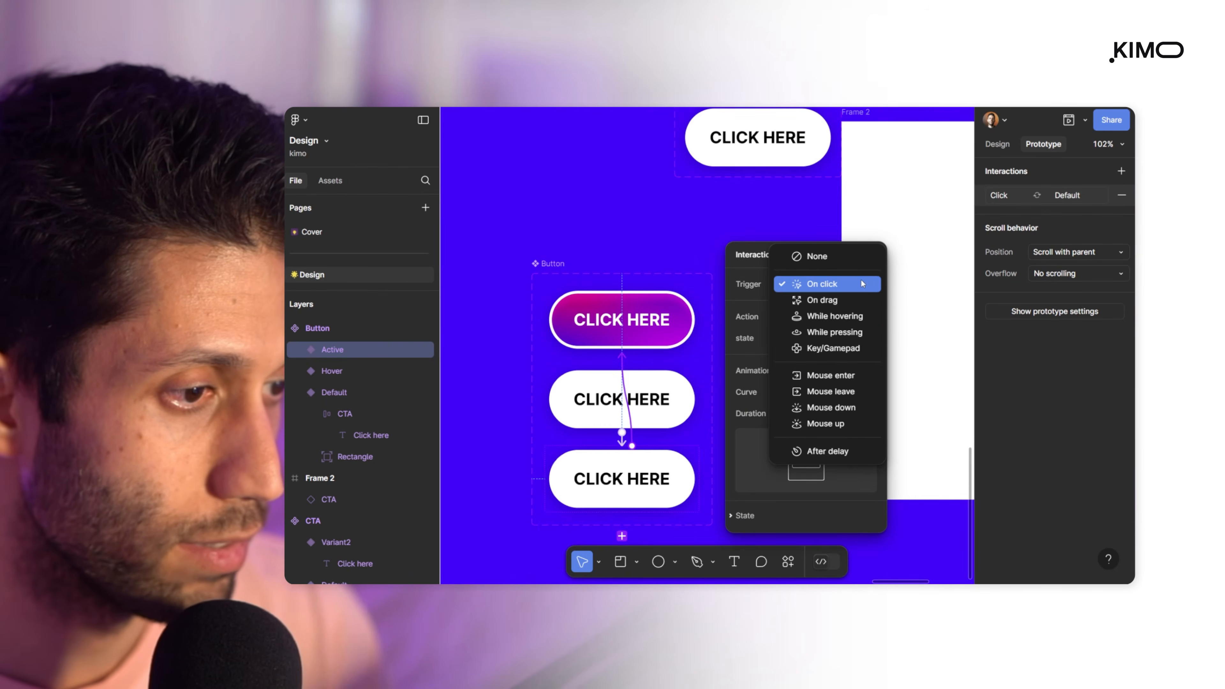
pyautogui.click(830, 450)
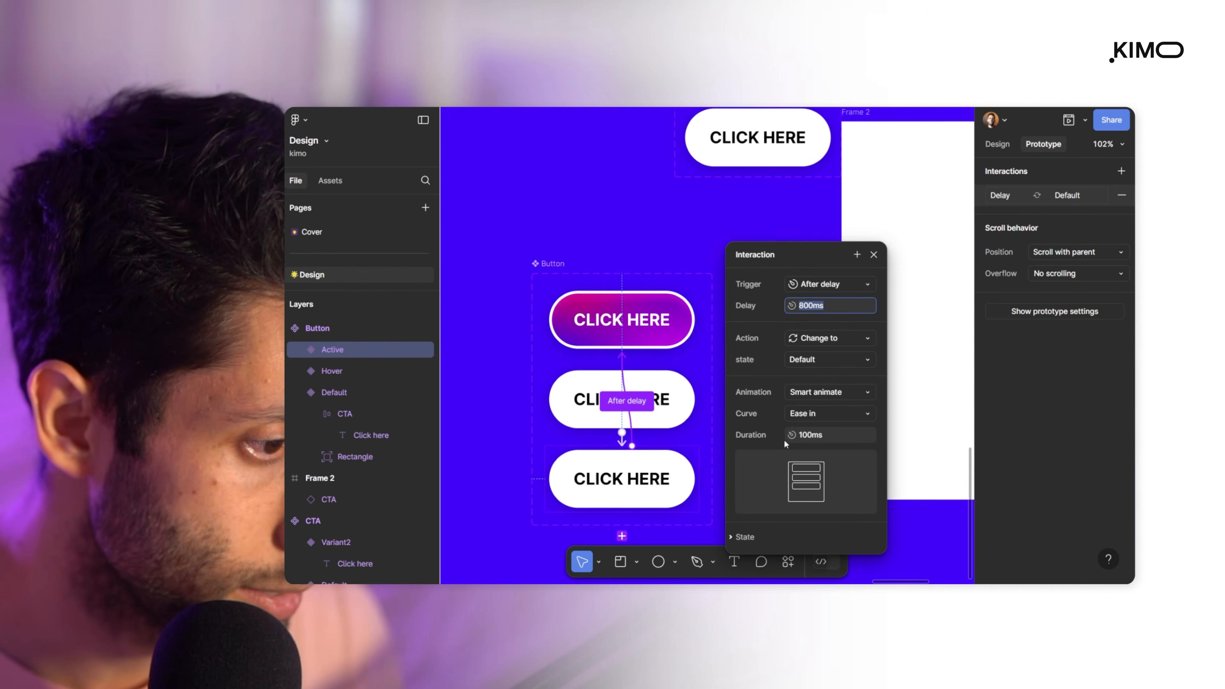
pyautogui.press('BackSpace')
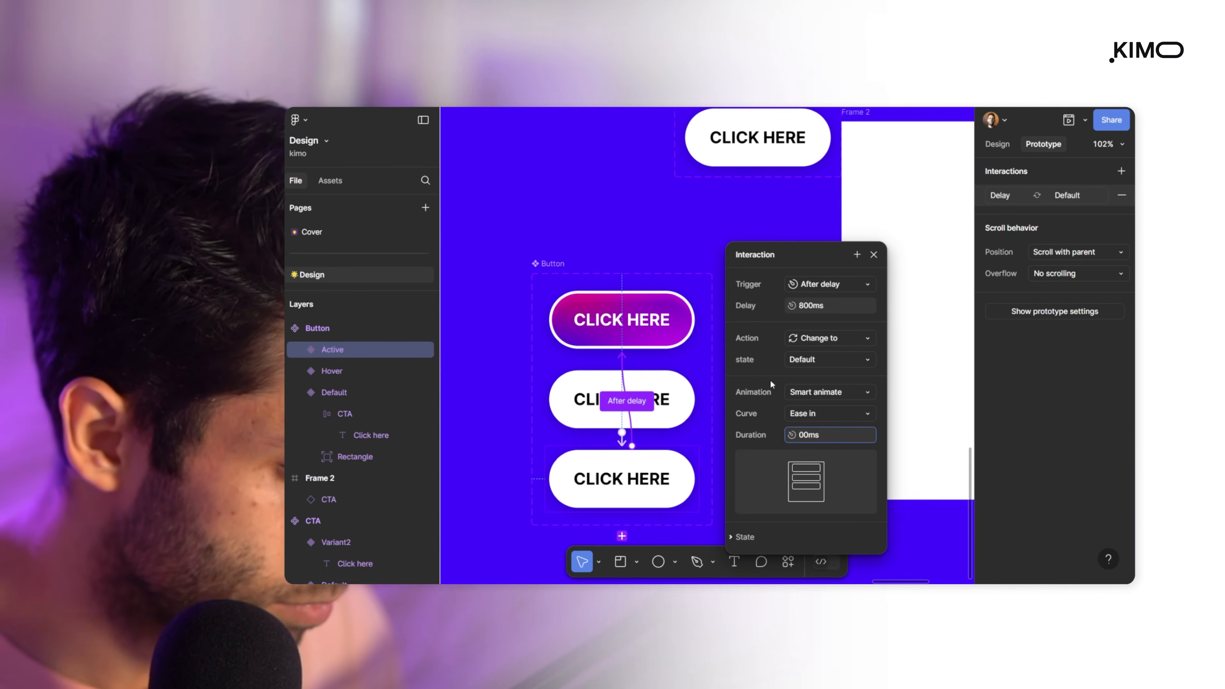
pyautogui.write('4')
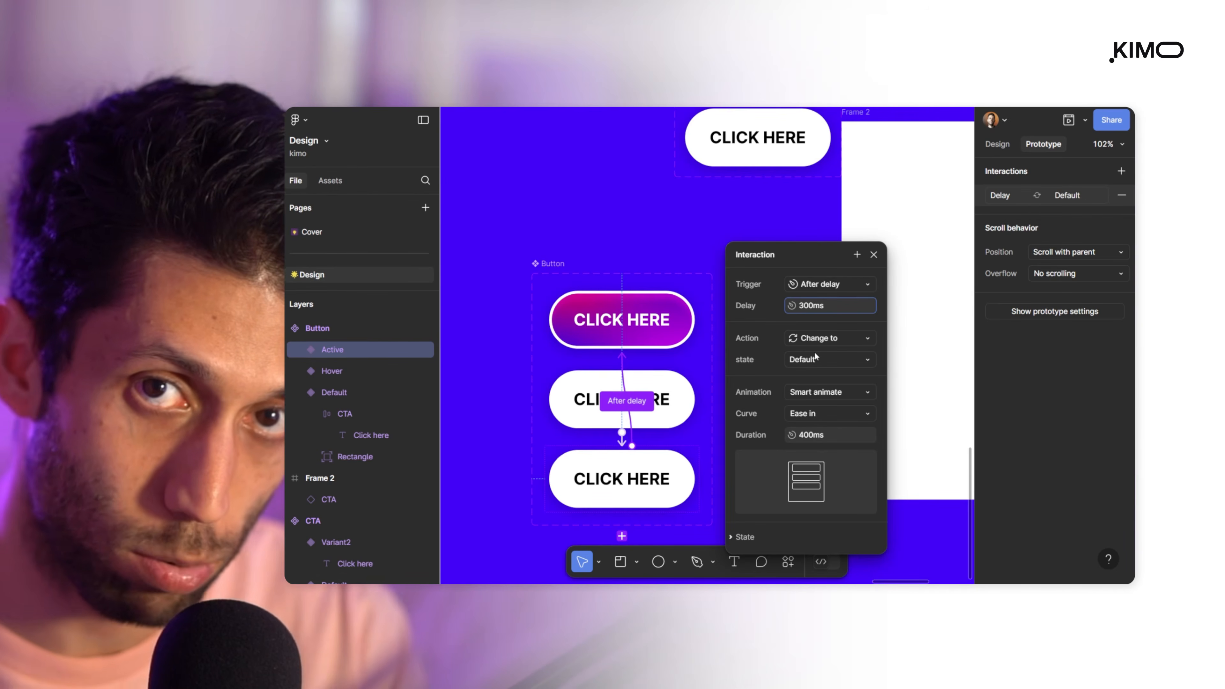
pyautogui.click(650, 197)
# - Replace the CTA instance in Frame 2 with an instance of the local Button component, centred in the frame
pyautogui.click(332, 180)
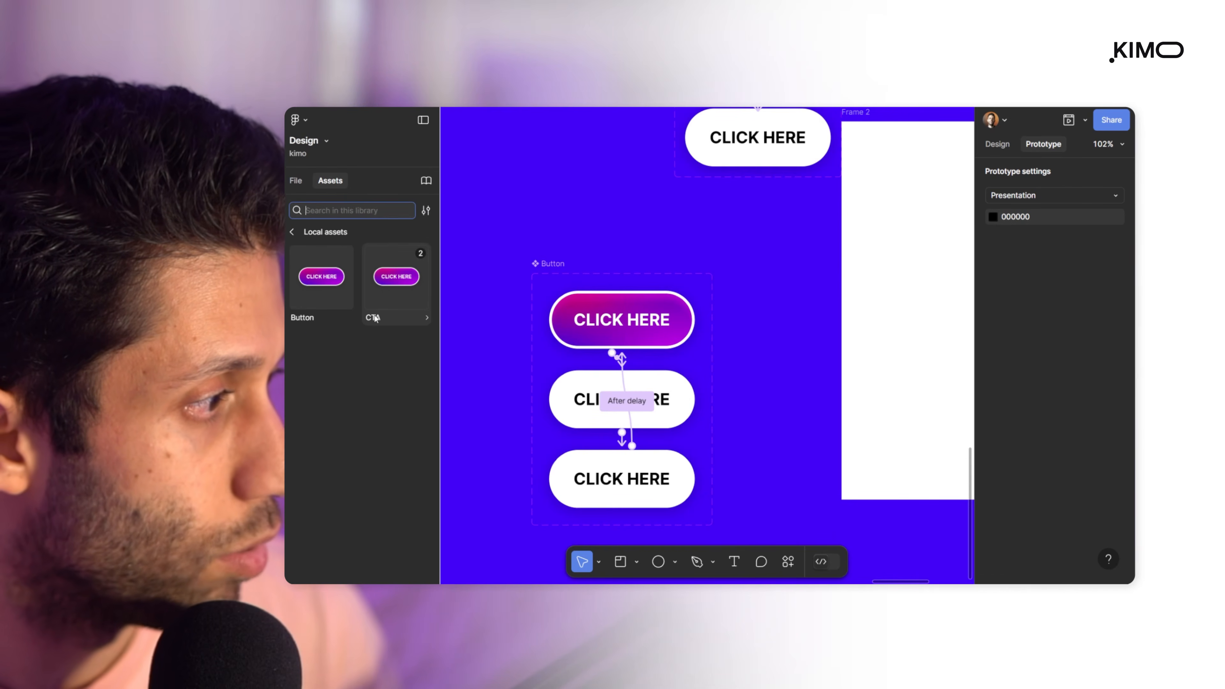
pyautogui.moveTo(343, 292); pyautogui.dragTo(896, 321)
pyautogui.hscroll(5, 612, 336)
pyautogui.moveTo(654, 280); pyautogui.dragTo(840, 302)
pyautogui.click(825, 285)
pyautogui.press('Delete')
# - Change Frame 2's fill to the dark blue 3100D0
pyautogui.scroll(-5, 835, 300)
pyautogui.click(743, 204)
pyautogui.moveTo(801, 199); pyautogui.dragTo(671, 219)
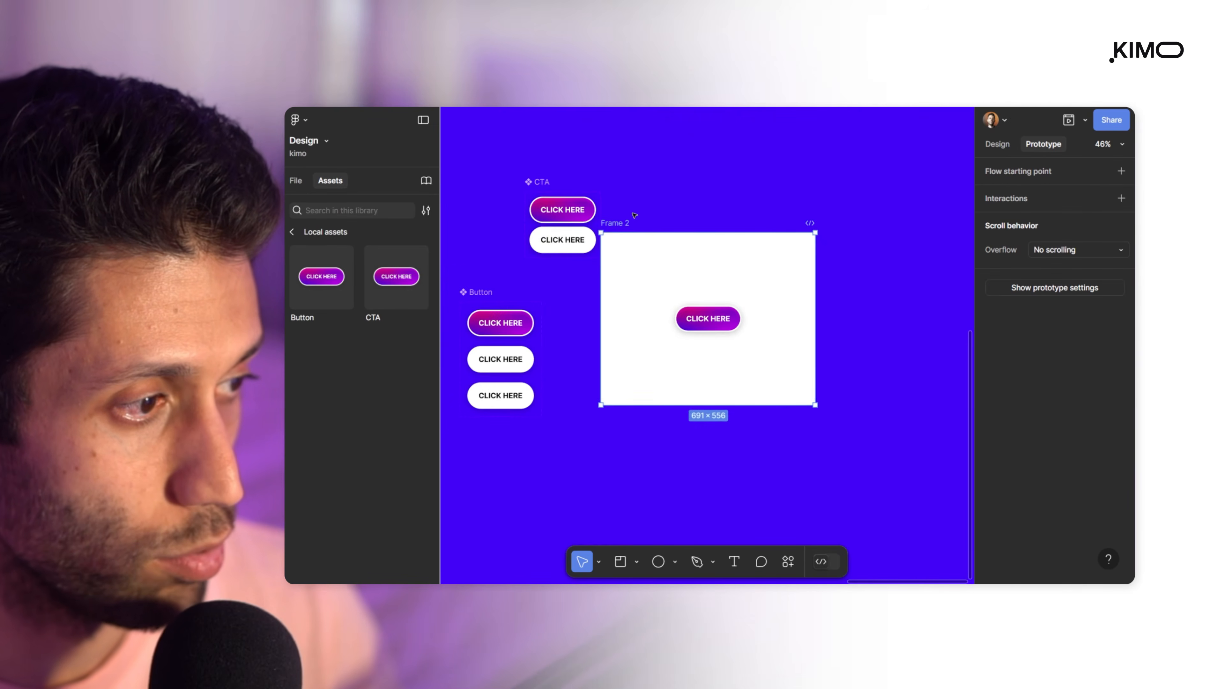
pyautogui.scroll(5, 675, 236)
pyautogui.click(996, 144)
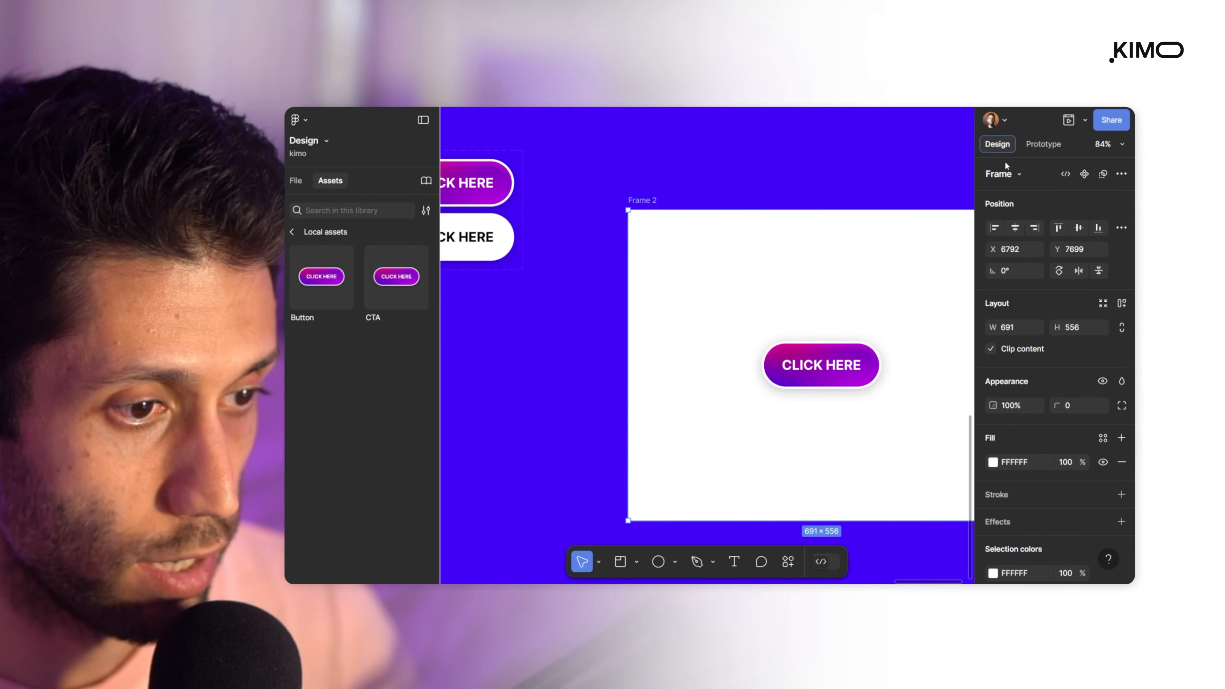
pyautogui.click(992, 461)
pyautogui.click(858, 314)
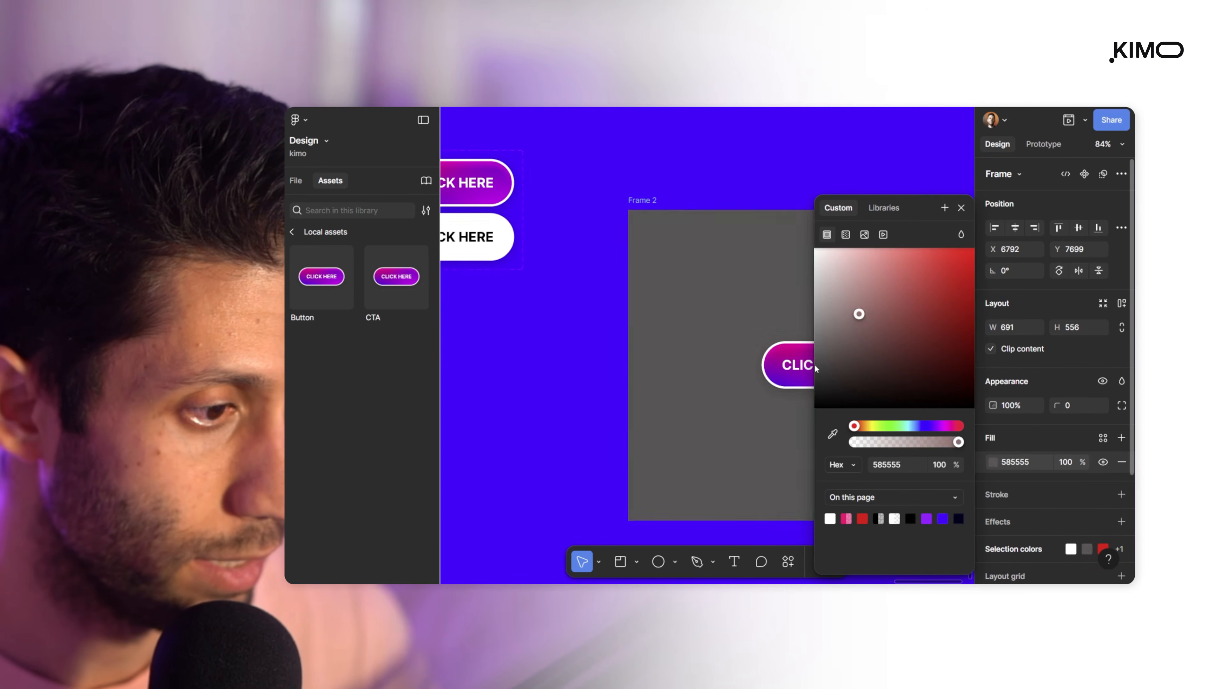
pyautogui.moveTo(819, 365); pyautogui.dragTo(999, 245)
pyautogui.click(926, 427)
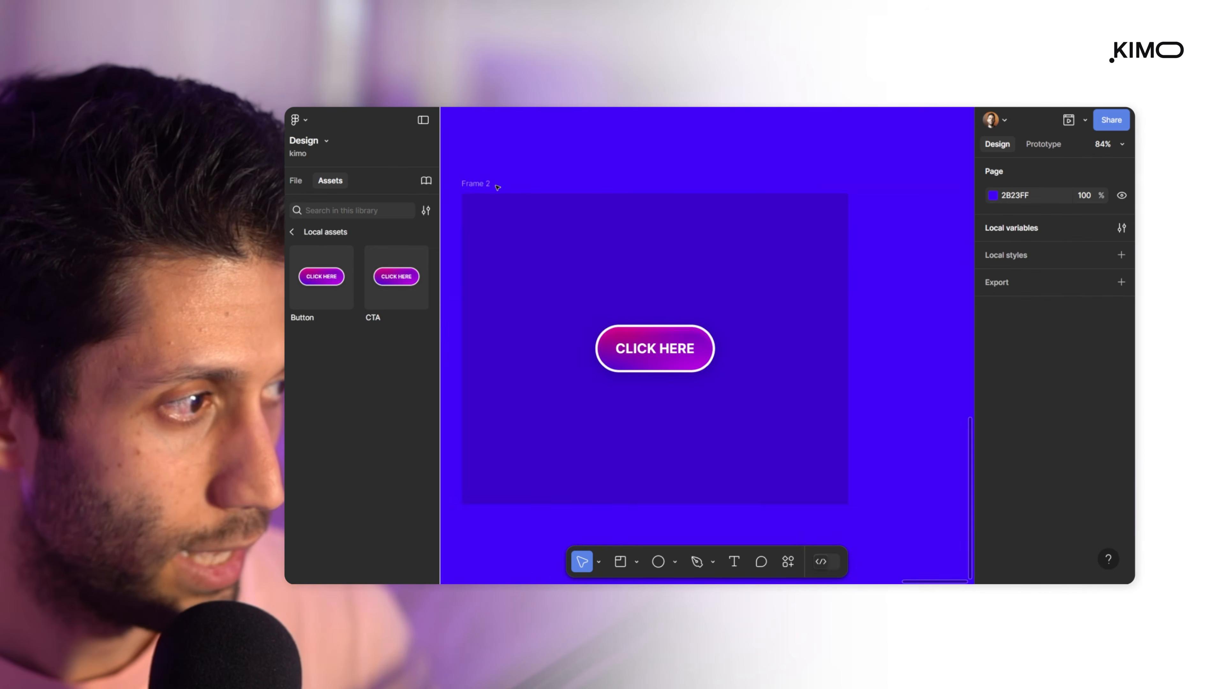
# - Preview Frame 2 as a prototype and test the button's hover and click animations
pyautogui.click(496, 186)
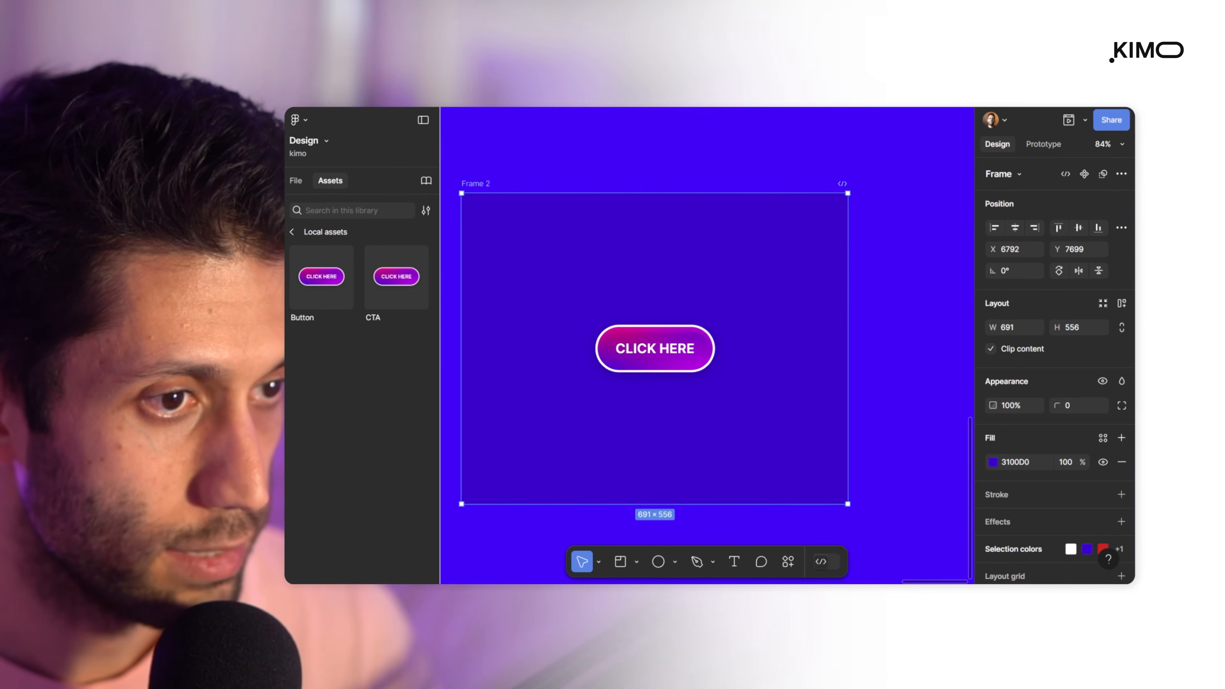
pyautogui.click(1069, 122)
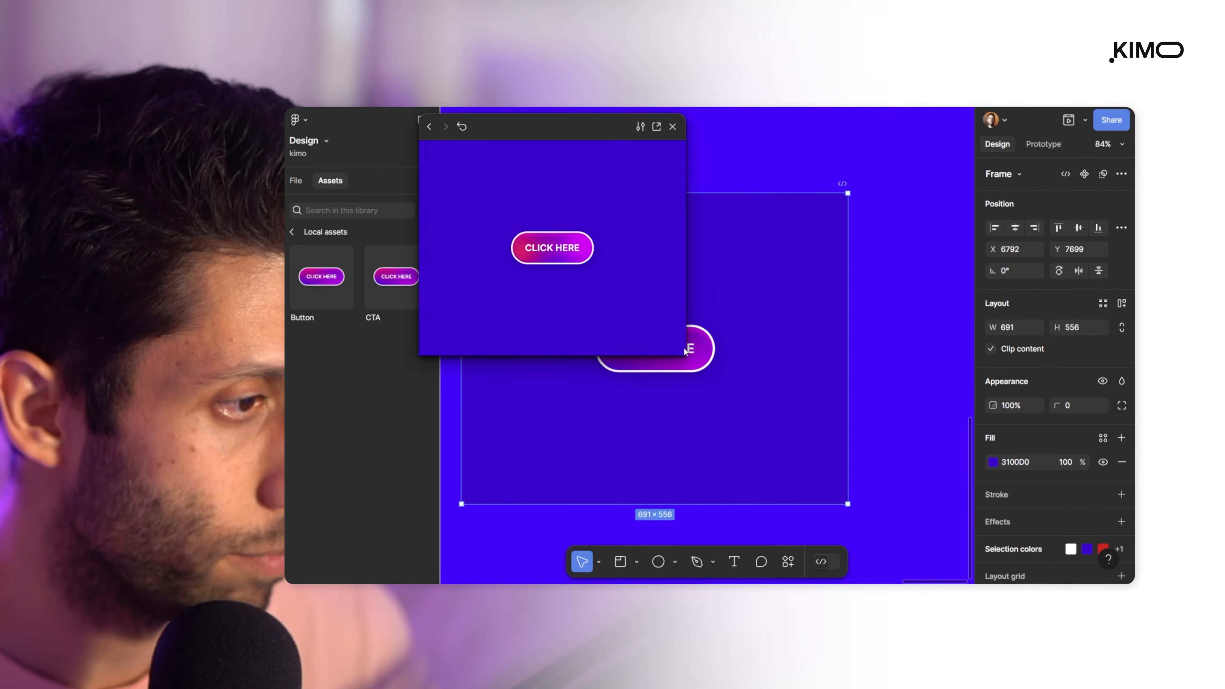
pyautogui.moveTo(585, 127); pyautogui.dragTo(734, 249)
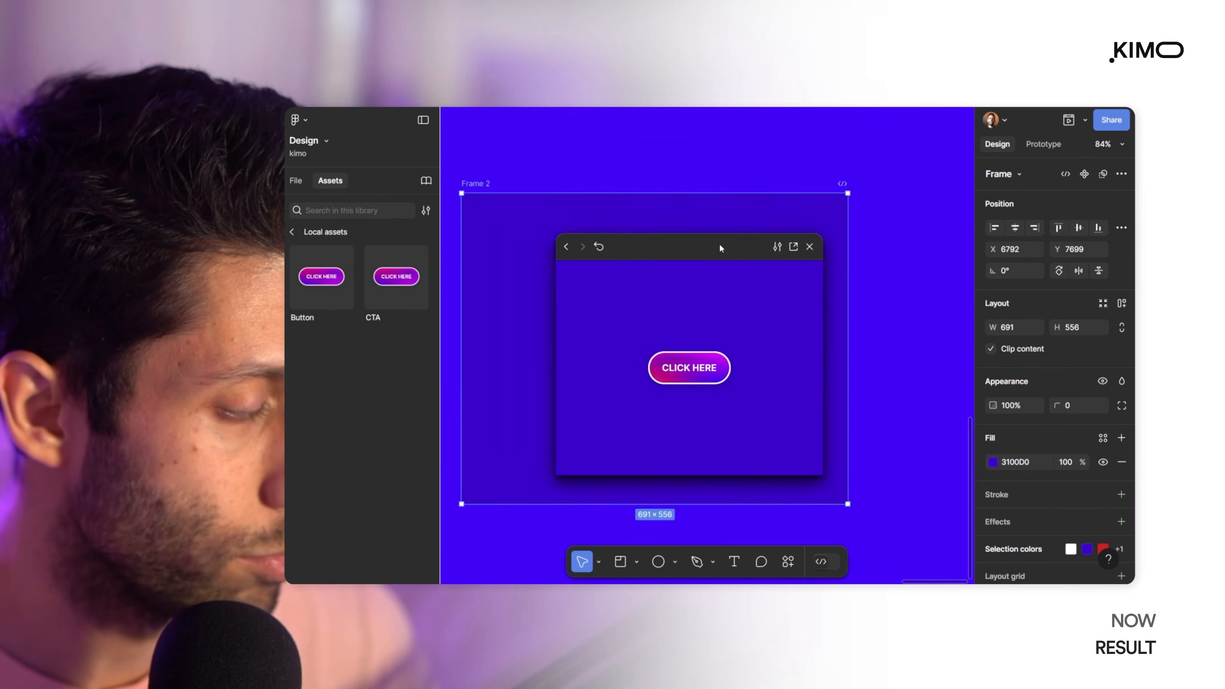
pyautogui.click(711, 377)
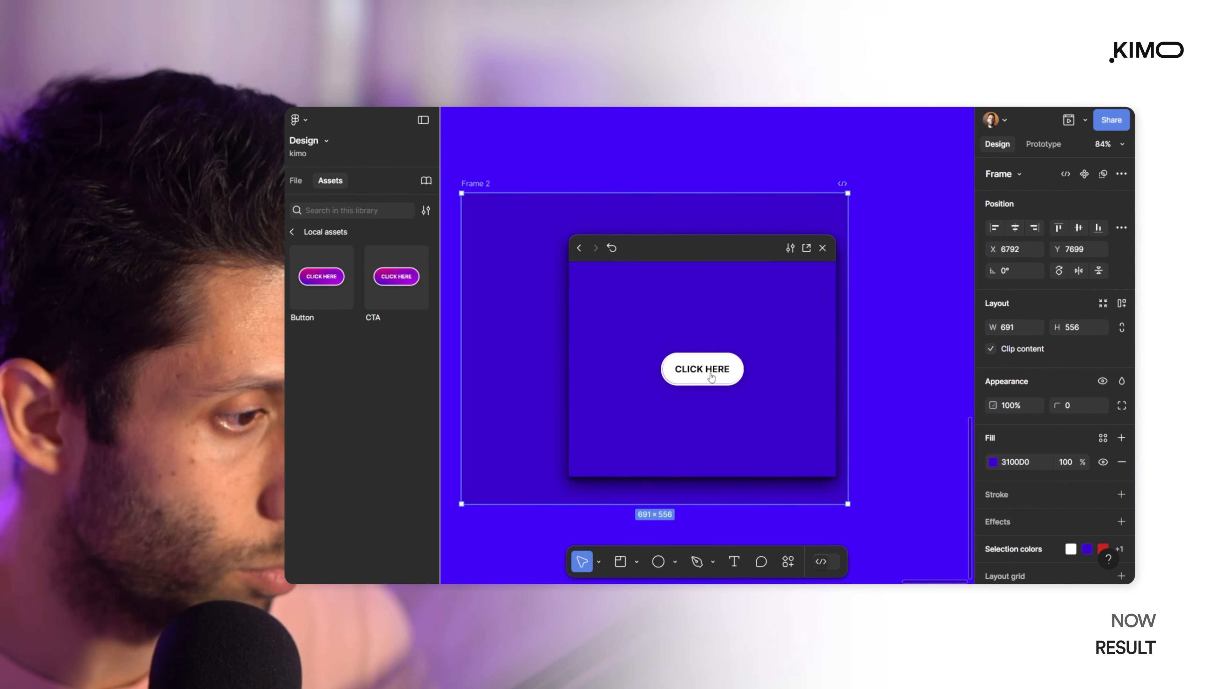
pyautogui.click(709, 378)
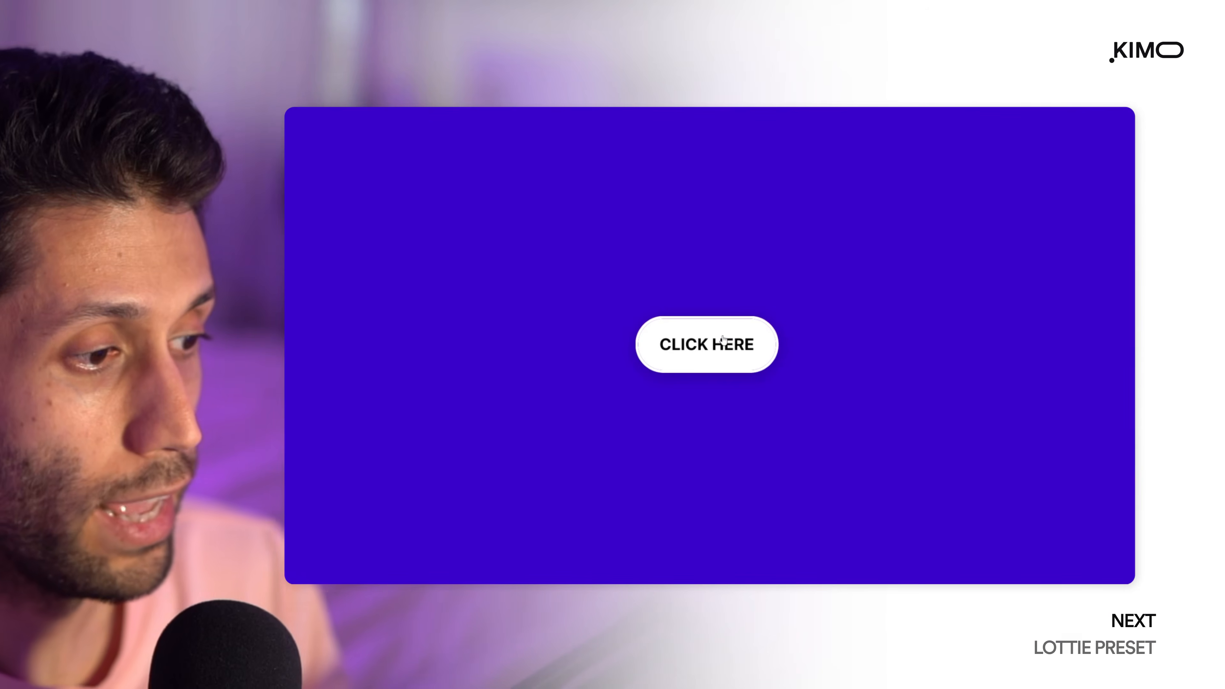
pyautogui.click(722, 339)
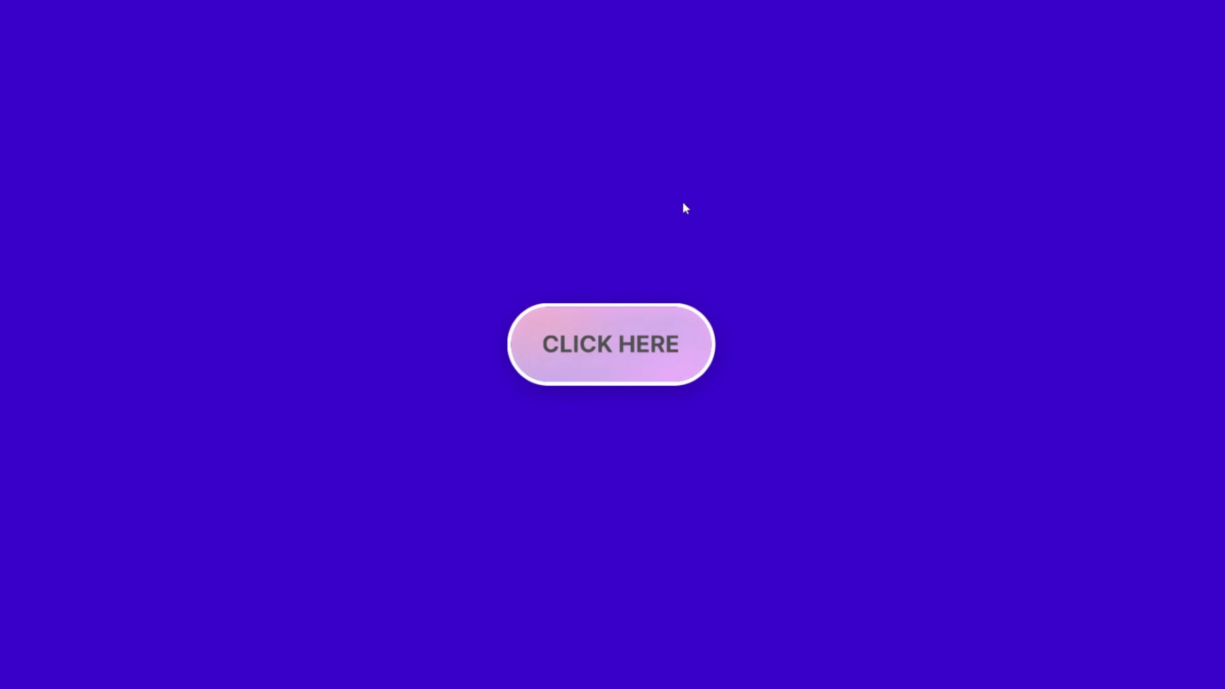
pyautogui.click(635, 337)
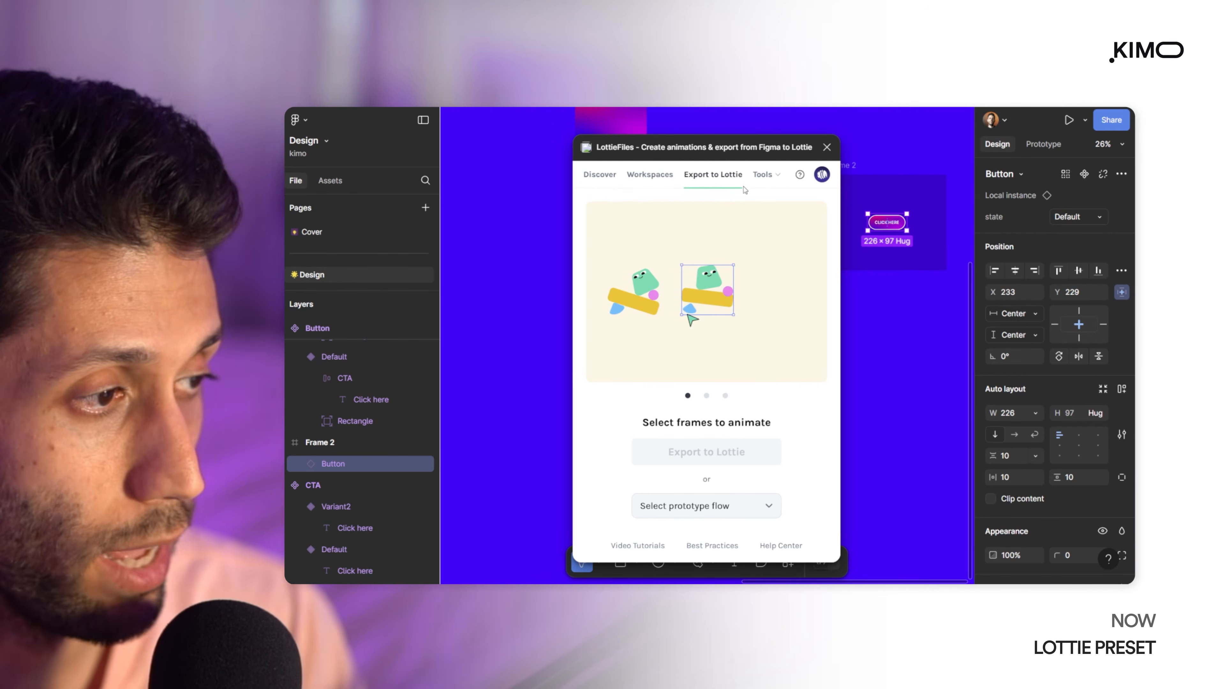
# - Search the LottieFiles plugin's animations for Particle and open the burst animation with small squares and circles
pyautogui.click(600, 175)
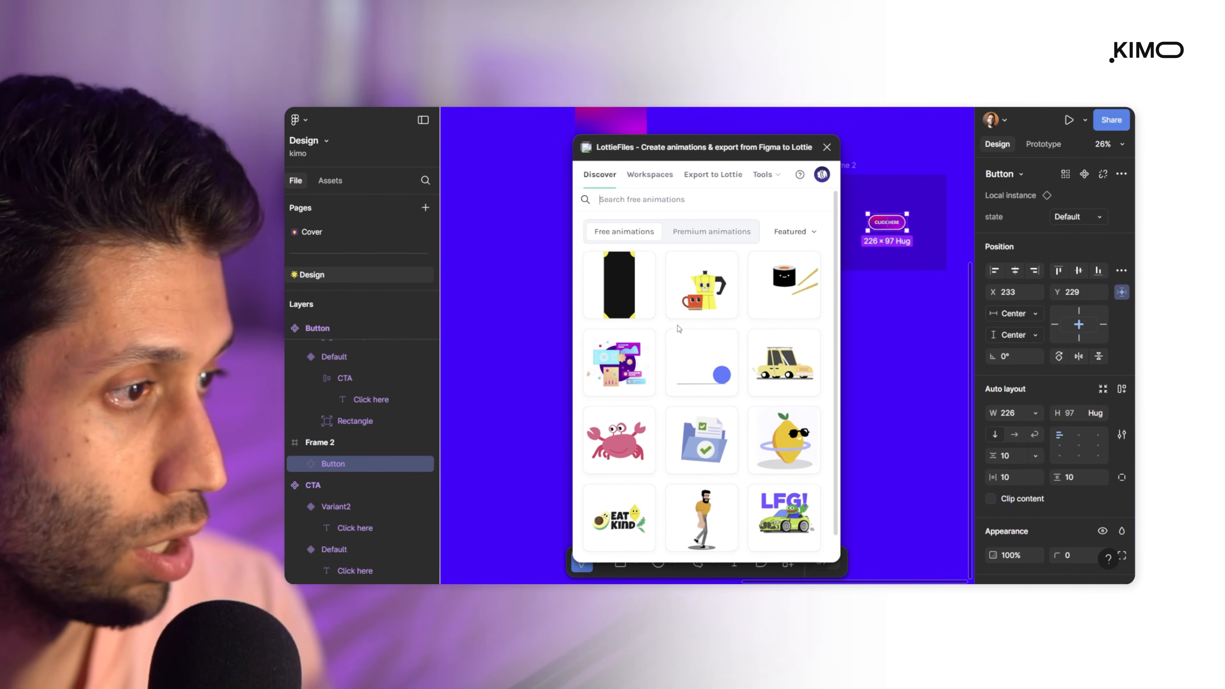
pyautogui.click(691, 206)
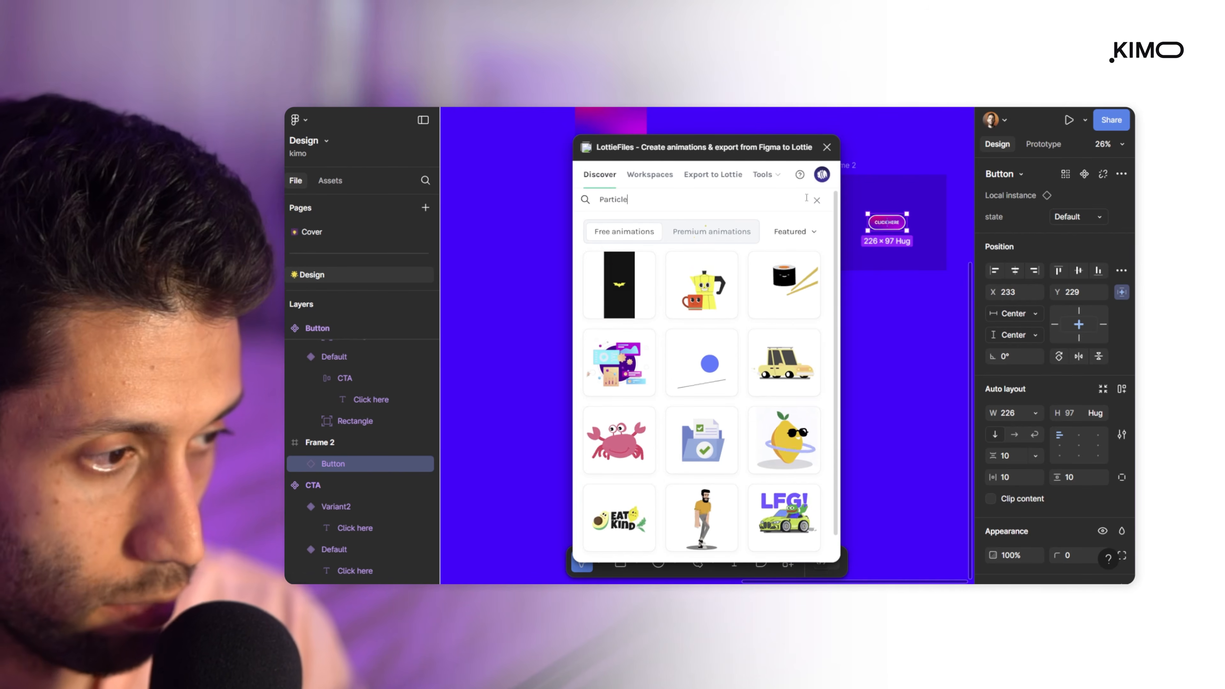
pyautogui.press('Return')
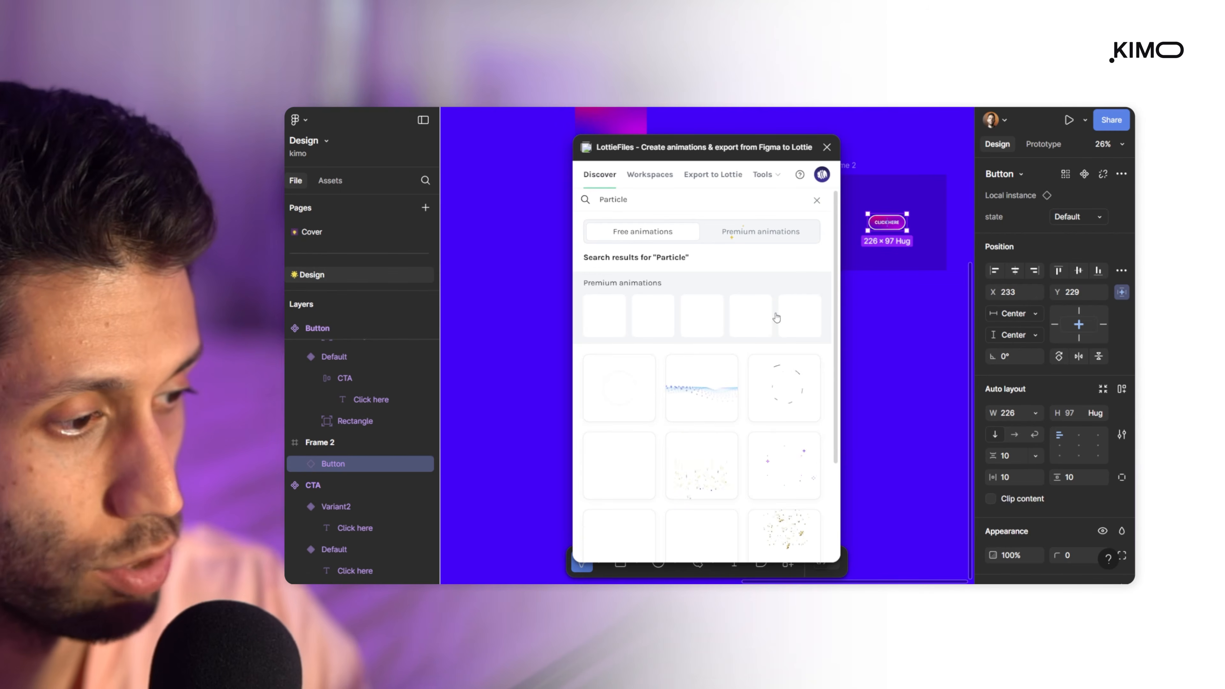
pyautogui.scroll(-2, 702, 513)
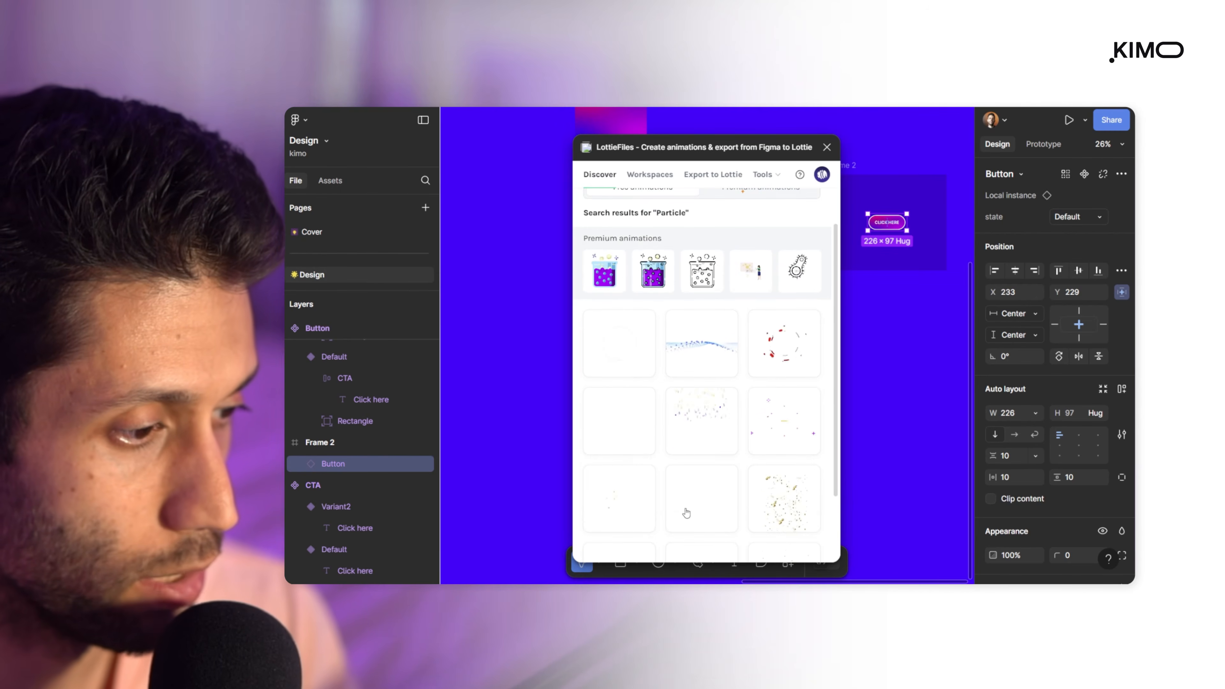
pyautogui.scroll(-3, 673, 509)
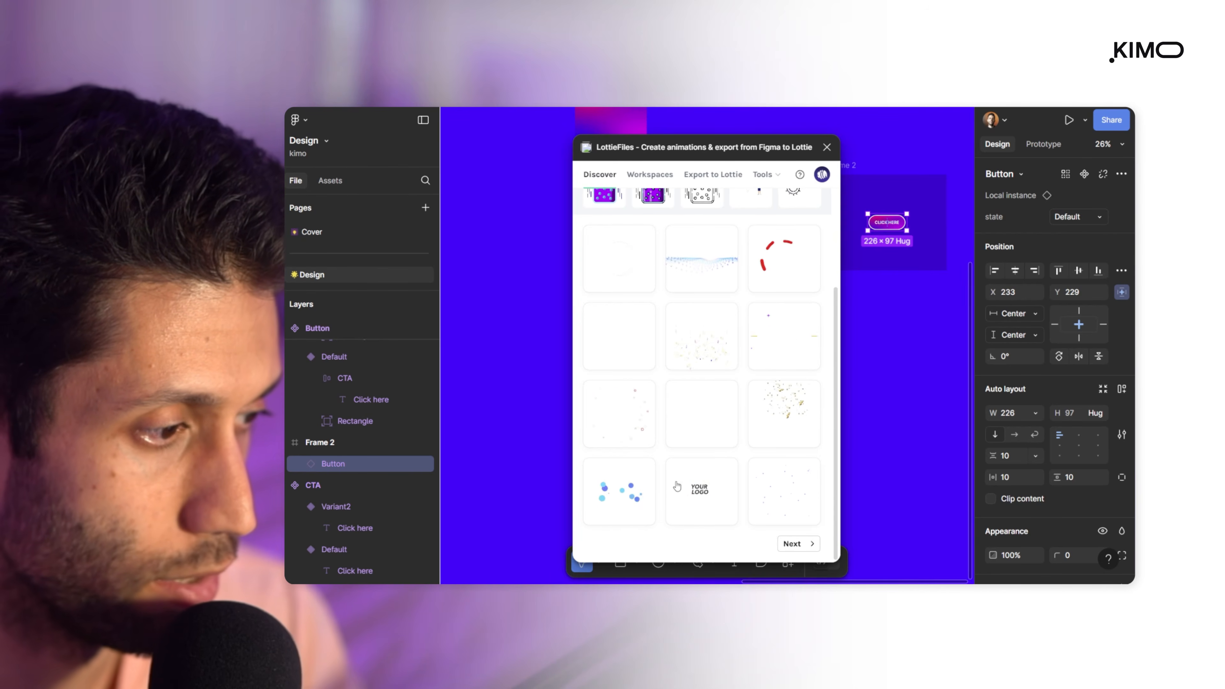
pyautogui.scroll(5, 675, 482)
pyautogui.scroll(-5, 643, 444)
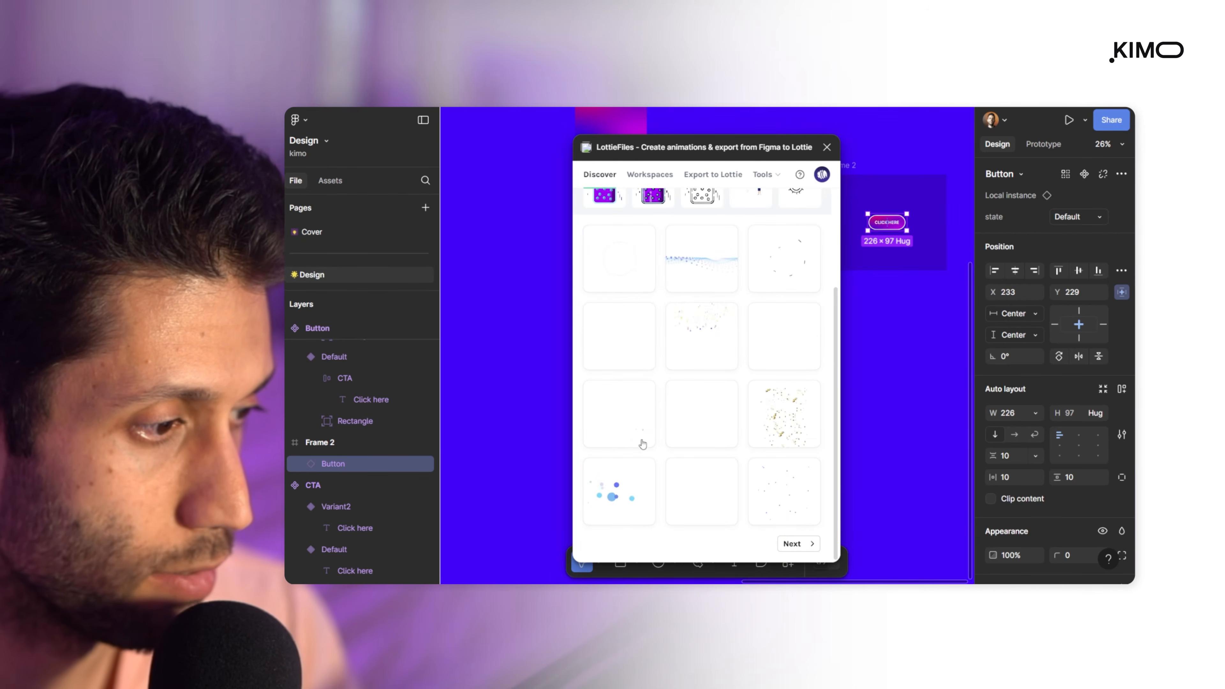
pyautogui.click(609, 415)
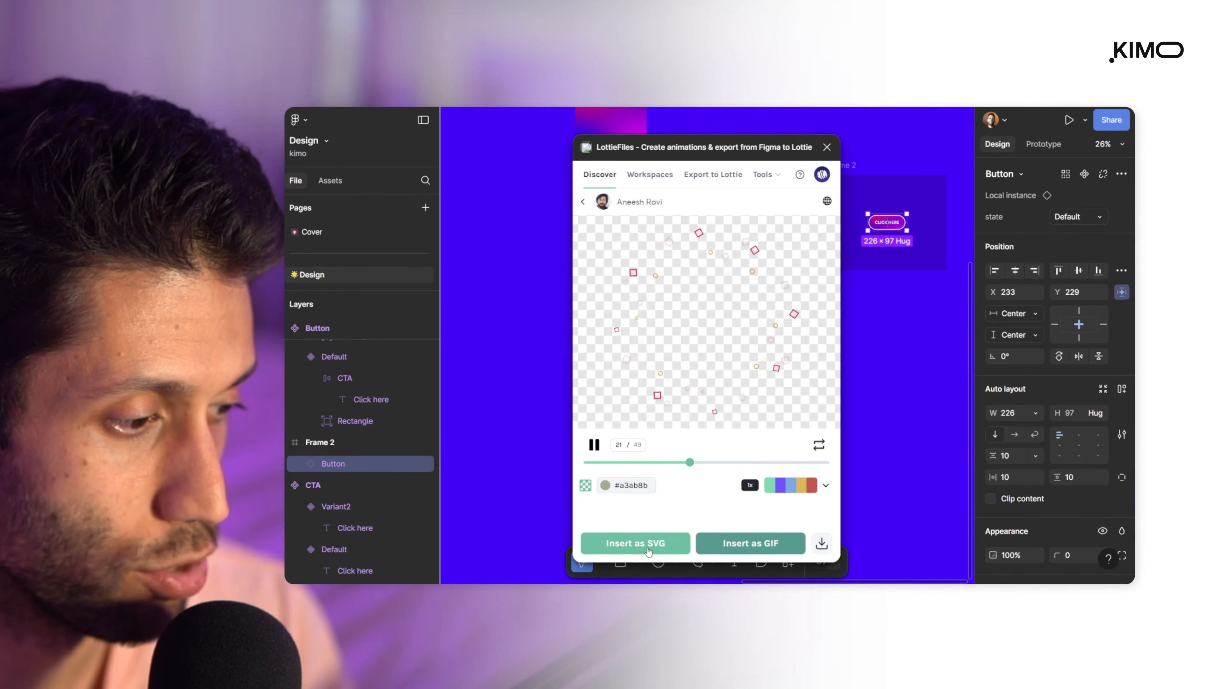
# - Insert the particle animation as a medium 500 × 500 GIF with transparency
pyautogui.click(767, 542)
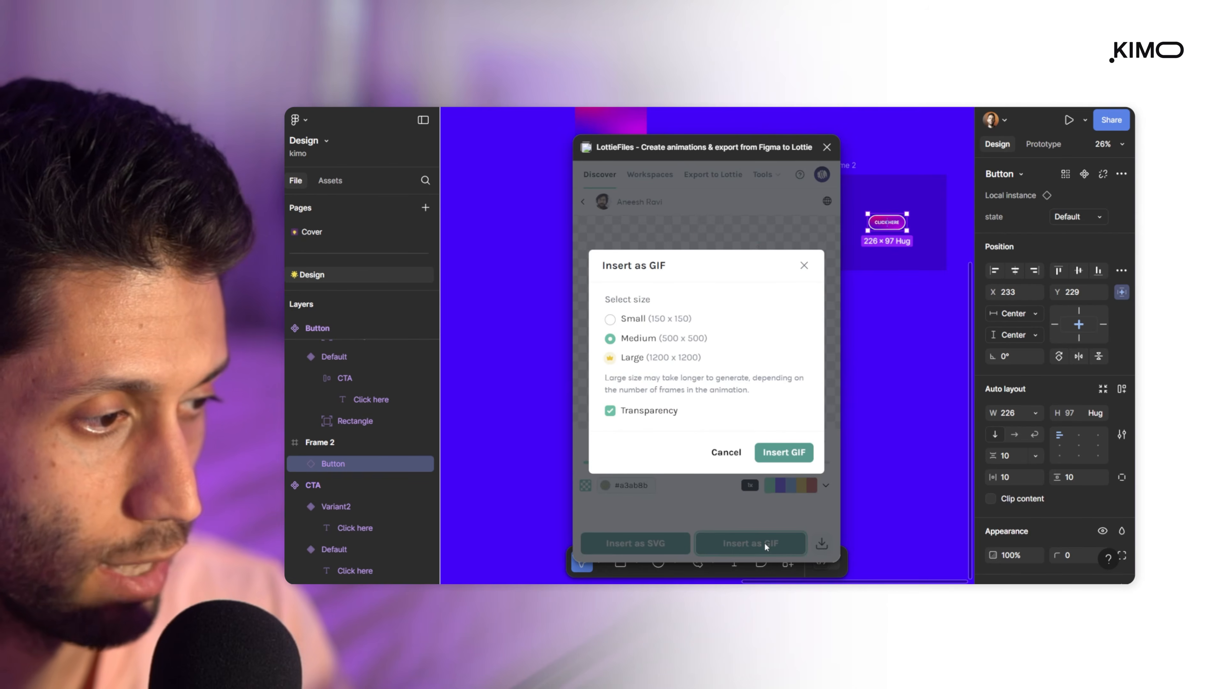
pyautogui.click(789, 461)
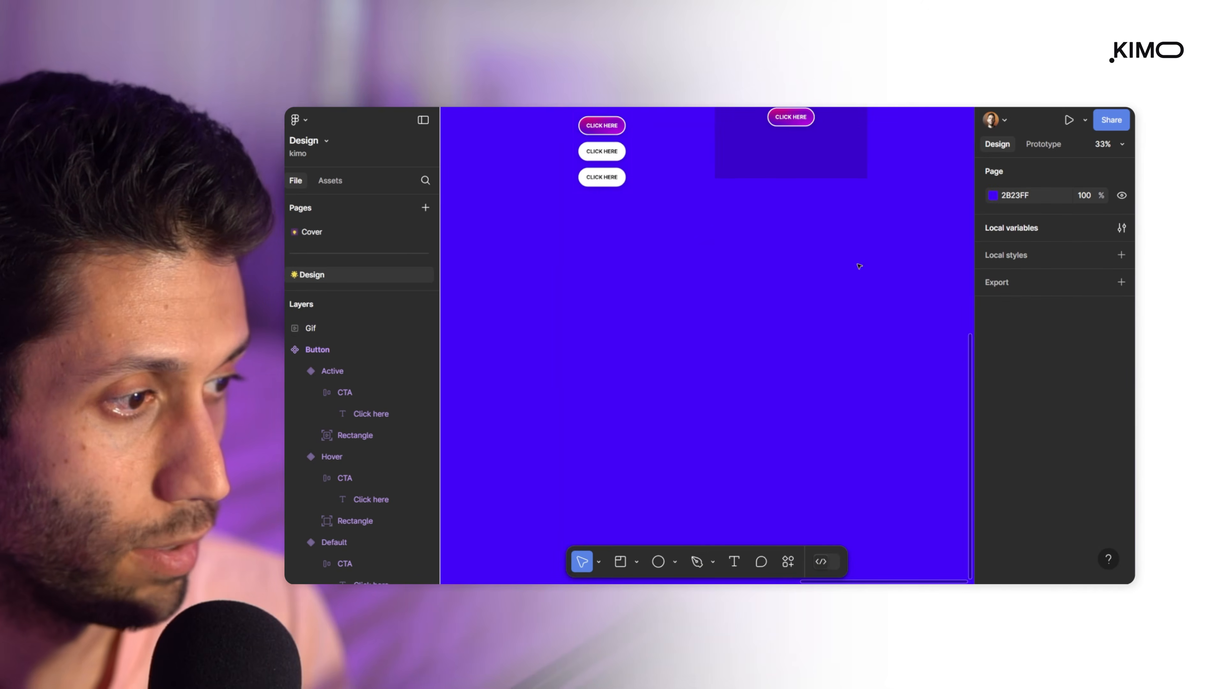
# - Copy the inserted particle GIF's fill and paste it onto the Rectangle layers of the Button's Active, Hover and Default variants
pyautogui.click(992, 440)
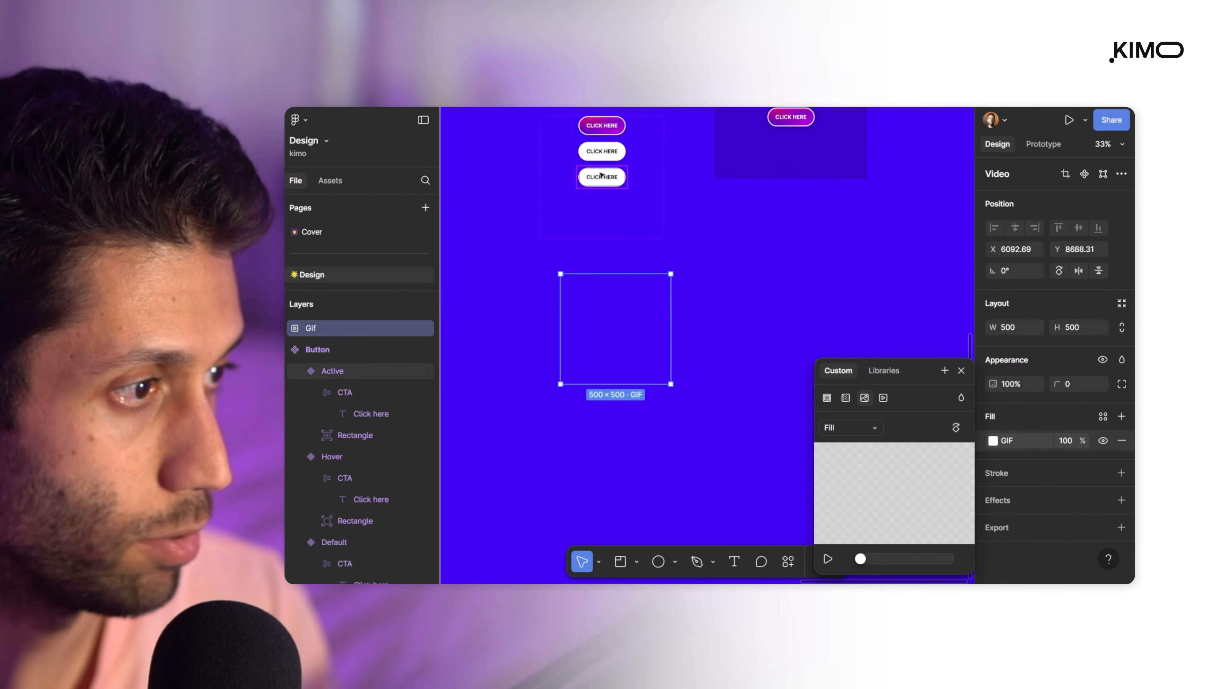
pyautogui.click(580, 177)
pyautogui.click(343, 435)
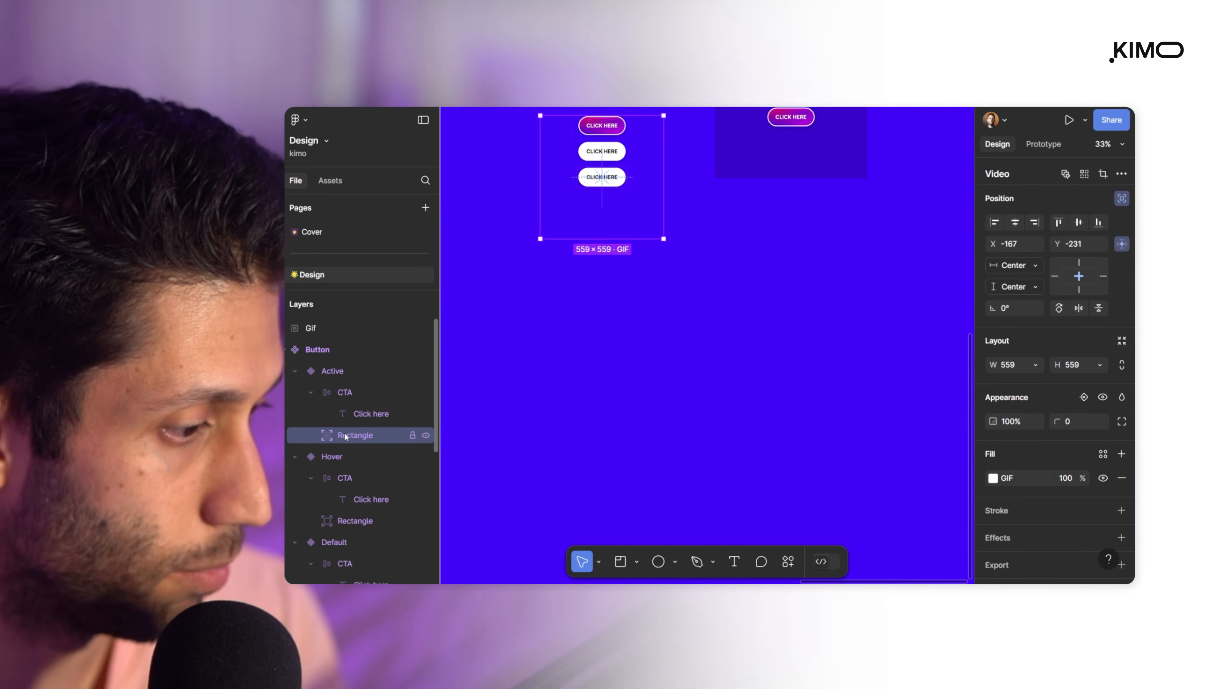
pyautogui.hotkey('ctrl', 'v')
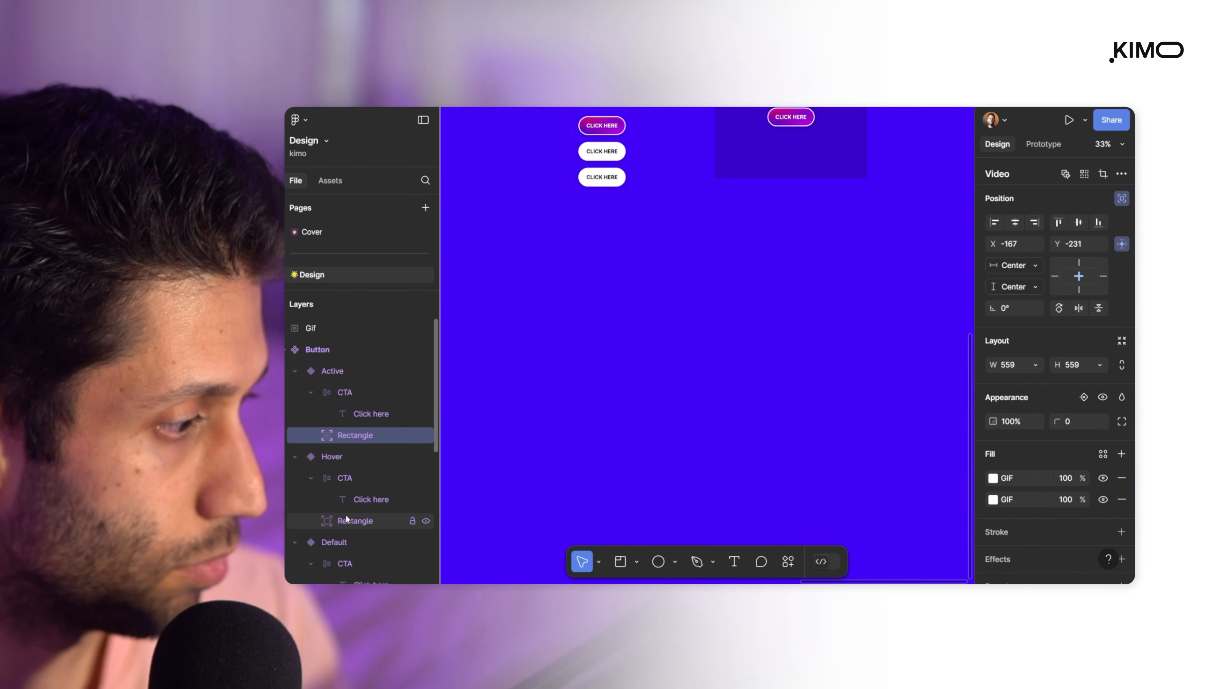
pyautogui.scroll(-2, 346, 514)
pyautogui.click(356, 477)
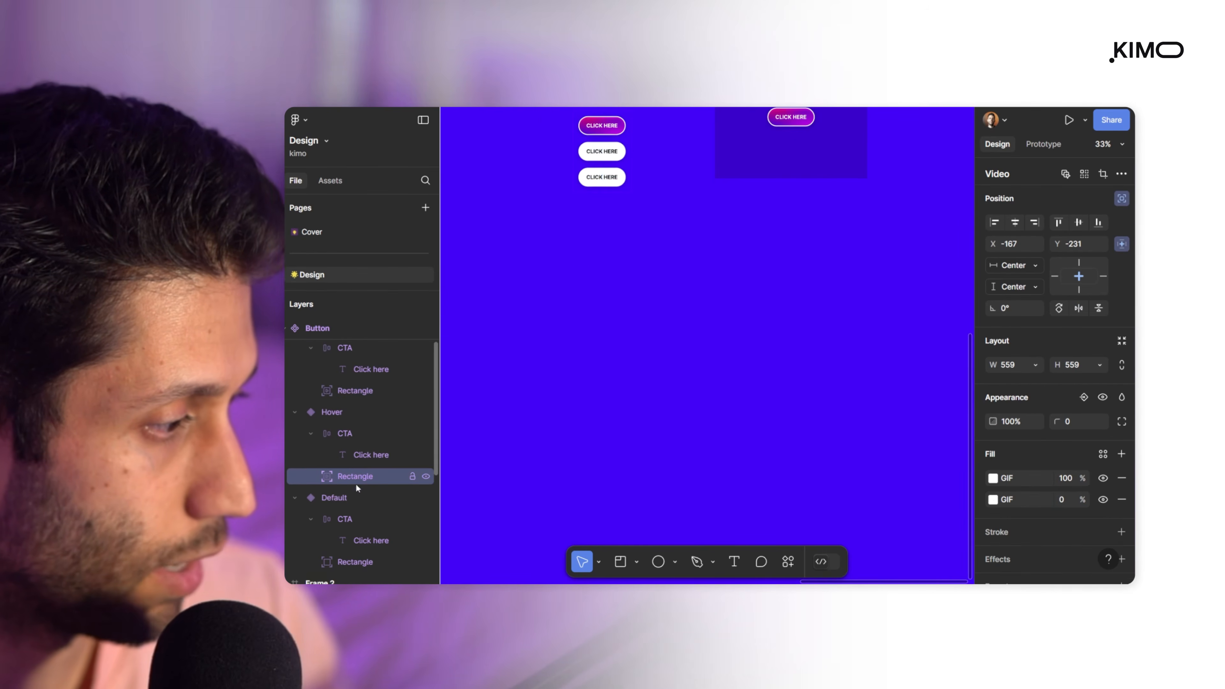
pyautogui.click(353, 561)
pyautogui.hotkey('ctrl', 'v')
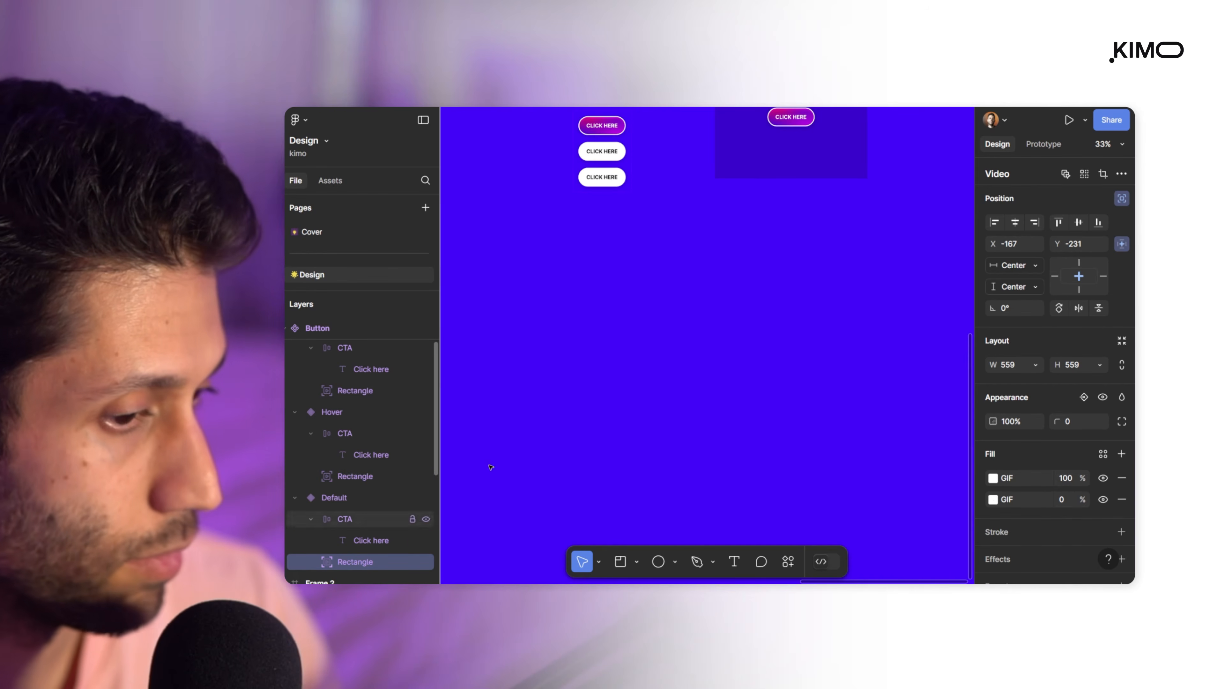
# - Set the opacity of the pasted GIF fill to 0% on the Rectangle layers of the Default and Hover variants
pyautogui.moveTo(1053, 480); pyautogui.dragTo(1022, 477)
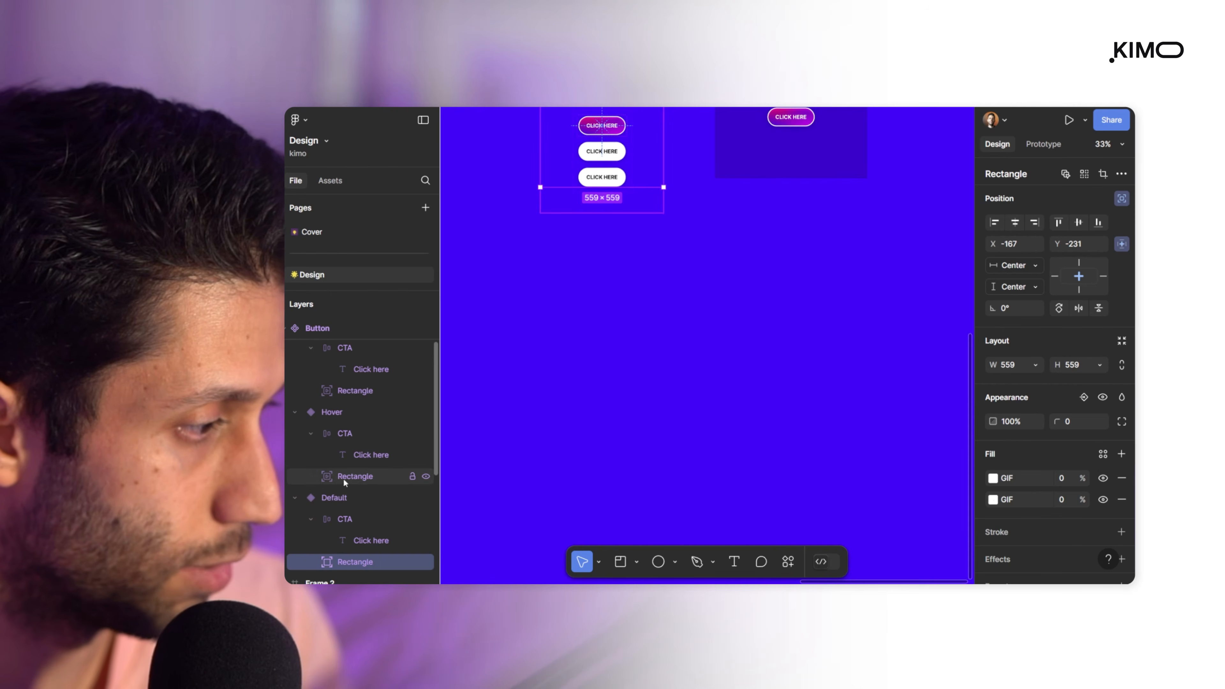
pyautogui.click(356, 476)
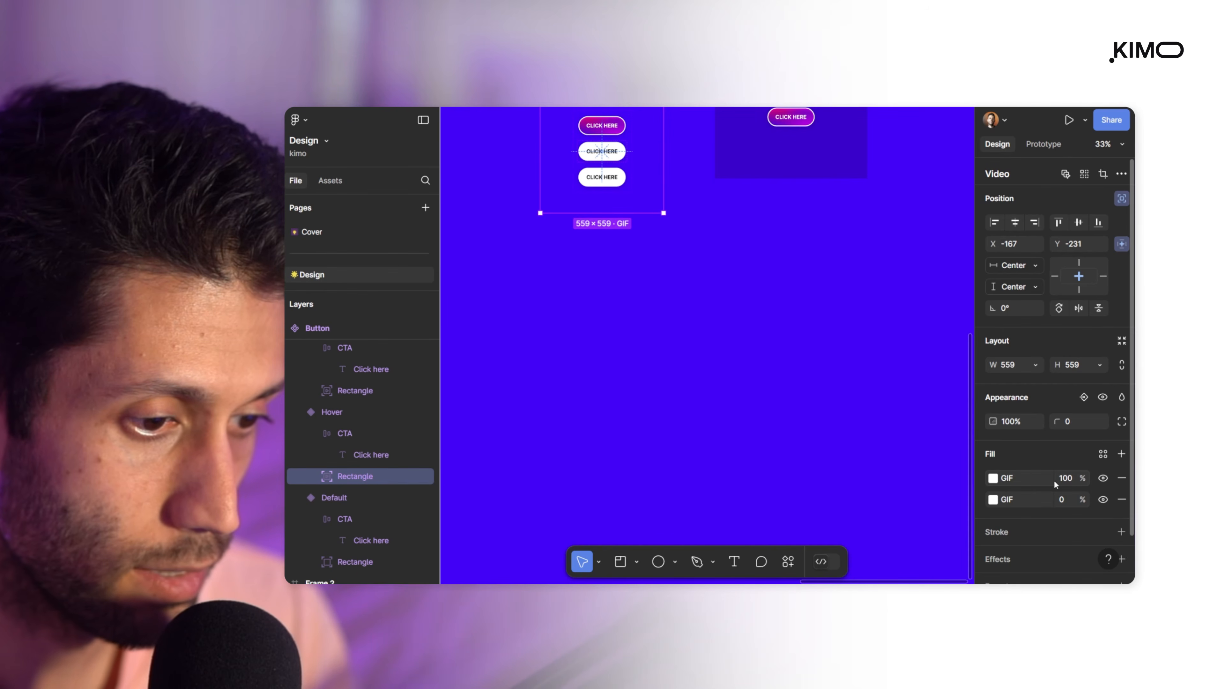
pyautogui.moveTo(1052, 483); pyautogui.dragTo(885, 474)
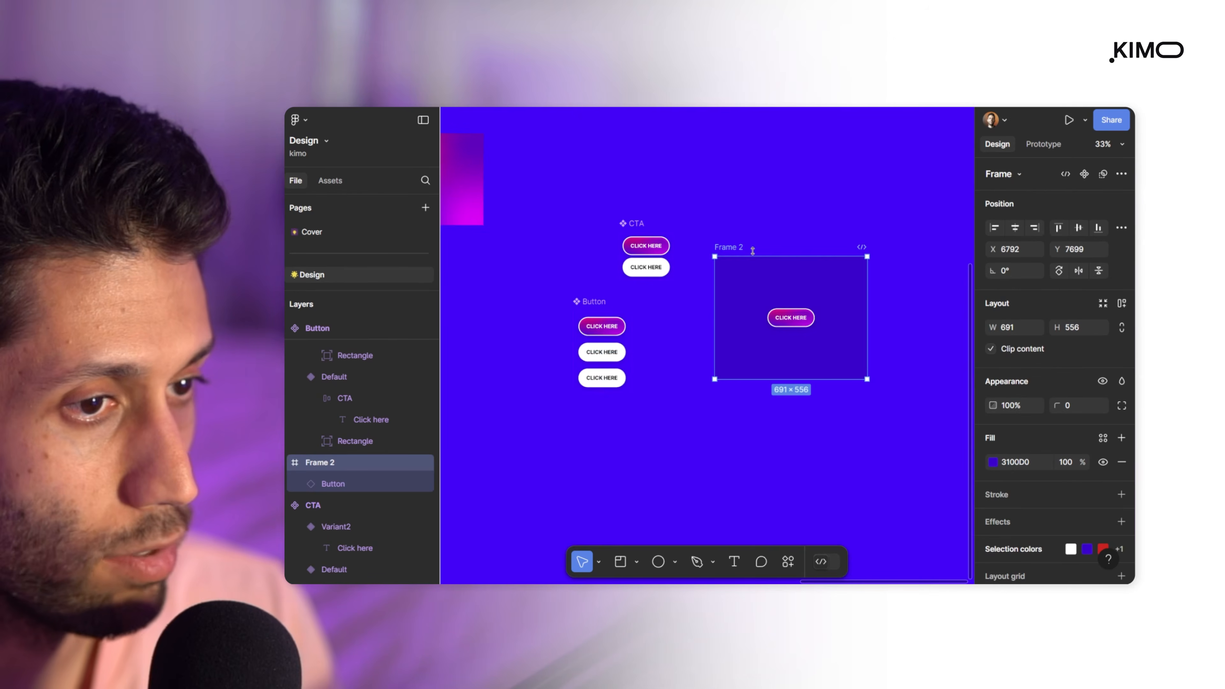
# - Preview Frame 2 as a full-screen prototype and test the button's particle burst with repeated activations
pyautogui.click(1069, 121)
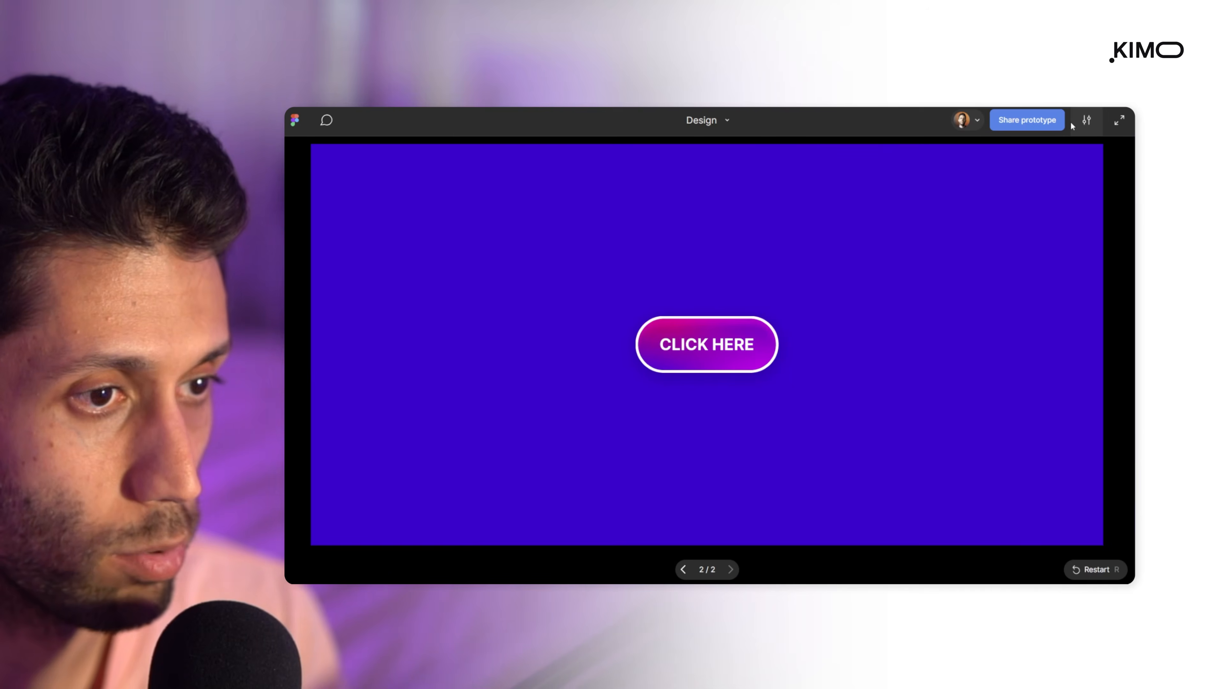
pyautogui.click(1119, 122)
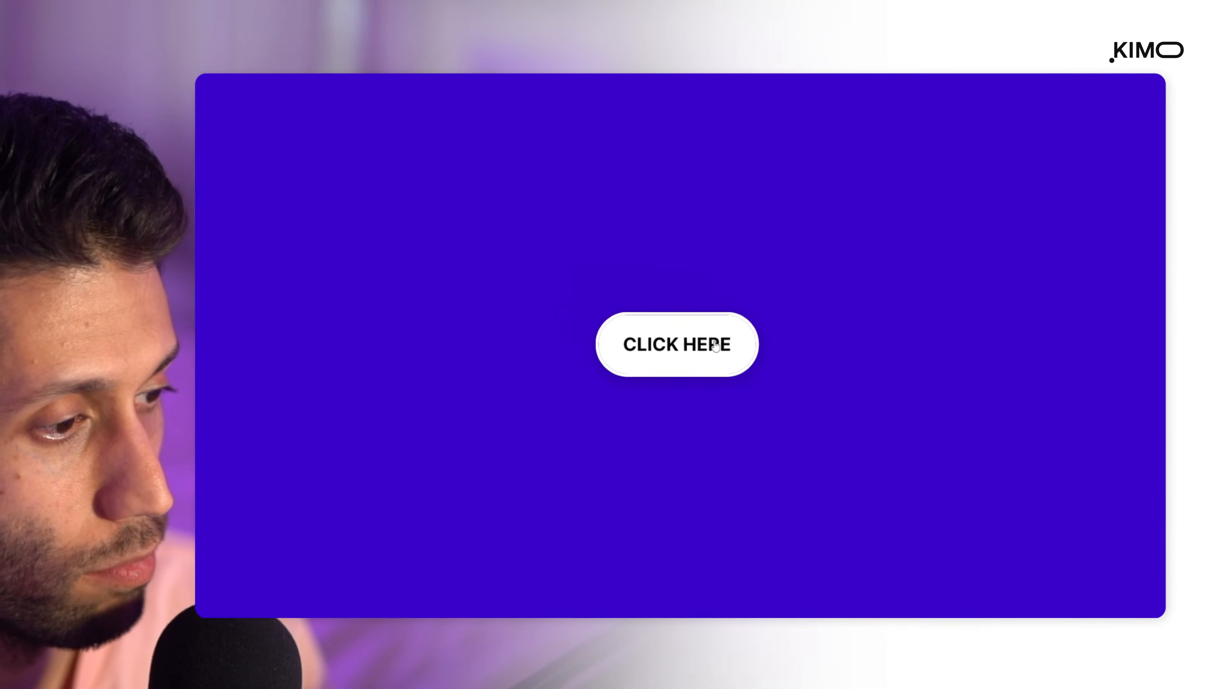
pyautogui.click(691, 346)
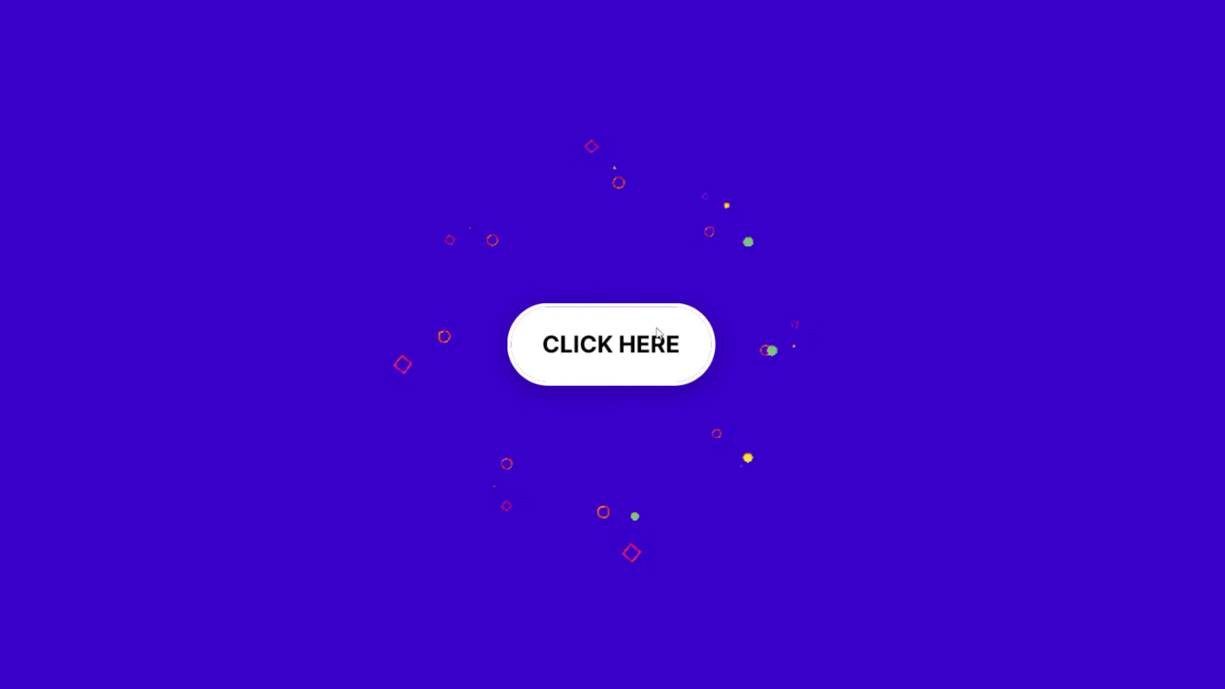
pyautogui.click(584, 338)
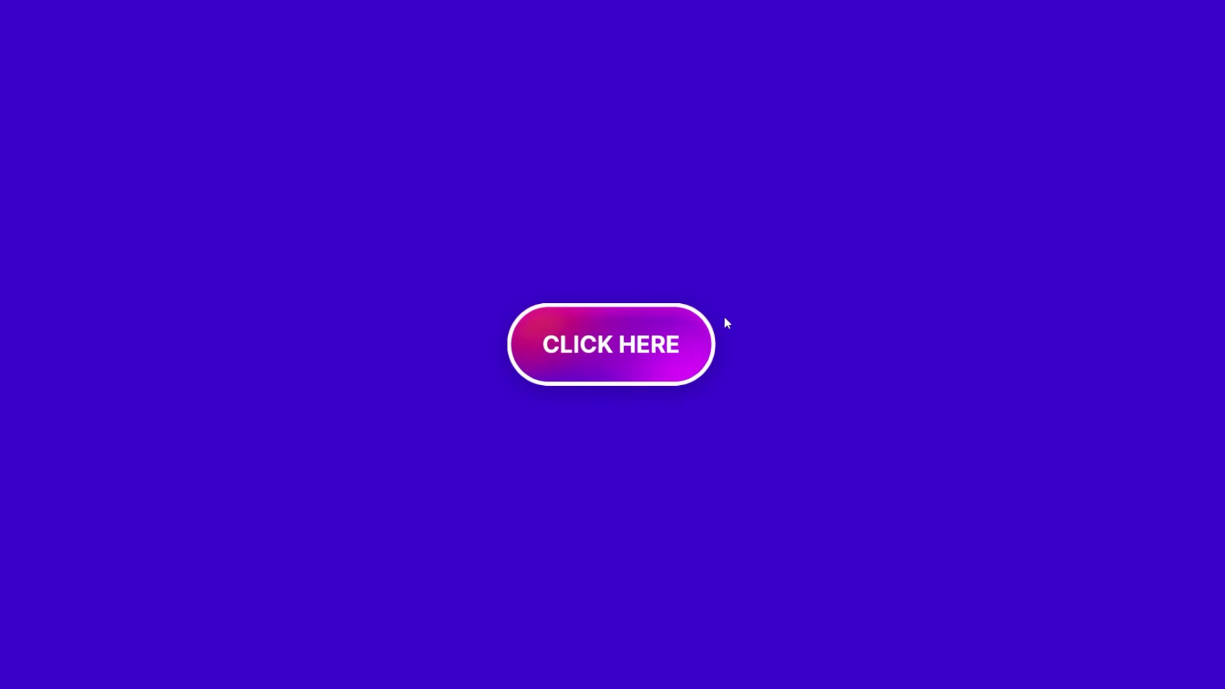
pyautogui.click(632, 359)
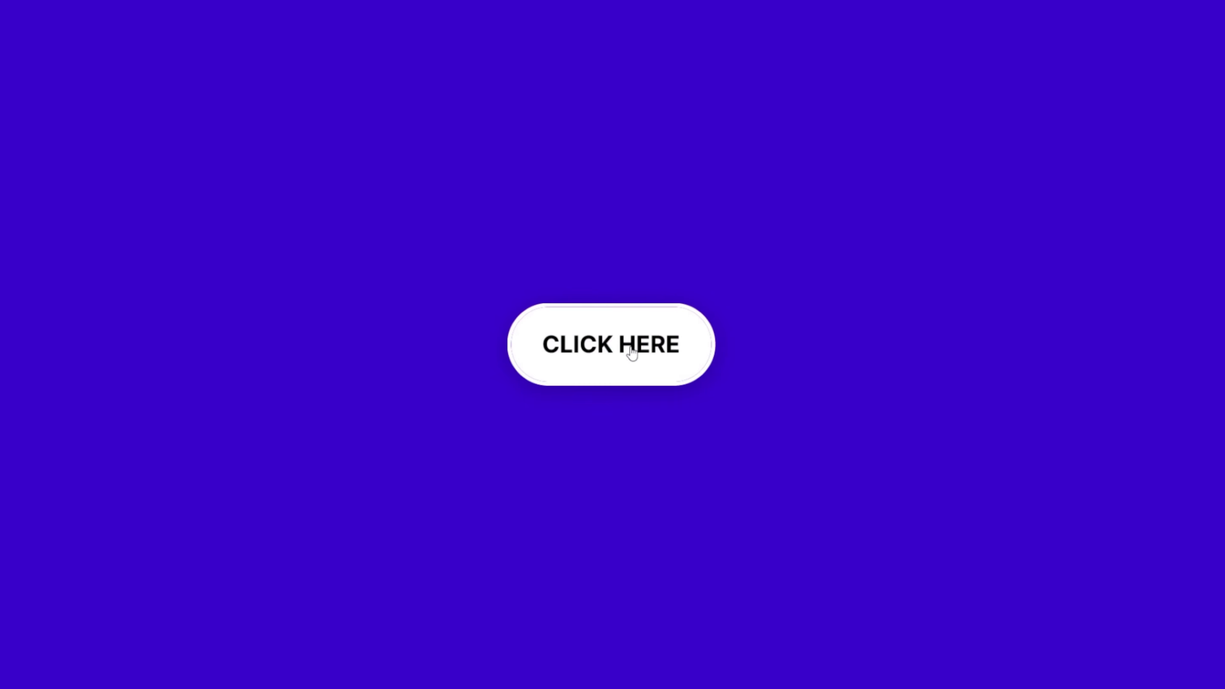
pyautogui.click(631, 348)
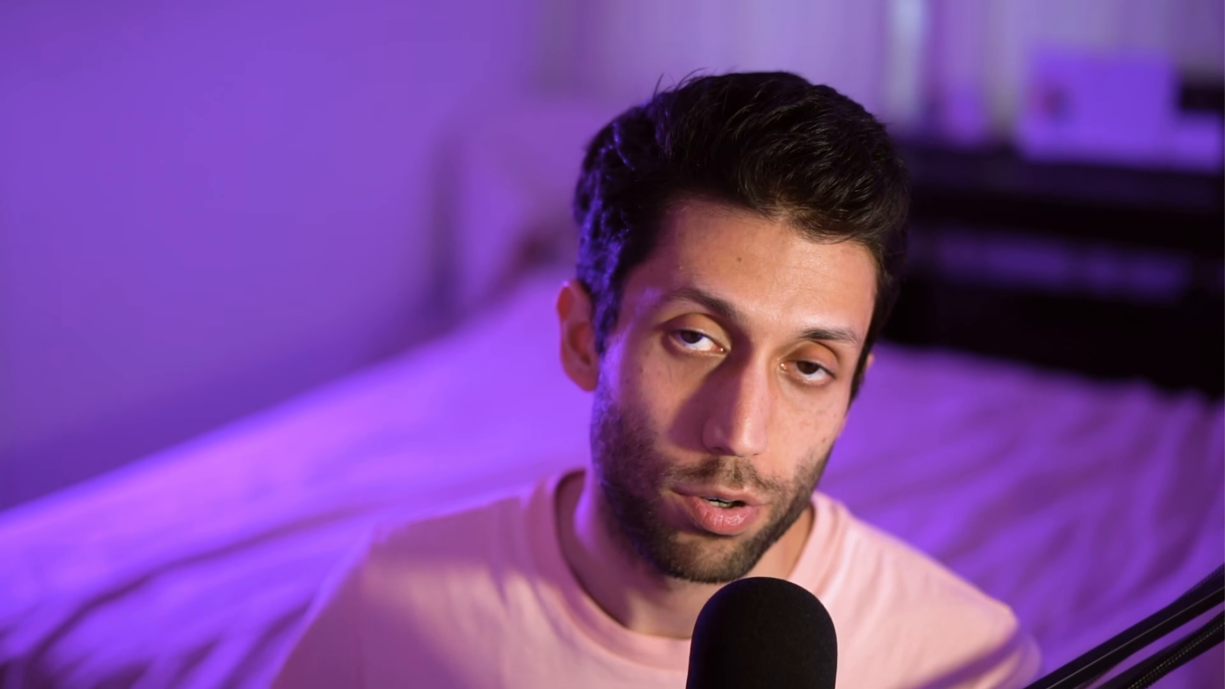